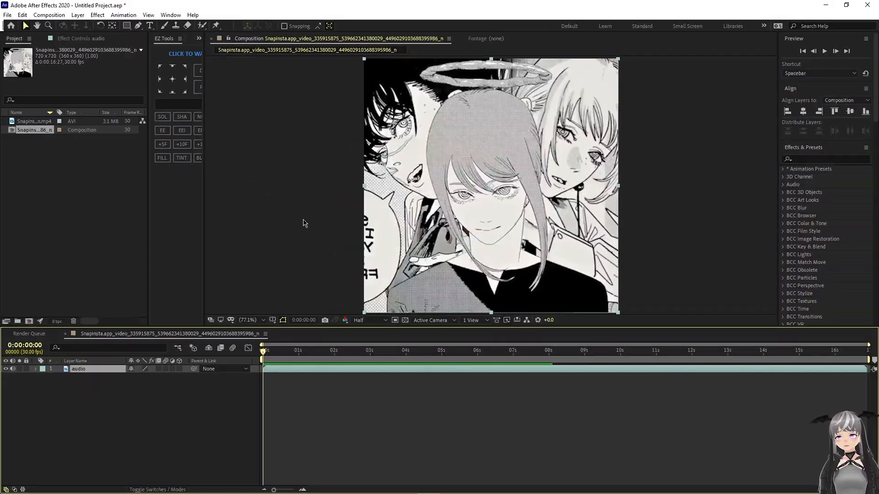
Step: Add composition markers on the beats of the audio from the start up to about 0:00:05:09
{"action": "left_click", "coordinate": [305, 387]}
{"action": "left_click_drag", "start_coordinate": [263, 351], "coordinate": [246, 337]}
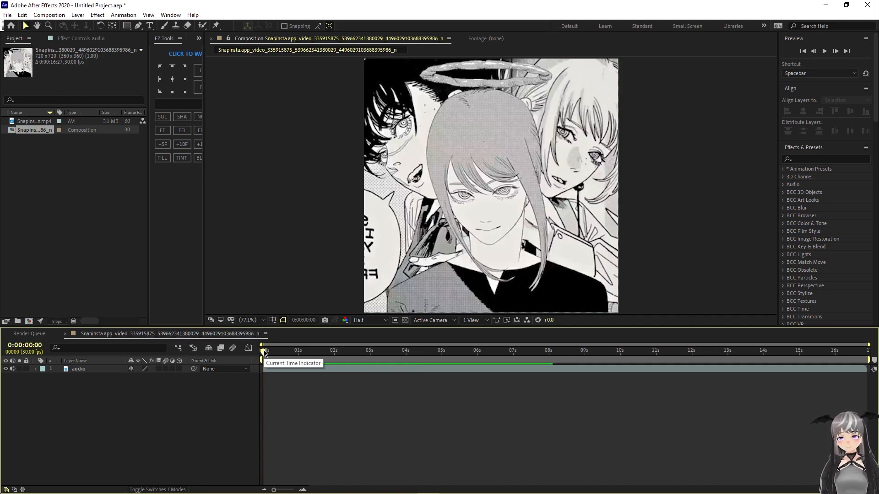
{"action": "mouse_move", "coordinate": [264, 352]}
{"action": "left_mouse_down"}
{"action": "mouse_move", "coordinate": [265, 360]}
{"action": "mouse_move", "coordinate": [454, 362]}
{"action": "left_mouse_up"}
{"action": "key", "text": "KP_Multiply"}
{"action": "key", "text": "KP_Multiply"}
{"action": "key", "text": "KP_Multiply"}
{"action": "key", "text": "KP_Multiply"}
{"action": "key", "text": "KP_Multiply"}
Step: Label the last beat marker as loop
{"action": "right_click", "coordinate": [452, 359]}
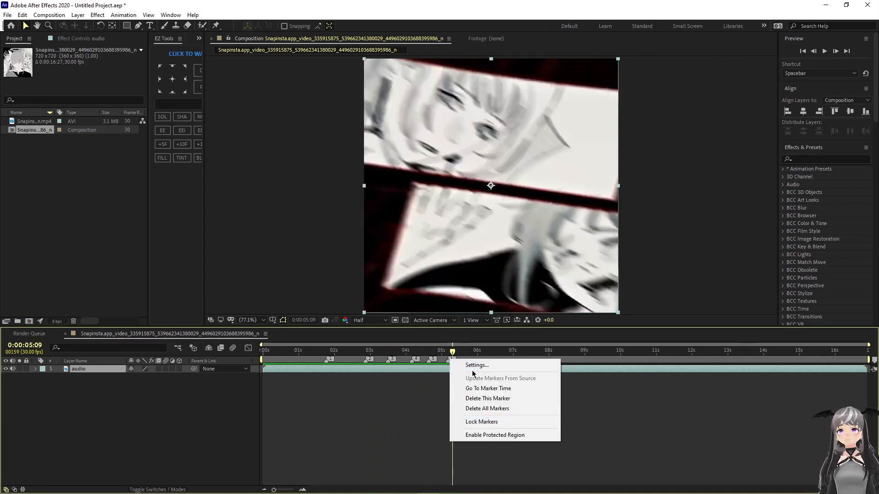
{"action": "left_click", "coordinate": [476, 365]}
{"action": "left_click", "coordinate": [155, 159]}
{"action": "mouse_move", "coordinate": [274, 490]}
{"action": "left_mouse_down"}
{"action": "mouse_move", "coordinate": [294, 490]}
{"action": "mouse_move", "coordinate": [282, 490]}
{"action": "left_mouse_up"}
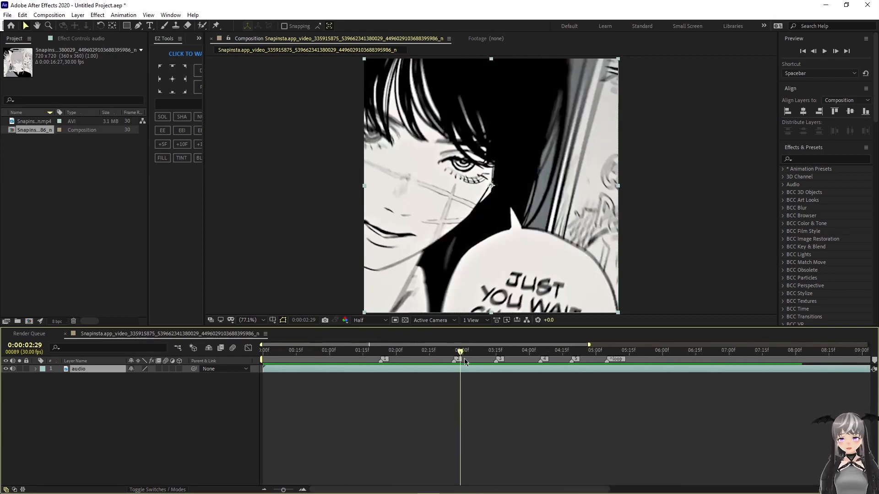
Step: Set the current time to the first beat marker at 0:00:01:23 and hide the audio layer's video
{"action": "left_click_drag", "start_coordinate": [465, 358], "coordinate": [396, 360]}
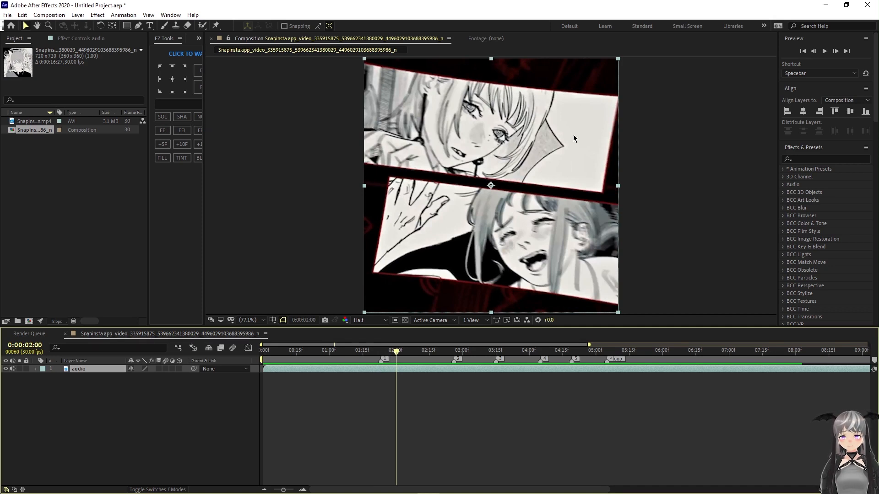
{"action": "left_click", "coordinate": [380, 351]}
{"action": "left_click", "coordinate": [7, 368]}
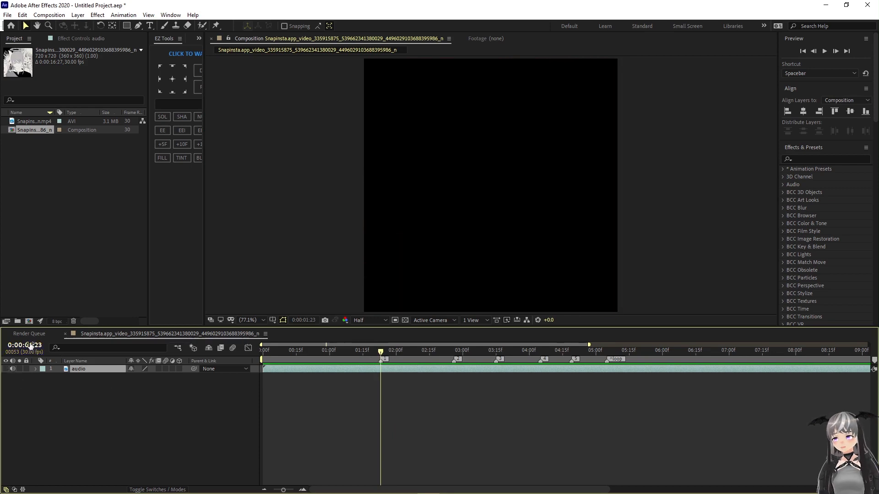
{"action": "left_click", "coordinate": [79, 41]}
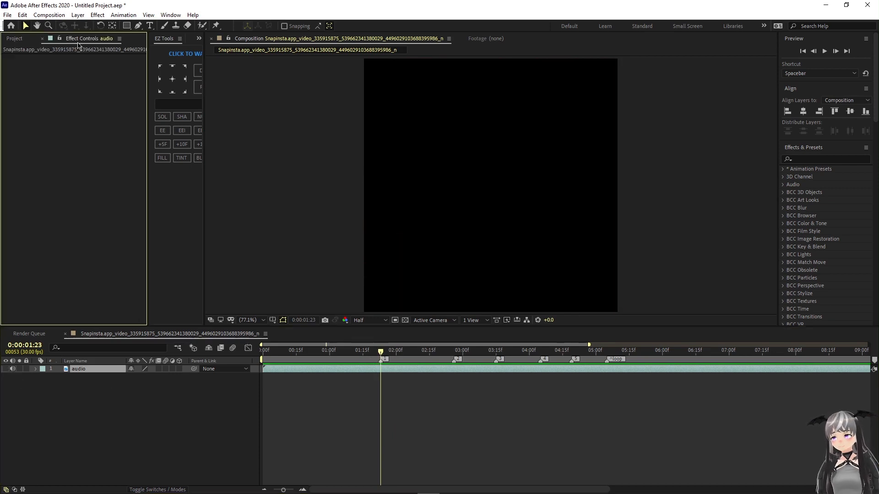
{"action": "left_click", "coordinate": [7, 15]}
{"action": "key", "text": "Right"}
{"action": "key", "text": "Right"}
{"action": "key", "text": "Left"}
{"action": "key", "text": "Left"}
{"action": "left_click", "coordinate": [269, 122]}
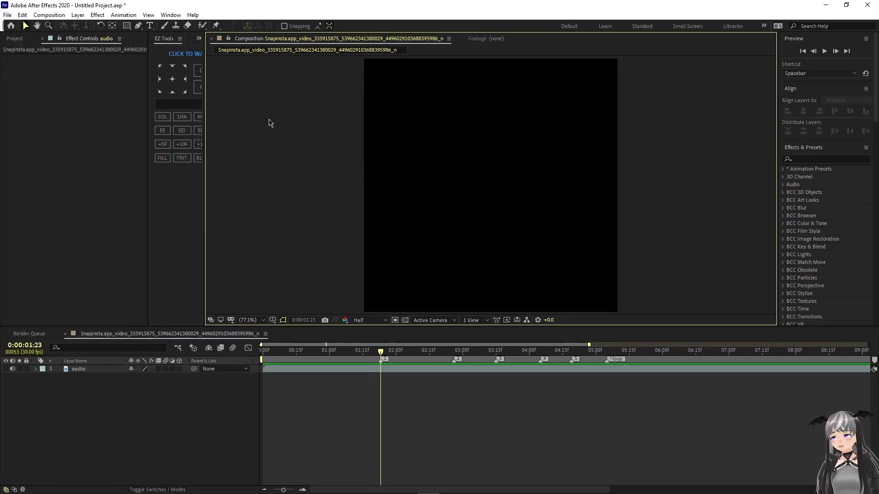
Step: Import the manga JPG images into the project
{"action": "left_click", "coordinate": [14, 38]}
{"action": "left_click", "coordinate": [7, 15]}
{"action": "left_click", "coordinate": [34, 147]}
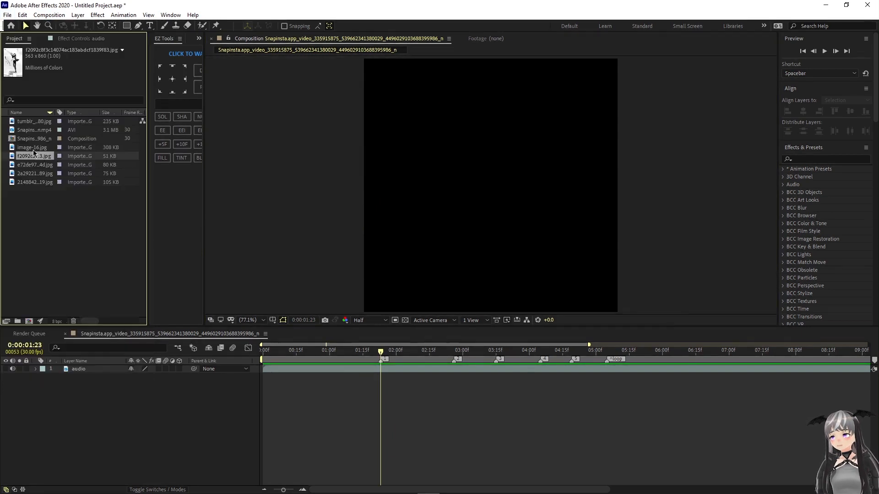
Step: Place the 755 x 728 tumblr JPG image in the composition as a layer above the audio layer
{"action": "left_click", "coordinate": [32, 130]}
{"action": "left_click", "coordinate": [31, 121]}
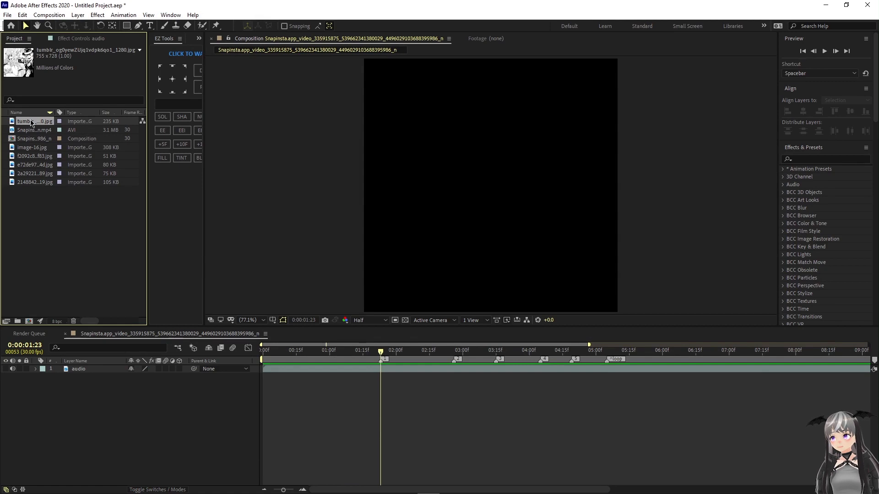
{"action": "left_click_drag", "start_coordinate": [30, 123], "coordinate": [174, 369]}
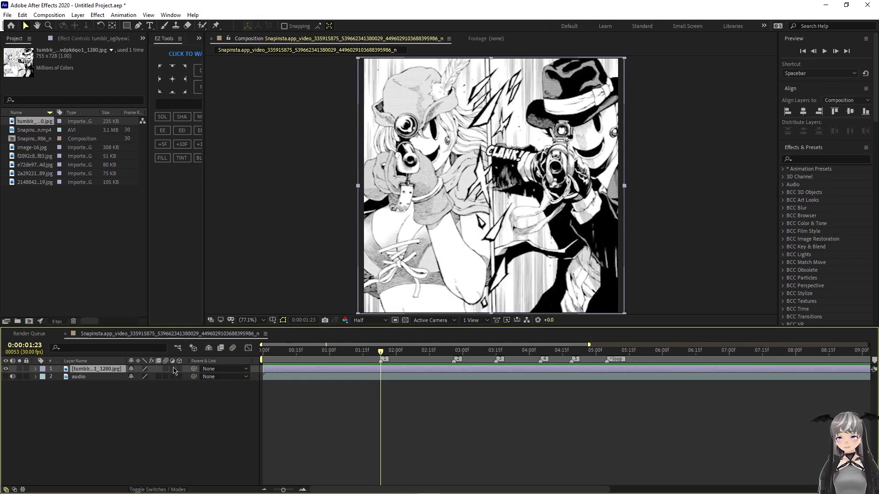
Step: Set the preview resolution to Full and scale the tumblr image layer to 99%
{"action": "left_click", "coordinate": [369, 320]}
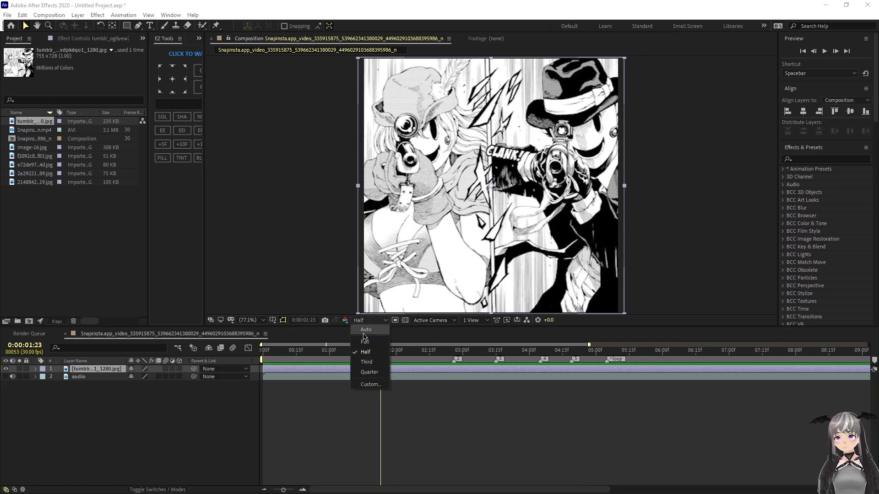
{"action": "left_click", "coordinate": [359, 340]}
{"action": "key", "text": "s"}
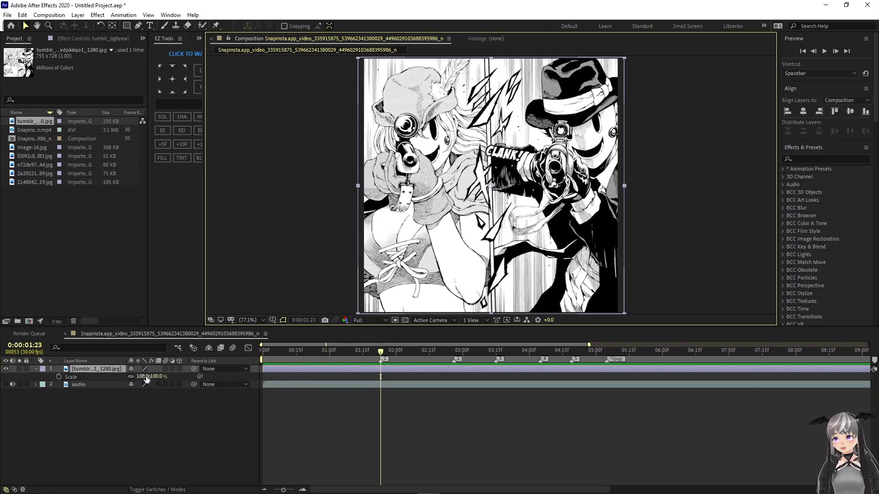
{"action": "mouse_move", "coordinate": [146, 377]}
{"action": "left_mouse_down"}
{"action": "mouse_move", "coordinate": [136, 376]}
{"action": "mouse_move", "coordinate": [146, 377]}
{"action": "left_mouse_up"}
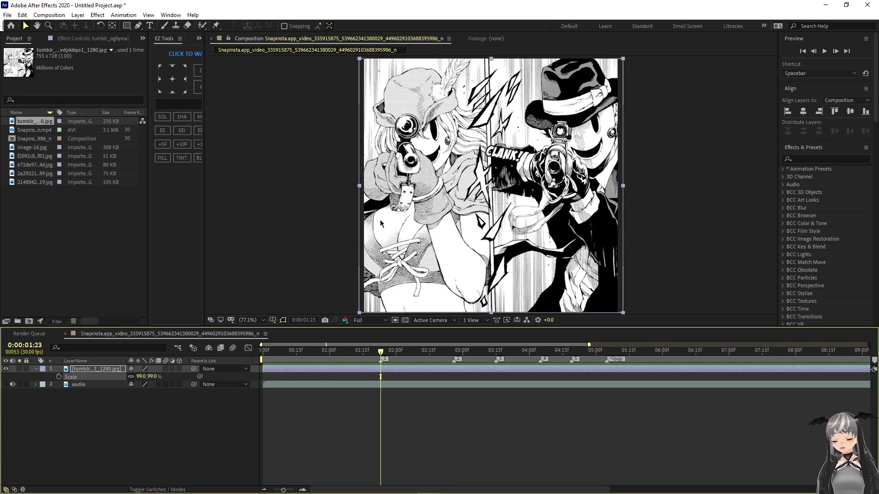
Step: Draw a closed four-point Pen mask around the left panel of the image, following the dividing line between the two characters
{"action": "scroll", "coordinate": [380, 223], "scroll_direction": "down", "scroll_amount": 2}
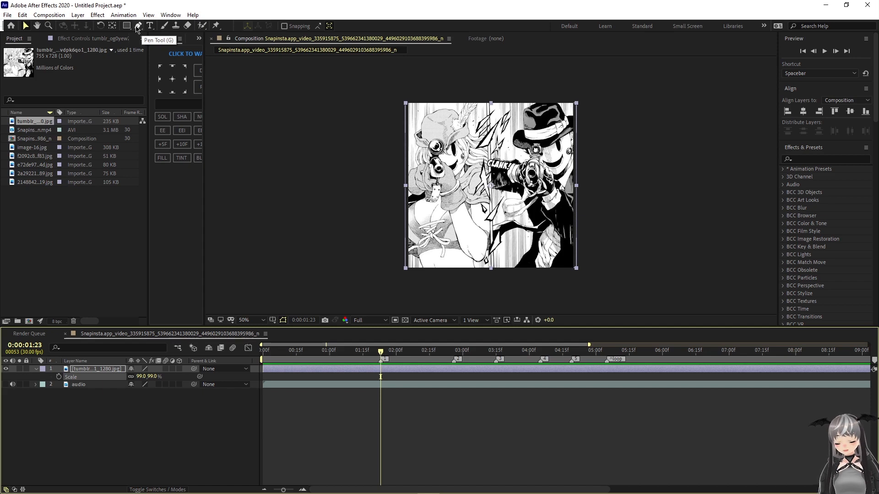
{"action": "key", "text": "g"}
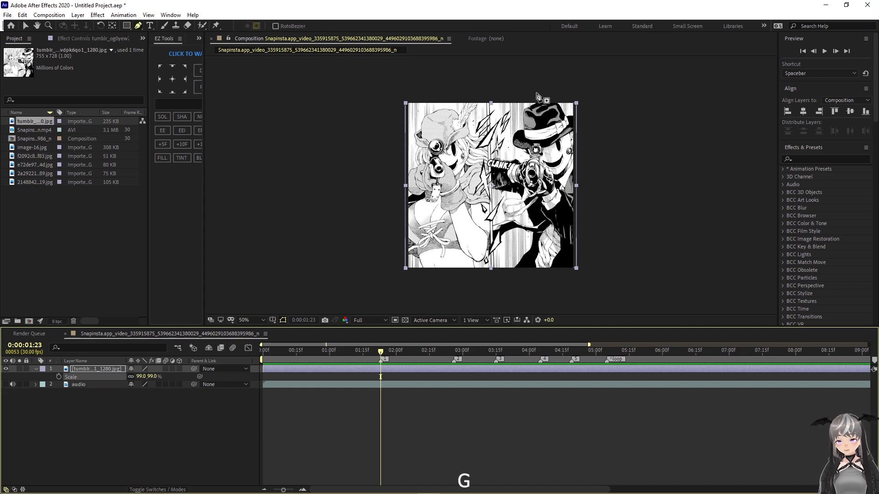
{"action": "left_click", "coordinate": [487, 98]}
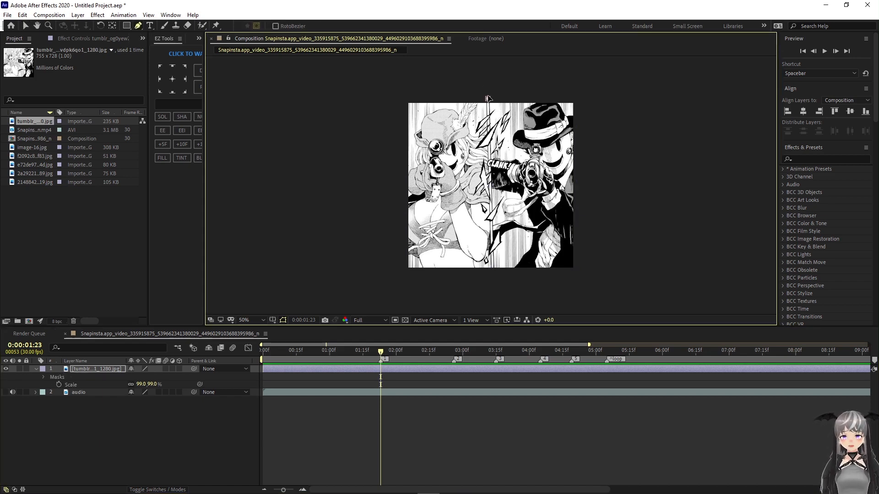
{"action": "left_click", "coordinate": [491, 270]}
{"action": "left_click", "coordinate": [407, 272]}
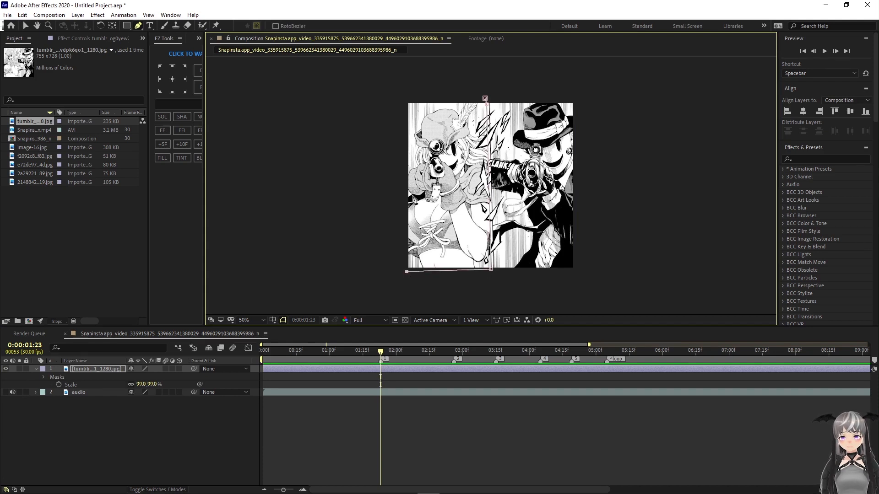
{"action": "left_click", "coordinate": [404, 97]}
{"action": "left_click", "coordinate": [485, 100]}
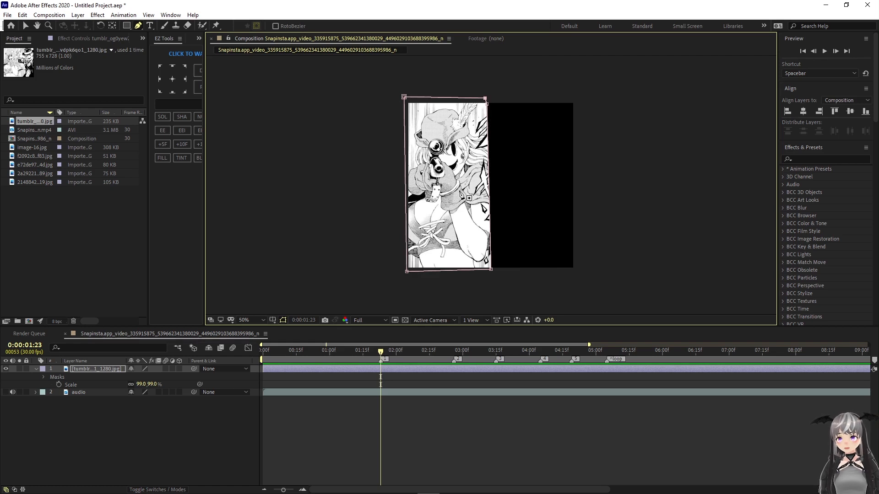
Step: Duplicate the masked image layer
{"action": "left_click", "coordinate": [393, 372]}
{"action": "key", "text": "u"}
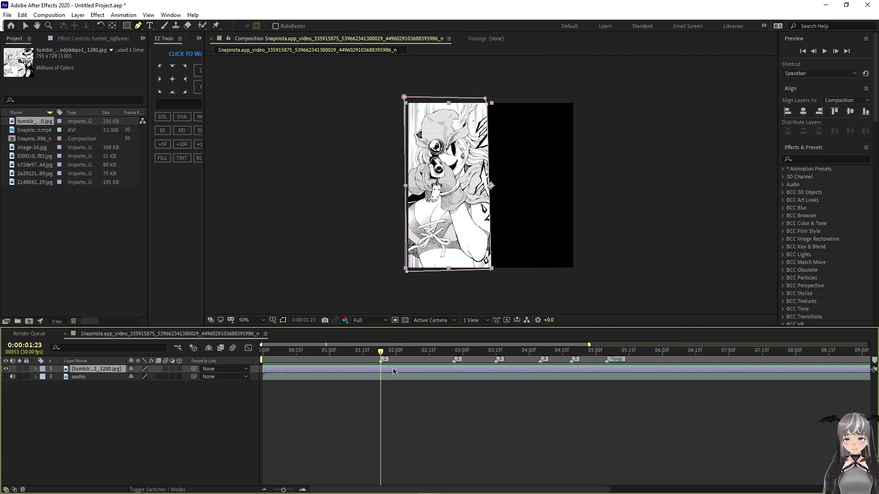
{"action": "key", "text": "ctrl+d"}
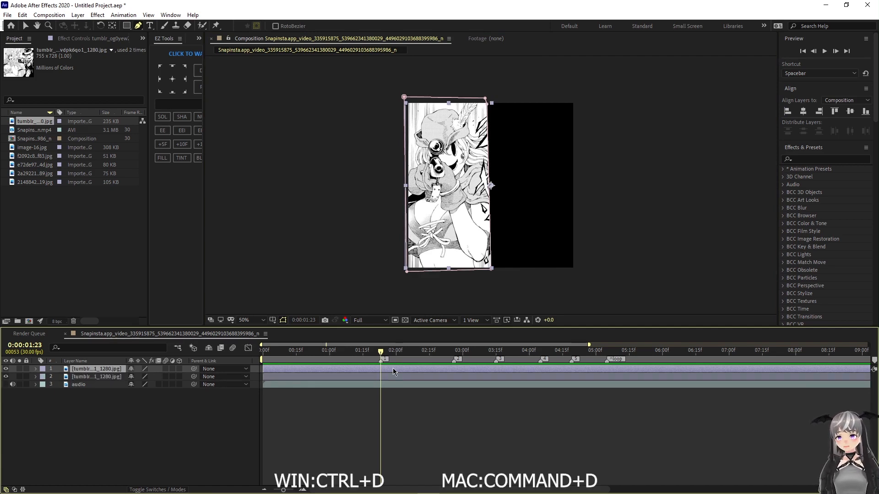
Step: Split both image layers at the first beat marker, 0:00:01:23, and delete the parts before it
{"action": "left_click", "coordinate": [364, 376], "text": "shift"}
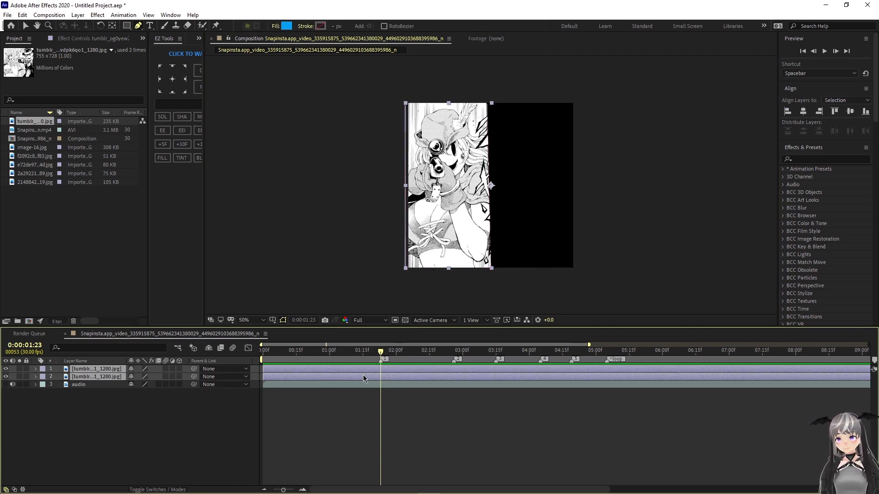
{"action": "key", "text": "shift"}
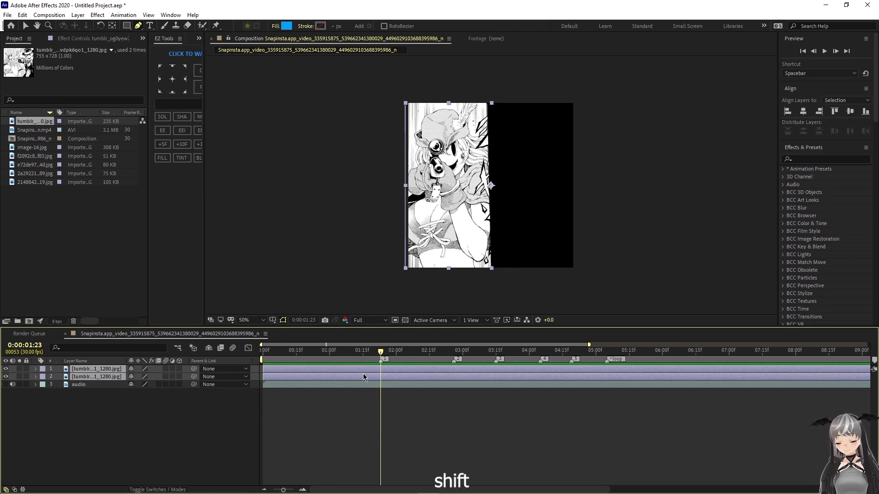
{"action": "key", "text": "ctrl+shift+d"}
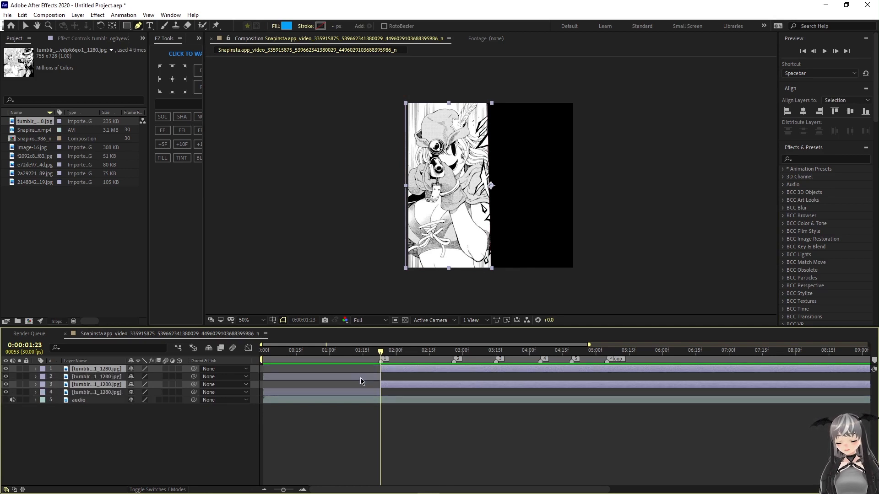
{"action": "left_click", "coordinate": [365, 381]}
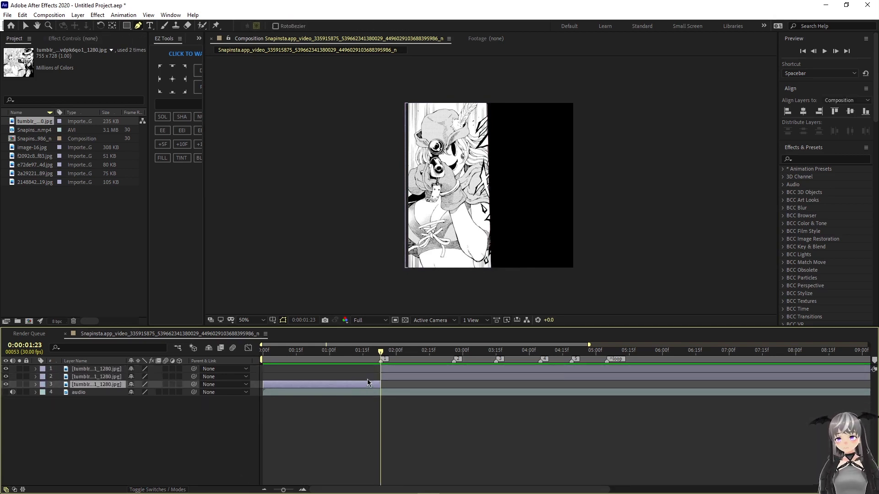
{"action": "key", "text": "Delete"}
{"action": "key", "text": "Page_Up"}
{"action": "key", "text": "Page_Down"}
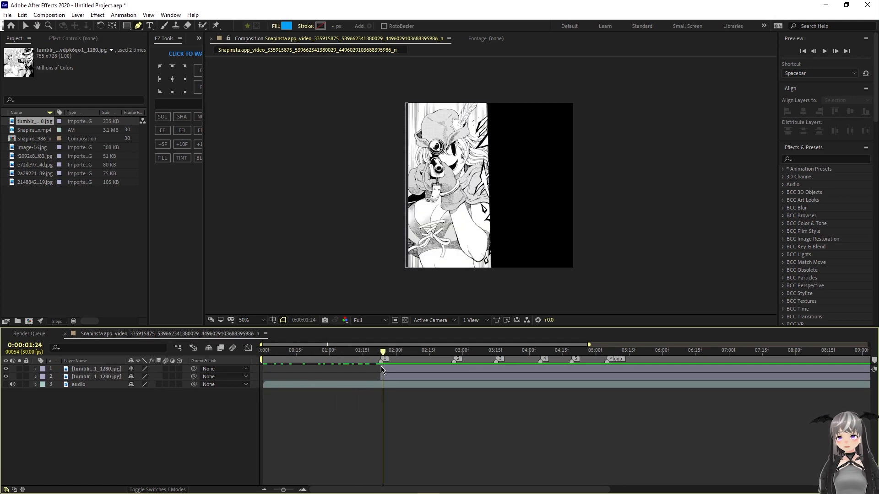
Step: Delete the mask on the top image layer and draw a new closed four-point Pen mask around the right panel
{"action": "left_click", "coordinate": [396, 368]}
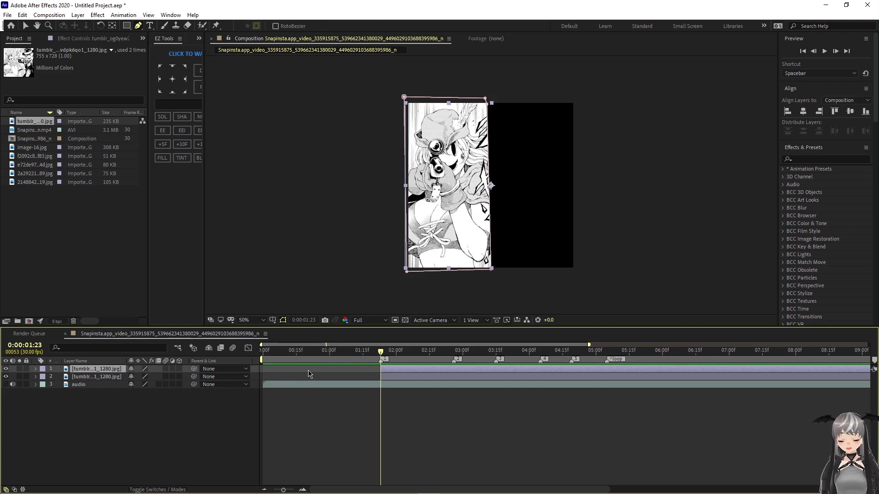
{"action": "key", "text": "m"}
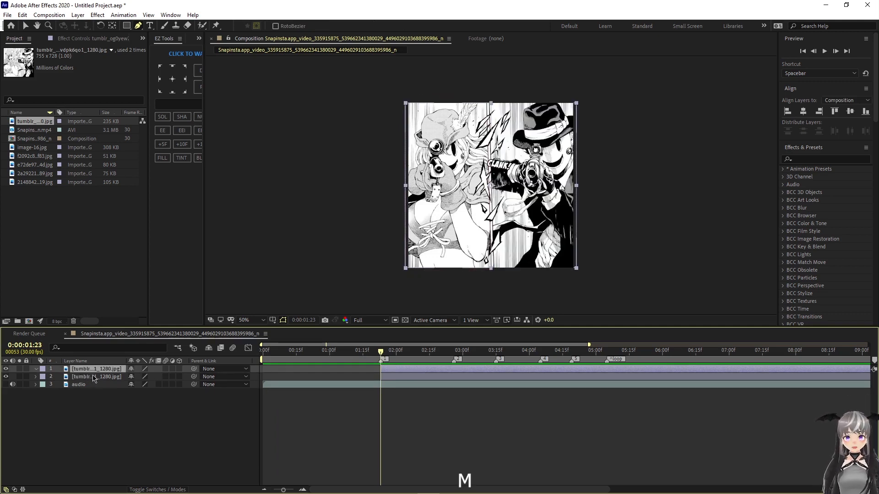
{"action": "left_click", "coordinate": [580, 96]}
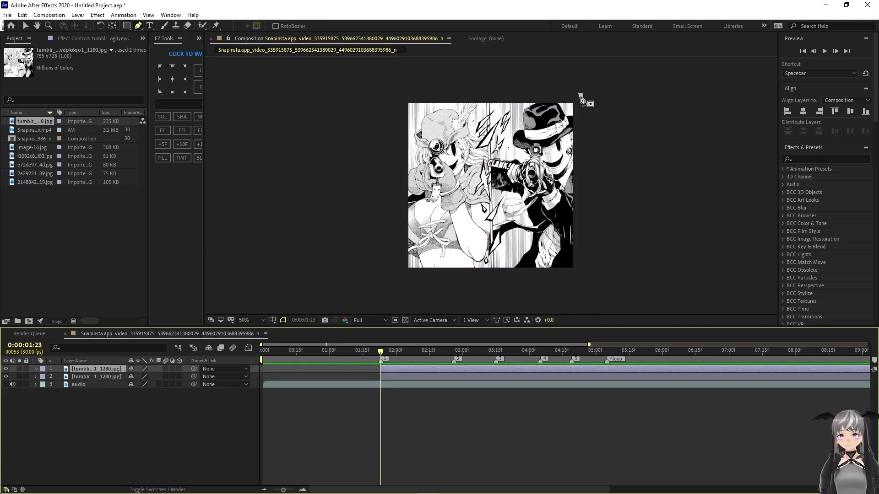
{"action": "left_click", "coordinate": [484, 96]}
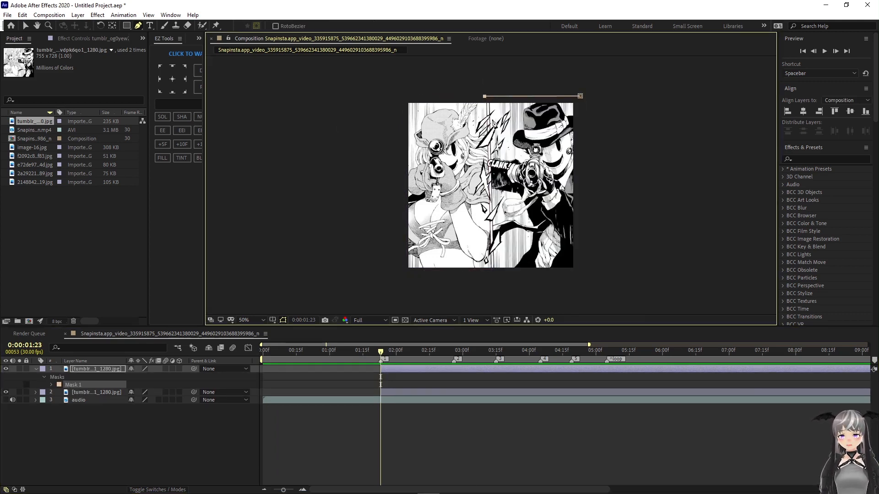
{"action": "left_click", "coordinate": [493, 268]}
{"action": "left_click", "coordinate": [582, 265]}
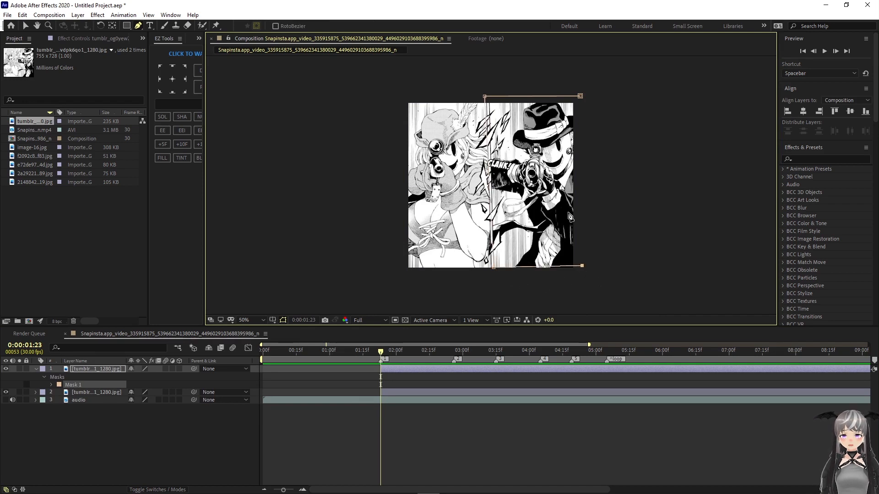
{"action": "left_click", "coordinate": [582, 95]}
Step: Adjust the right panel mask's two lower corners and upper-left corner to cover the panel and leave a thin gap between the halves
{"action": "left_click_drag", "start_coordinate": [582, 266], "coordinate": [581, 271]}
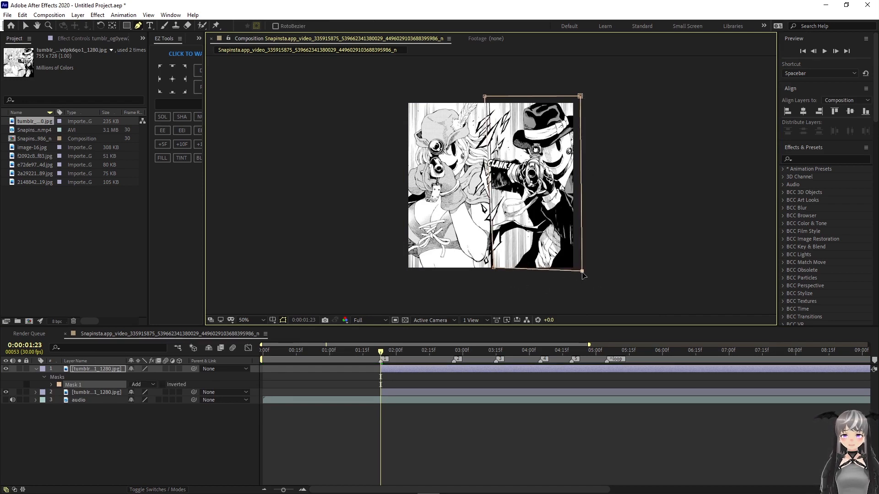
{"action": "left_click_drag", "start_coordinate": [494, 268], "coordinate": [494, 273]}
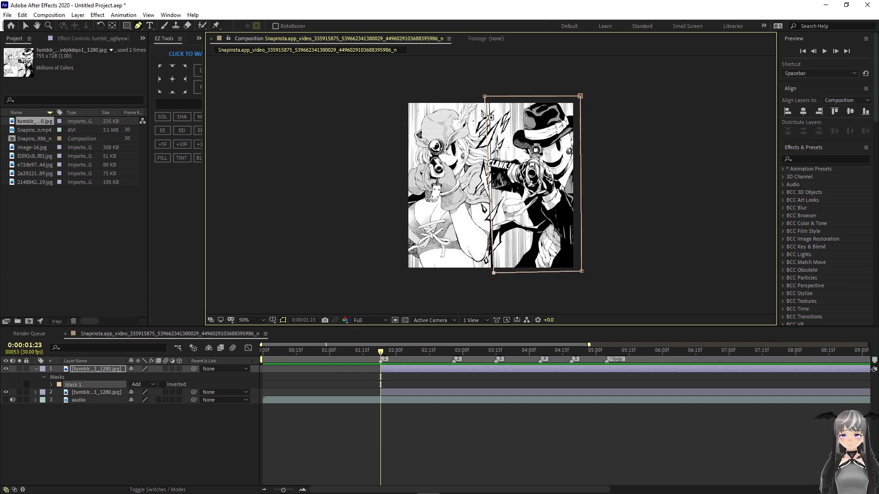
{"action": "left_click_drag", "start_coordinate": [485, 97], "coordinate": [489, 97]}
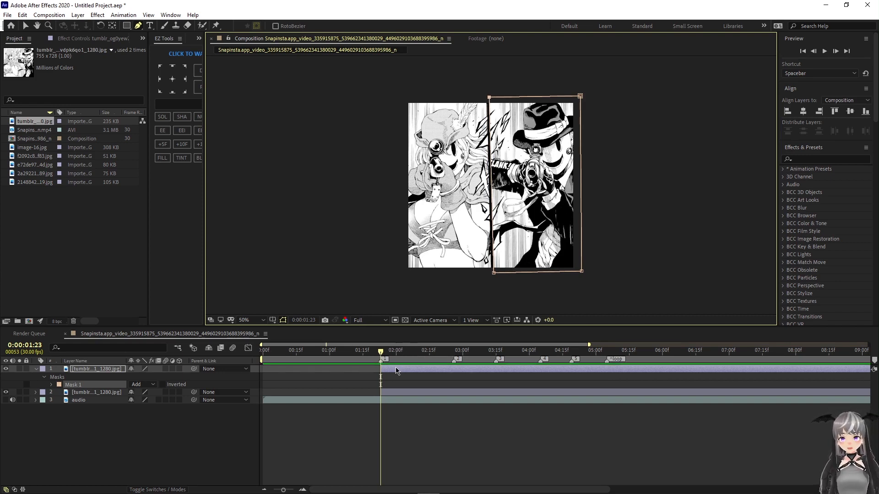
{"action": "key", "text": "m"}
{"action": "left_click", "coordinate": [440, 399]}
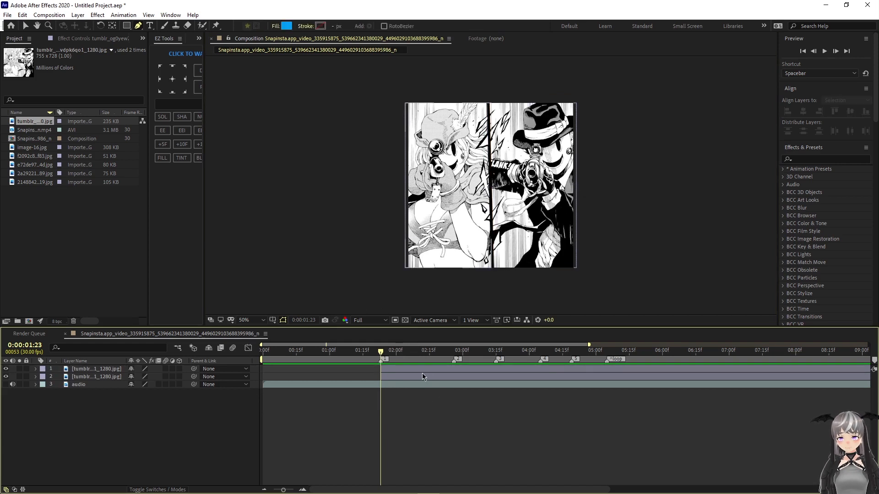
{"action": "left_click", "coordinate": [408, 369]}
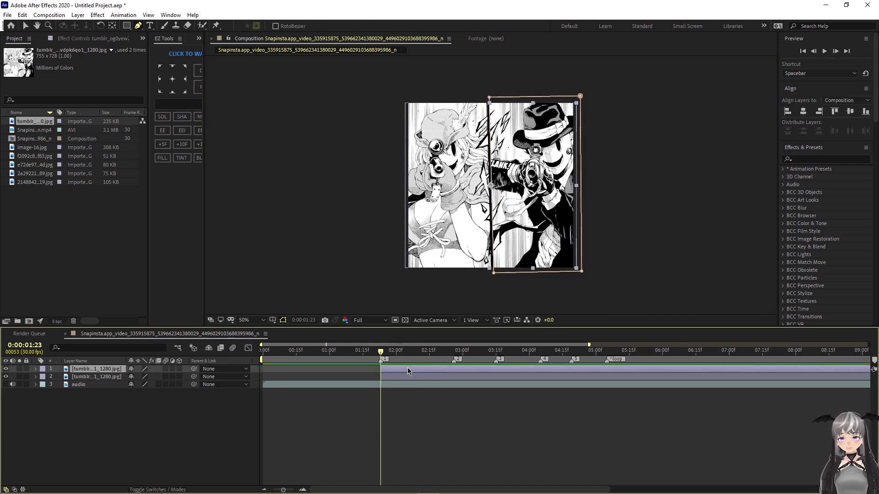
Step: Rename the top image layer as sniper and the second image layer as feather
{"action": "key", "text": "Return"}
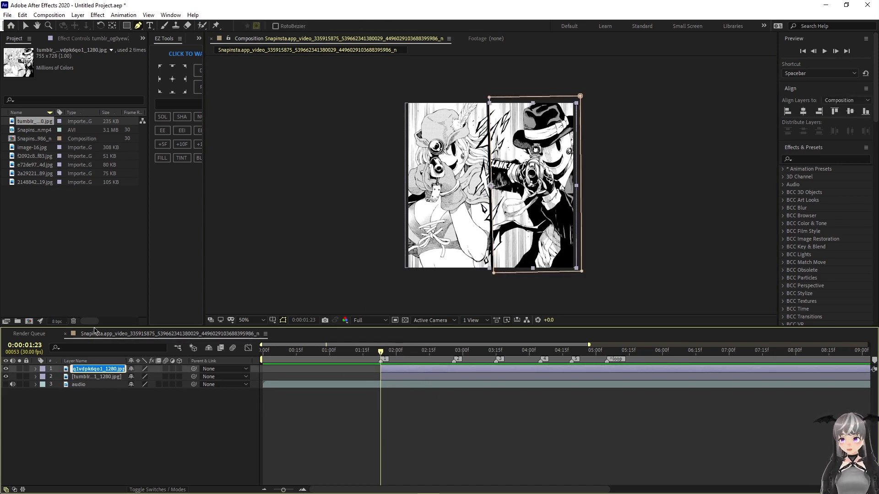
{"action": "type", "text": "s"}
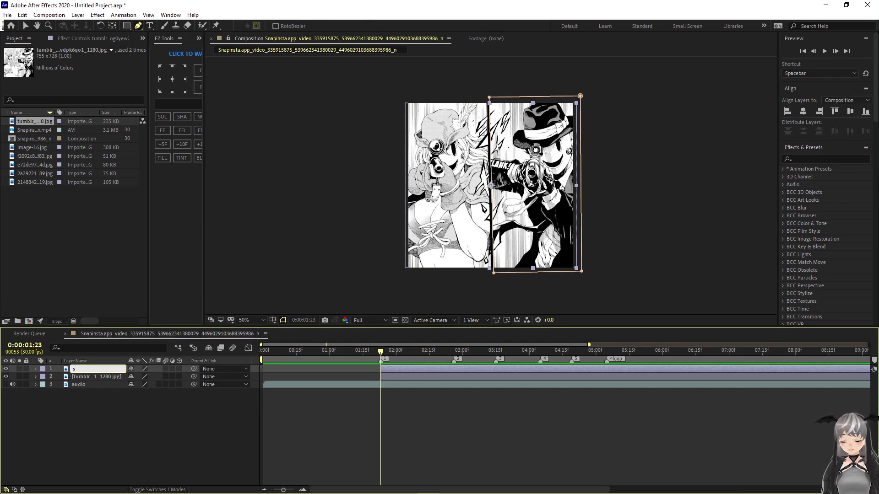
{"action": "type", "text": "niper"}
{"action": "key", "text": "Return"}
{"action": "left_click", "coordinate": [94, 379]}
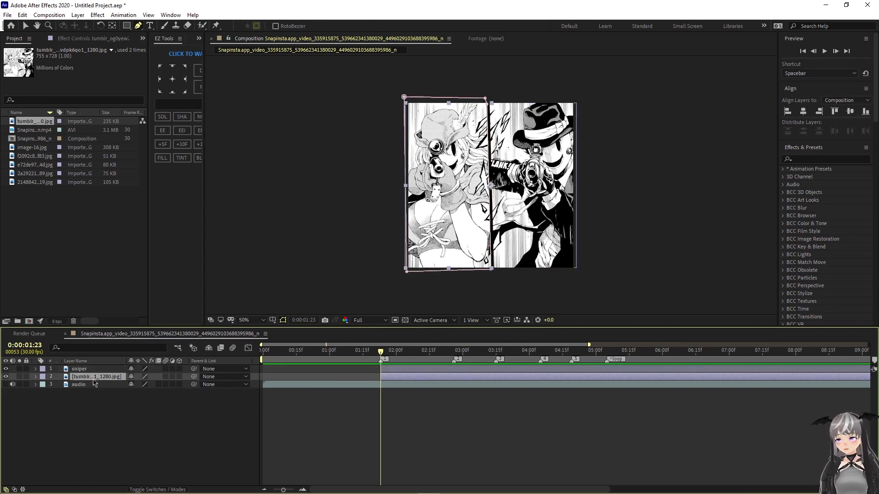
{"action": "key", "text": "Return"}
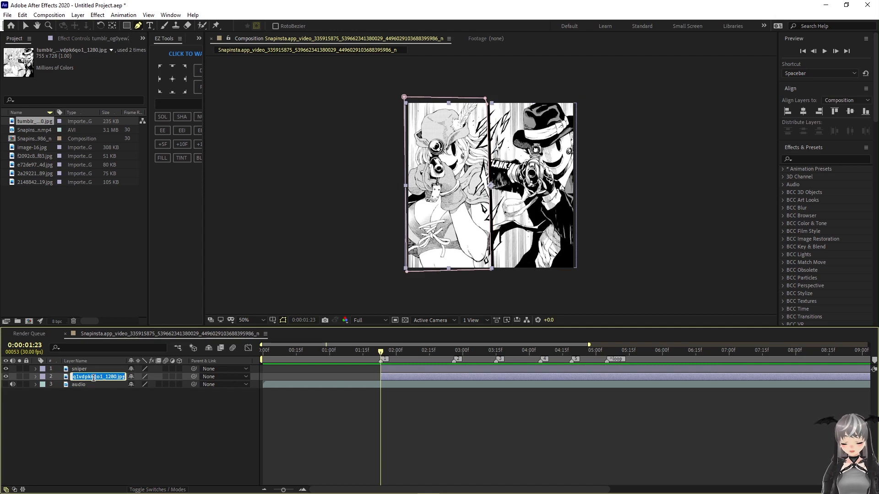
{"action": "type", "text": "feather"}
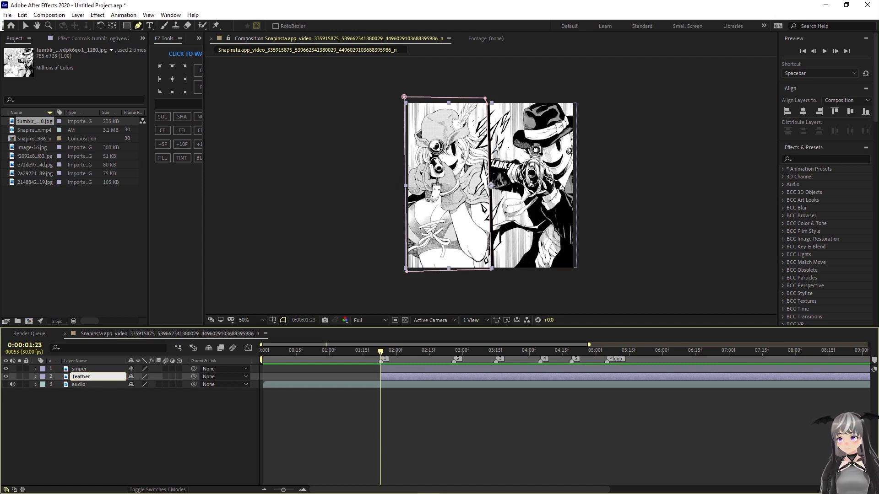
{"action": "key", "text": "Return"}
Step: Widen the EZ Tools panel and centre the sniper layer's anchor point on its masked panel
{"action": "left_click", "coordinate": [392, 367]}
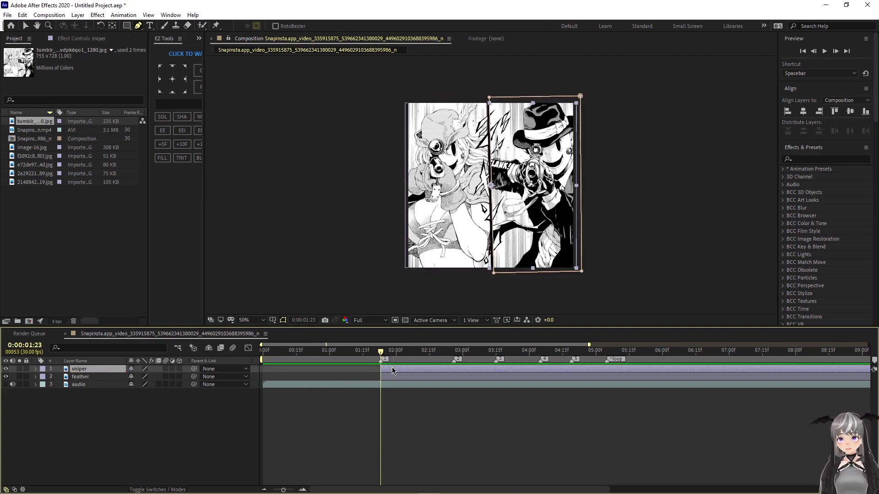
{"action": "left_click_drag", "start_coordinate": [147, 64], "coordinate": [84, 71]}
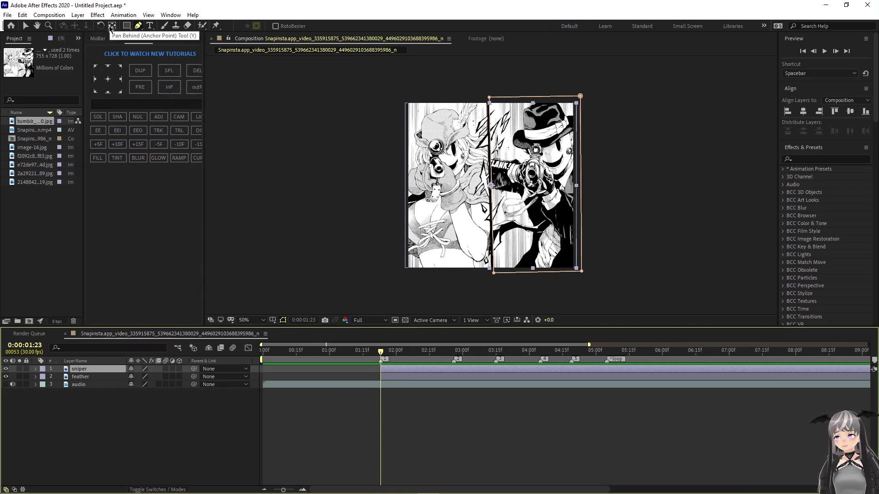
{"action": "key", "text": "y"}
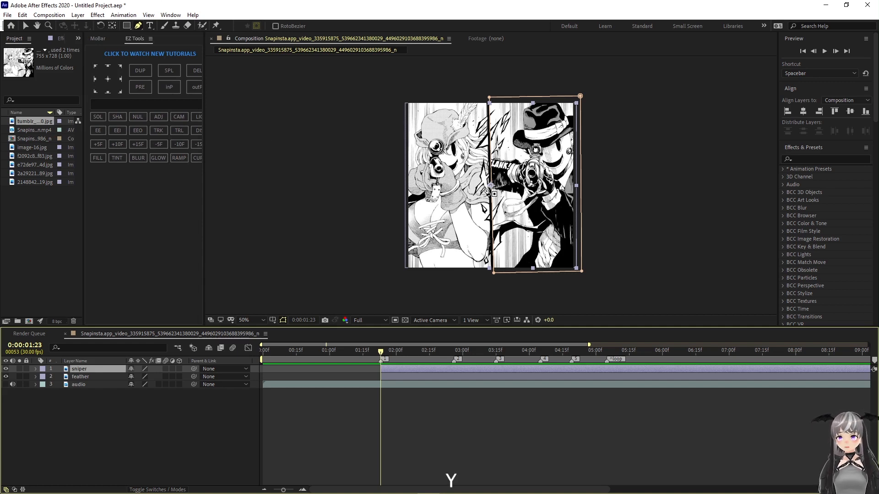
{"action": "key", "text": "v"}
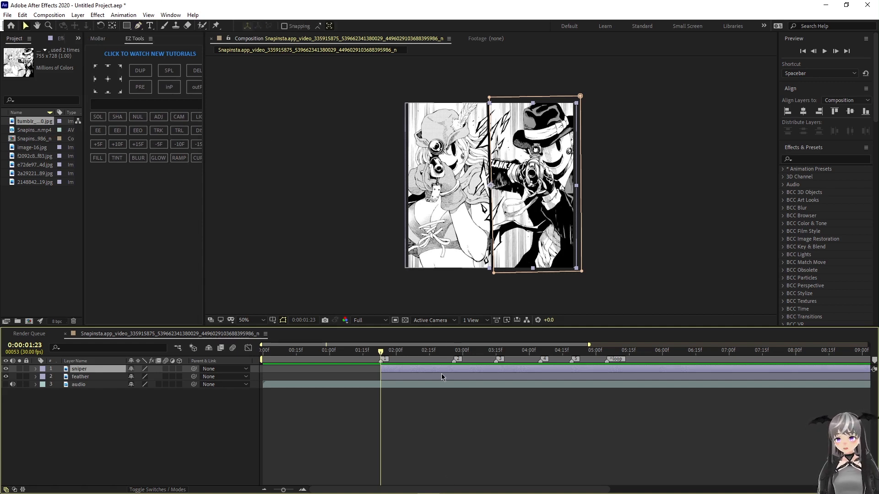
{"action": "left_click", "coordinate": [441, 376]}
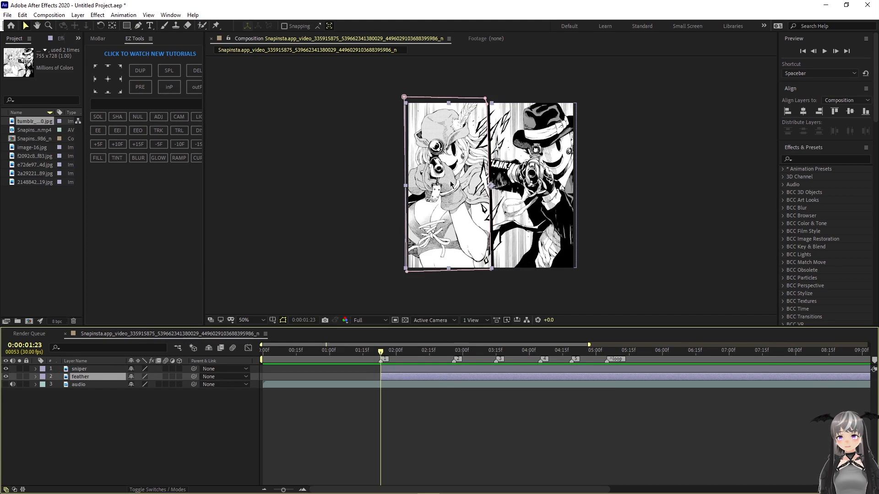
{"action": "left_click", "coordinate": [397, 369]}
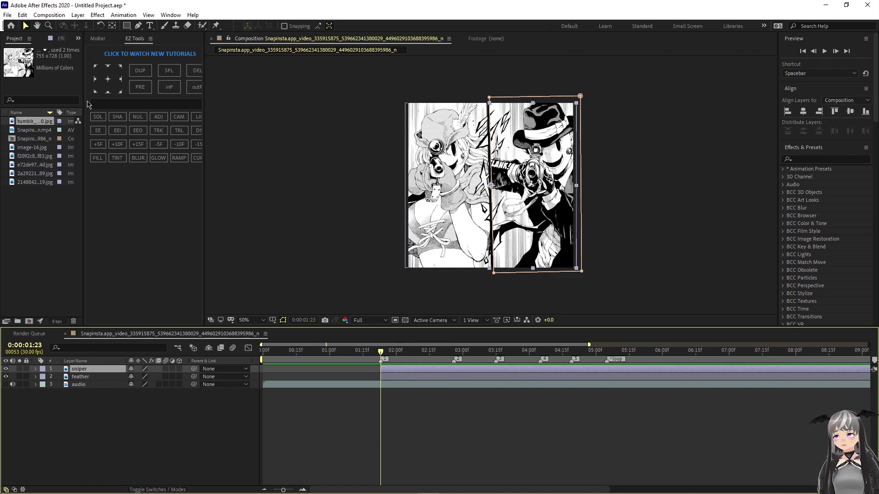
{"action": "left_click", "coordinate": [108, 81]}
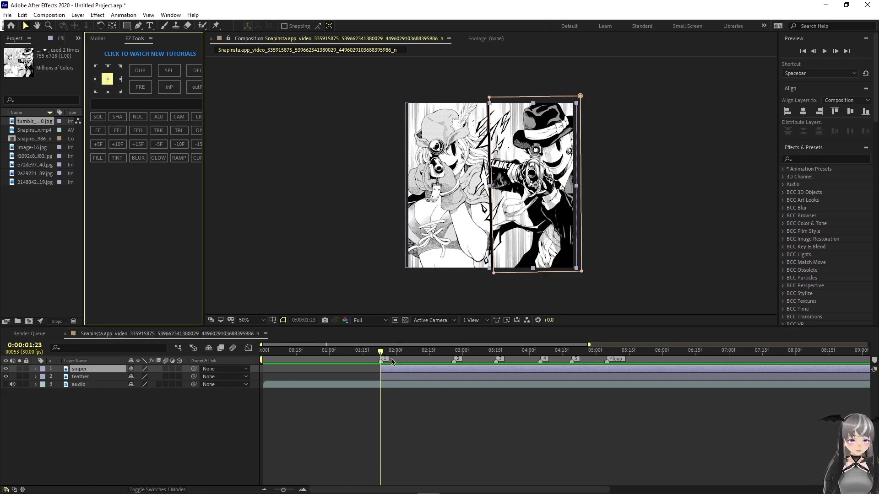
Step: Centre the feather layer's anchor point on its masked panel, starting with the Pan Behind tool, and return to the Selection tool
{"action": "left_click", "coordinate": [394, 378]}
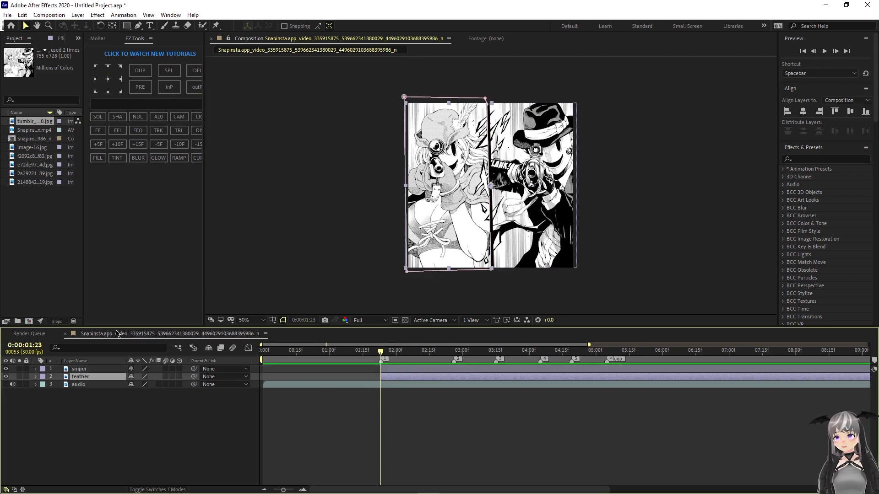
{"action": "left_click", "coordinate": [112, 26]}
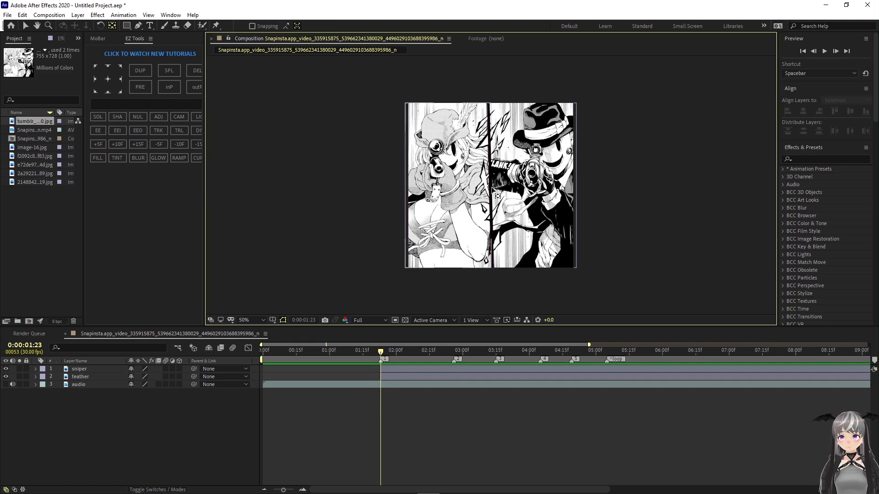
{"action": "left_click", "coordinate": [489, 192]}
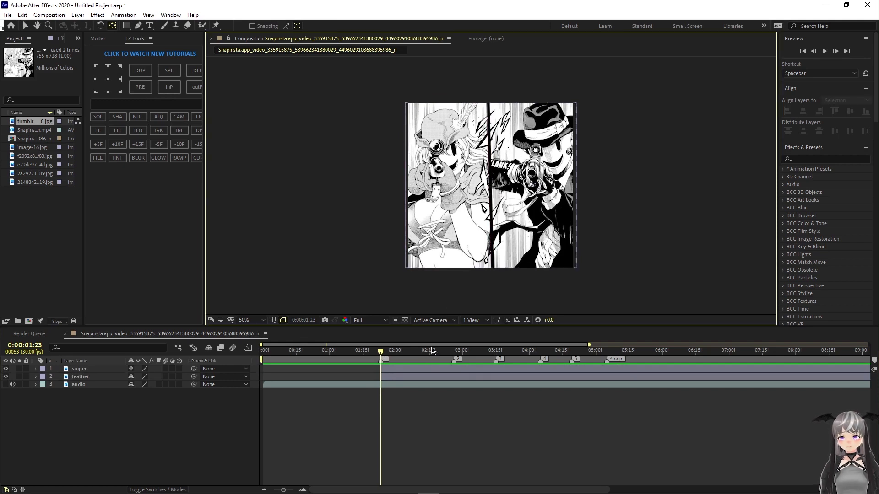
{"action": "left_click", "coordinate": [490, 182]}
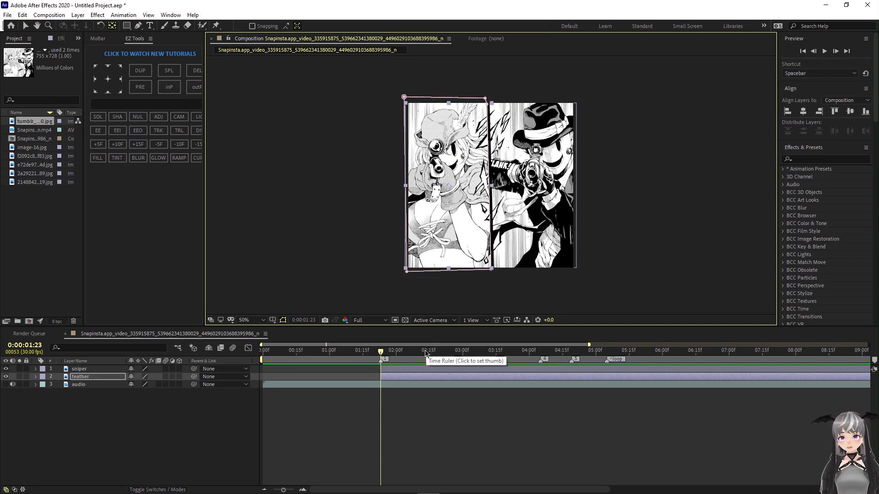
{"action": "key", "text": "v"}
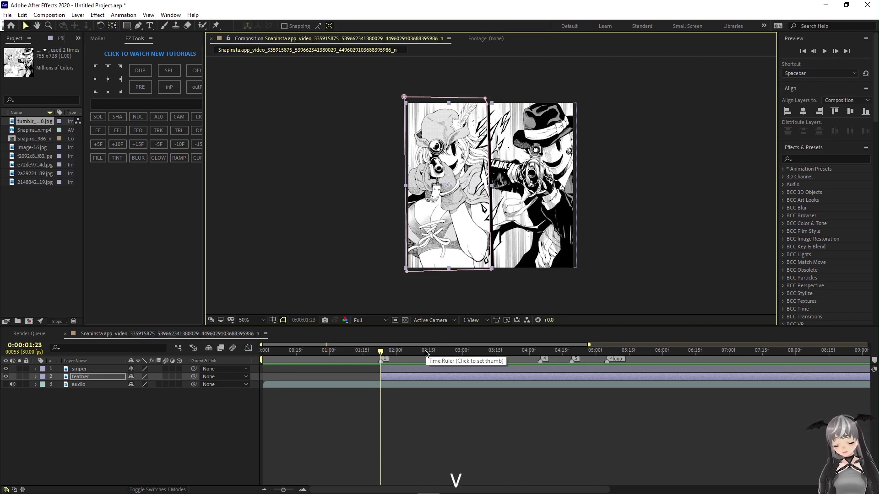
{"action": "left_click", "coordinate": [438, 410]}
Step: Scale the sniper and feather layers together down to 72%
{"action": "left_click", "coordinate": [106, 375]}
{"action": "left_click", "coordinate": [106, 369], "text": "shift"}
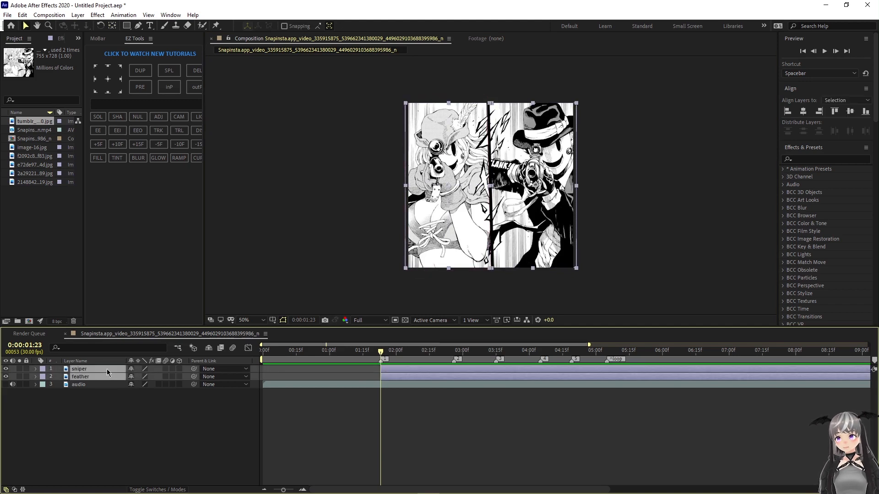
{"action": "key", "text": "s"}
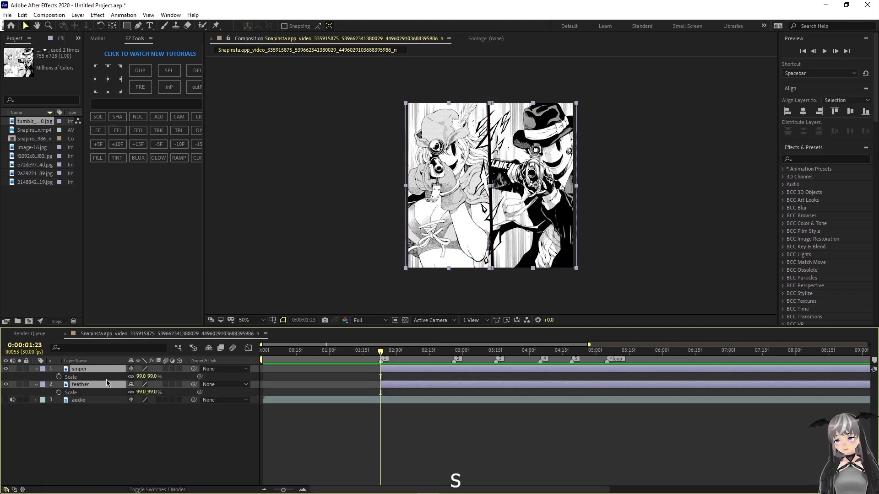
{"action": "left_click", "coordinate": [99, 377]}
{"action": "left_click", "coordinate": [80, 393], "text": "shift"}
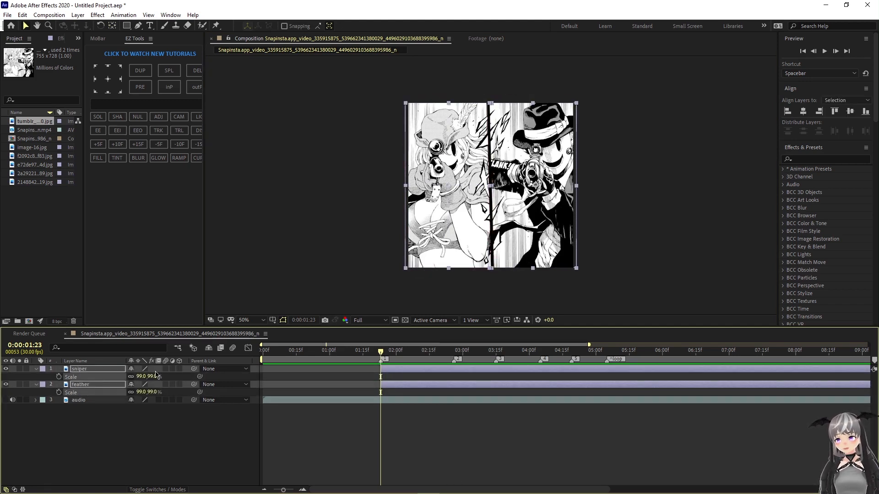
{"action": "left_click_drag", "start_coordinate": [144, 376], "coordinate": [132, 376]}
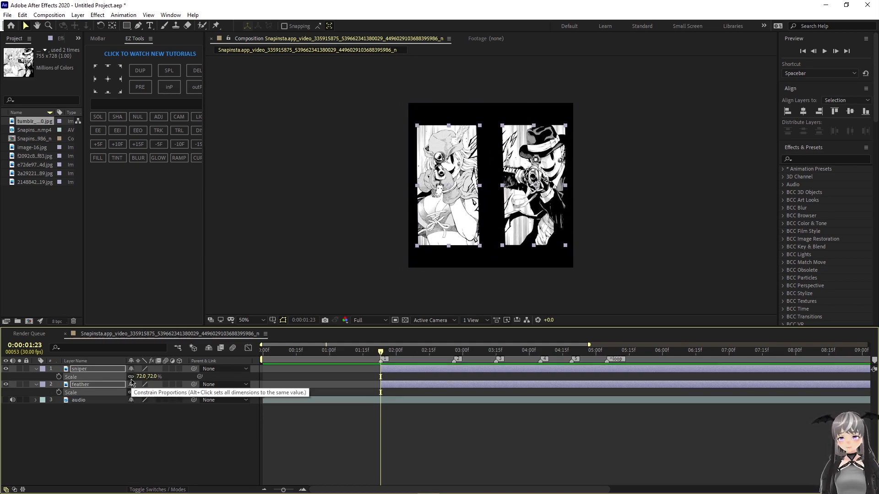
{"action": "left_click", "coordinate": [91, 422]}
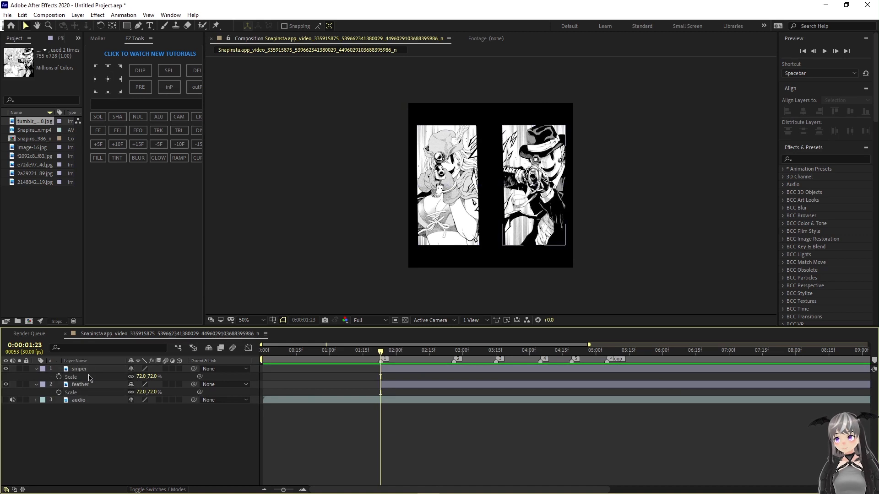
Step: Bring the two panels closer together, setting the X position of sniper to 522 and feather to 193.1, and collapse both layers' properties
{"action": "left_click", "coordinate": [88, 378]}
{"action": "key", "text": "p"}
{"action": "left_click", "coordinate": [81, 385]}
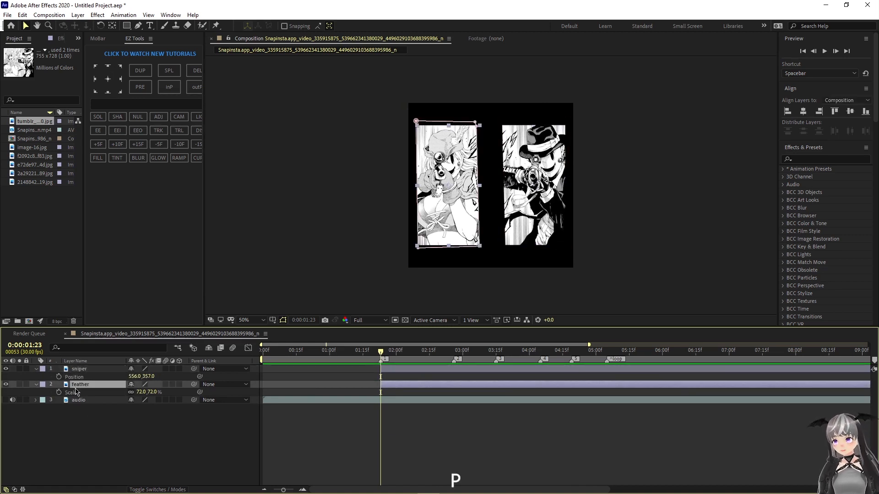
{"action": "key", "text": "p"}
{"action": "mouse_move", "coordinate": [134, 392]}
{"action": "left_mouse_down"}
{"action": "mouse_move", "coordinate": [115, 373]}
{"action": "mouse_move", "coordinate": [136, 391]}
{"action": "left_mouse_up"}
{"action": "left_click", "coordinate": [190, 430]}
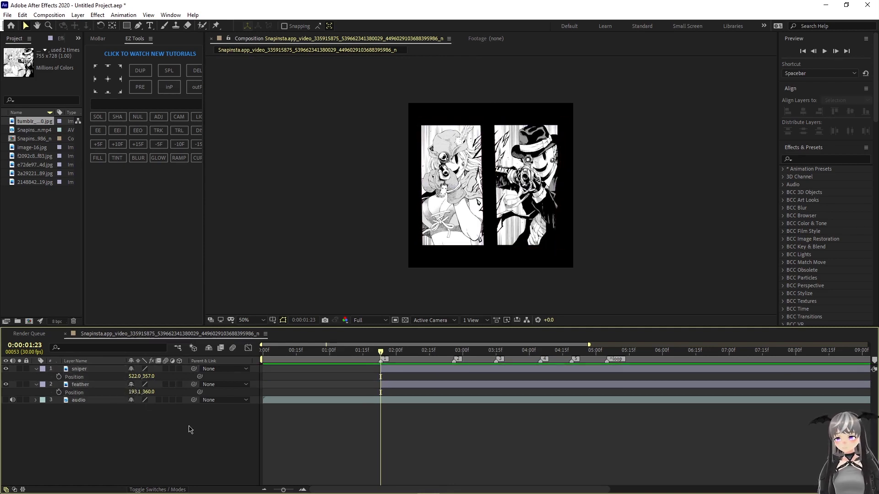
{"action": "left_click", "coordinate": [395, 369]}
{"action": "key", "text": "p"}
{"action": "left_click", "coordinate": [404, 377]}
{"action": "key", "text": "p"}
{"action": "left_click", "coordinate": [422, 398]}
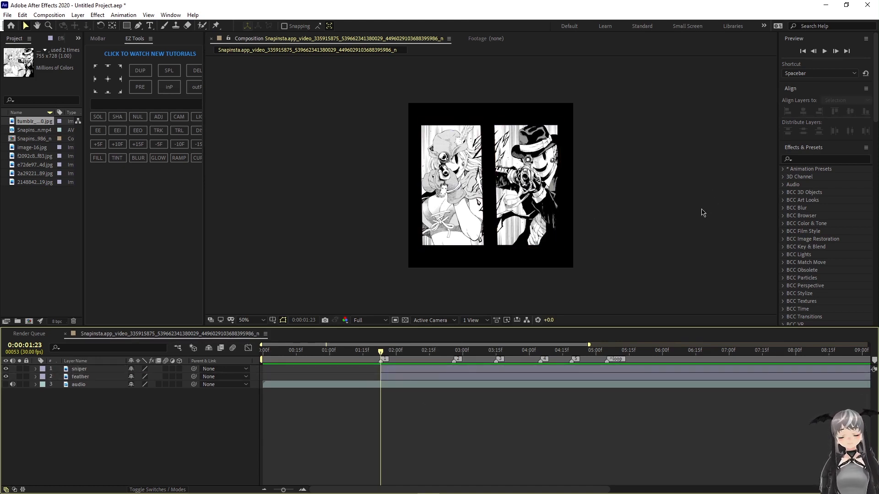
Step: Add a null object layer and shift it in time to start at the first beat marker, 0:00:01:23
{"action": "right_click", "coordinate": [187, 444]}
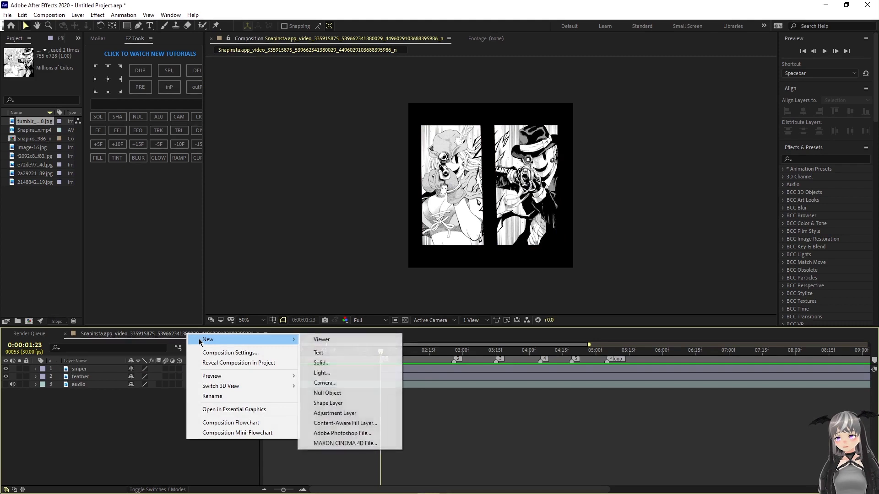
{"action": "right_click", "coordinate": [128, 408]}
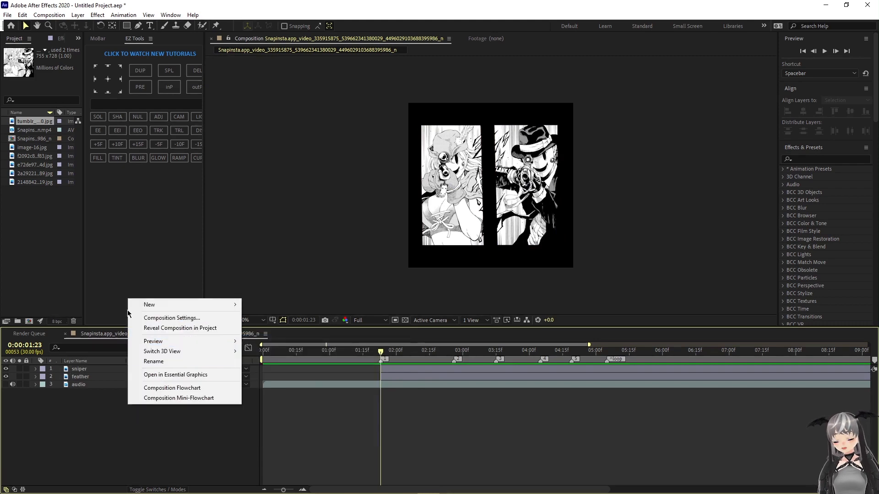
{"action": "mouse_move", "coordinate": [142, 305]}
{"action": "left_click", "coordinate": [289, 359]}
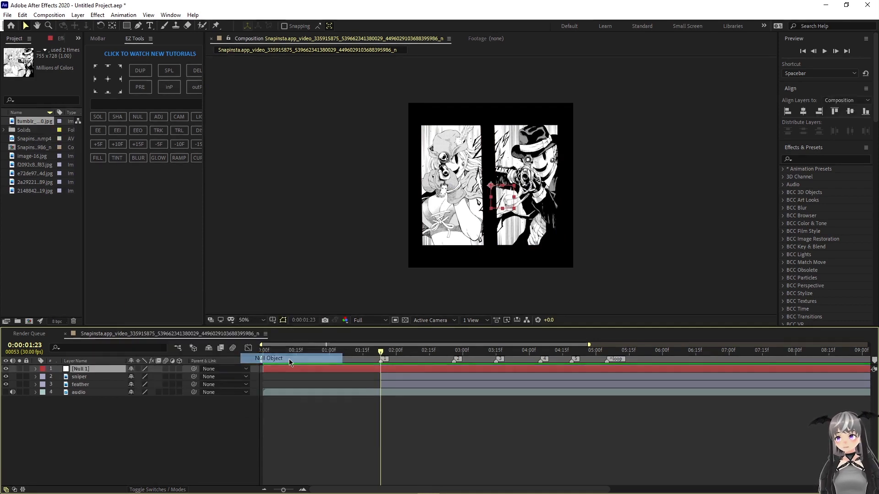
{"action": "left_click_drag", "start_coordinate": [279, 369], "coordinate": [392, 366]}
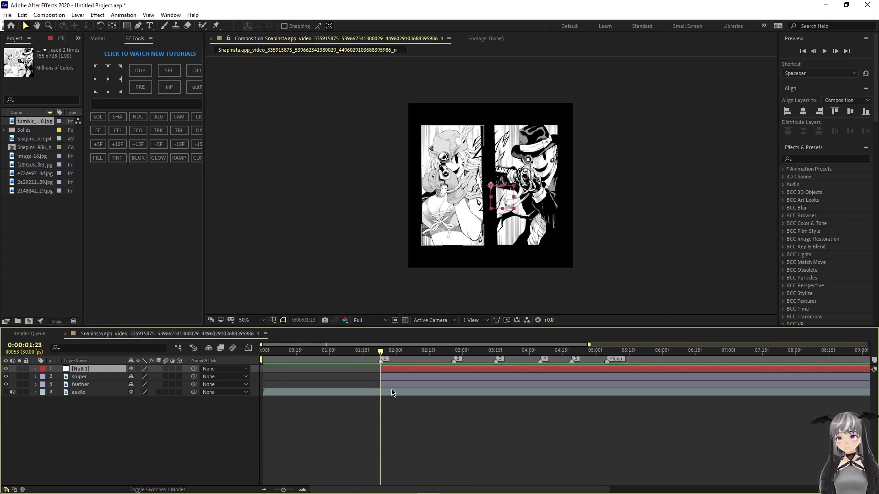
Step: Split the null, sniper and feather layers at the second beat marker, 0:00:02:26, and delete the parts after it
{"action": "left_click", "coordinate": [389, 383]}
{"action": "left_click", "coordinate": [391, 377]}
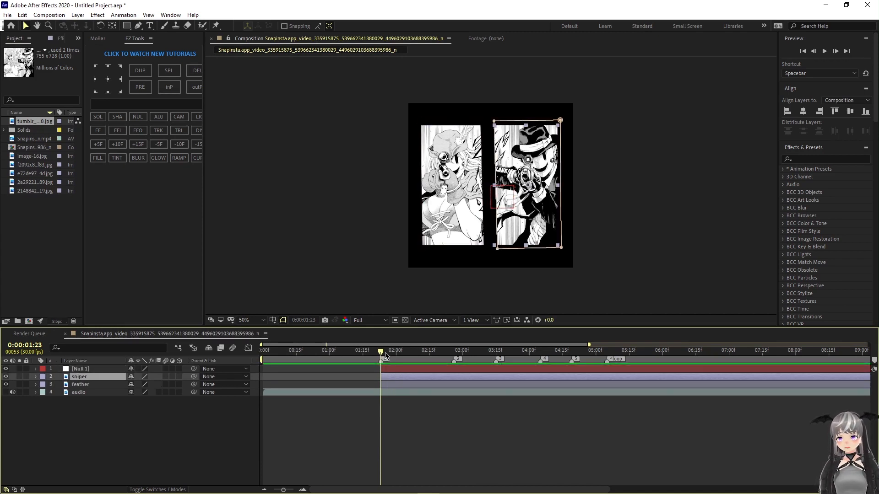
{"action": "left_click_drag", "start_coordinate": [386, 356], "coordinate": [456, 356]}
{"action": "left_click", "coordinate": [452, 369], "text": "ctrl"}
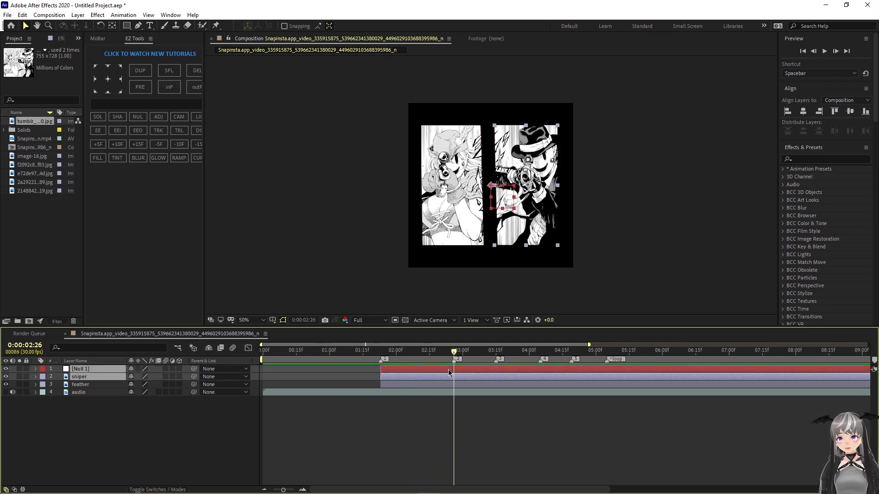
{"action": "left_click", "coordinate": [446, 385], "text": "ctrl"}
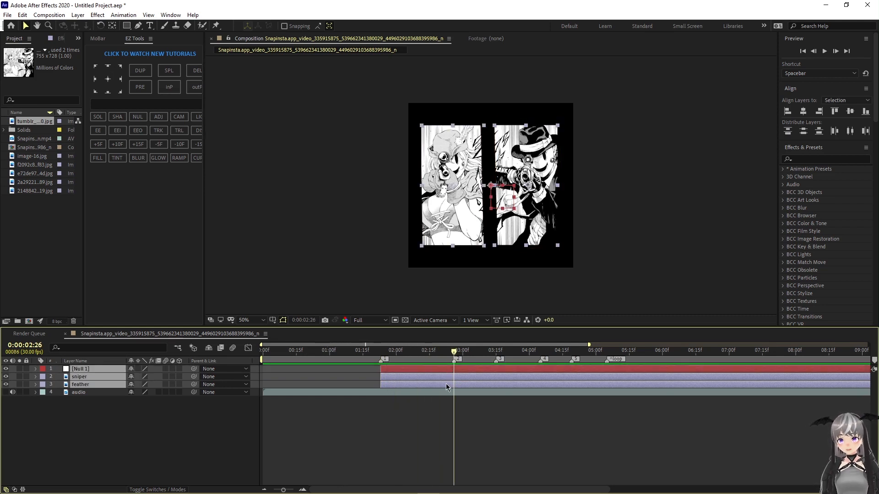
{"action": "key", "text": "ctrl+shift+d"}
{"action": "key", "text": "Delete"}
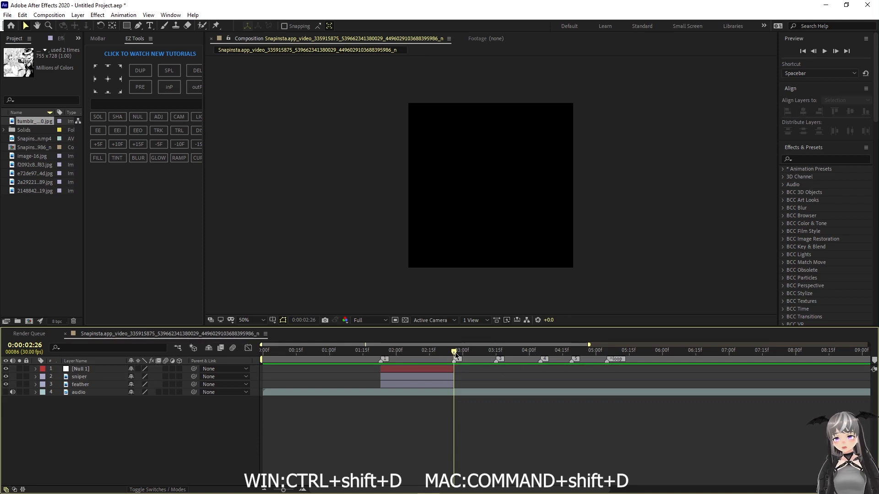
Step: With the time at the first beat marker, parent the sniper and feather layers to the null object
{"action": "left_click_drag", "start_coordinate": [455, 352], "coordinate": [386, 370]}
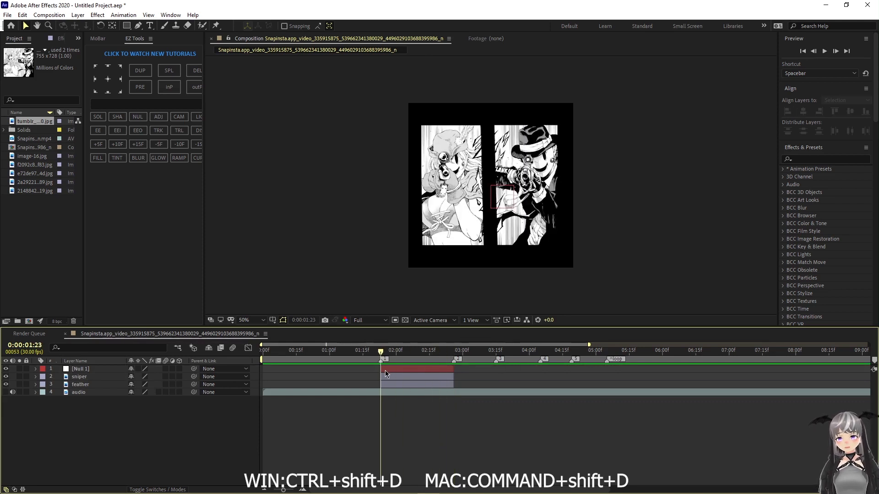
{"action": "left_click", "coordinate": [452, 370]}
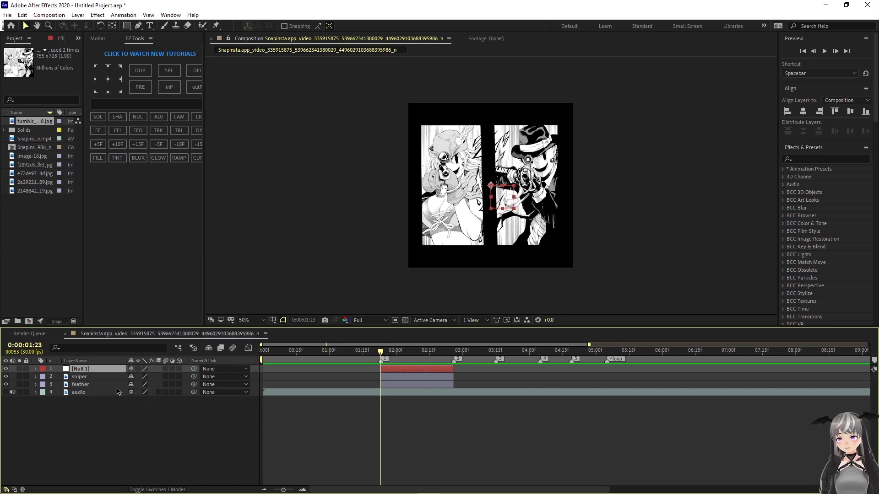
{"action": "left_click", "coordinate": [103, 384]}
{"action": "left_click", "coordinate": [105, 377], "text": "ctrl"}
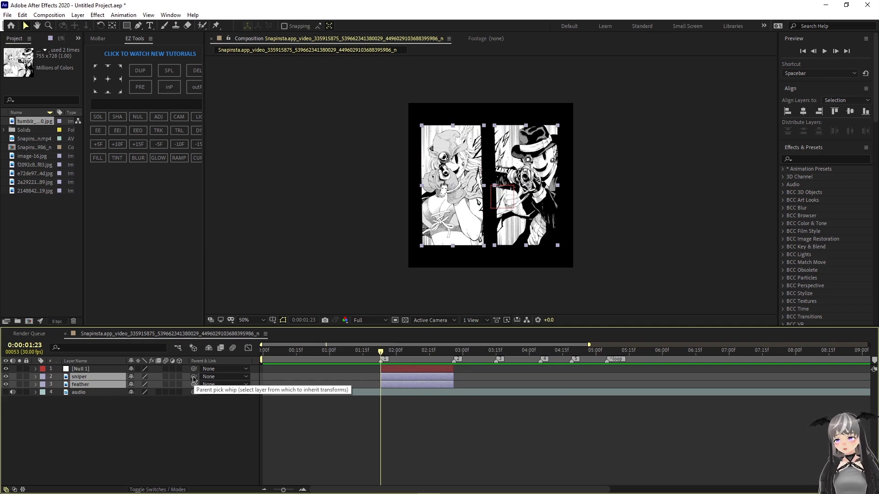
{"action": "left_click_drag", "start_coordinate": [193, 377], "coordinate": [440, 370]}
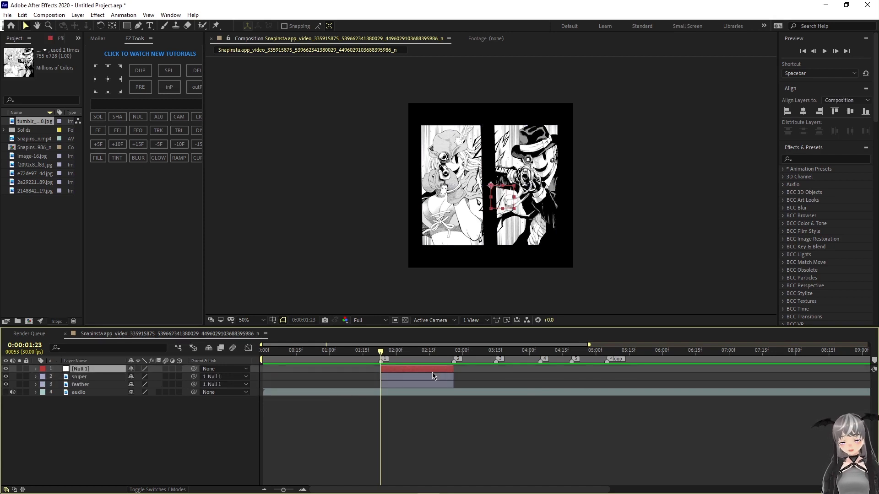
Step: Reveal the null's Scale and Rotation and enable keyframing for both at 0:00:01:23
{"action": "key", "text": "s"}
{"action": "key", "text": "shift+r"}
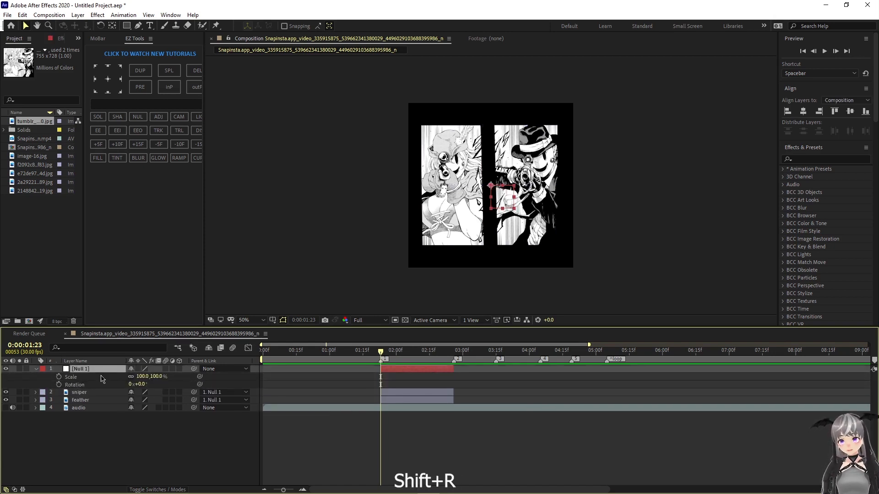
{"action": "left_click", "coordinate": [59, 376]}
{"action": "left_click", "coordinate": [59, 385]}
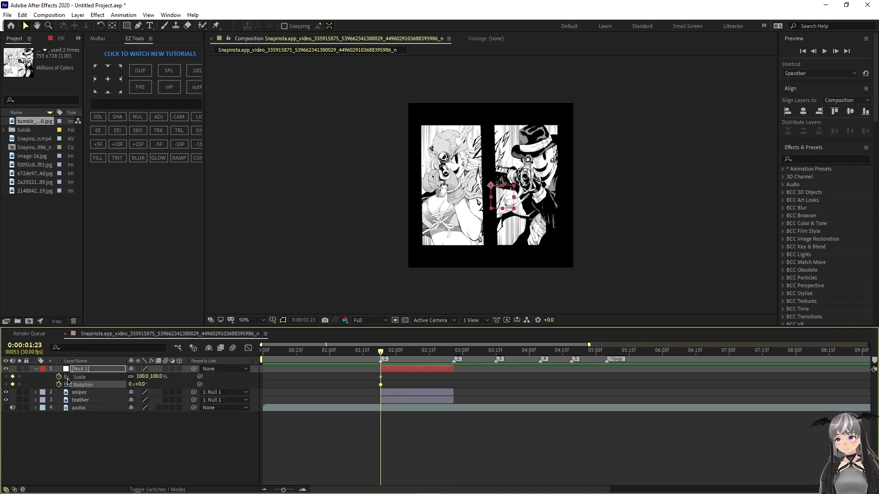
Step: Play the reference video briefly to find the rotation start, hide it again, and move the null's Scale and Rotation keyframes to 0:00:02:08
{"action": "left_click_drag", "start_coordinate": [409, 373], "coordinate": [381, 382]}
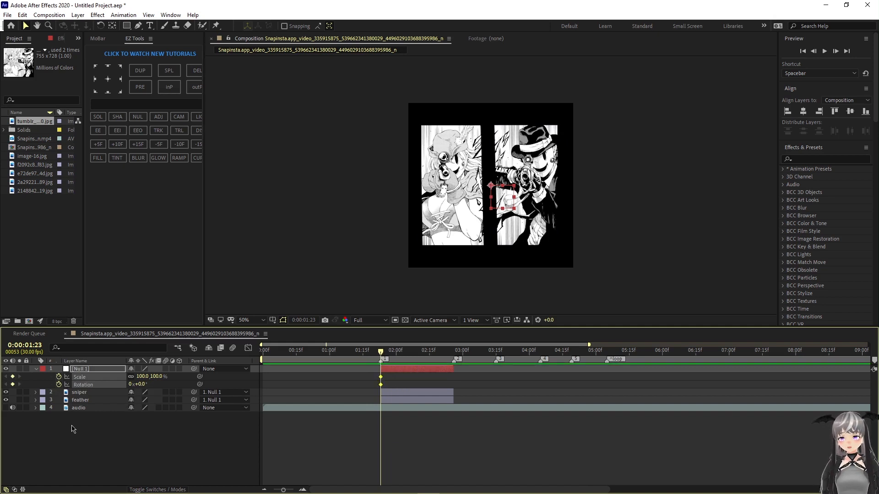
{"action": "left_click", "coordinate": [6, 408]}
{"action": "key", "text": "space"}
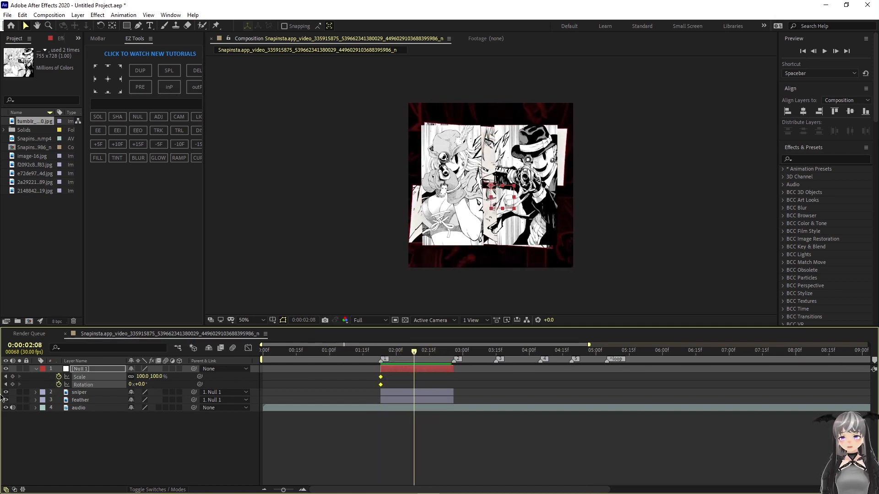
{"action": "left_click", "coordinate": [6, 408]}
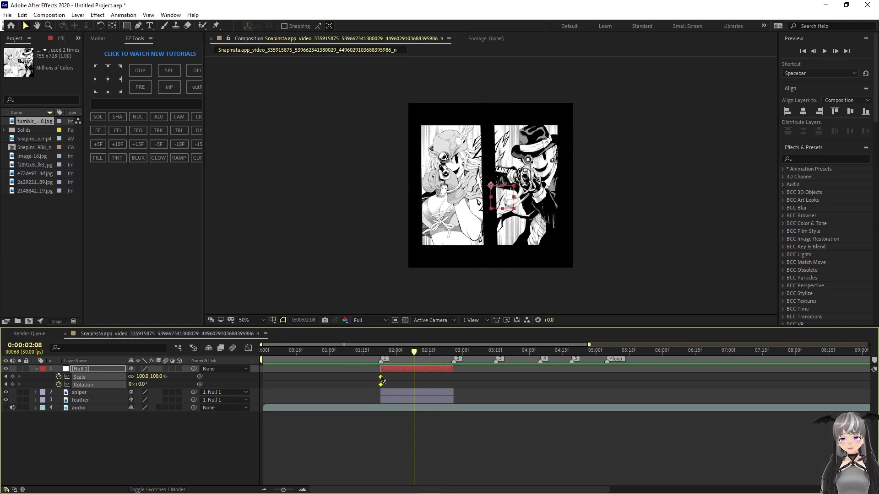
{"action": "left_click_drag", "start_coordinate": [380, 377], "coordinate": [415, 378]}
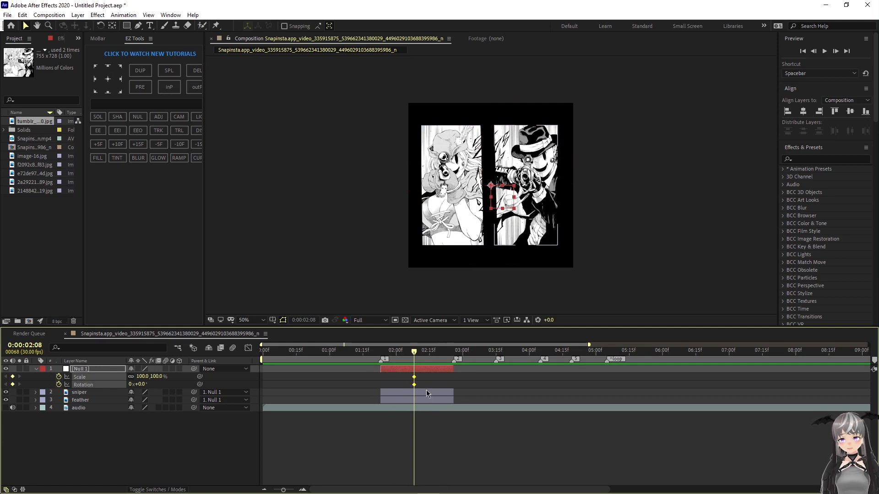
Step: Add Position keyframes to the sniper and feather layers and move both to the second beat marker
{"action": "left_click", "coordinate": [426, 392]}
{"action": "key", "text": "p"}
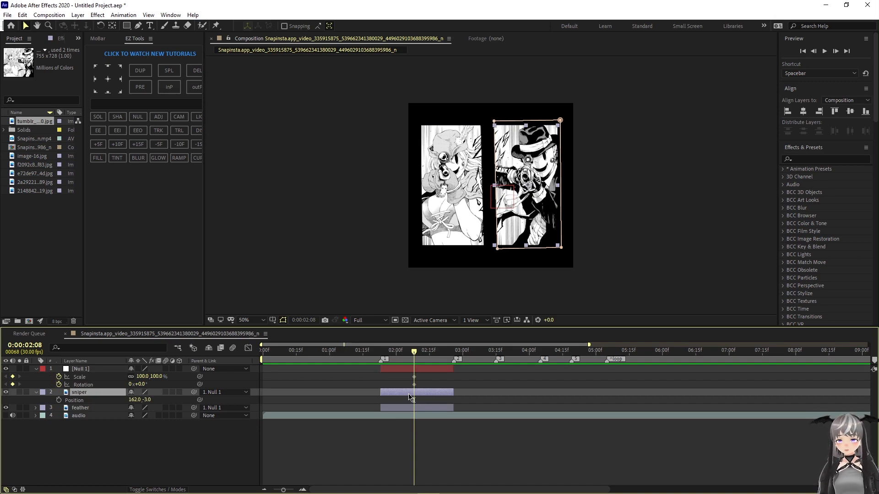
{"action": "left_click", "coordinate": [399, 408]}
{"action": "key", "text": "p"}
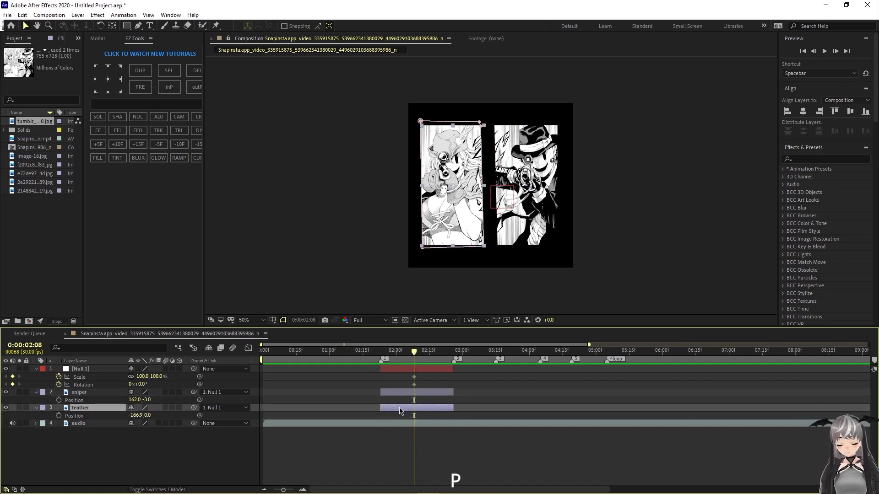
{"action": "left_click", "coordinate": [59, 415]}
{"action": "left_click", "coordinate": [58, 400]}
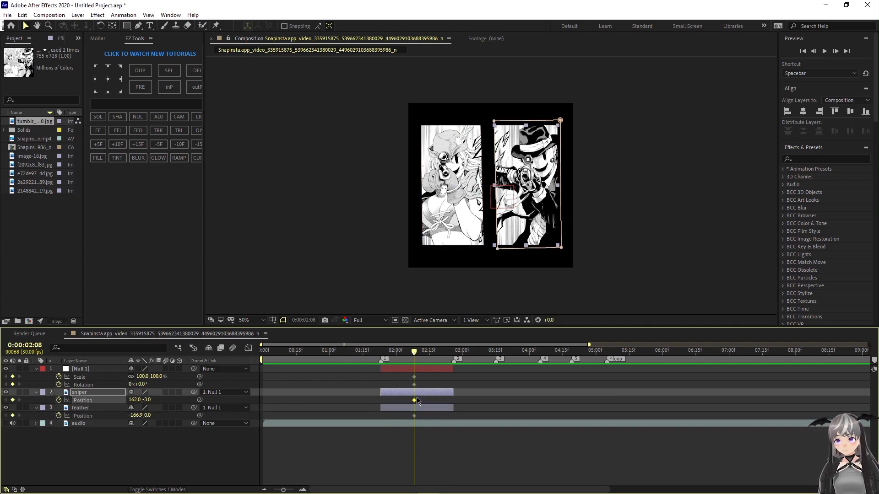
{"action": "left_click_drag", "start_coordinate": [421, 396], "coordinate": [455, 399]}
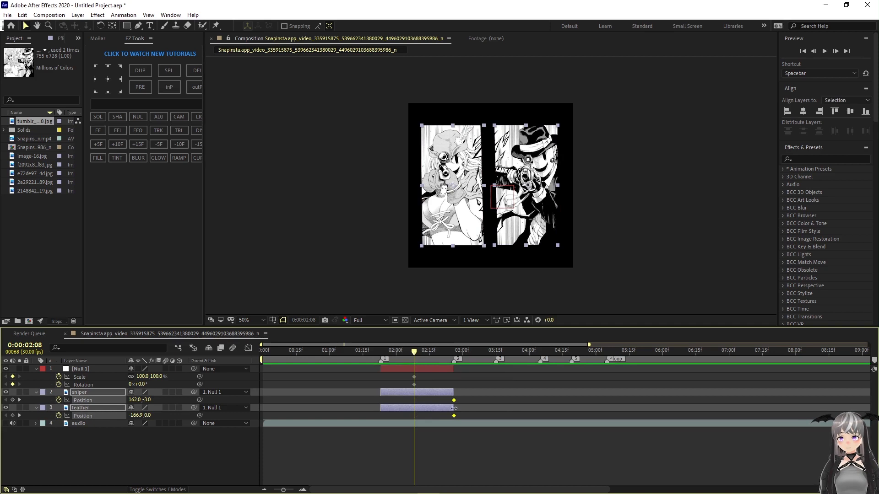
Step: At the first beat marker, move both panels off frame, setting Position Y to 662 for sniper and -657 for feather
{"action": "left_click_drag", "start_coordinate": [414, 353], "coordinate": [379, 356]}
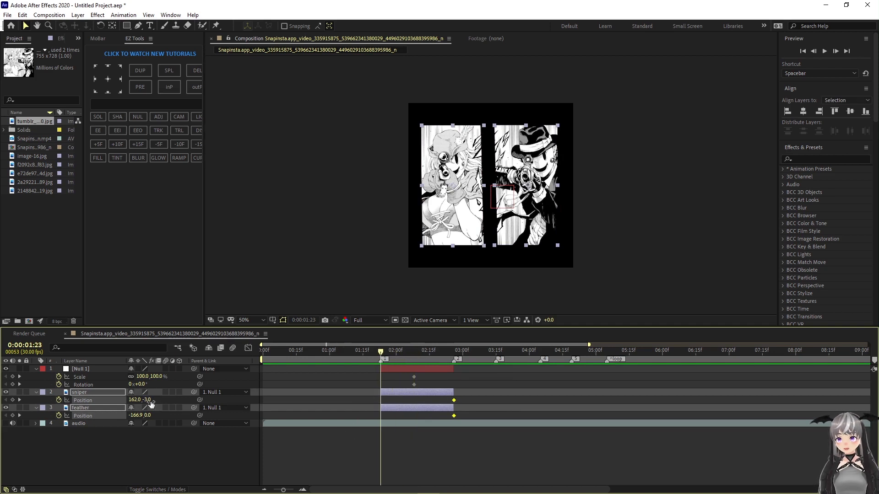
{"action": "left_click_drag", "start_coordinate": [149, 400], "coordinate": [246, 447]}
{"action": "left_click_drag", "start_coordinate": [148, 415], "coordinate": [84, 413]}
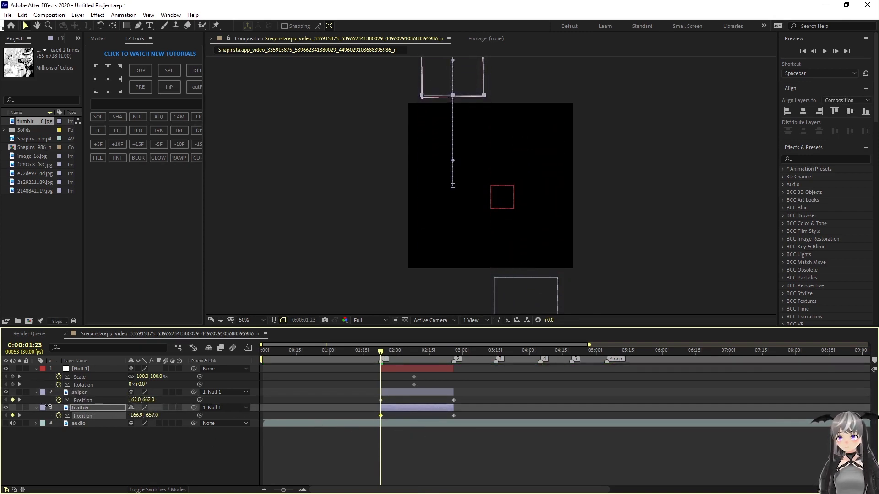
Step: Apply Easy Ease to all Position keyframes of the sniper and feather layers
{"action": "left_click_drag", "start_coordinate": [362, 397], "coordinate": [472, 418]}
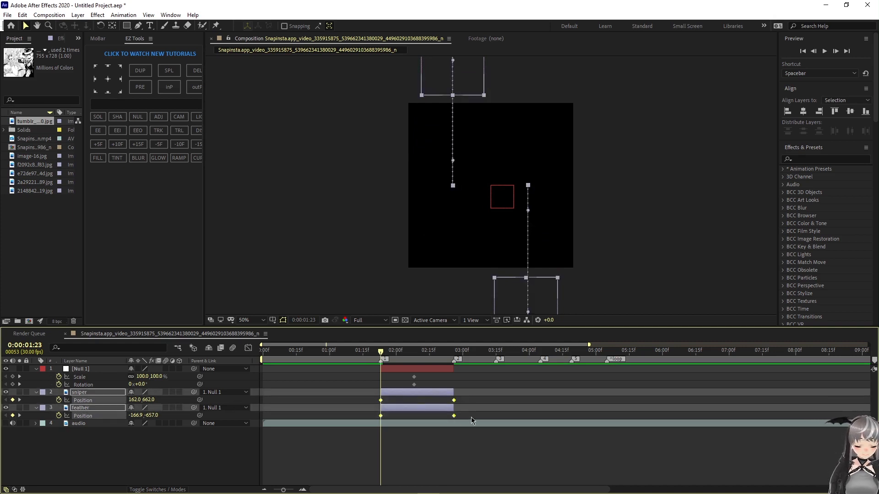
{"action": "key", "text": "F9"}
{"action": "right_click", "coordinate": [454, 400]}
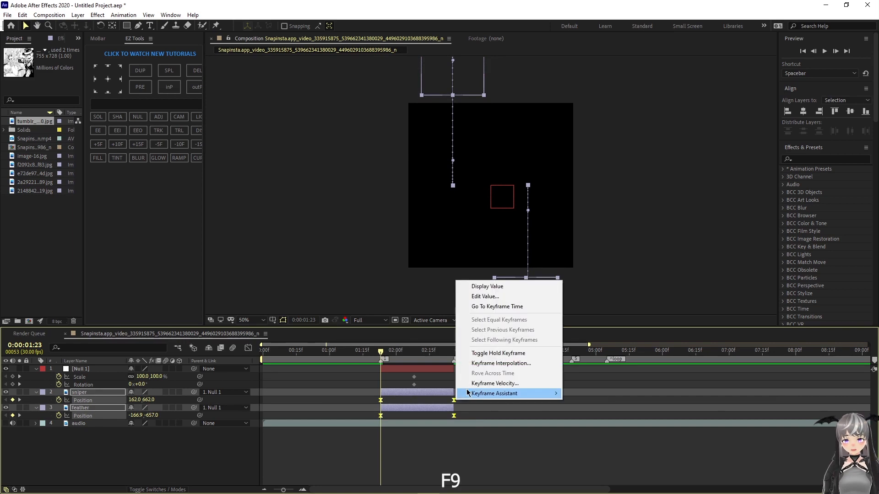
{"action": "left_click", "coordinate": [591, 423]}
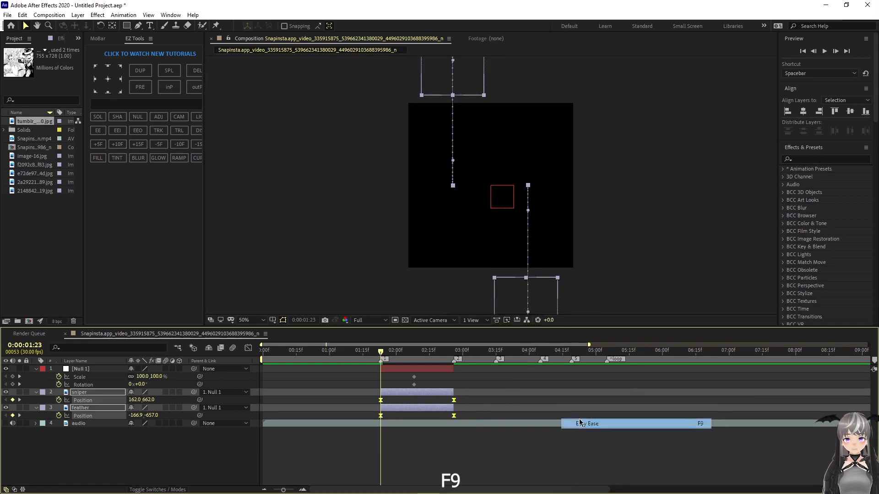
Step: Shape both panels' Position speed graphs in the Graph Editor to peak sharply at the first keyframe and taper to the last, then close it
{"action": "left_click", "coordinate": [248, 348]}
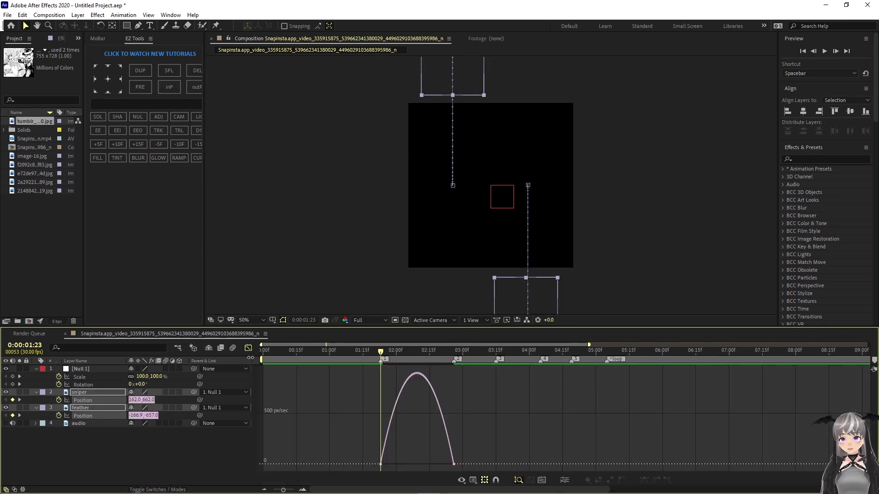
{"action": "right_click", "coordinate": [346, 444]}
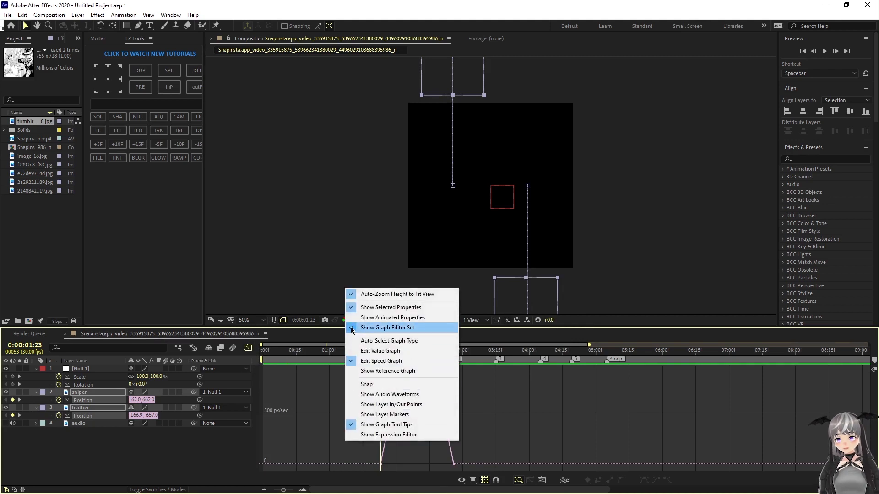
{"action": "left_click", "coordinate": [341, 445]}
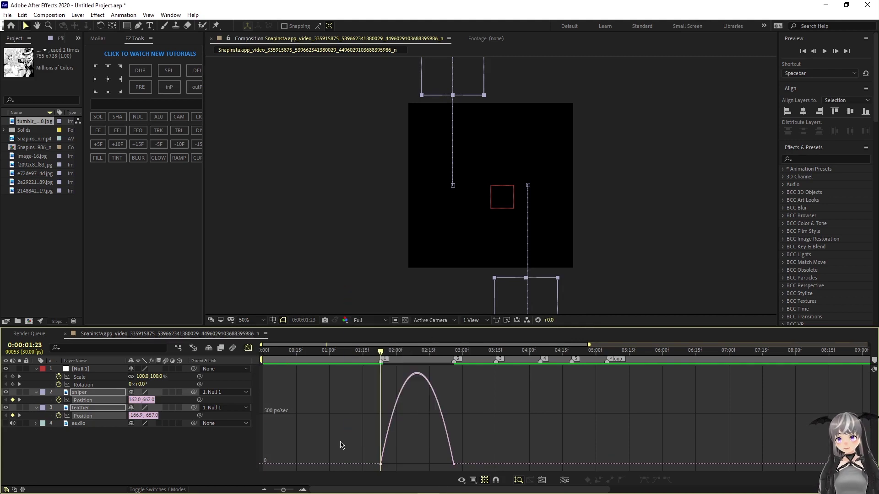
{"action": "left_click", "coordinate": [381, 464]}
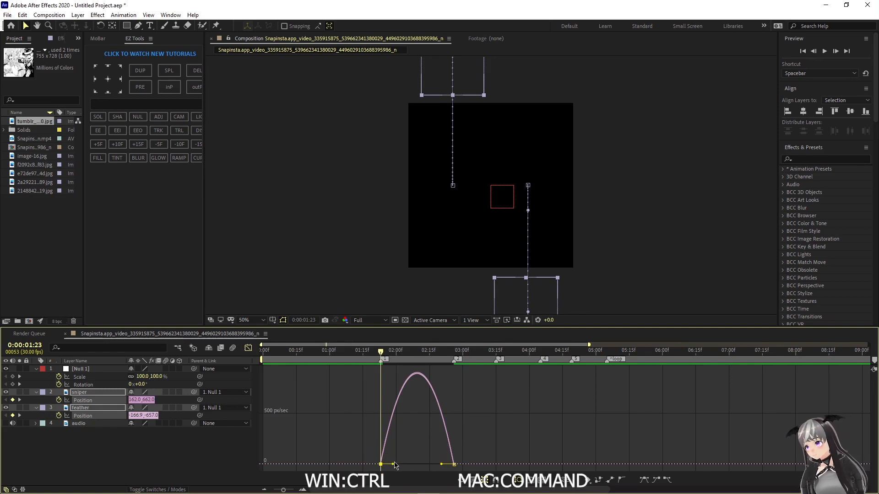
{"action": "left_click_drag", "start_coordinate": [394, 466], "coordinate": [379, 466]}
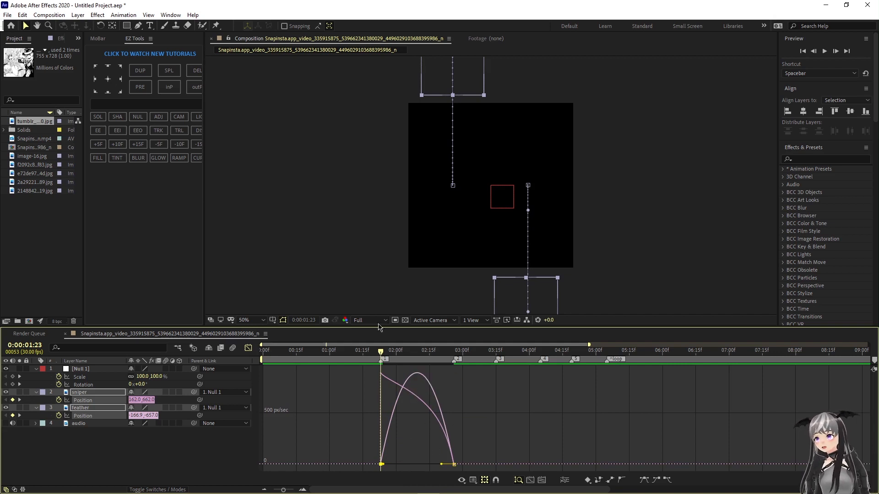
{"action": "left_click", "coordinate": [437, 426]}
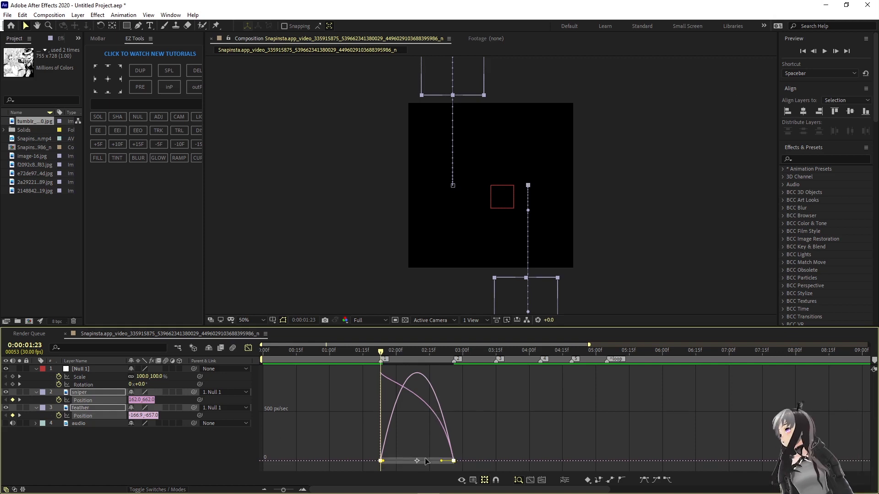
{"action": "left_click_drag", "start_coordinate": [443, 463], "coordinate": [383, 441]}
{"action": "left_click_drag", "start_coordinate": [425, 459], "coordinate": [437, 441]}
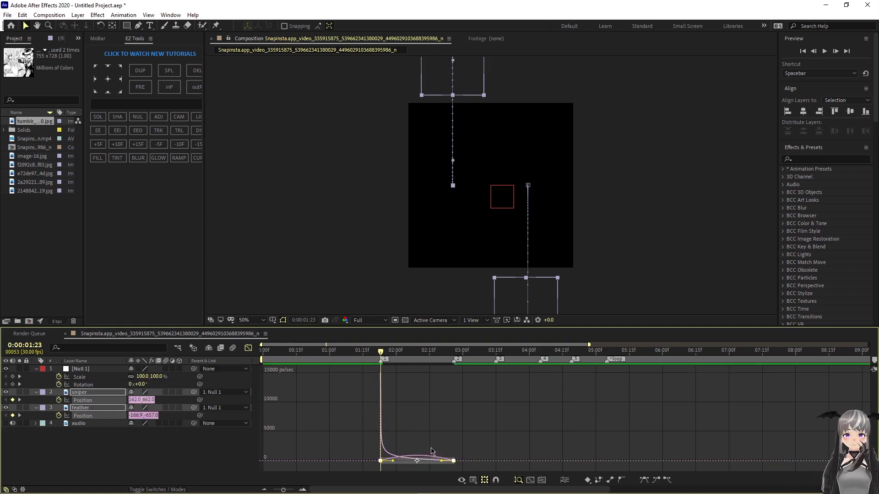
{"action": "scroll", "coordinate": [326, 489], "scroll_direction": "right", "scroll_amount": 5}
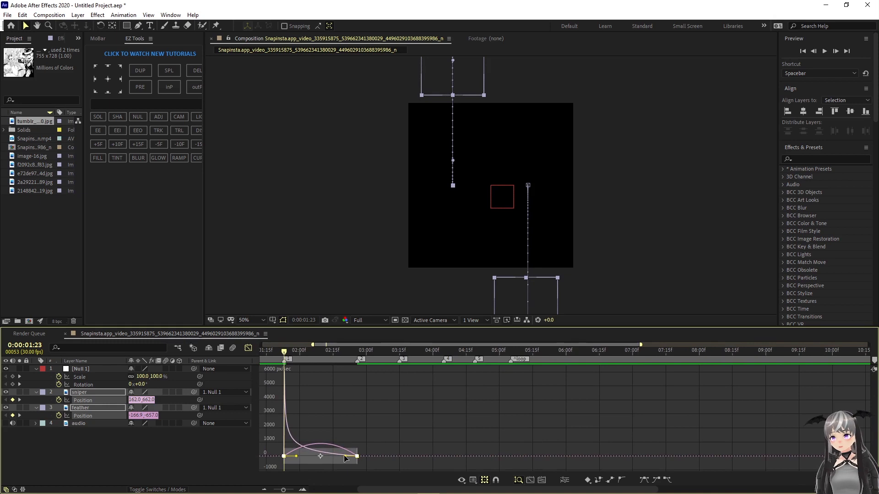
{"action": "left_click_drag", "start_coordinate": [344, 459], "coordinate": [304, 463]}
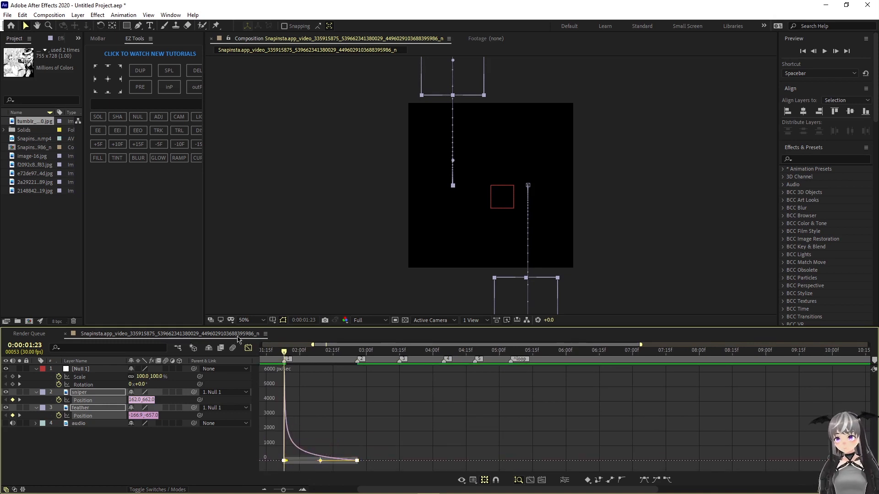
{"action": "left_click", "coordinate": [248, 348]}
Step: Keyframe the null's Rotation to 90° at the second beat marker and its Scale to 50% at 0:00:02:21
{"action": "left_click_drag", "start_coordinate": [284, 351], "coordinate": [267, 372]}
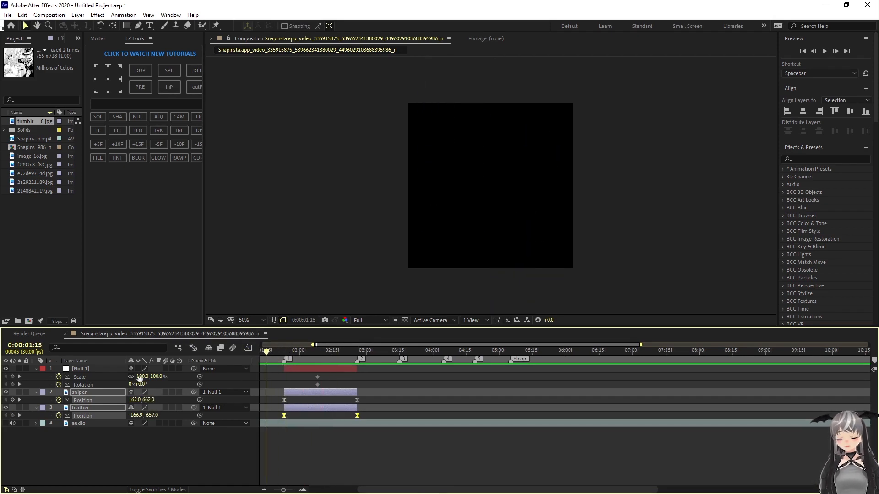
{"action": "left_click", "coordinate": [346, 353]}
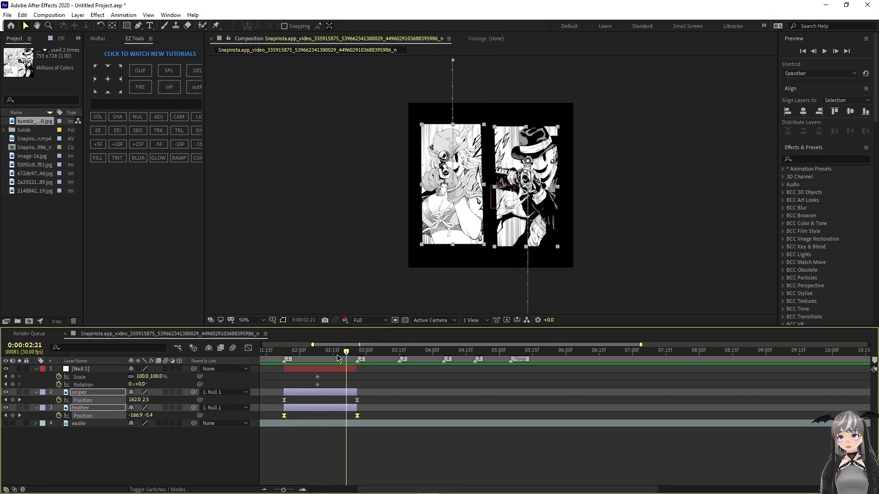
{"action": "left_click", "coordinate": [341, 371]}
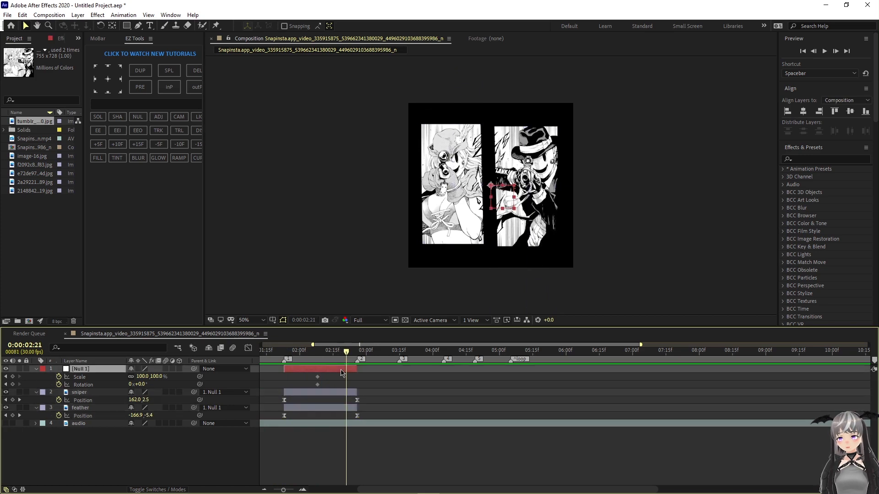
{"action": "left_click", "coordinate": [139, 384]}
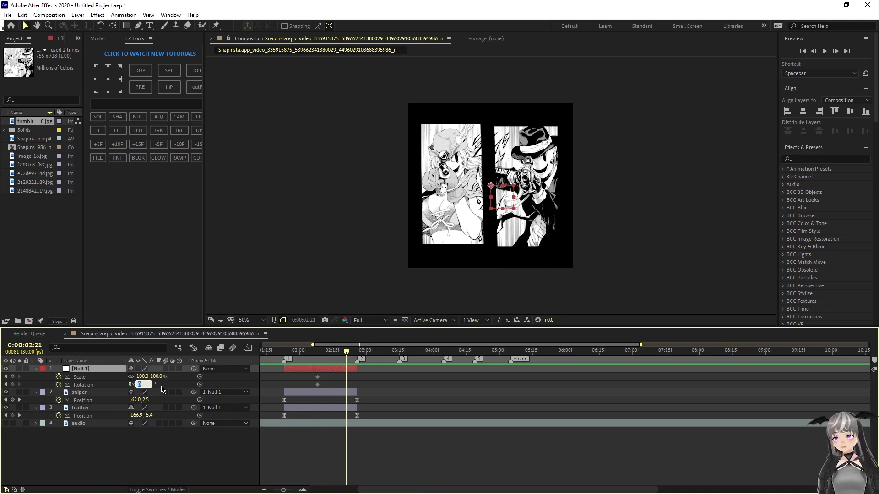
{"action": "type", "text": "90"}
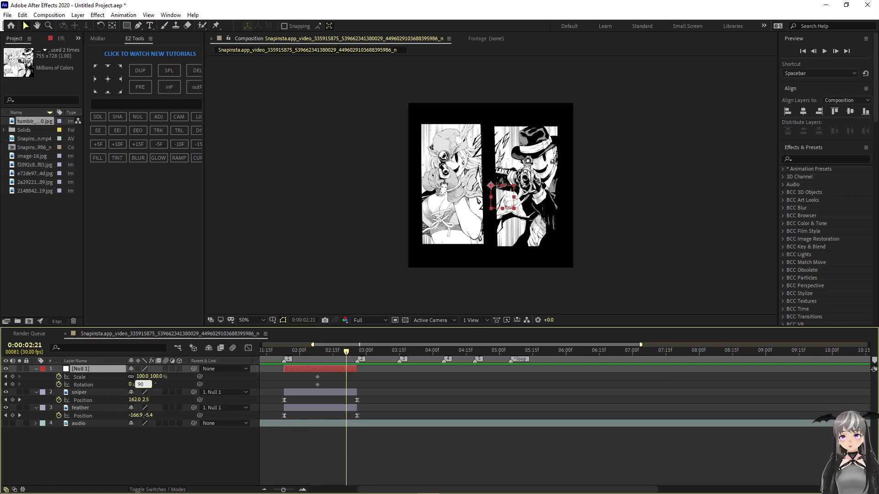
{"action": "key", "text": "Return"}
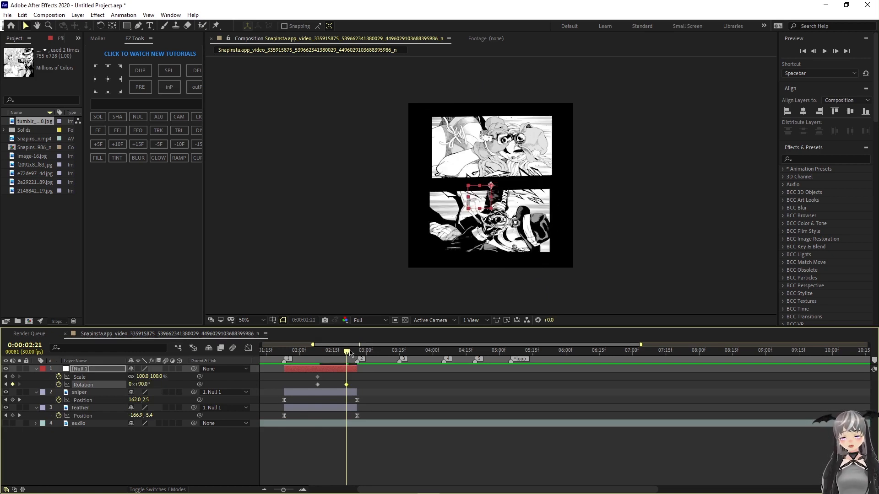
{"action": "left_click_drag", "start_coordinate": [350, 353], "coordinate": [357, 386]}
{"action": "left_click_drag", "start_coordinate": [146, 378], "coordinate": [121, 377]}
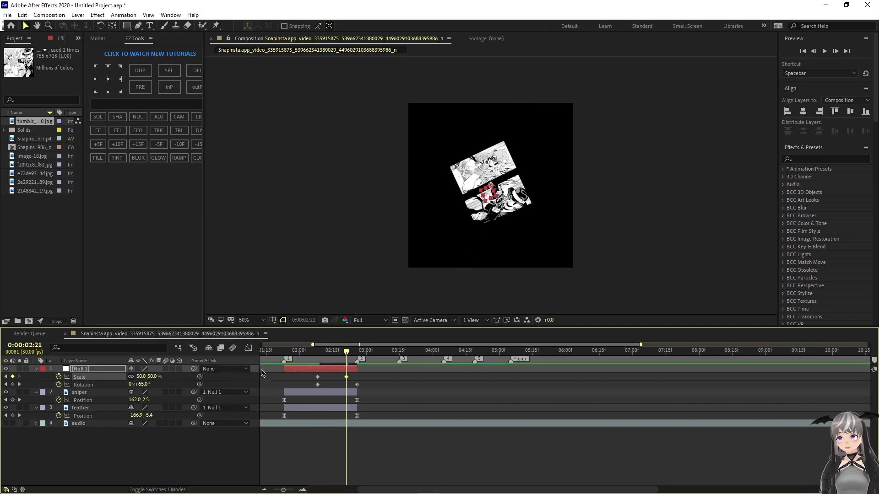
Step: Move the null's 50% Scale keyframe to the second beat marker and apply Easy Ease to all its Scale and Rotation keyframes
{"action": "left_click_drag", "start_coordinate": [347, 377], "coordinate": [357, 377]}
{"action": "left_click", "coordinate": [84, 384], "text": "shift"}
{"action": "scroll", "coordinate": [256, 394], "scroll_direction": "left", "scroll_amount": 3}
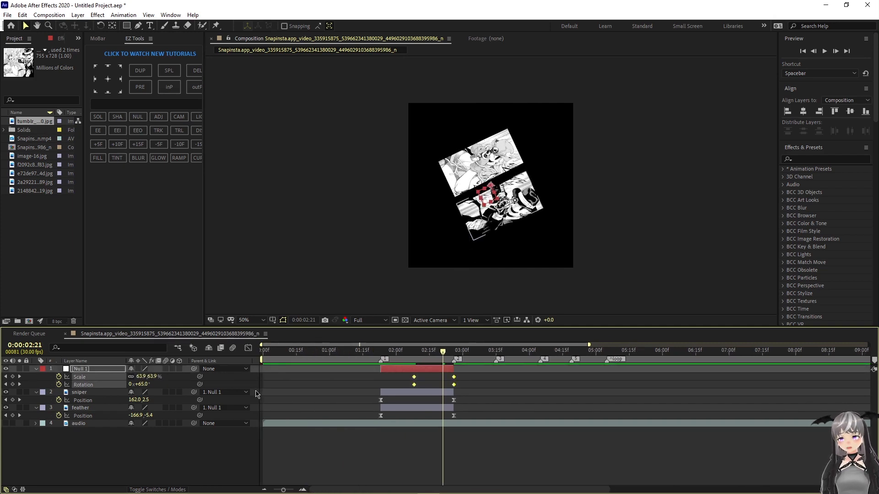
{"action": "key", "text": "F9"}
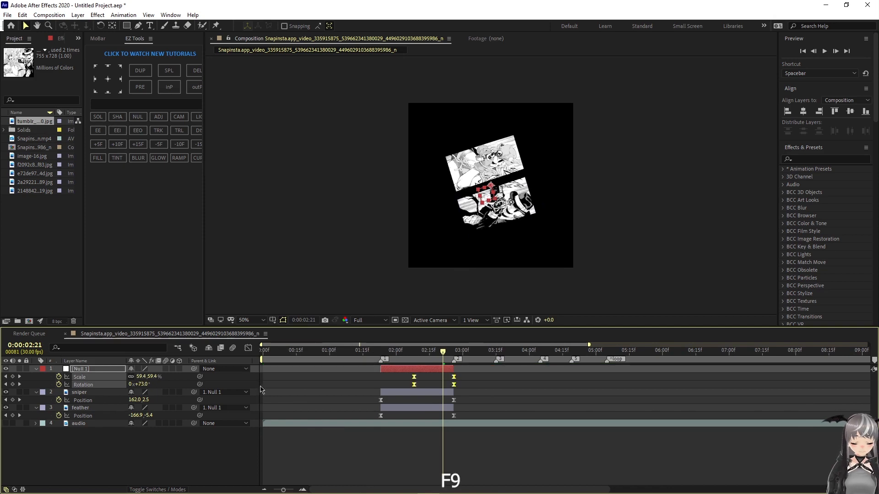
Step: Shape the null's Scale and Rotation speed graphs in the Graph Editor to peak sharply at the last keyframe, preview, and close it
{"action": "left_click", "coordinate": [249, 348]}
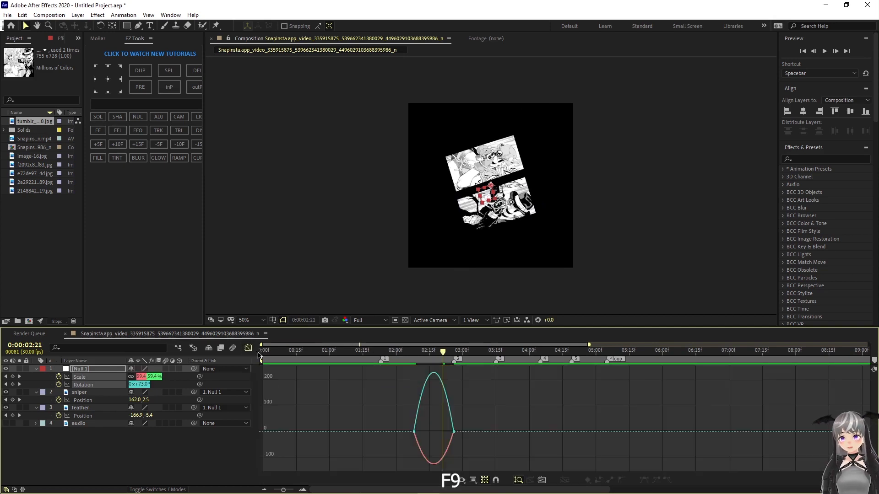
{"action": "right_click", "coordinate": [369, 405]}
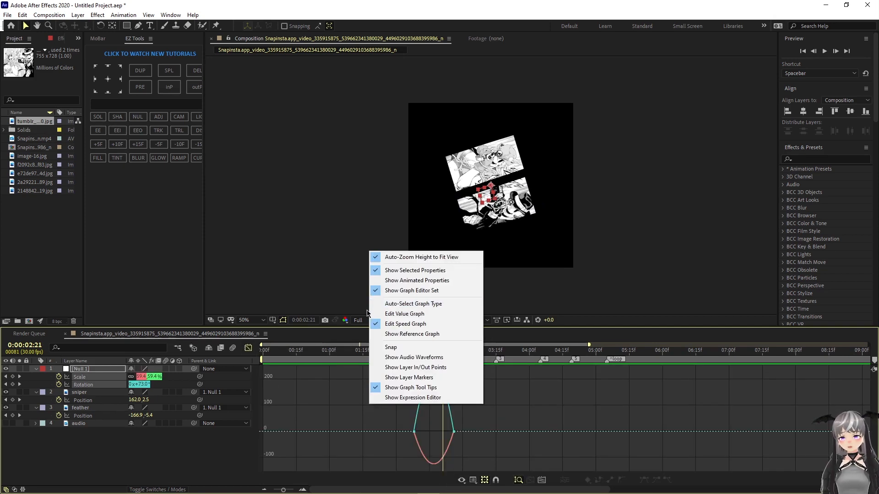
{"action": "left_click", "coordinate": [301, 446]}
{"action": "scroll", "coordinate": [300, 441], "scroll_direction": "right", "scroll_amount": 6}
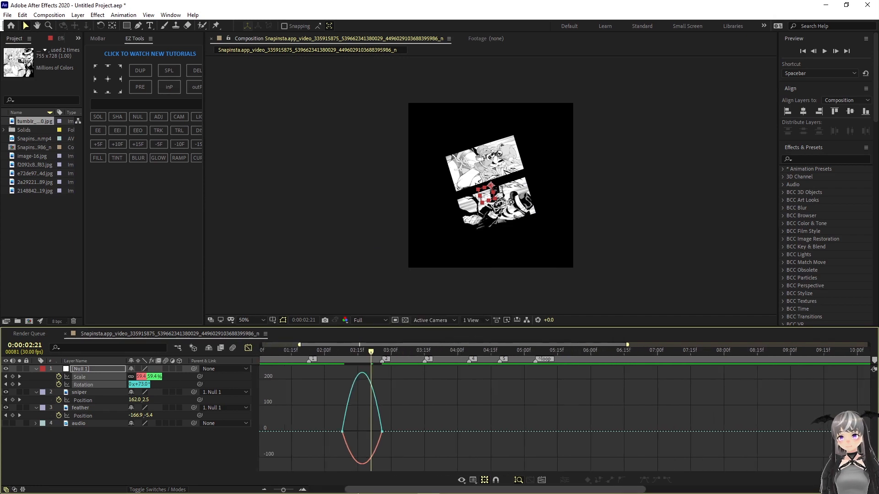
{"action": "left_click_drag", "start_coordinate": [300, 439], "coordinate": [341, 398]}
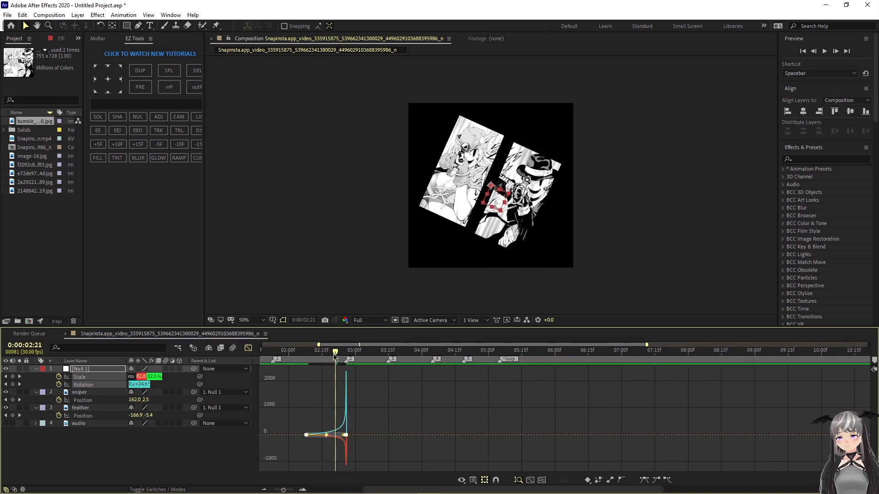
{"action": "key", "text": "Home"}
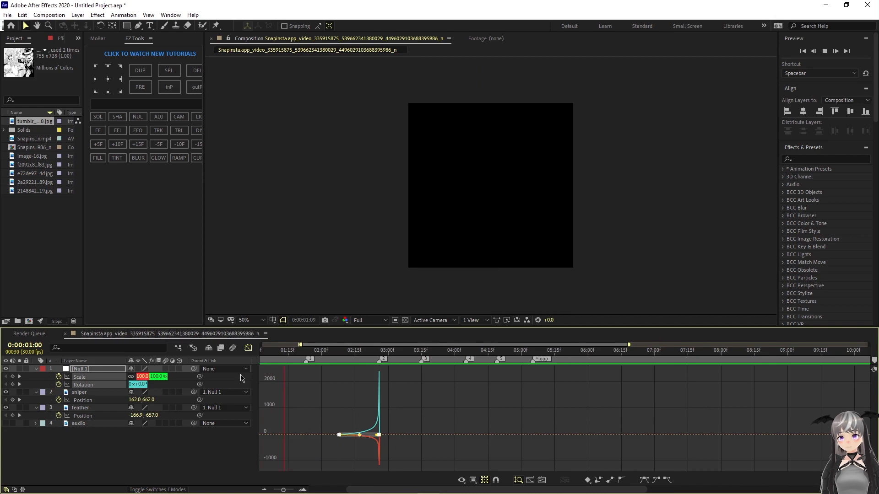
{"action": "key", "text": "space"}
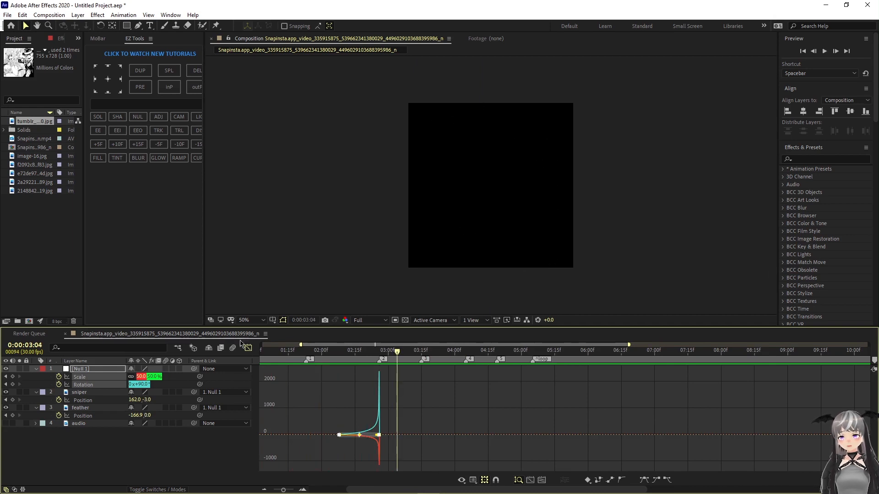
{"action": "left_click", "coordinate": [247, 348]}
Step: Shift the null's first Scale and Rotation keyframes about three frames earlier and preview the panel animation
{"action": "left_click_drag", "start_coordinate": [377, 351], "coordinate": [284, 364]}
{"action": "key", "text": "space"}
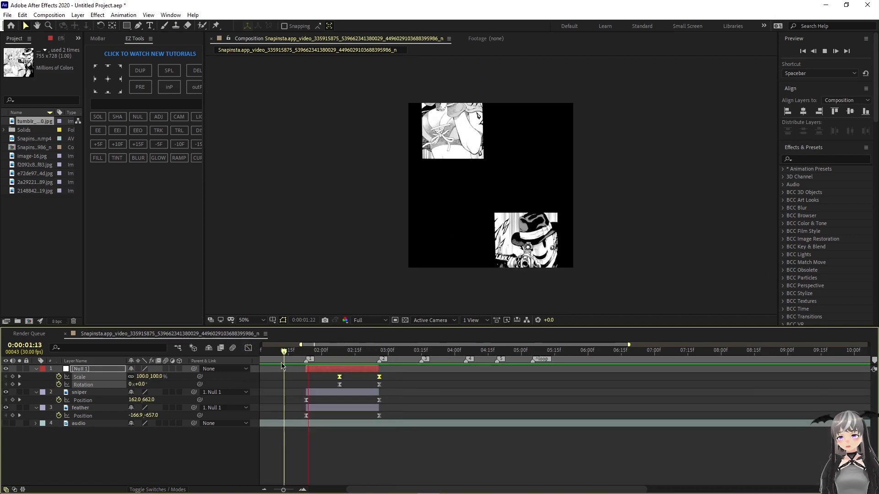
{"action": "key", "text": "space"}
{"action": "left_click", "coordinate": [340, 385], "text": "shift"}
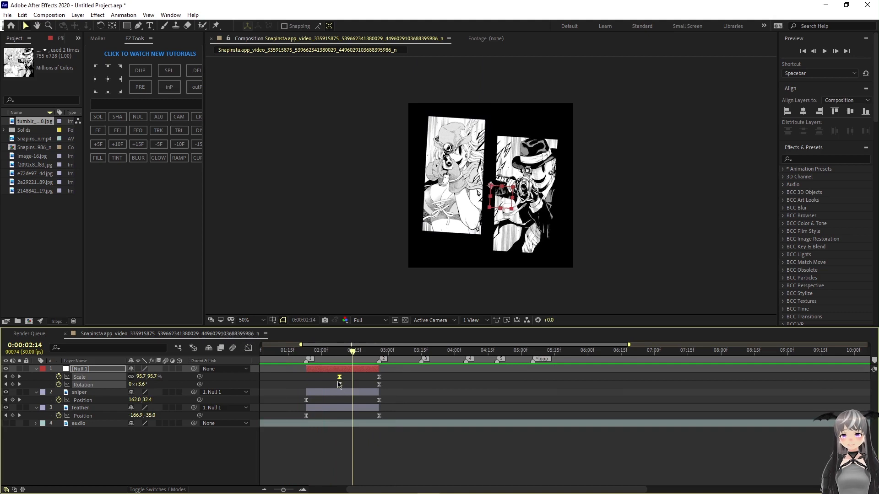
{"action": "left_click_drag", "start_coordinate": [339, 385], "coordinate": [290, 368]}
{"action": "key", "text": "space"}
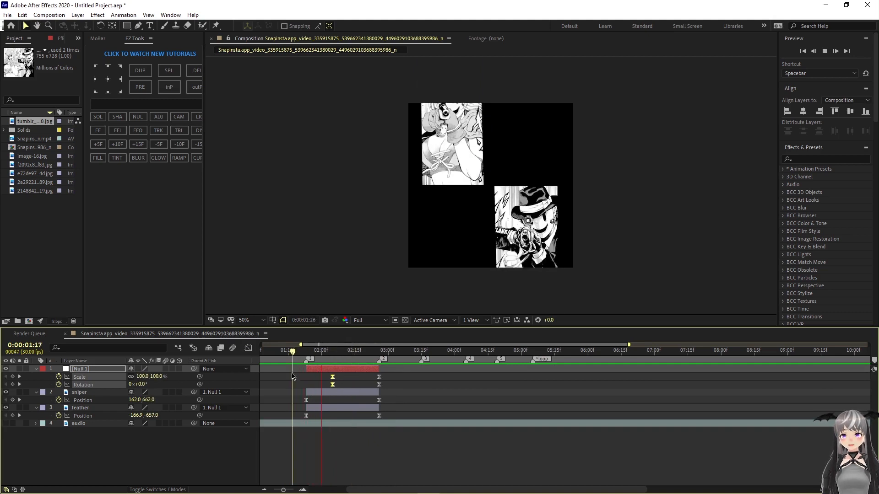
{"action": "key", "text": "space"}
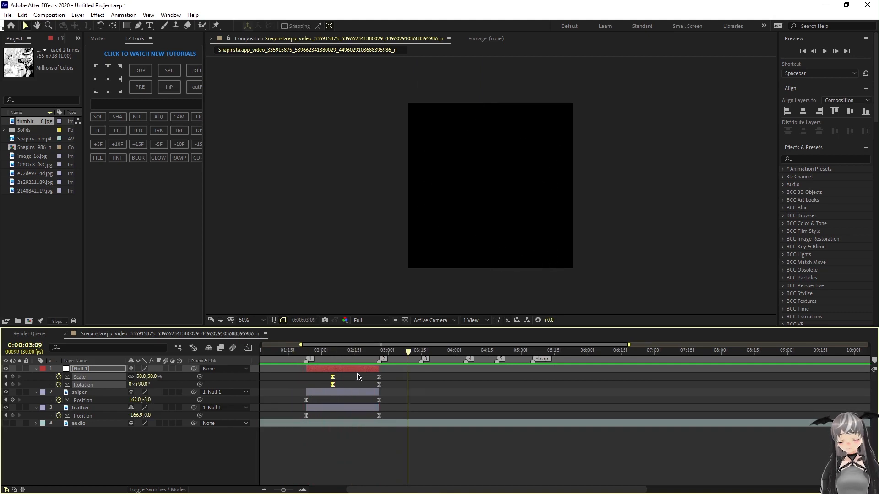
Step: Collapse the revealed properties of the null, sniper and feather layers
{"action": "left_click", "coordinate": [351, 408]}
{"action": "key", "text": "u"}
{"action": "key", "text": "u"}
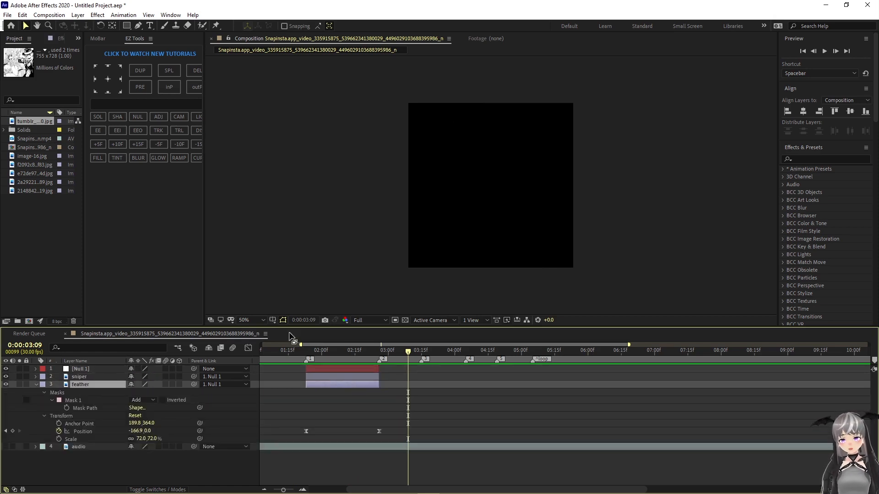
{"action": "key", "text": "u"}
{"action": "left_click", "coordinate": [362, 406]}
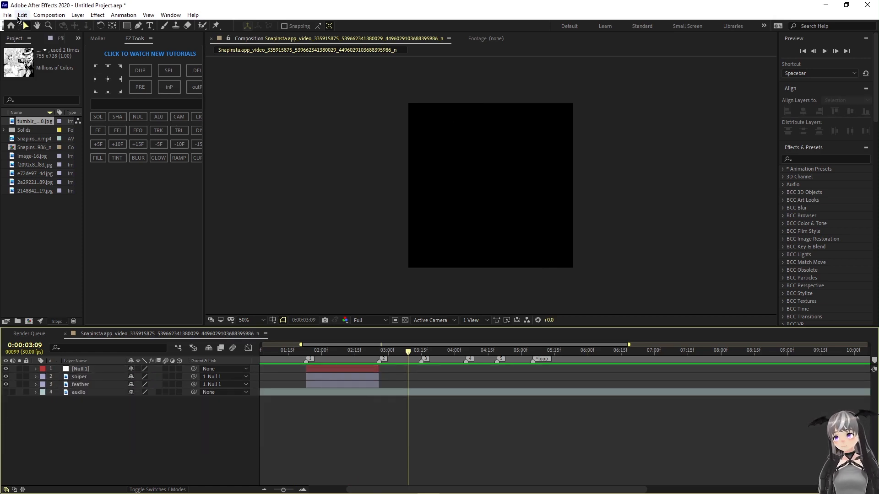
Step: Save the project on the Desktop as "highrise invasion"
{"action": "left_click", "coordinate": [6, 14]}
{"action": "left_click", "coordinate": [18, 99]}
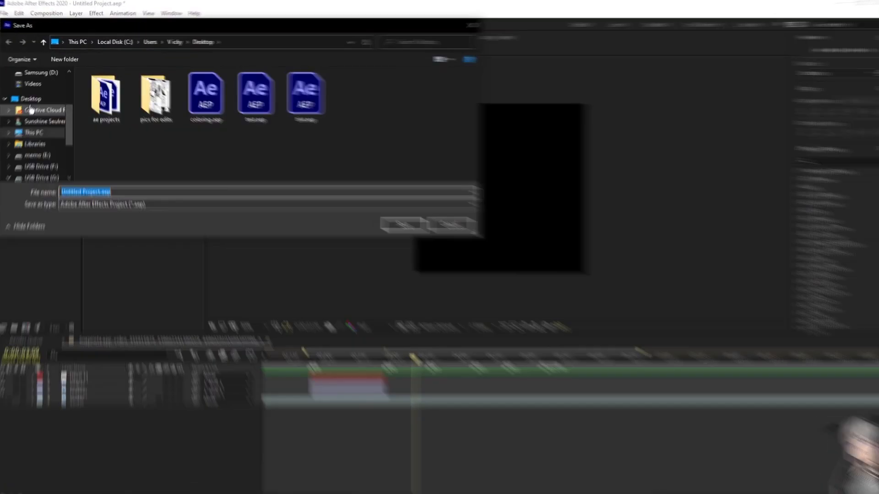
{"action": "type", "text": "high ri"}
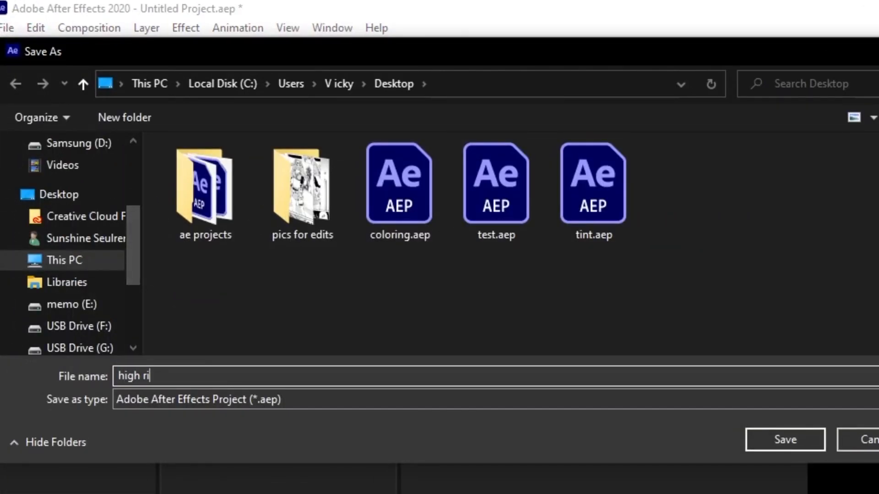
{"action": "type", "text": "se invasion"}
{"action": "left_click", "coordinate": [769, 437]}
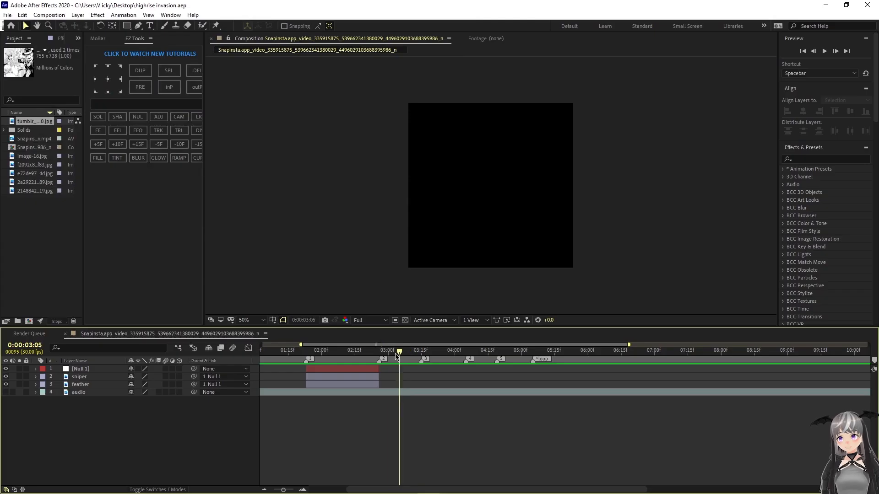
Step: Place the playhead at the second beat marker and widen the Project panel
{"action": "left_click_drag", "start_coordinate": [397, 356], "coordinate": [380, 354]}
{"action": "left_click", "coordinate": [59, 39]}
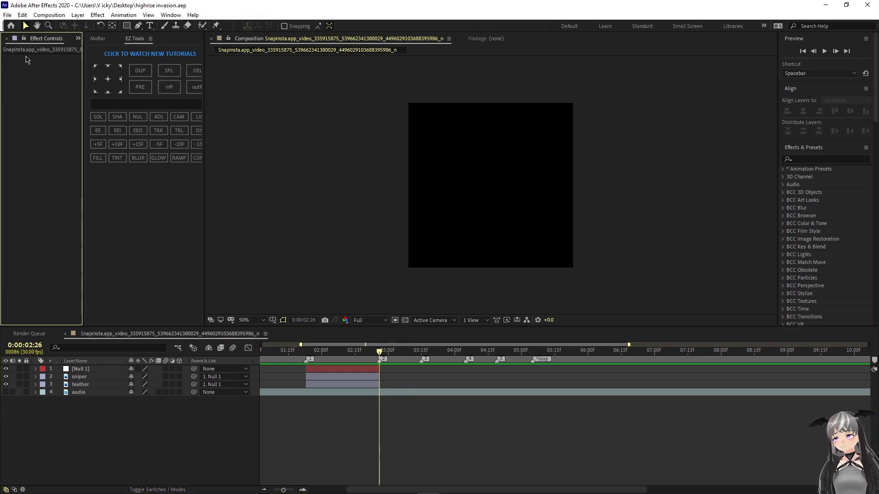
{"action": "left_click_drag", "start_coordinate": [83, 50], "coordinate": [117, 51]}
{"action": "left_click", "coordinate": [111, 40]}
{"action": "left_click", "coordinate": [115, 50]}
Step: Preview the imported manga pages and add 2148842_13940719.jpg as the topmost layer, starting at the second beat marker
{"action": "left_click", "coordinate": [32, 166]}
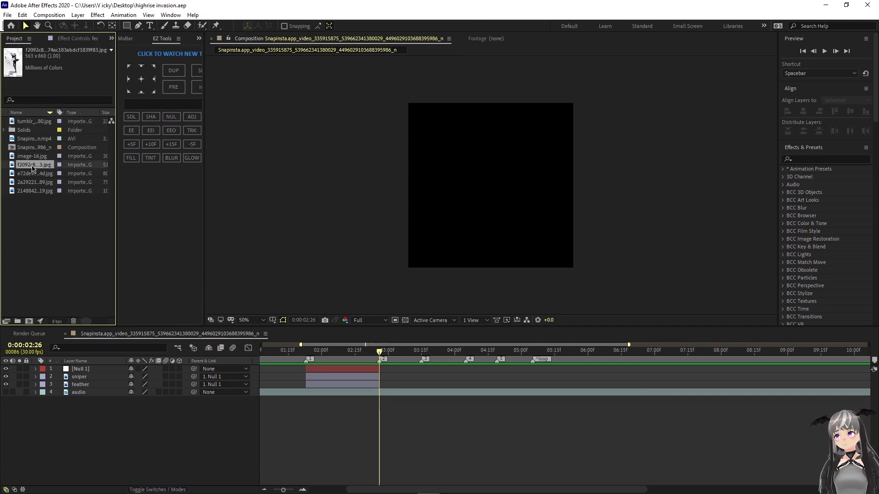
{"action": "left_click", "coordinate": [34, 175]}
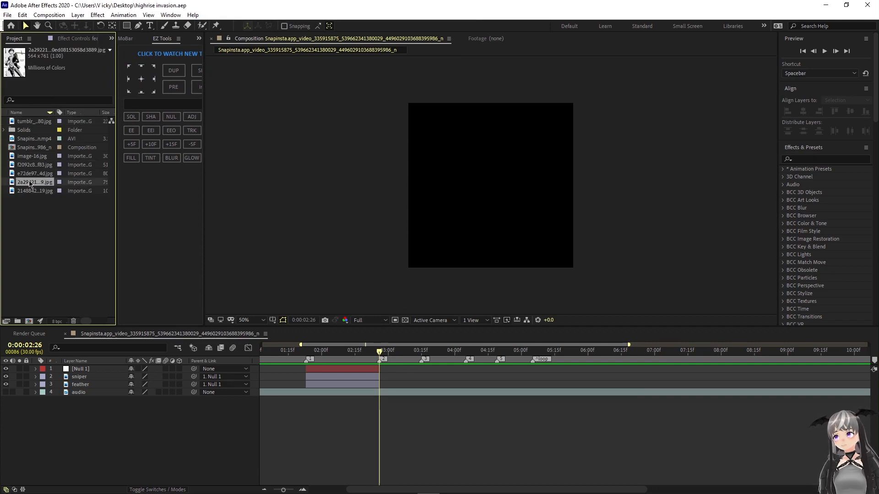
{"action": "double_click", "coordinate": [29, 176]}
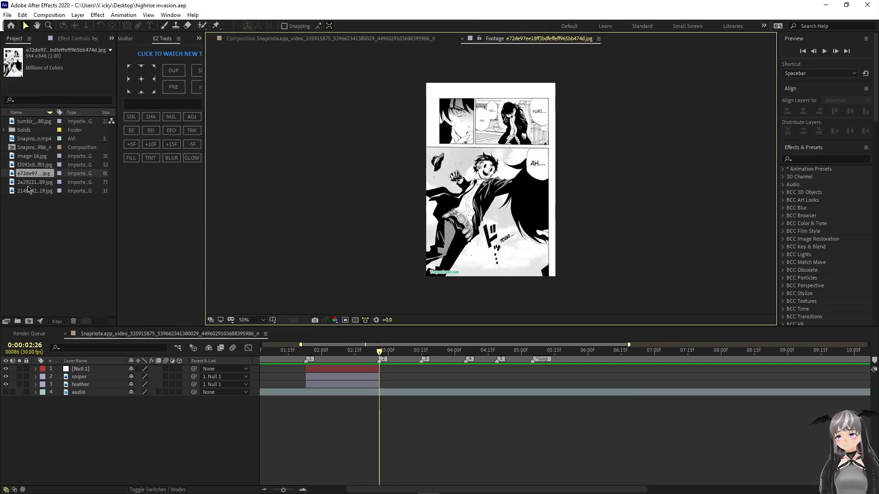
{"action": "double_click", "coordinate": [27, 190]}
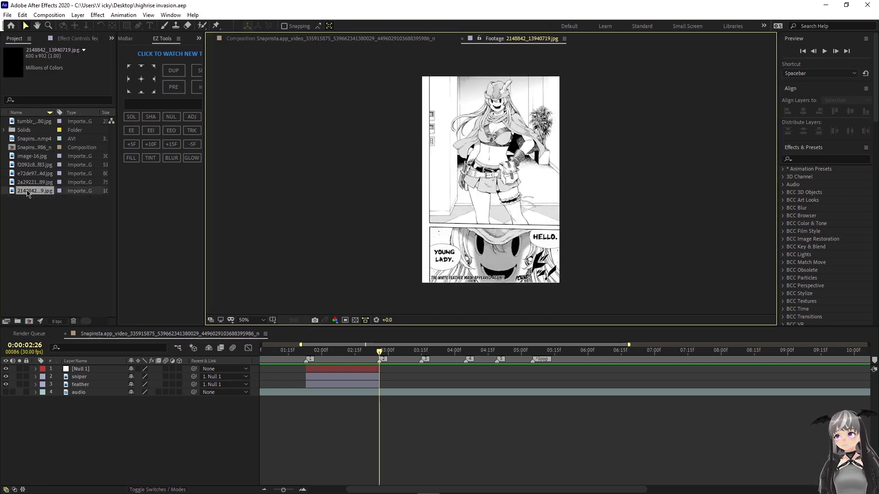
{"action": "left_click_drag", "start_coordinate": [27, 193], "coordinate": [391, 373]}
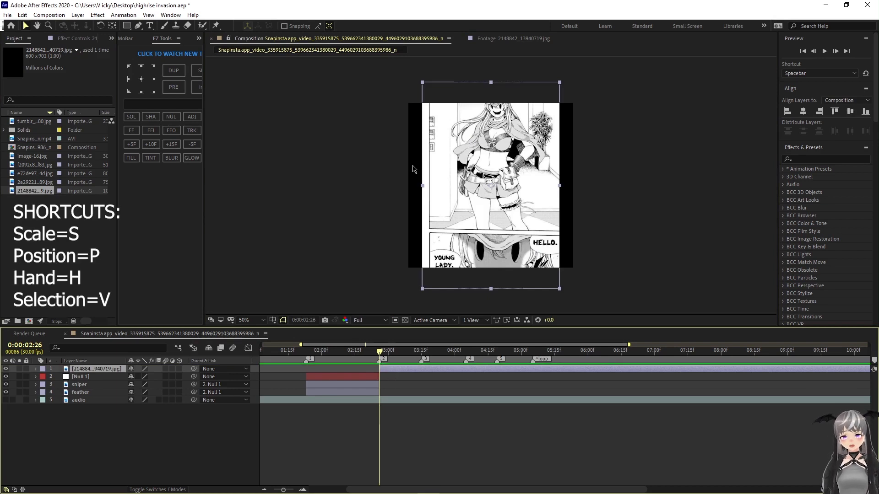
Step: Scale the new manga image to 131% and set its Position to 360, 574 so the standing figure fills the frame
{"action": "key", "text": "s"}
{"action": "left_click_drag", "start_coordinate": [141, 376], "coordinate": [241, 389]}
{"action": "key", "text": "p"}
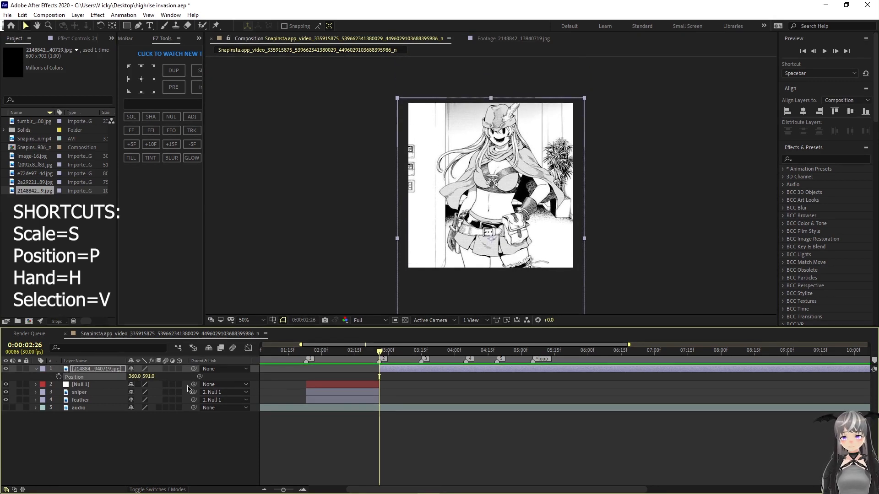
{"action": "key", "text": "s"}
{"action": "left_click", "coordinate": [140, 376]}
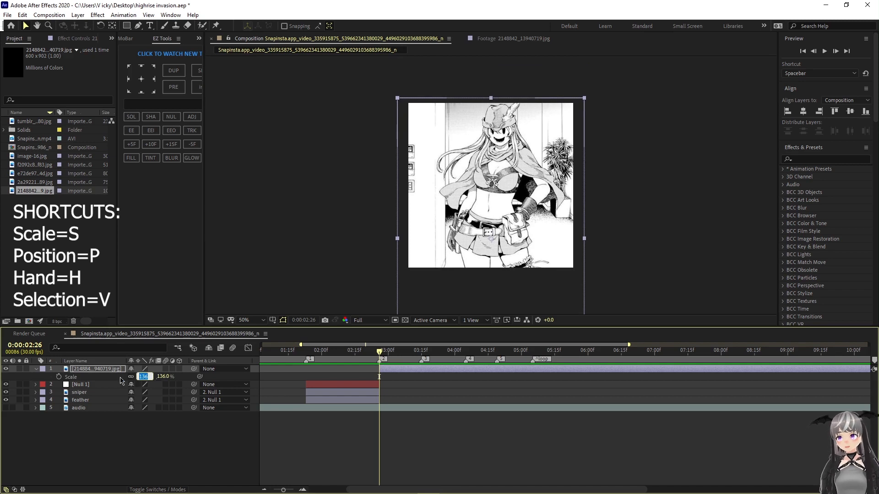
{"action": "type", "text": "131"}
{"action": "key", "text": "Return"}
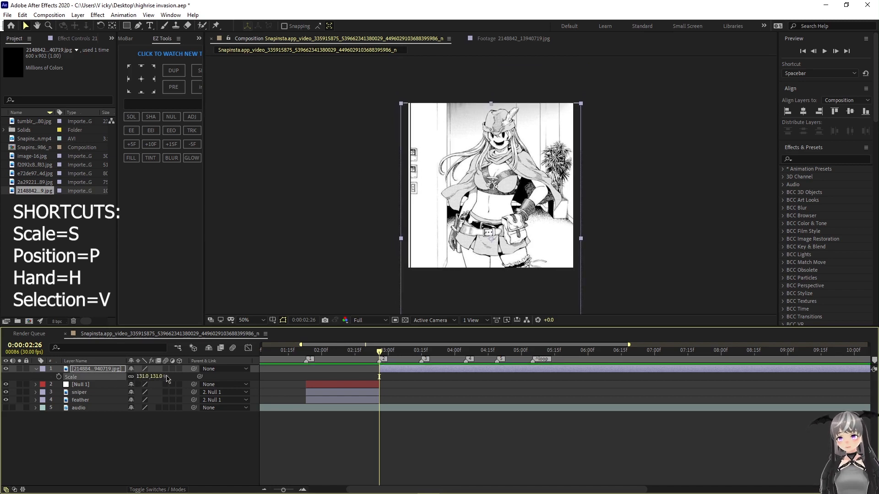
{"action": "key", "text": "p"}
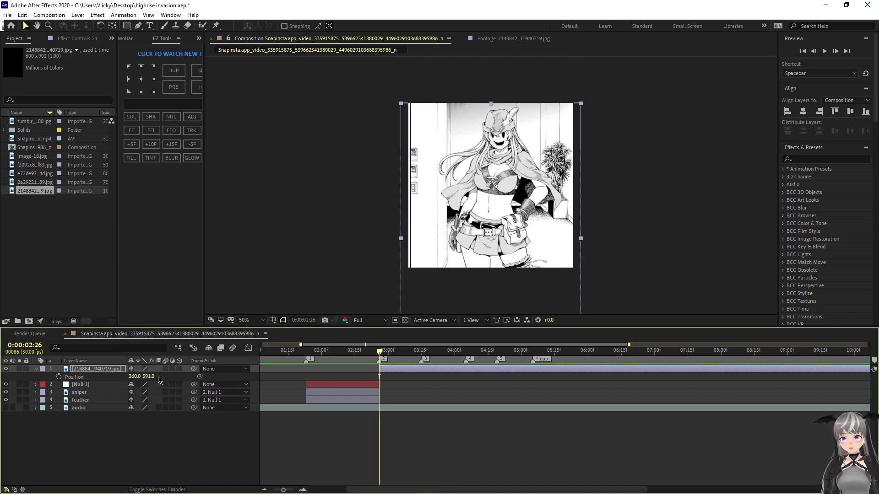
Step: Pre-compose the new manga image layer, moving all attributes into the new composition
{"action": "right_click", "coordinate": [392, 373]}
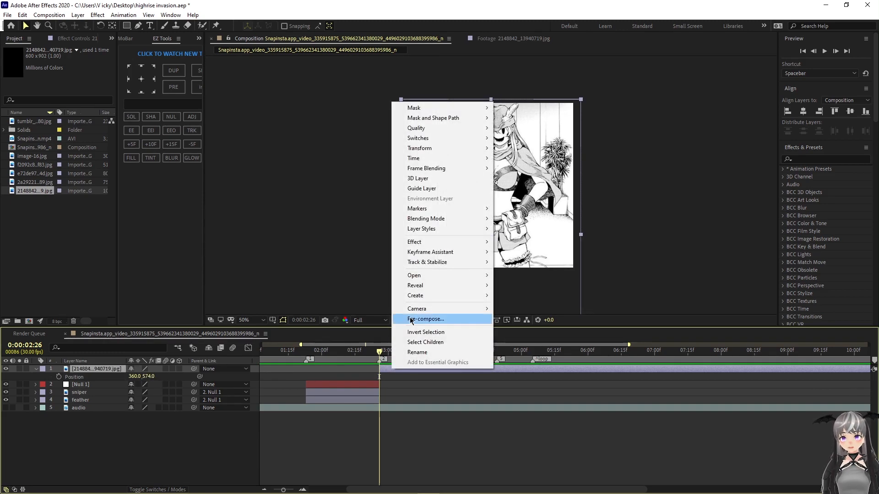
{"action": "left_click", "coordinate": [426, 319]}
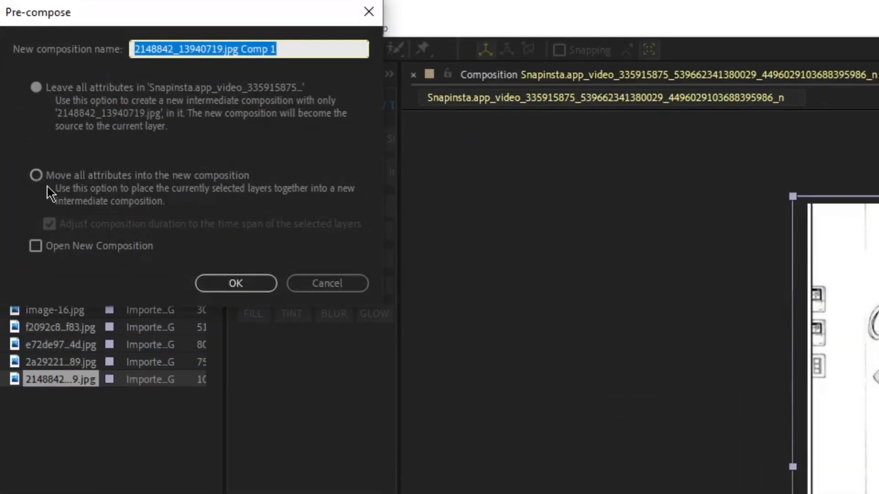
{"action": "left_click", "coordinate": [31, 90]}
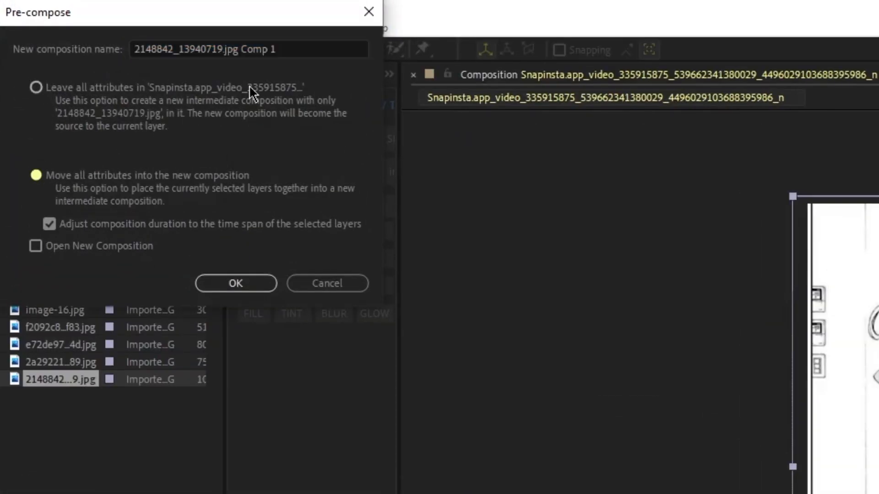
{"action": "left_click", "coordinate": [234, 283]}
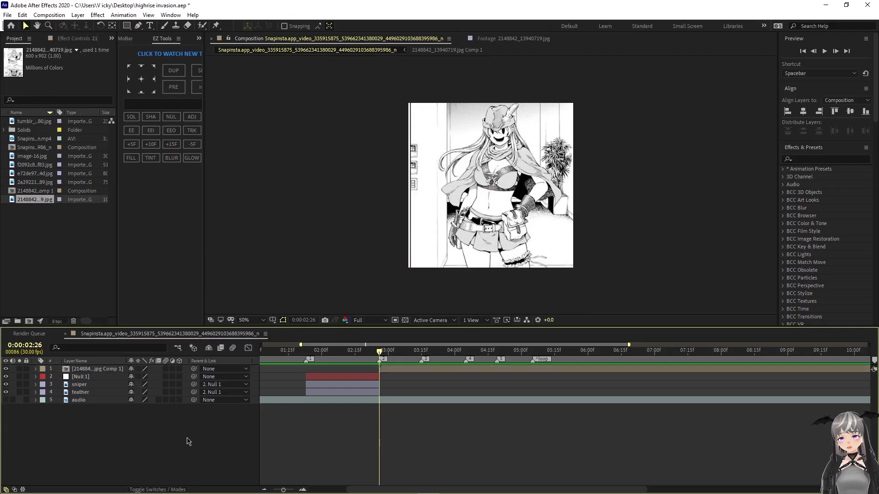
Step: Create a second null object starting at the second beat marker and select the pre-composed image layer below it
{"action": "right_click", "coordinate": [184, 334]}
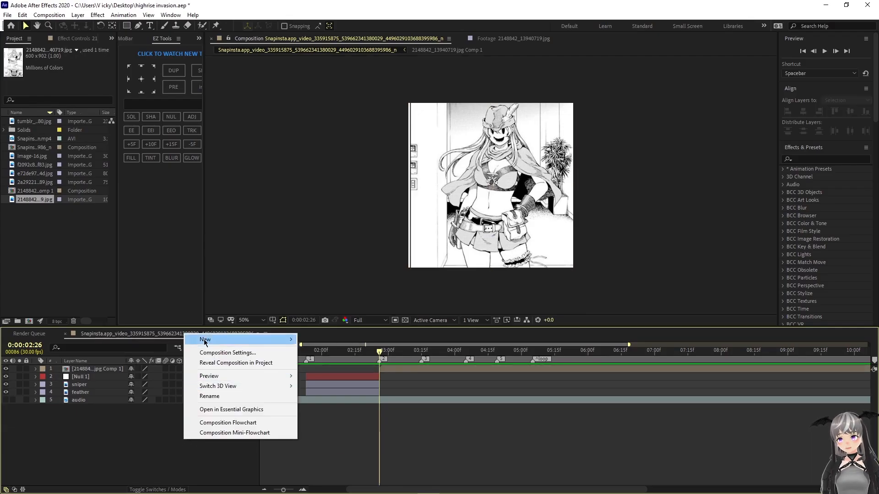
{"action": "mouse_move", "coordinate": [243, 339]}
{"action": "left_click", "coordinate": [335, 393]}
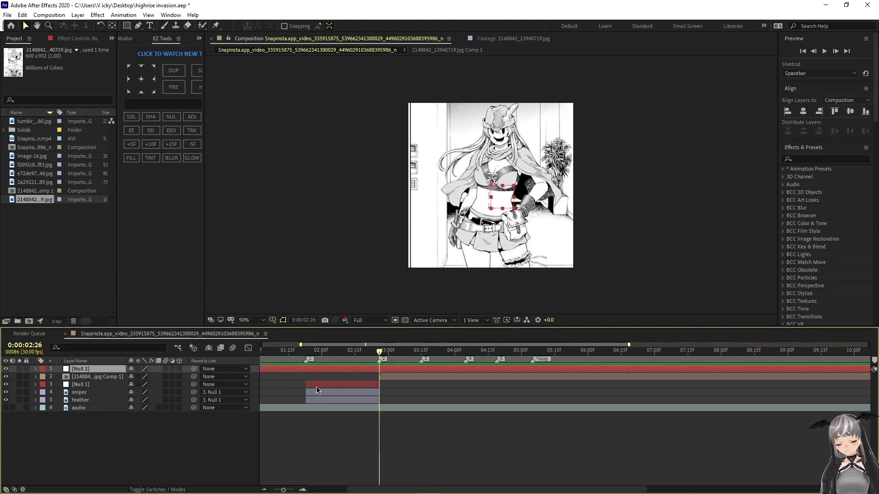
{"action": "left_click_drag", "start_coordinate": [342, 369], "coordinate": [462, 369]}
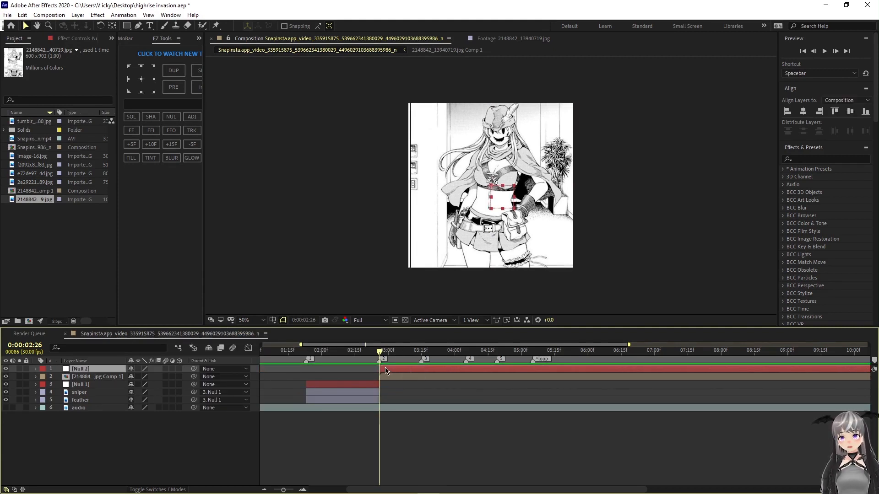
{"action": "left_click", "coordinate": [389, 377]}
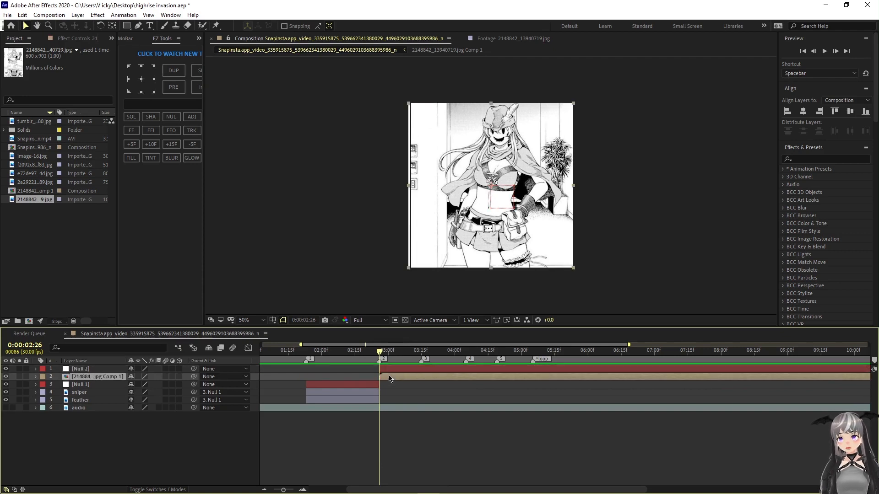
Step: Parent the pre-composed image layer to Null 2
{"action": "left_click", "coordinate": [389, 372]}
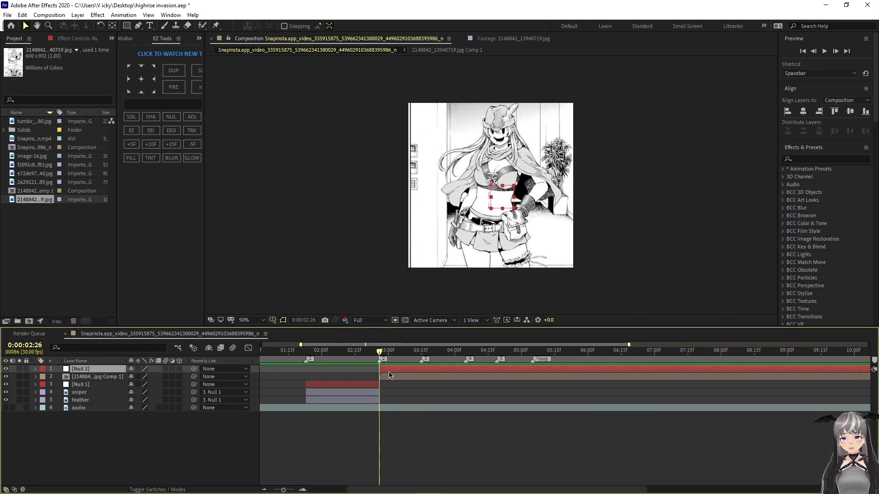
{"action": "left_click", "coordinate": [390, 375]}
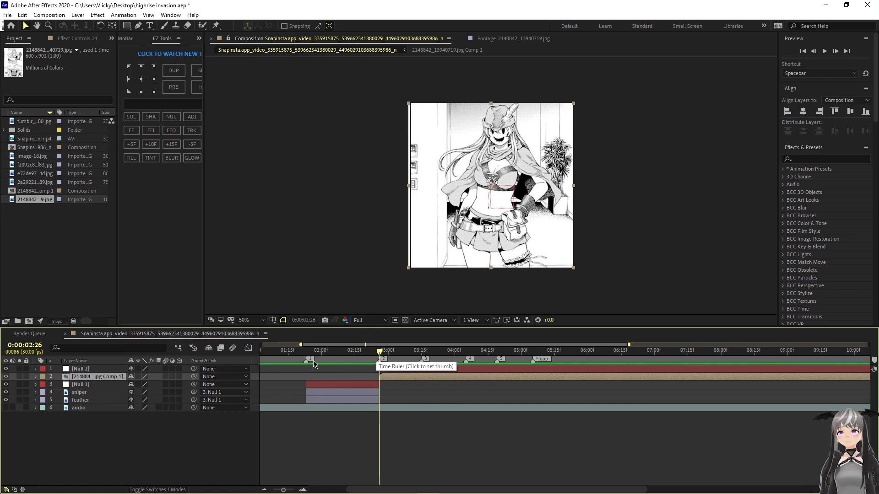
{"action": "left_click", "coordinate": [384, 376], "text": "ctrl"}
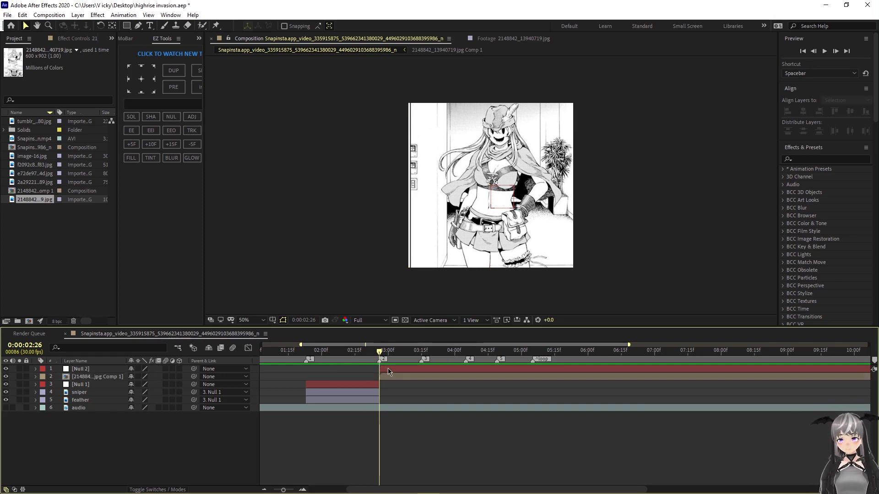
{"action": "left_click", "coordinate": [106, 377]}
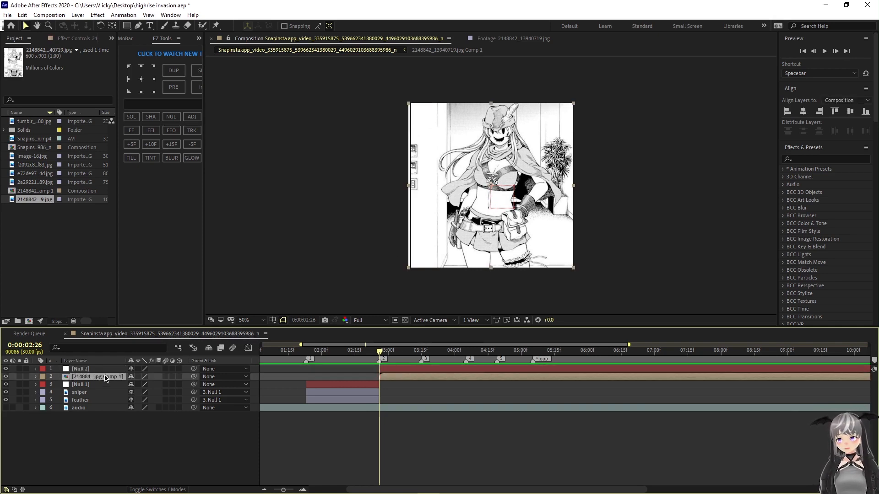
{"action": "left_click_drag", "start_coordinate": [193, 377], "coordinate": [85, 369]}
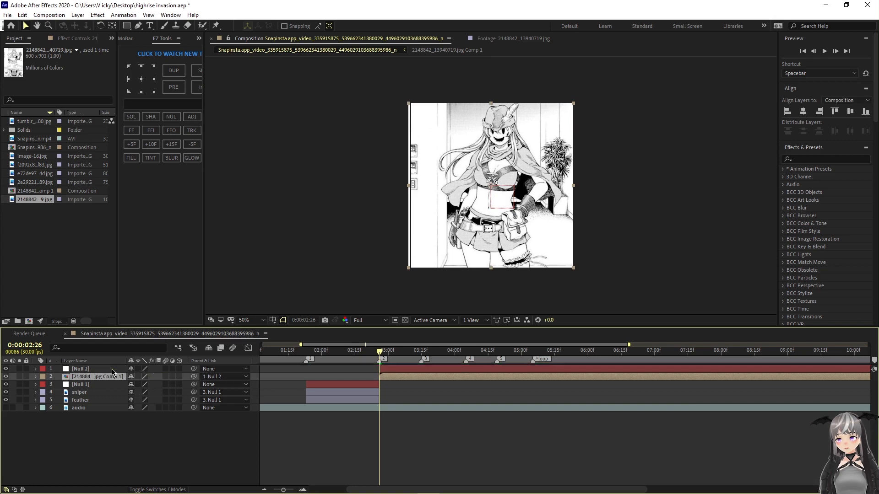
Step: Keyframe Null 2's Scale at 100% and Rotation at 0°, moving both keyframes to about one second after the second beat marker
{"action": "left_click", "coordinate": [424, 369]}
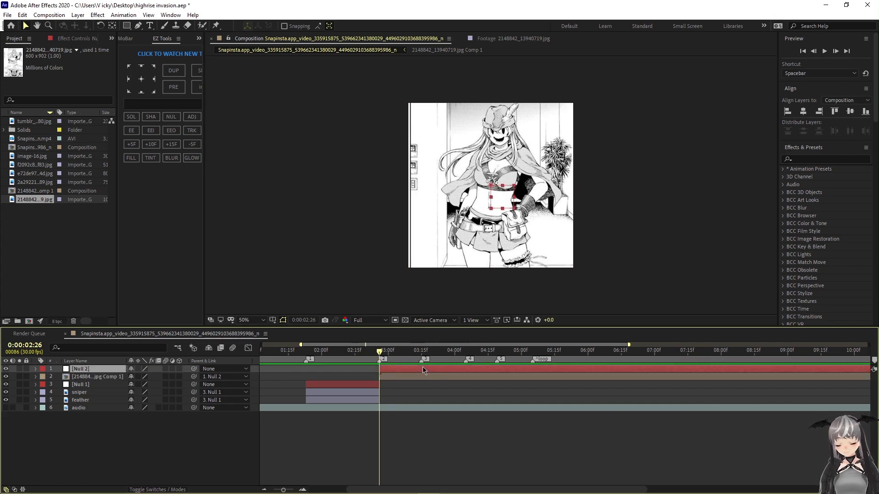
{"action": "key", "text": "r"}
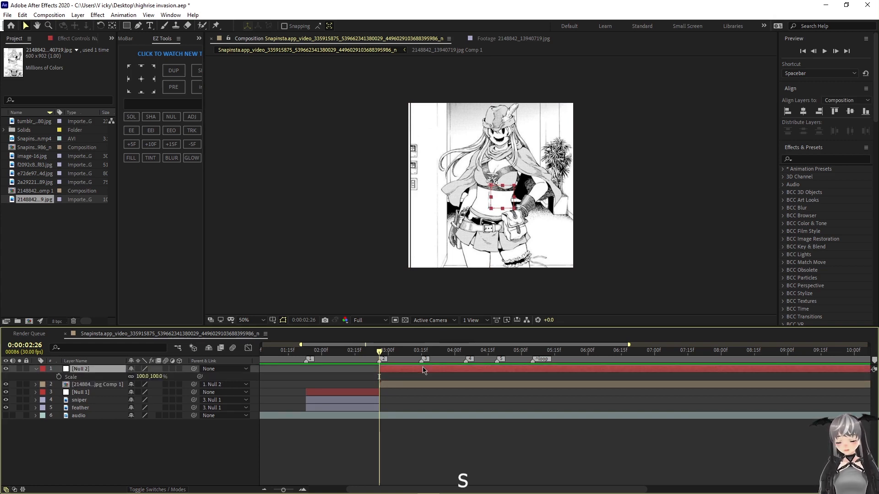
{"action": "key", "text": "shift+s"}
{"action": "left_click", "coordinate": [59, 385]}
{"action": "left_click", "coordinate": [59, 377]}
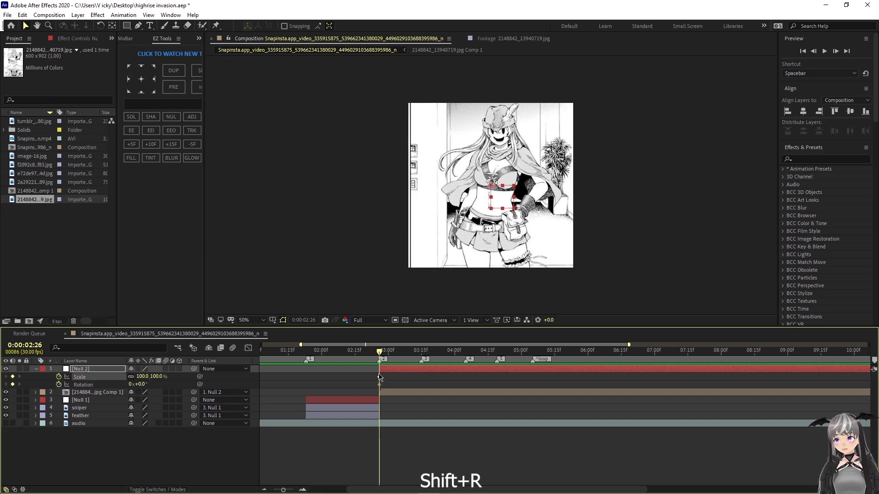
{"action": "left_click_drag", "start_coordinate": [408, 377], "coordinate": [443, 383]}
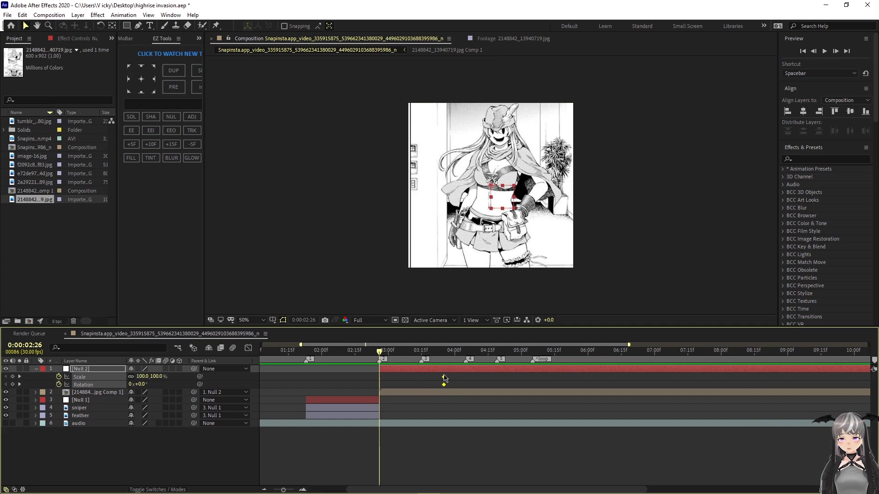
Step: At the second beat marker, set Null 2's Rotation to -90° and its Scale to 148%
{"action": "left_click", "coordinate": [139, 384]}
{"action": "key", "text": "Return"}
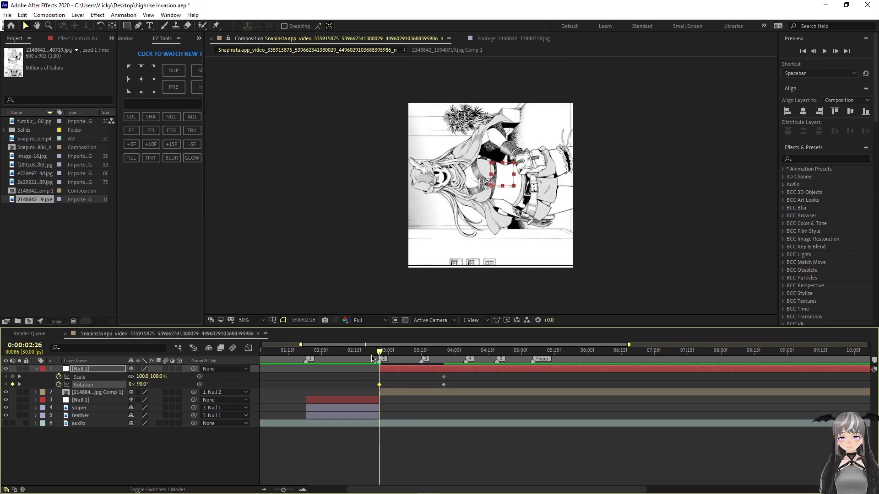
{"action": "left_click_drag", "start_coordinate": [372, 358], "coordinate": [383, 374]}
{"action": "left_click_drag", "start_coordinate": [142, 376], "coordinate": [164, 377]}
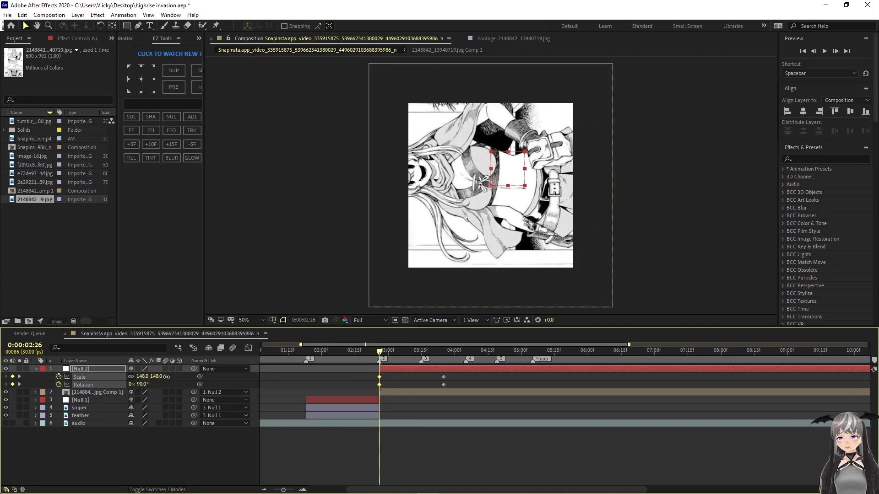
Step: Apply Easy Ease to all of Null 2's keyframes and shape the speed graph to start fast and slow down gradually
{"action": "left_click_drag", "start_coordinate": [461, 375], "coordinate": [337, 399]}
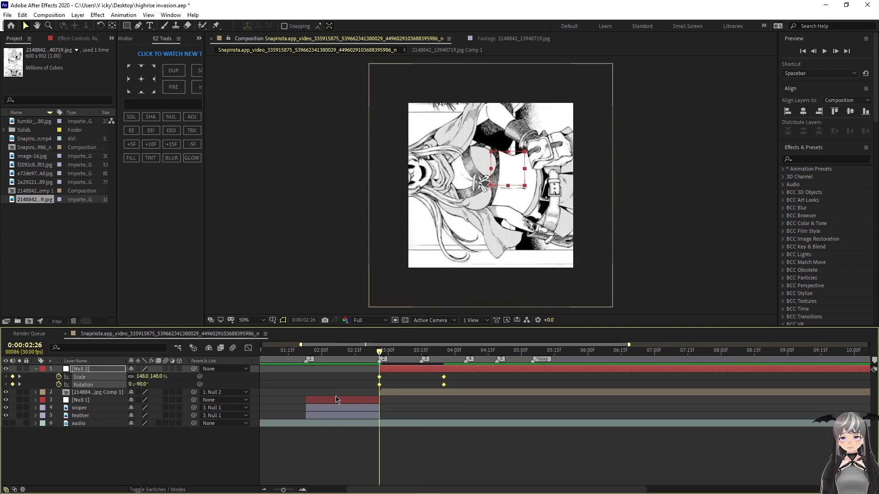
{"action": "key", "text": "F9"}
{"action": "left_click", "coordinate": [248, 348]}
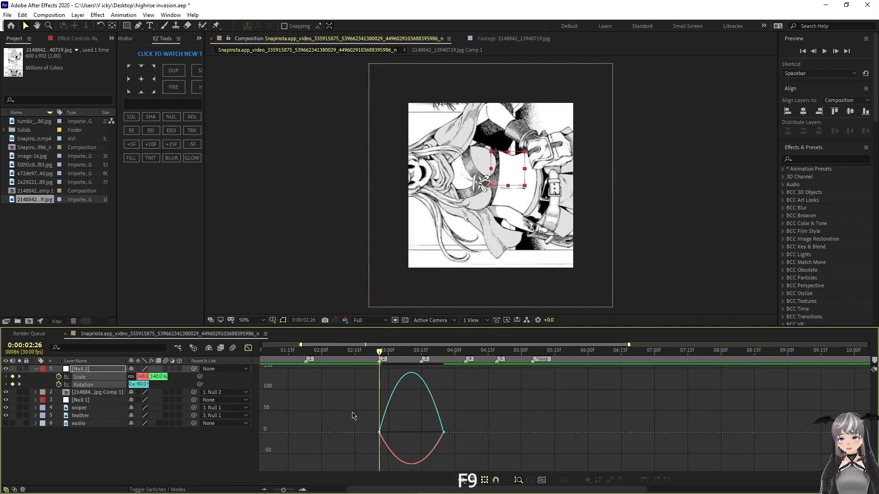
{"action": "left_click_drag", "start_coordinate": [350, 489], "coordinate": [390, 486]}
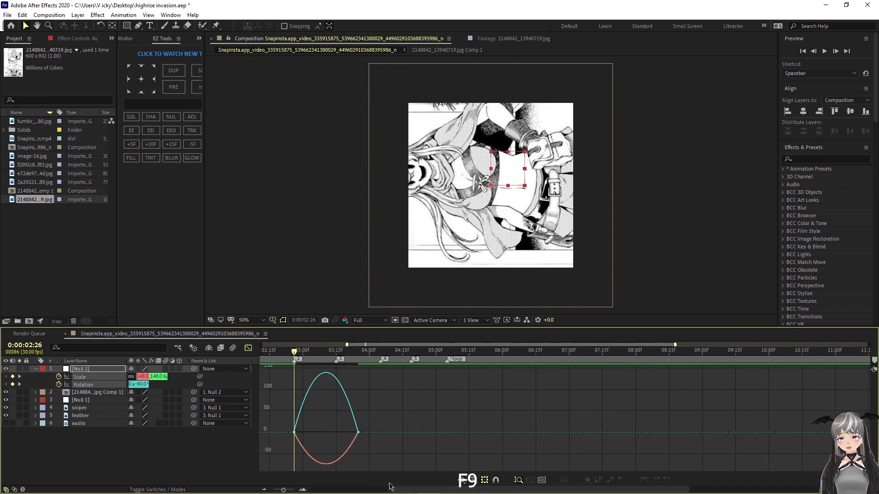
{"action": "left_click", "coordinate": [297, 435]}
{"action": "left_click_drag", "start_coordinate": [305, 433], "coordinate": [295, 460]}
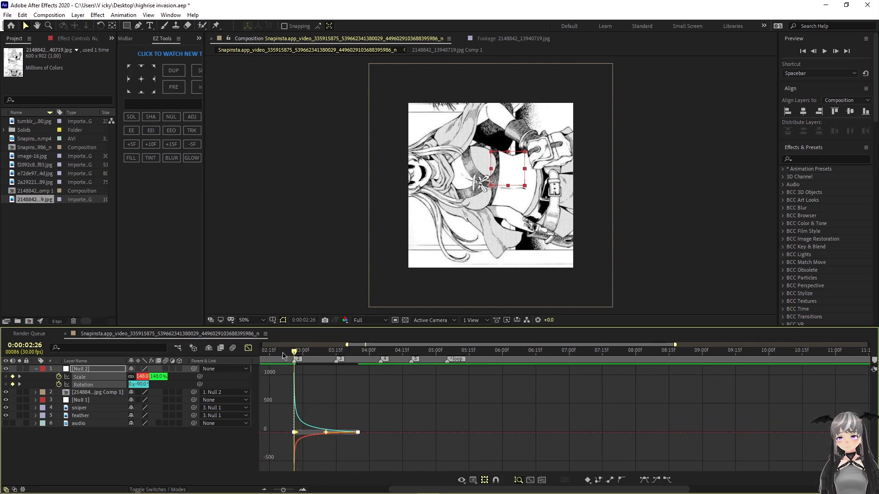
Step: Play back Null 2's animation, return to the layer bar view, and scrub to 0:00:03:06 to inspect the image's edges
{"action": "key", "text": "space"}
{"action": "left_click", "coordinate": [248, 348]}
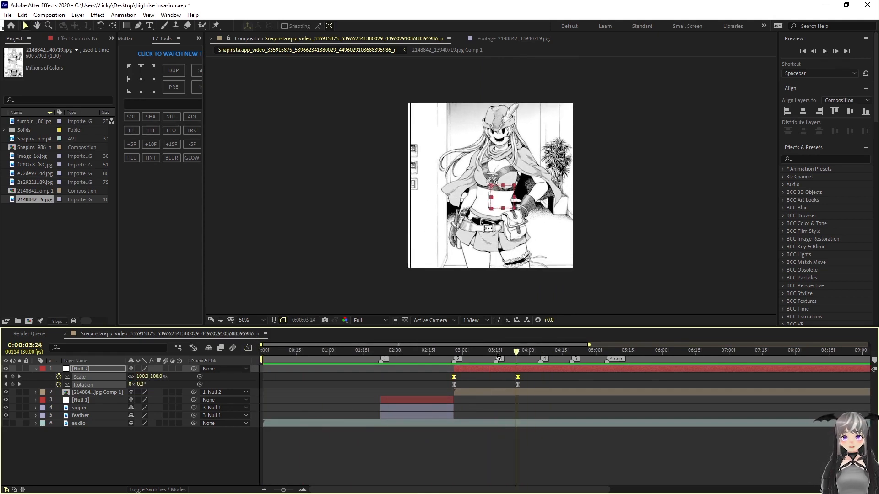
{"action": "left_click", "coordinate": [415, 353]}
{"action": "left_click_drag", "start_coordinate": [421, 356], "coordinate": [476, 357]}
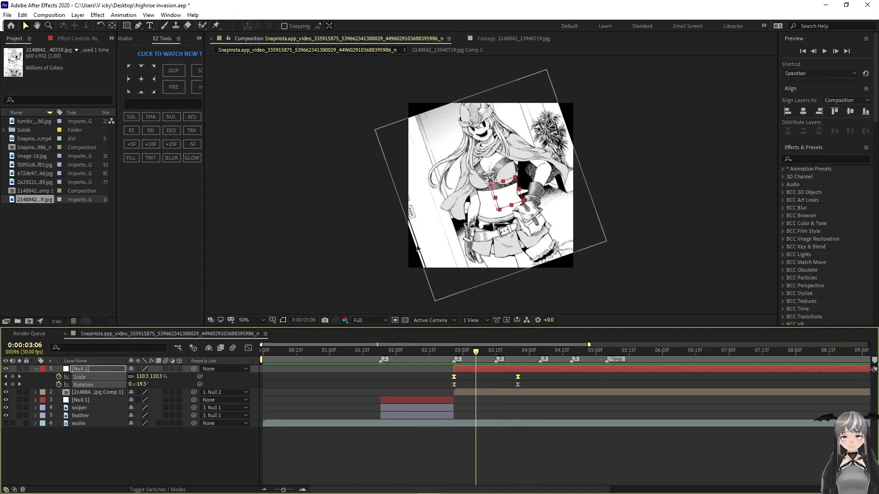
Step: Apply Motion Tile to the pre-composed image layer with Output Width 170, Output Height 280 and Mirror Edges on
{"action": "left_click", "coordinate": [825, 159]}
{"action": "type", "text": "mo"}
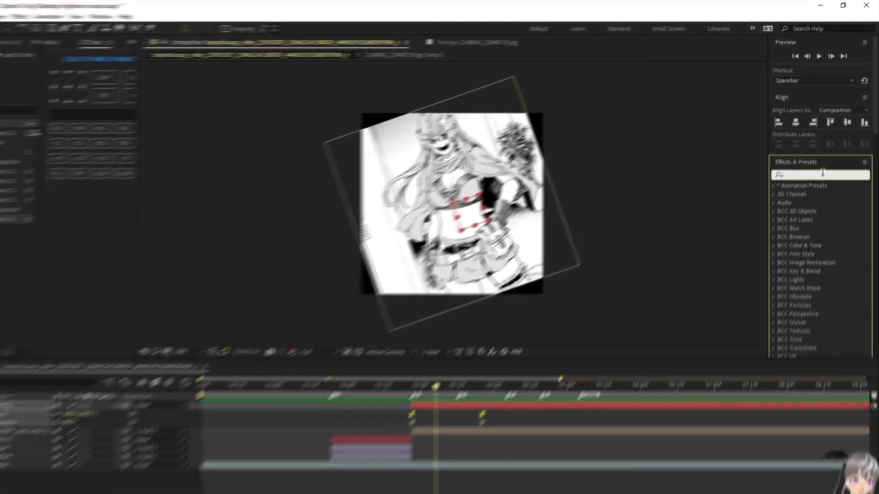
{"action": "type", "text": "tion "}
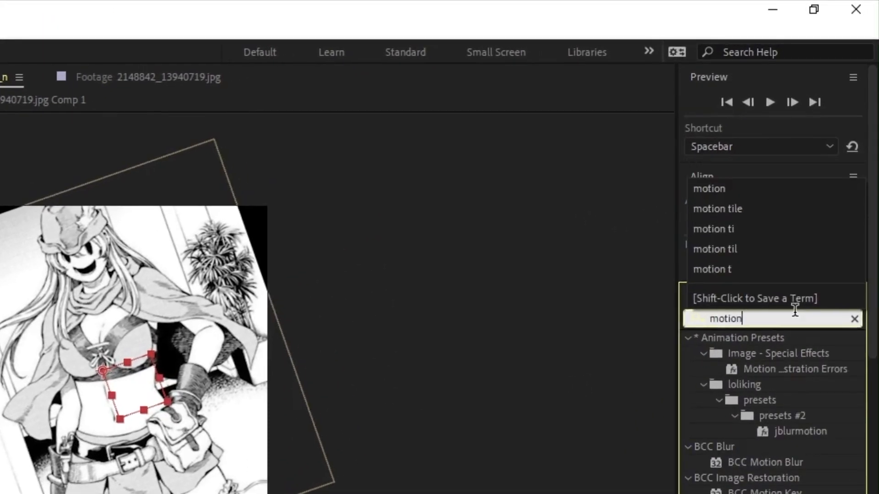
{"action": "type", "text": "tile"}
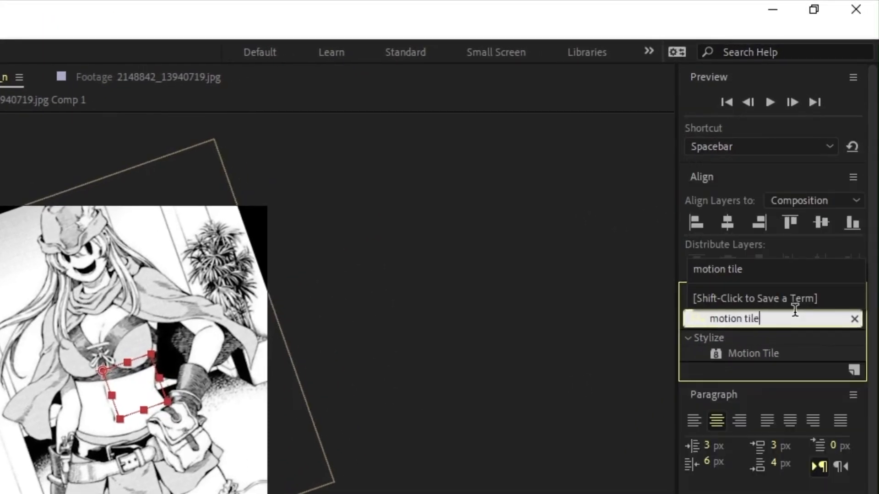
{"action": "left_click_drag", "start_coordinate": [763, 358], "coordinate": [501, 395]}
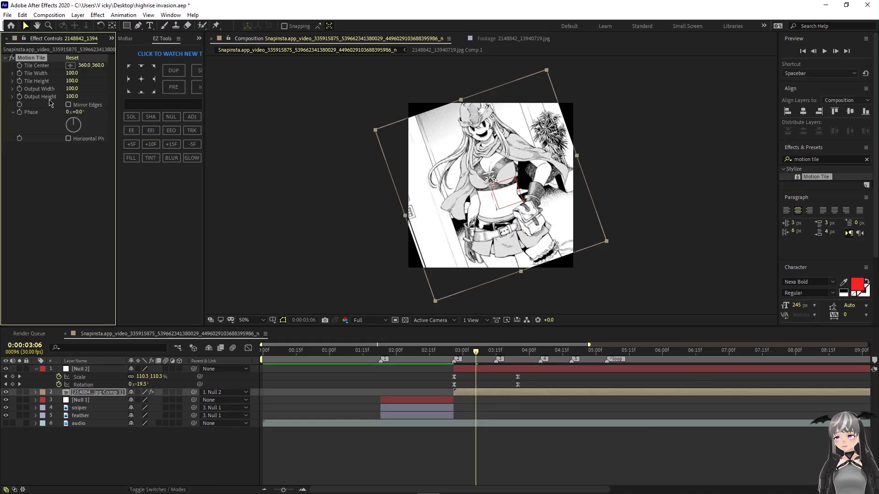
{"action": "left_click_drag", "start_coordinate": [73, 96], "coordinate": [75, 95]}
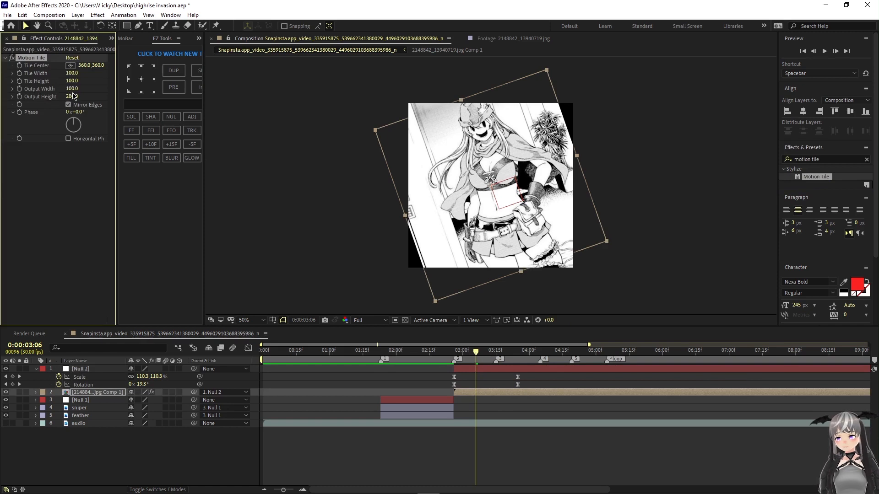
{"action": "left_click_drag", "start_coordinate": [73, 91], "coordinate": [77, 91]}
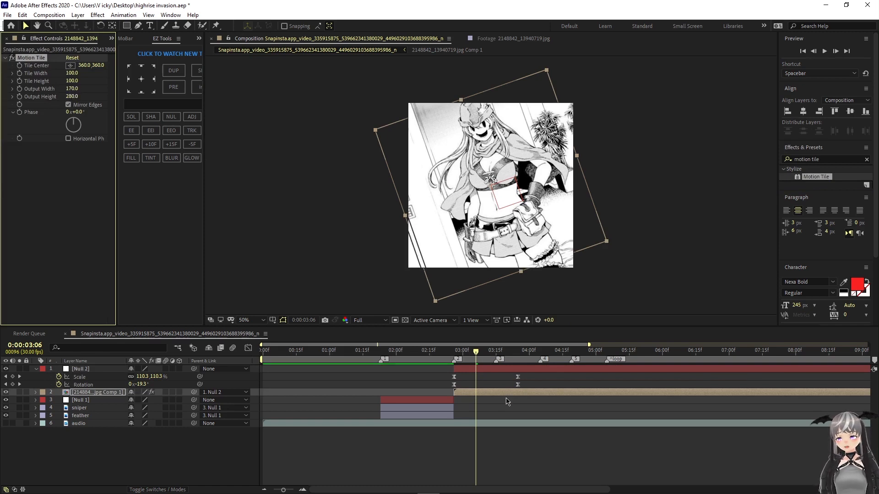
Step: Collapse Null 2's keyframed properties and preview the transition into the tiled image from 0:00:02:03
{"action": "left_click", "coordinate": [478, 370]}
{"action": "key", "text": "u"}
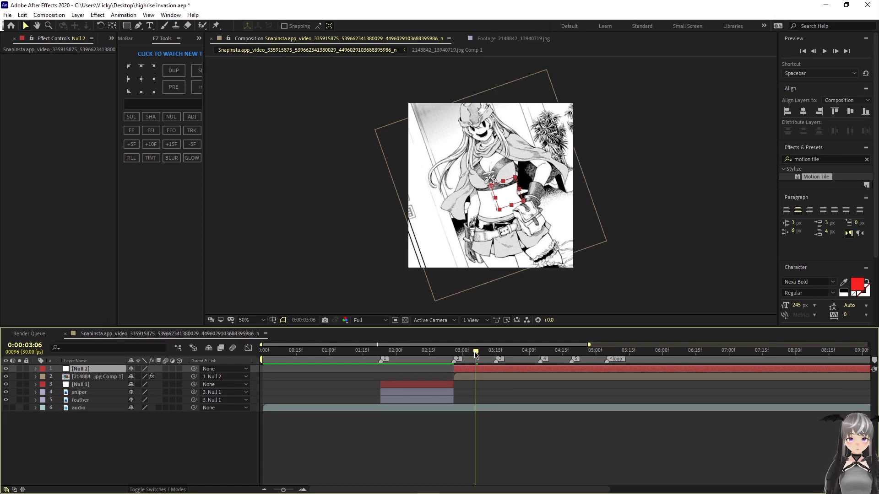
{"action": "left_click_drag", "start_coordinate": [476, 354], "coordinate": [404, 353]}
{"action": "key", "text": "space"}
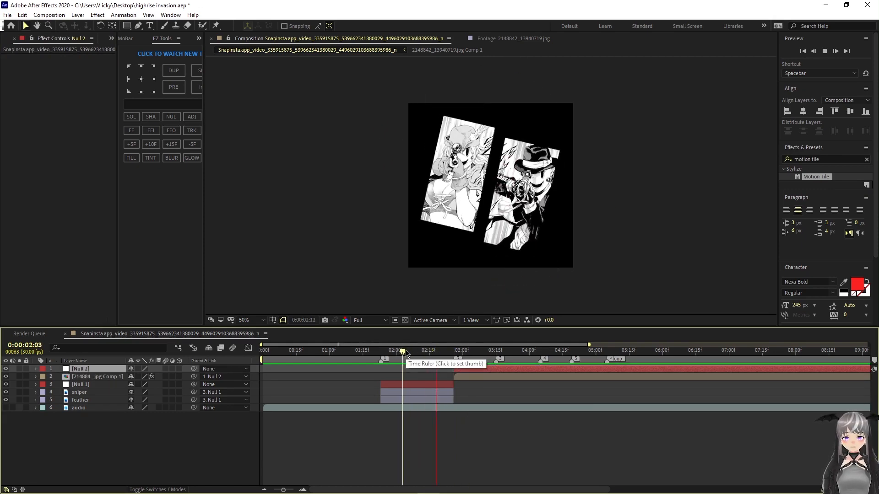
{"action": "key", "text": "space"}
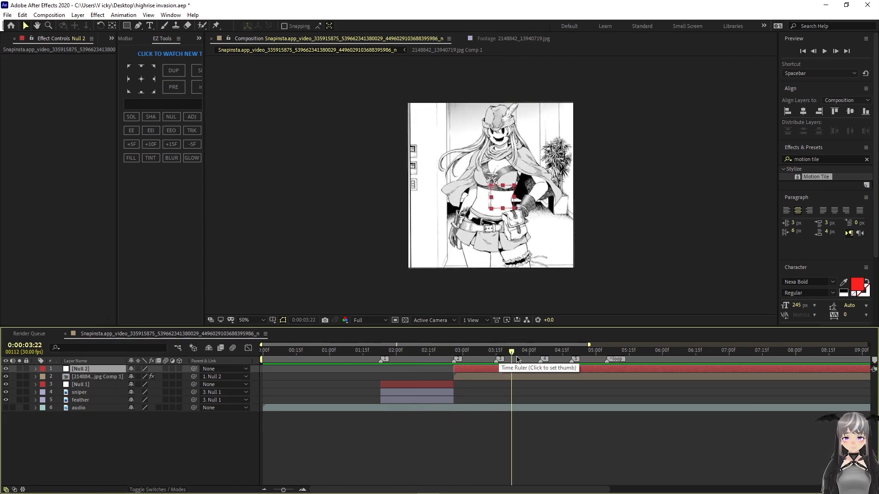
Step: Turn on motion blur for every layer and enable it for the composition
{"action": "left_click_drag", "start_coordinate": [517, 360], "coordinate": [379, 358]}
{"action": "key", "text": "ctrl+a"}
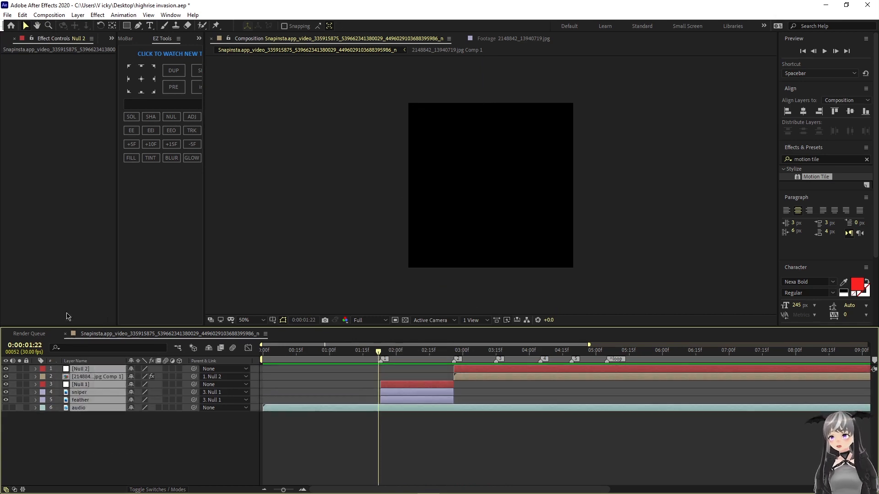
{"action": "left_click", "coordinate": [233, 348]}
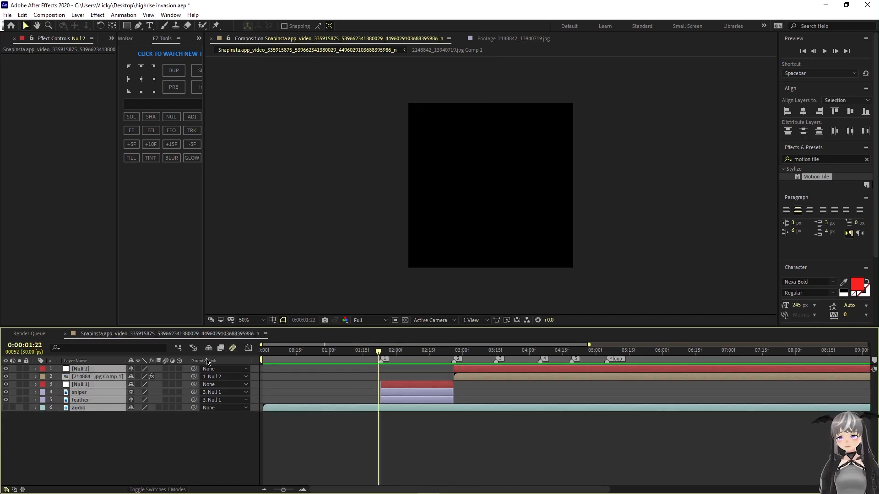
{"action": "left_click", "coordinate": [165, 370]}
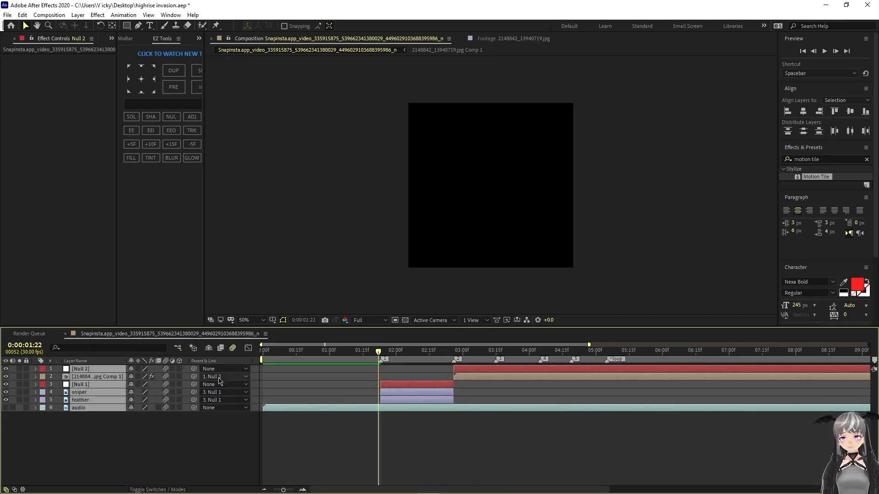
Step: Preview the motion-blurred animation from 0:00:01:22 and deselect all layers
{"action": "key", "text": "space"}
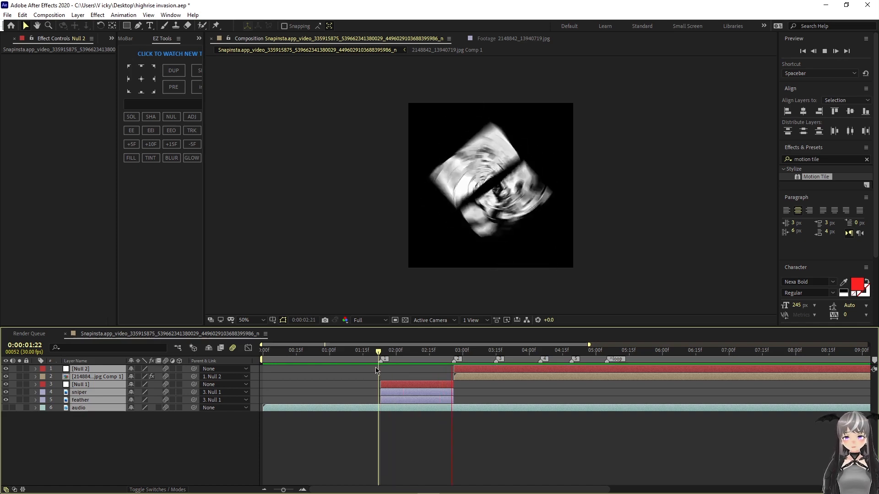
{"action": "key", "text": "space"}
{"action": "left_click", "coordinate": [556, 421]}
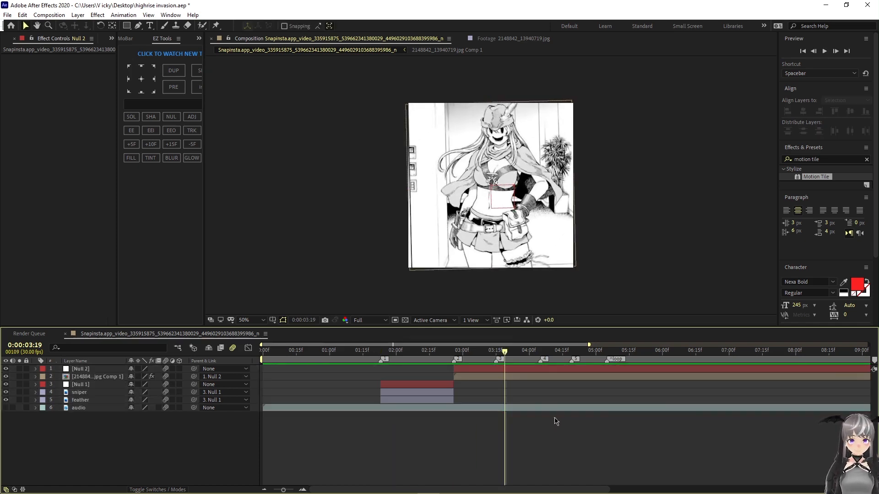
Step: Save the project and replay the animation from 0:00:01:15 through both beat transitions
{"action": "left_click_drag", "start_coordinate": [506, 352], "coordinate": [362, 352]}
{"action": "left_click", "coordinate": [8, 14]}
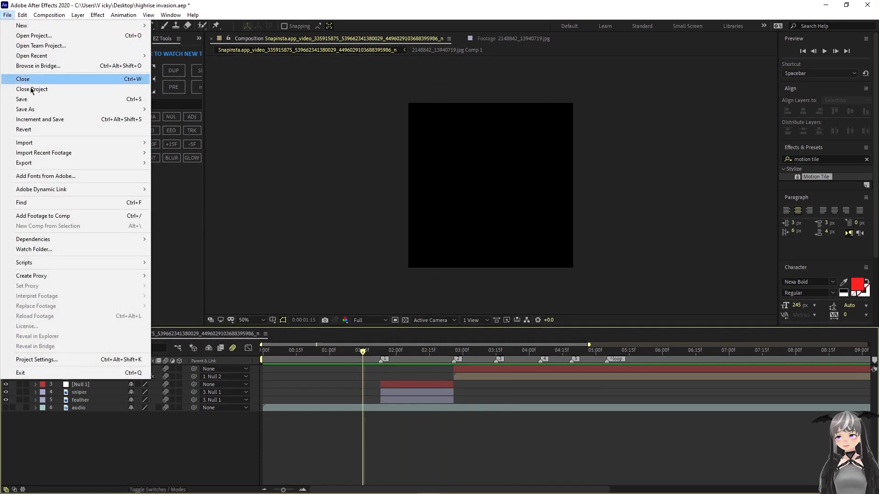
{"action": "left_click", "coordinate": [59, 101]}
{"action": "key", "text": "space"}
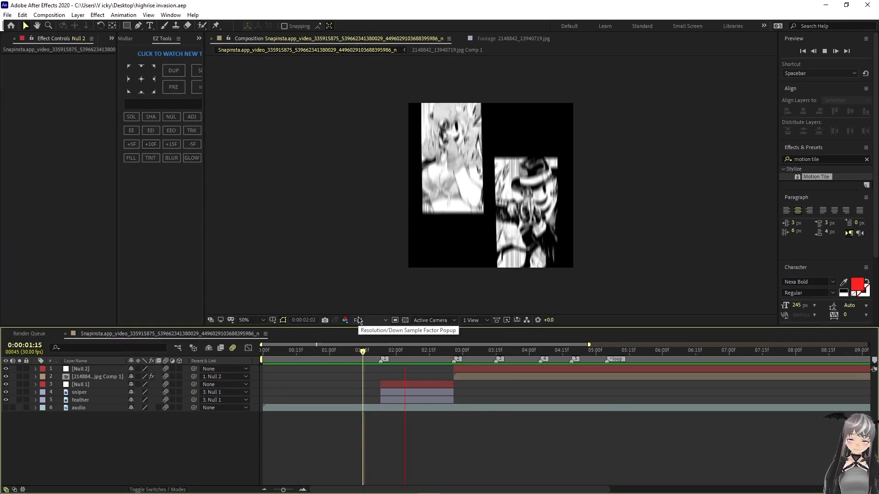
{"action": "key", "text": "space"}
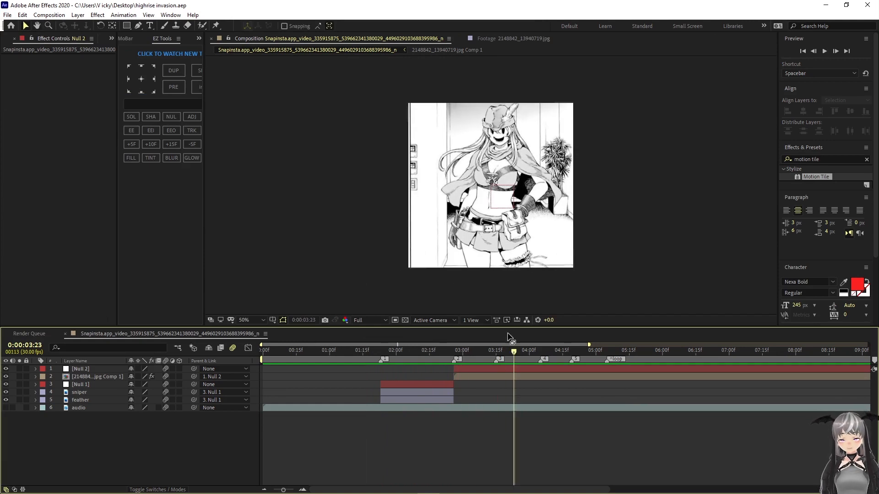
{"action": "left_click_drag", "start_coordinate": [512, 350], "coordinate": [480, 356]}
{"action": "key", "text": "space"}
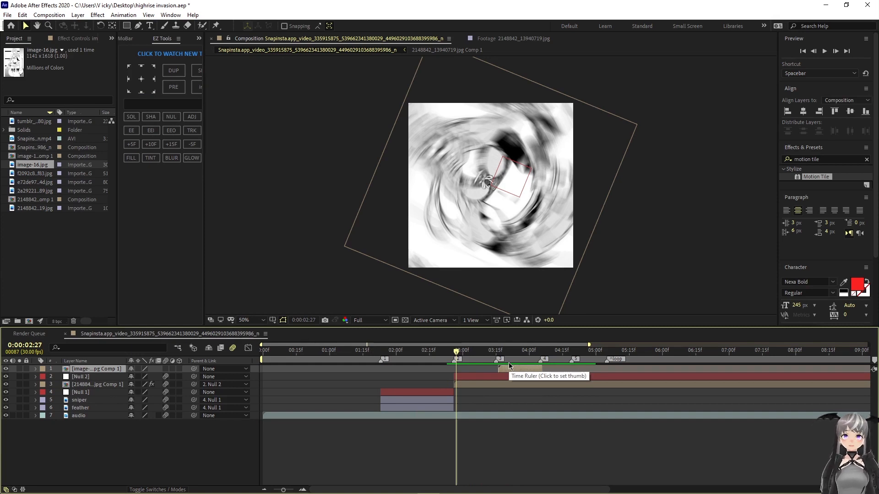
Step: Start the upper image comp at the third beat marker, 0:00:03:15, and end Null 2 at that frame
{"action": "mouse_move", "coordinate": [284, 491]}
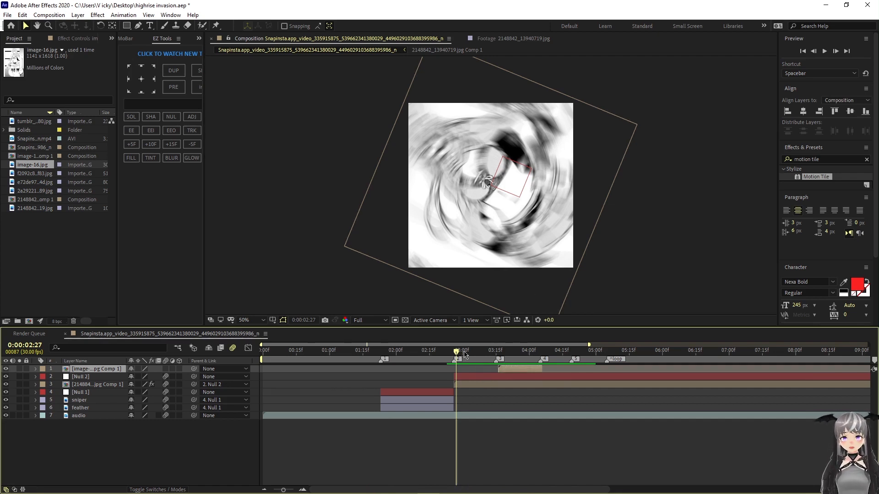
{"action": "left_click", "coordinate": [485, 352]}
{"action": "mouse_move", "coordinate": [486, 355]}
{"action": "left_mouse_down"}
{"action": "mouse_move", "coordinate": [518, 352]}
{"action": "mouse_move", "coordinate": [467, 353]}
{"action": "mouse_move", "coordinate": [496, 352]}
{"action": "left_mouse_up"}
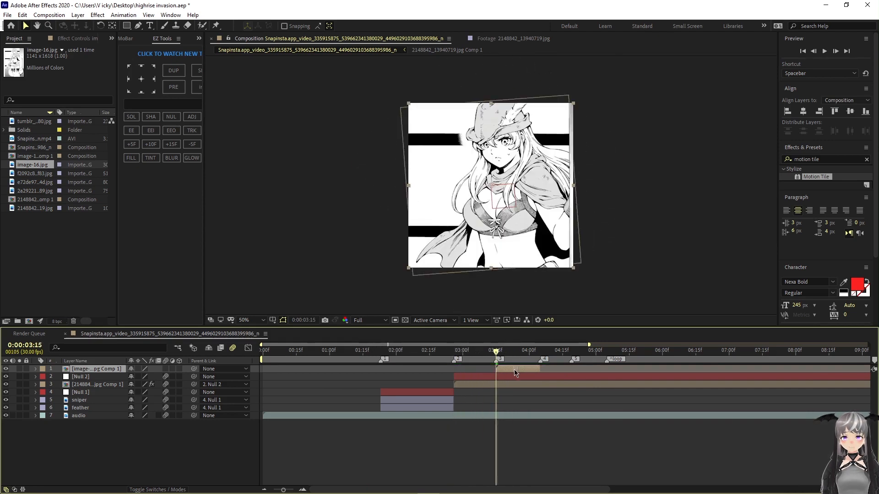
{"action": "left_click", "coordinate": [516, 376]}
{"action": "key", "text": "ctrl+shift+d"}
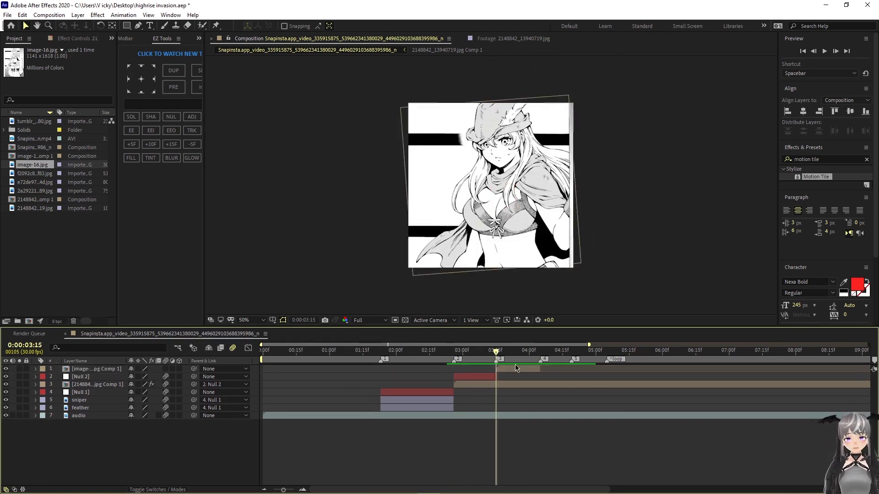
Step: Split the 2148842 image comp at 0:00:03:15, delete the part after the cut, and scrub back to check it
{"action": "left_click", "coordinate": [476, 385]}
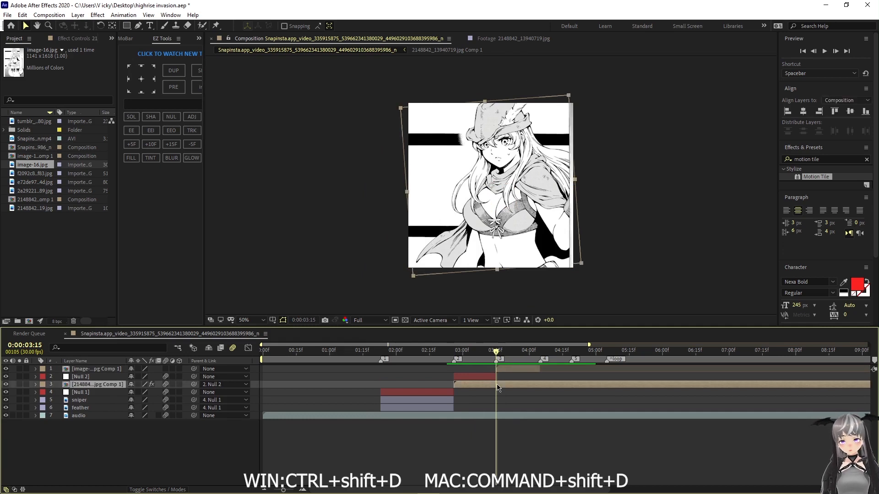
{"action": "key", "text": "ctrl+shift+d"}
{"action": "key", "text": "Delete"}
{"action": "left_click", "coordinate": [501, 354]}
{"action": "left_click_drag", "start_coordinate": [501, 355], "coordinate": [487, 372]}
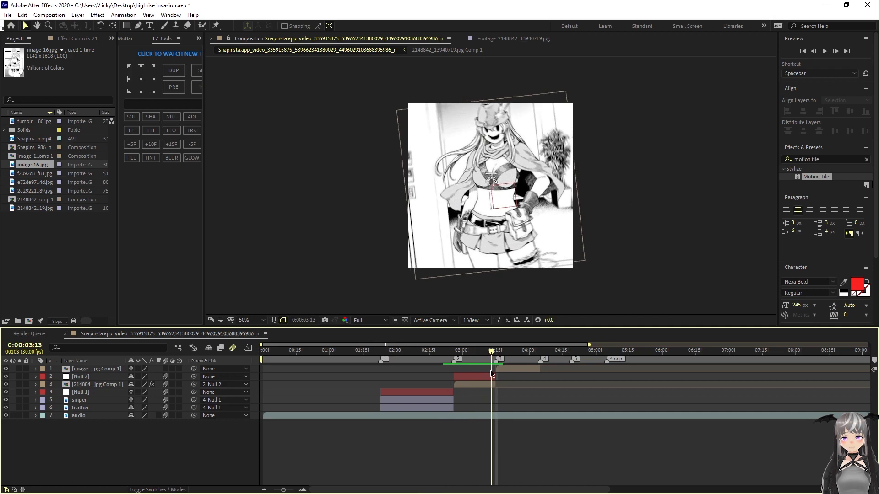
Step: Add an adjustment layer below the upper image comp and cut away everything before 0:00:03:12
{"action": "right_click", "coordinate": [128, 458]}
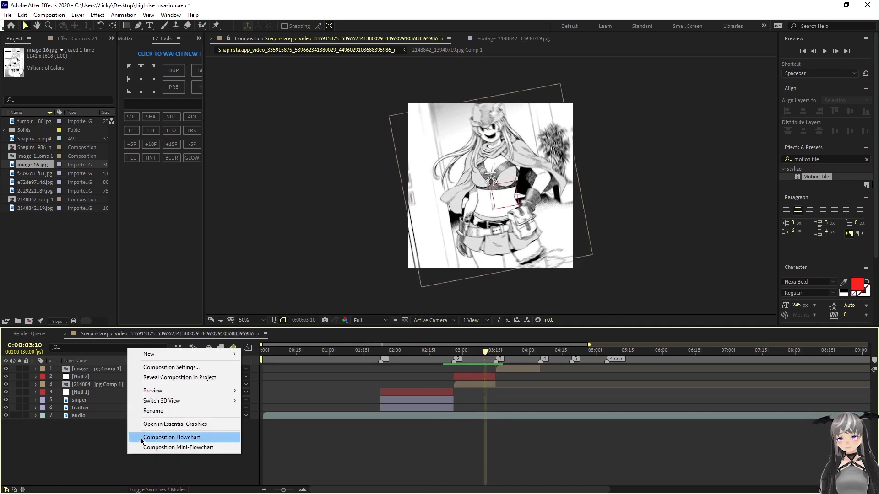
{"action": "mouse_move", "coordinate": [213, 355]}
{"action": "left_click", "coordinate": [276, 428]}
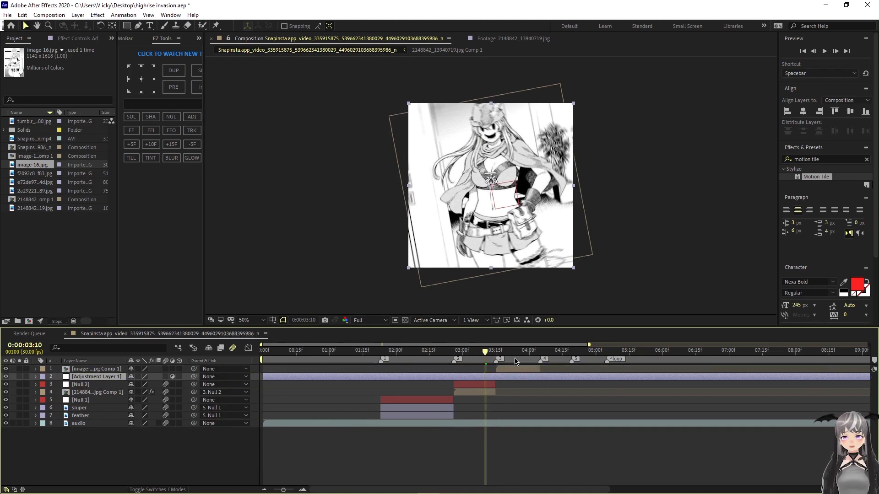
{"action": "left_click_drag", "start_coordinate": [487, 352], "coordinate": [498, 351]}
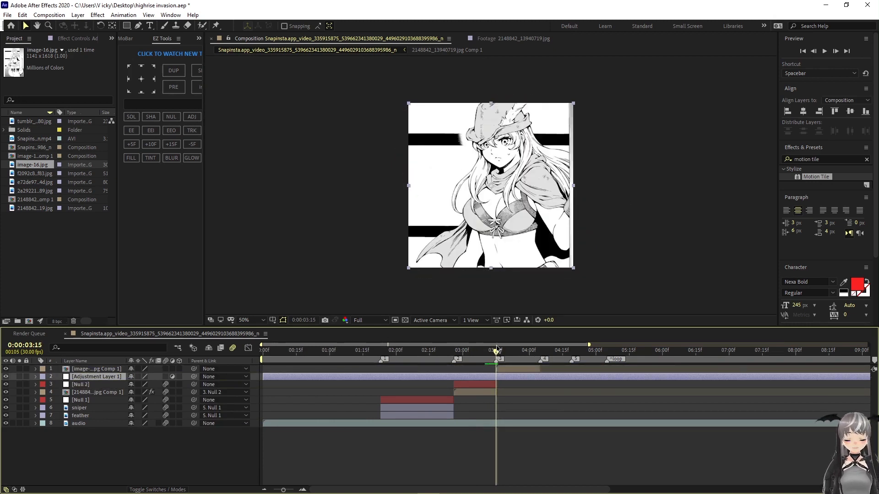
{"action": "key", "text": "Page_Up"}
{"action": "key", "text": "Page_Up"}
{"action": "key", "text": "Page_Up"}
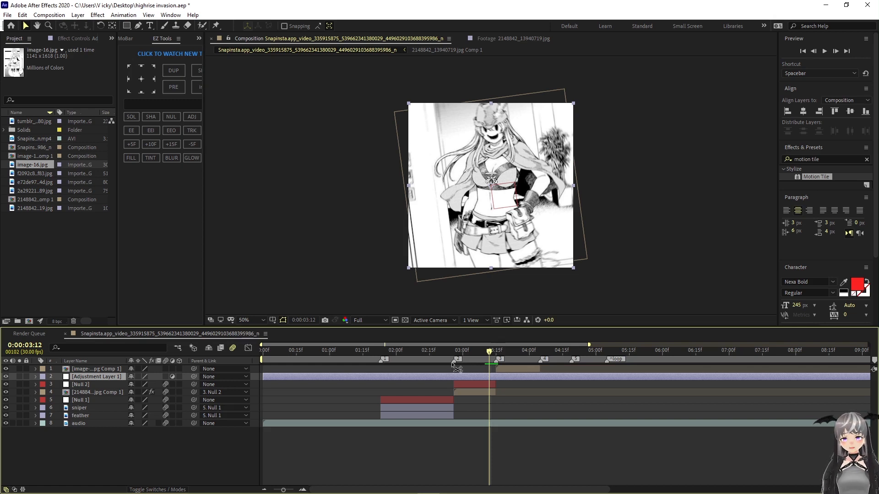
{"action": "key", "text": "ctrl+shift+d"}
{"action": "key", "text": "Delete"}
Step: Split the adjustment layer at 0:00:03:15 and delete the part after the third beat marker
{"action": "left_click", "coordinate": [503, 352]}
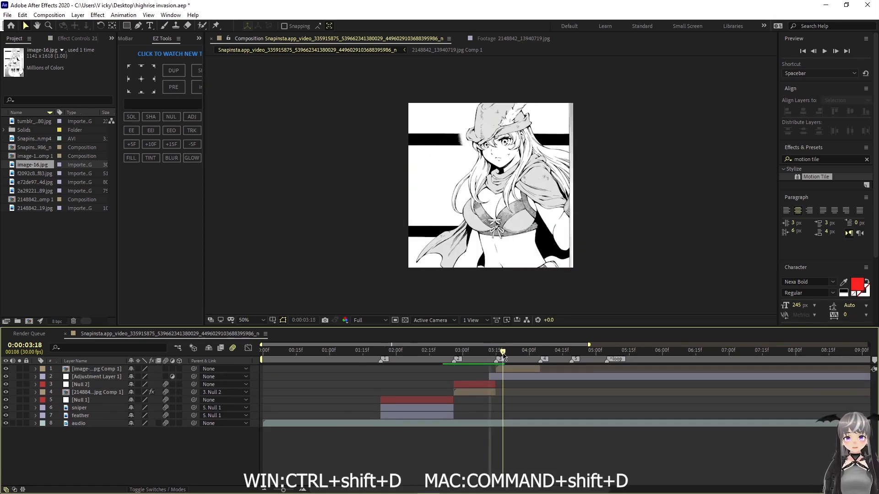
{"action": "left_click_drag", "start_coordinate": [503, 355], "coordinate": [496, 352]}
{"action": "left_click", "coordinate": [413, 169]}
{"action": "key", "text": "ctrl+shift+d"}
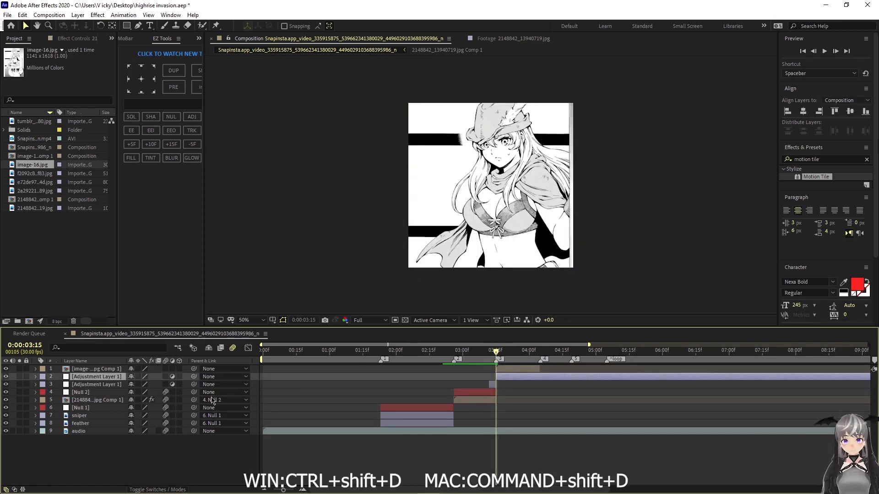
{"action": "key", "text": "Delete"}
Step: Duplicate the adjustment layer, place the copy above the upper image comp, and start it at 0:00:03:15
{"action": "left_click", "coordinate": [108, 375]}
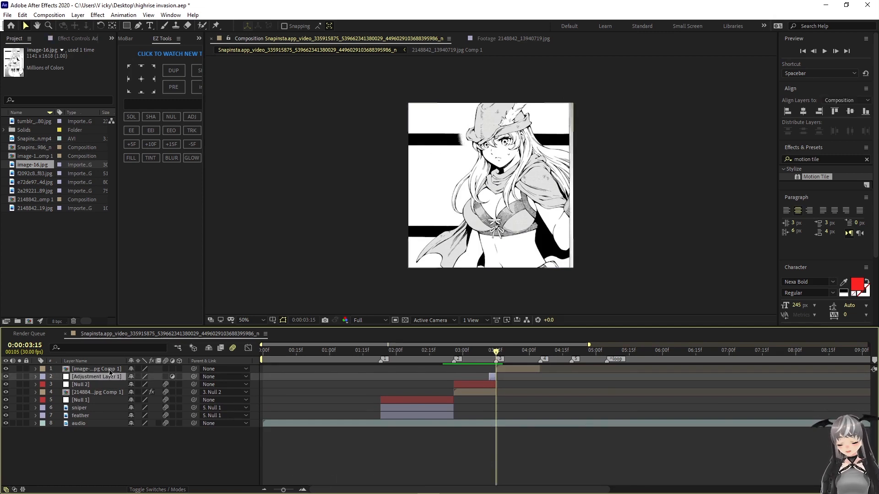
{"action": "key", "text": "ctrl+d"}
{"action": "left_click_drag", "start_coordinate": [93, 379], "coordinate": [94, 368]}
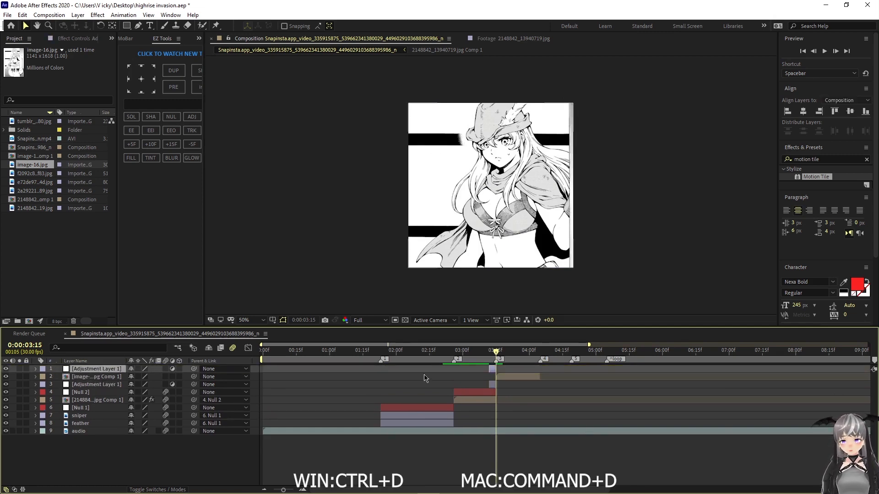
{"action": "left_click_drag", "start_coordinate": [492, 370], "coordinate": [490, 352]}
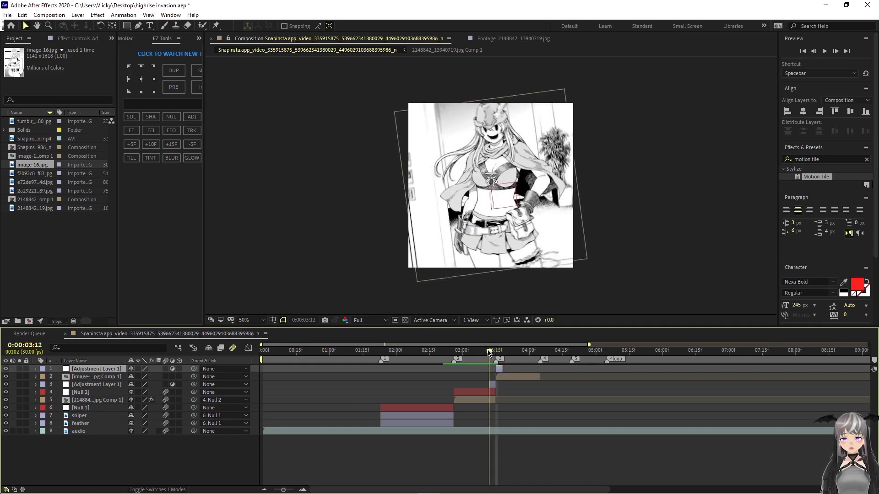
Step: Find the Distort effect Warp and apply it to the lower adjustment layer before the third beat
{"action": "left_click", "coordinate": [822, 158]}
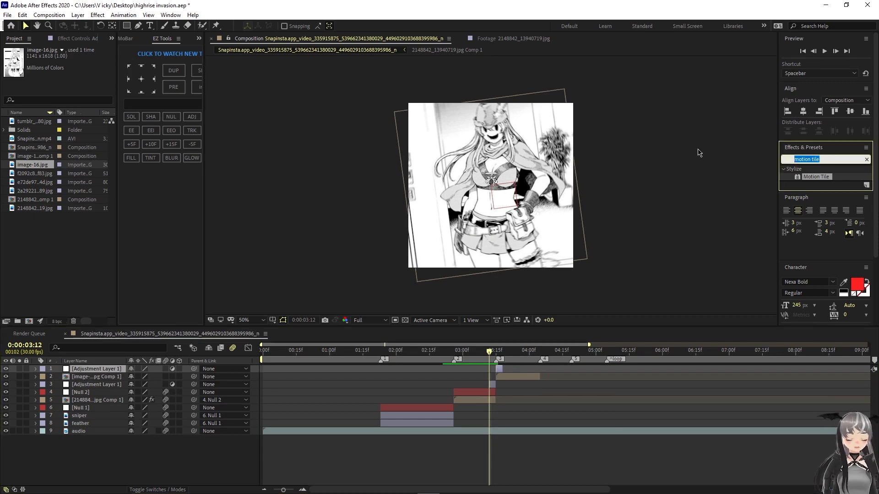
{"action": "type", "text": "warp"}
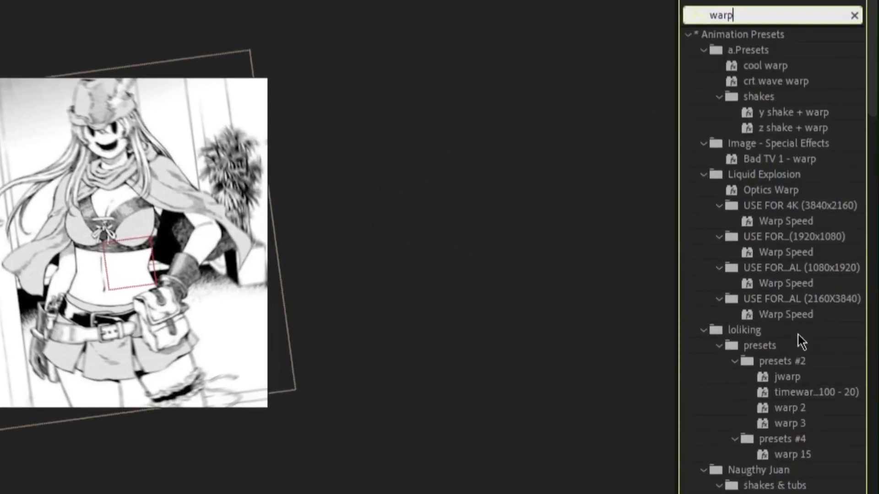
{"action": "scroll", "coordinate": [798, 334], "scroll_direction": "down", "scroll_amount": 10}
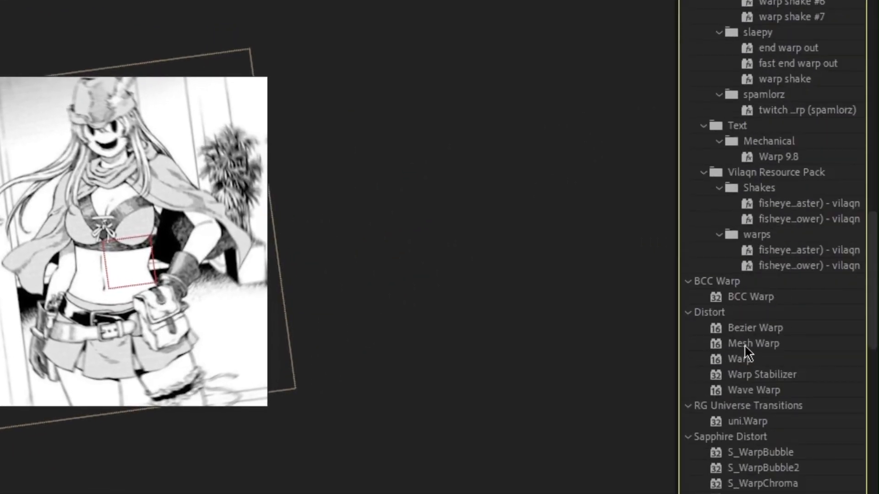
{"action": "left_click", "coordinate": [741, 360]}
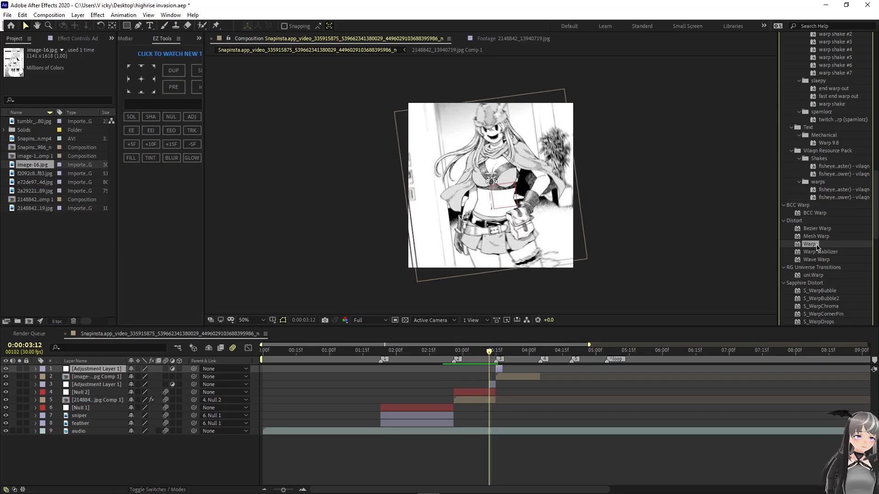
{"action": "left_click_drag", "start_coordinate": [740, 360], "coordinate": [492, 386]}
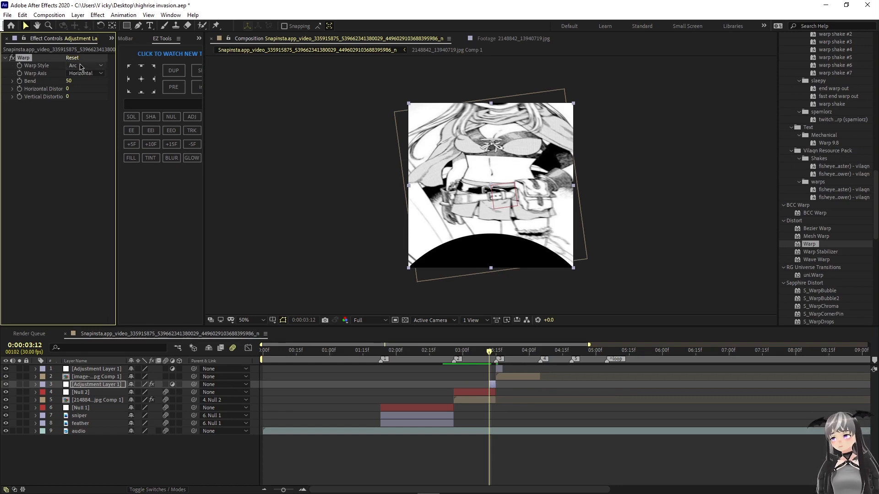
Step: Set the Warp style to FishEye with Bend 0, keyframe Bend at 0:00:03:12, and reveal the keyframe in the timeline
{"action": "left_click", "coordinate": [76, 68]}
{"action": "left_click", "coordinate": [89, 182]}
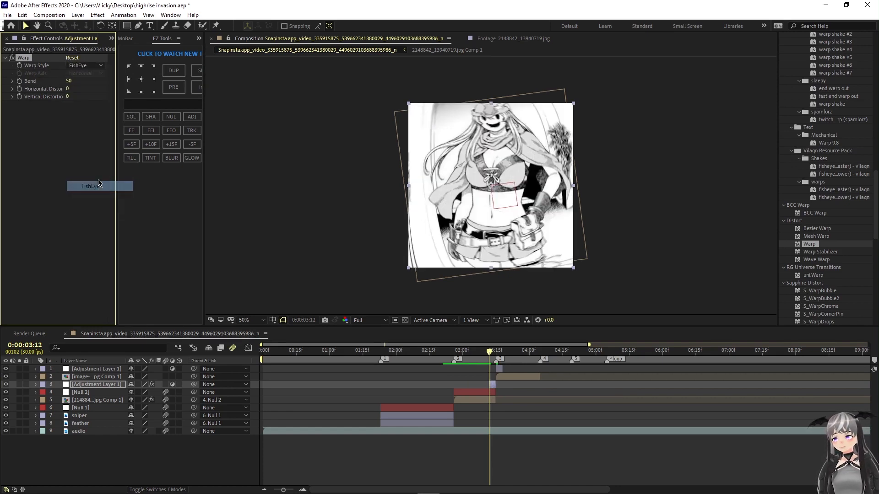
{"action": "left_click", "coordinate": [68, 81]}
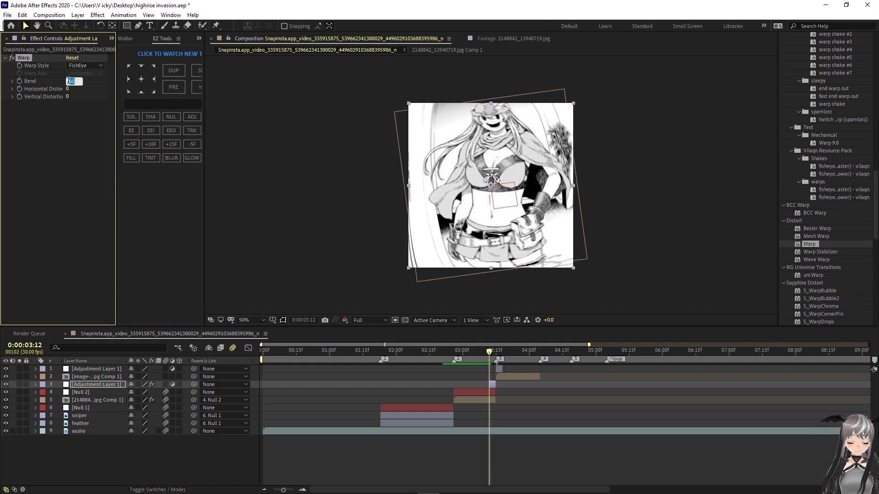
{"action": "type", "text": "0"}
{"action": "key", "text": "Return"}
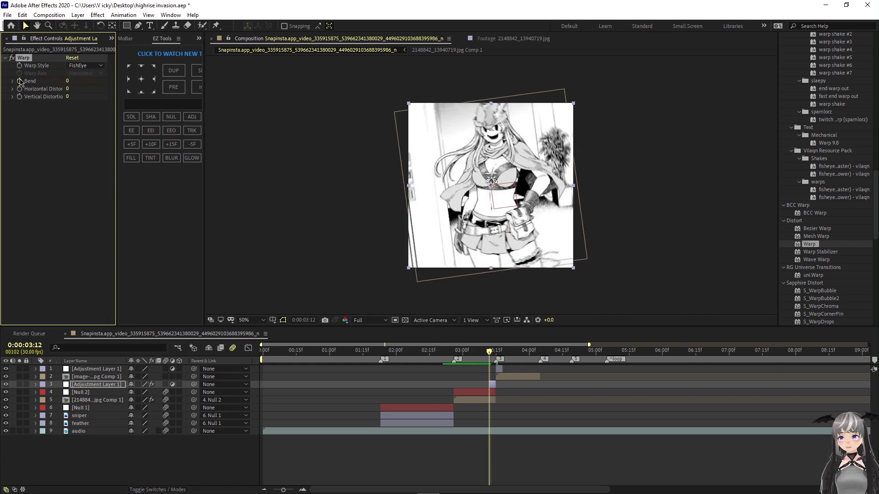
{"action": "key", "text": "u"}
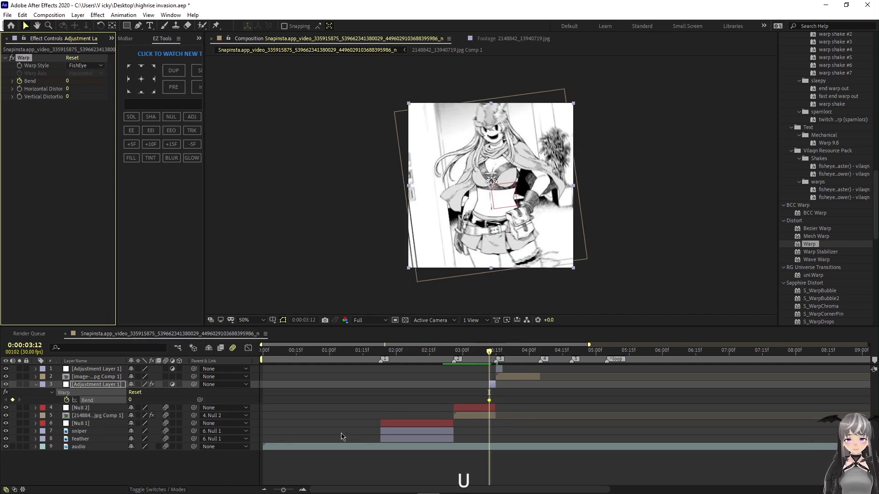
Step: Keyframe the warp's Bend to -100 at 0:00:03:15
{"action": "left_click_drag", "start_coordinate": [284, 484], "coordinate": [293, 489]}
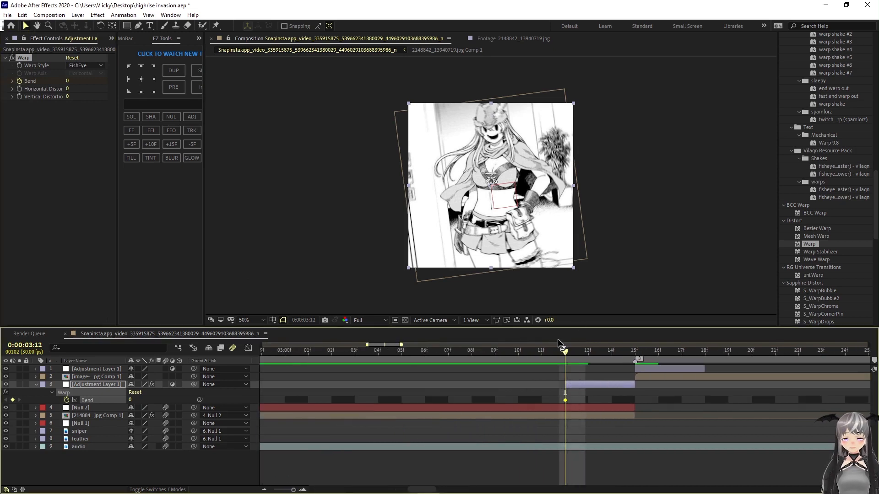
{"action": "left_click_drag", "start_coordinate": [566, 353], "coordinate": [626, 364]}
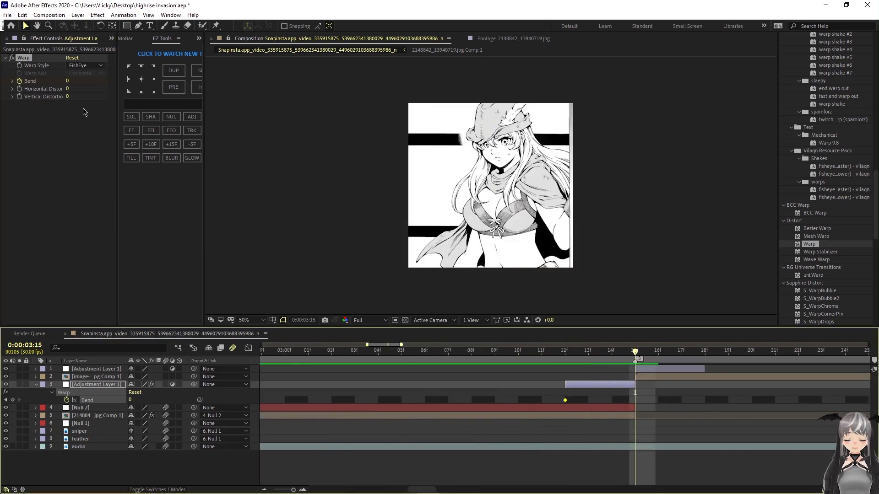
{"action": "left_click", "coordinate": [67, 85]}
{"action": "type", "text": "-100"}
{"action": "key", "text": "Return"}
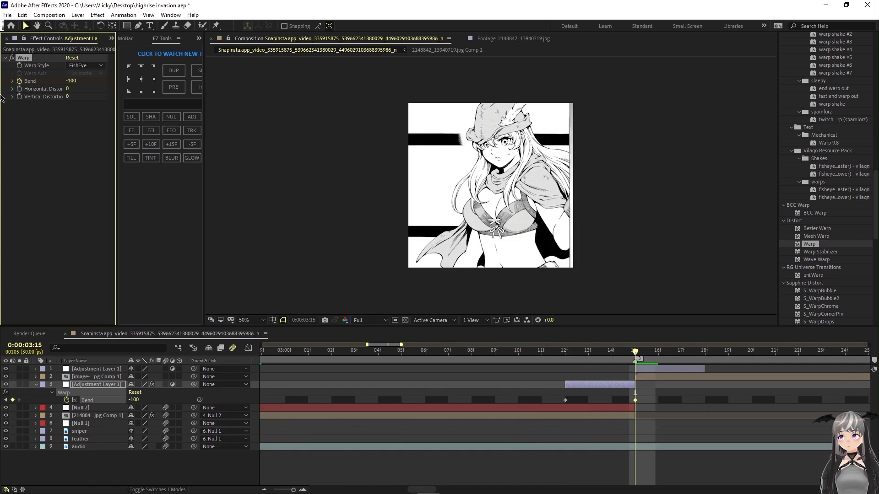
Step: Scrub through the warp and apply Easy Ease to both Bend keyframes
{"action": "left_click", "coordinate": [633, 357]}
{"action": "left_click_drag", "start_coordinate": [634, 357], "coordinate": [612, 356]}
{"action": "left_click", "coordinate": [550, 401]}
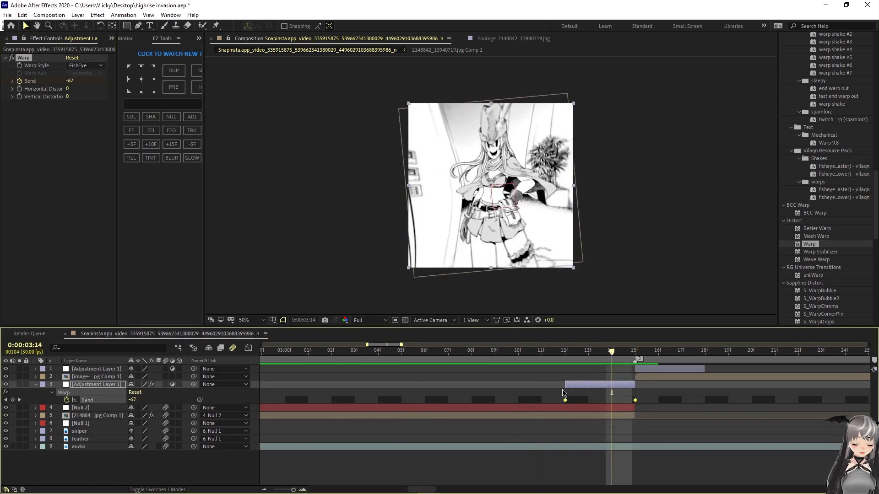
{"action": "key", "text": "F9"}
Step: Reshape Bend's value graph so the curve starts gently and steepens sharply into the -100 keyframe
{"action": "left_click", "coordinate": [248, 349]}
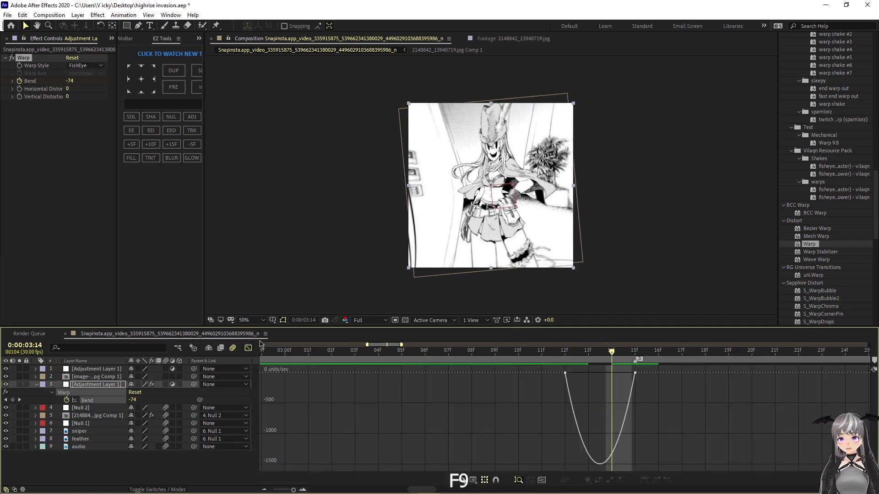
{"action": "right_click", "coordinate": [594, 381]}
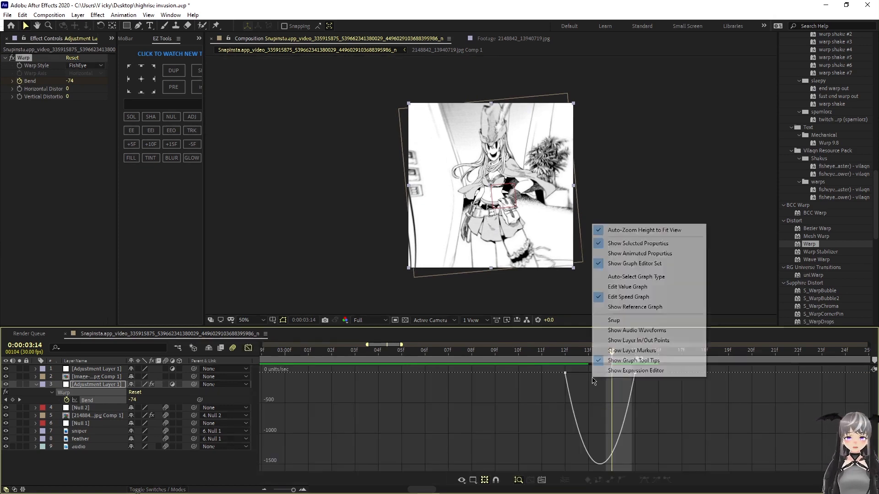
{"action": "left_click", "coordinate": [597, 287]}
{"action": "left_click", "coordinate": [617, 464]}
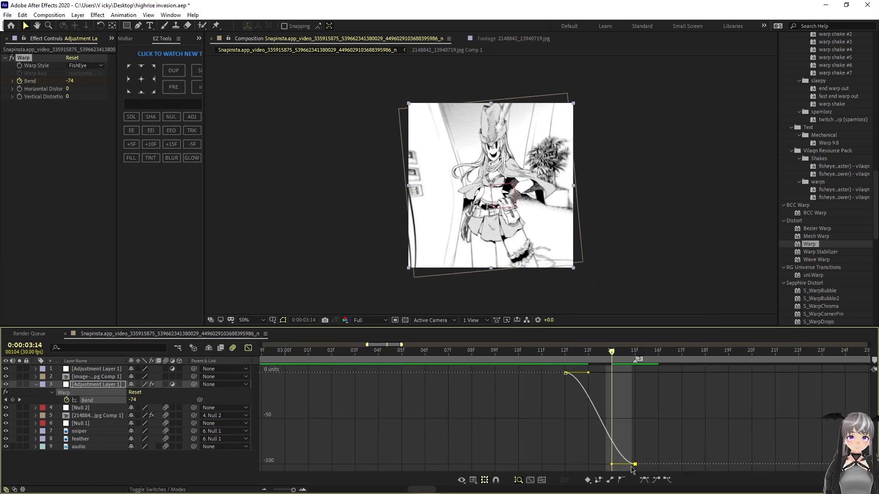
{"action": "left_click_drag", "start_coordinate": [612, 464], "coordinate": [571, 373]}
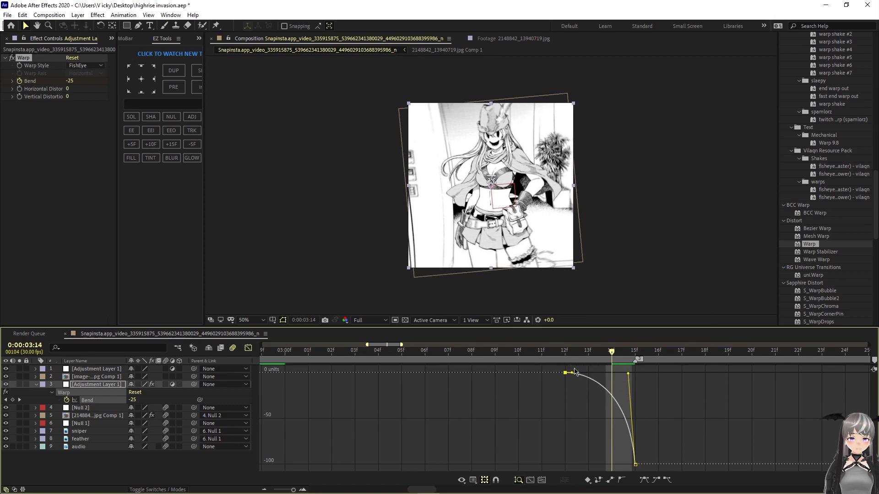
Step: Preview the fisheye warp, leave the graph editor, and return to the third beat marker at 0:00:03:15
{"action": "key", "text": "space"}
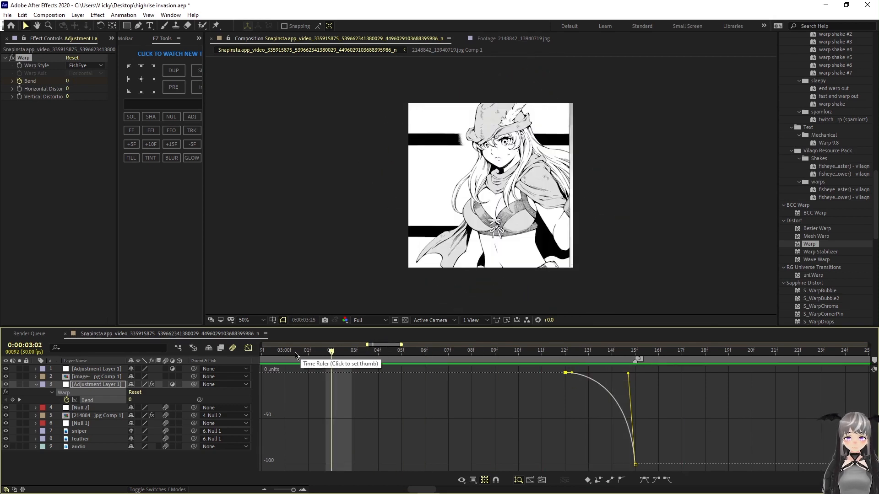
{"action": "key", "text": "space"}
{"action": "key", "text": "shift+F3"}
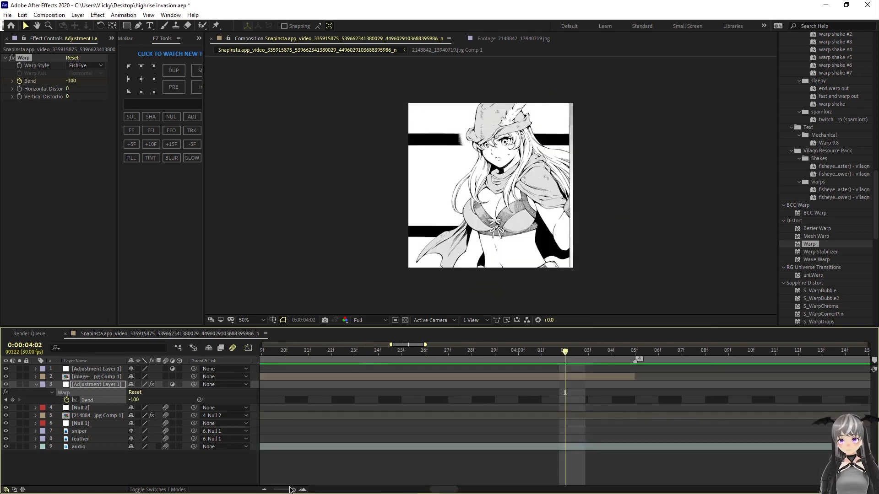
{"action": "left_click_drag", "start_coordinate": [293, 490], "coordinate": [287, 490]}
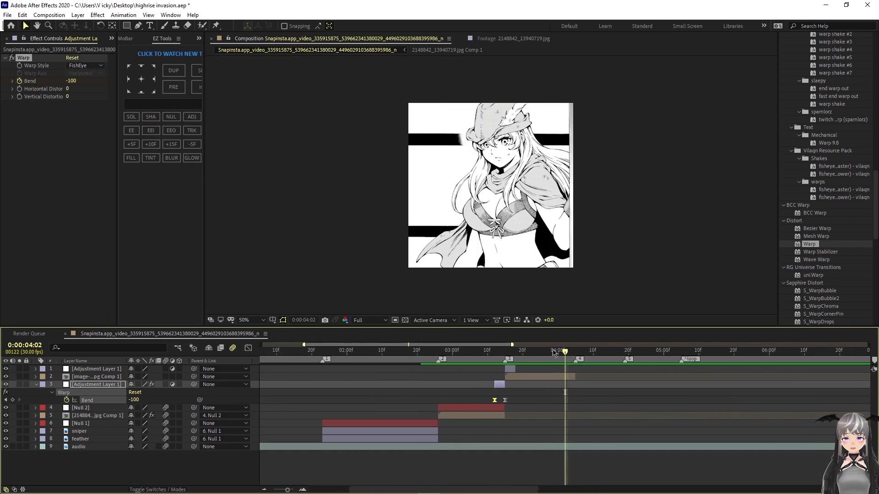
{"action": "left_click_drag", "start_coordinate": [553, 352], "coordinate": [503, 351]}
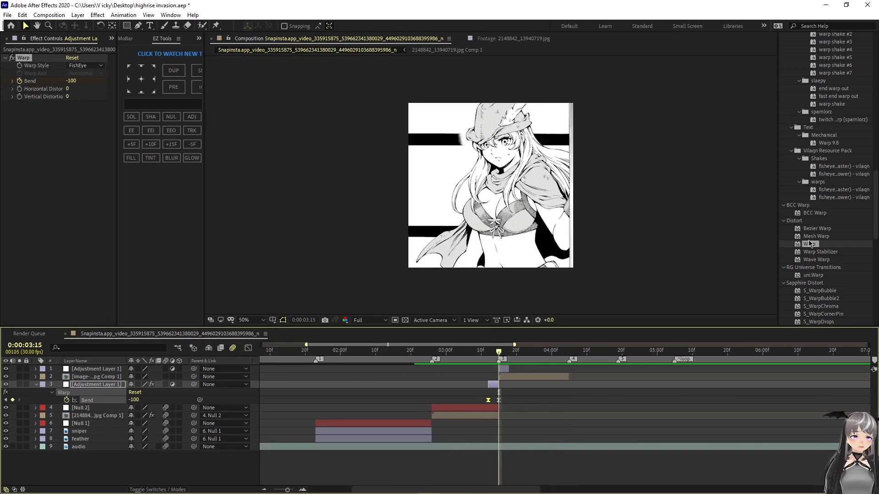
Step: Apply Warp to the upper adjustment layer, set its style to FishEye, and keyframe Bend at 100 at 0:00:03:15
{"action": "left_click_drag", "start_coordinate": [809, 244], "coordinate": [504, 370]}
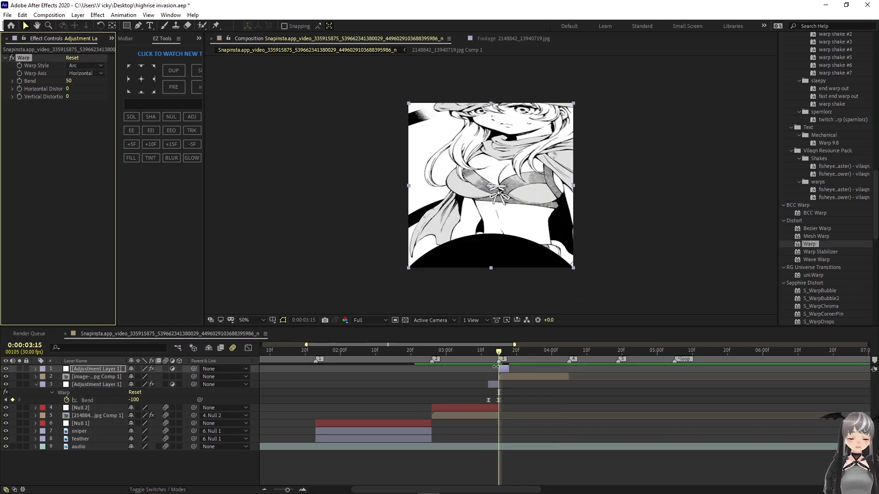
{"action": "left_click", "coordinate": [87, 66]}
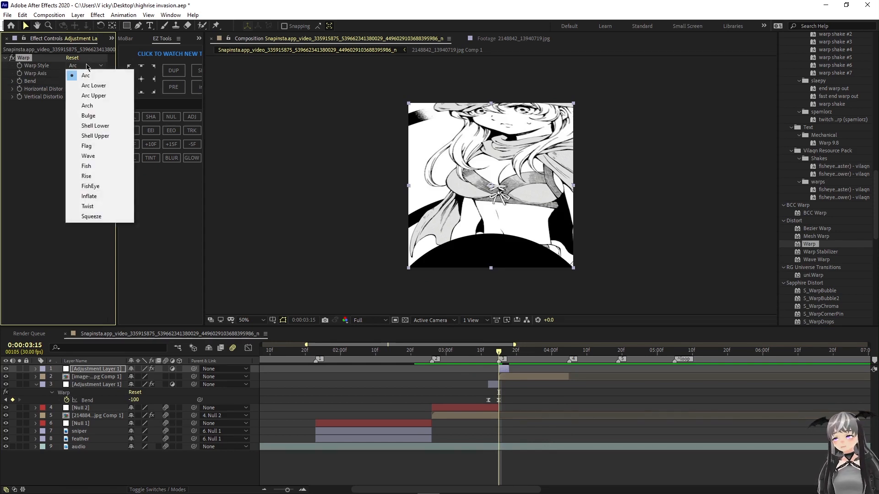
{"action": "left_click", "coordinate": [86, 187]}
{"action": "left_click", "coordinate": [68, 82]}
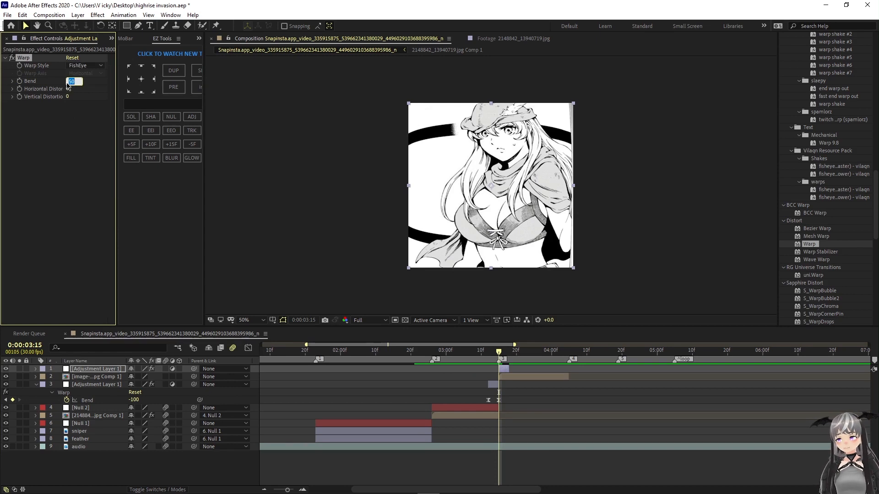
{"action": "type", "text": "100"}
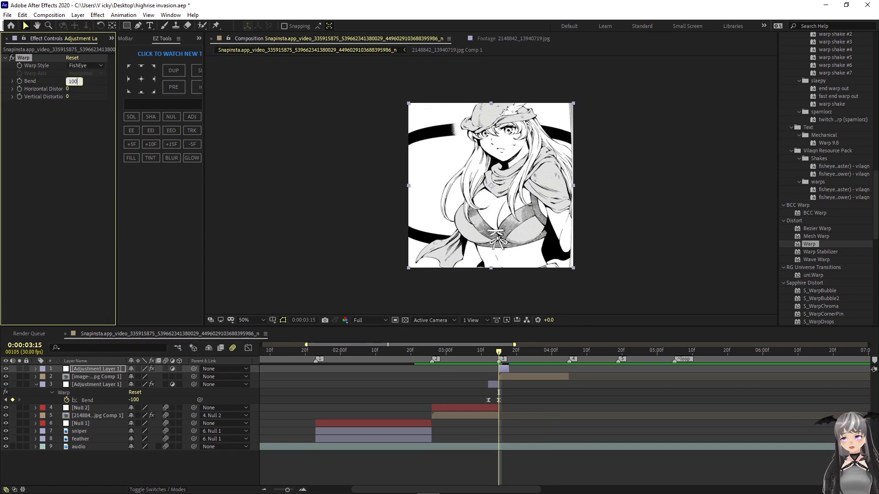
{"action": "key", "text": "Return"}
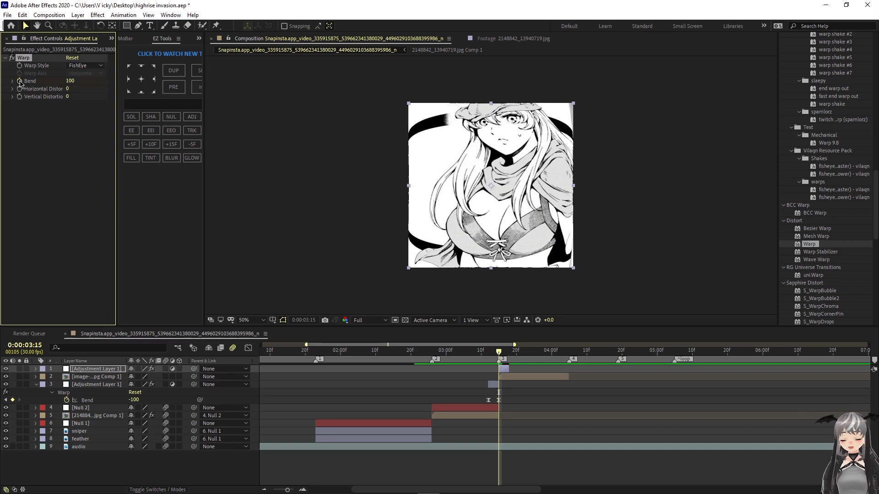
{"action": "key", "text": "u"}
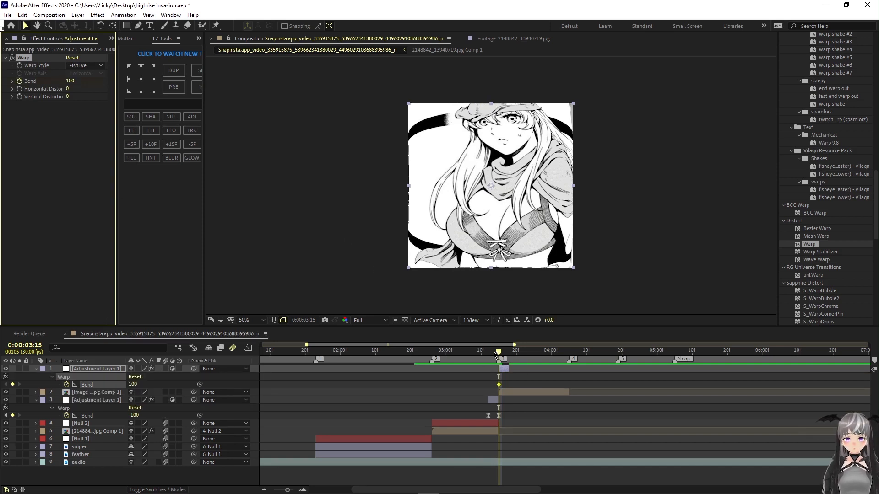
Step: Keyframe the upper adjustment layer's Bend to 0 at 0:00:03:18
{"action": "left_click", "coordinate": [502, 376]}
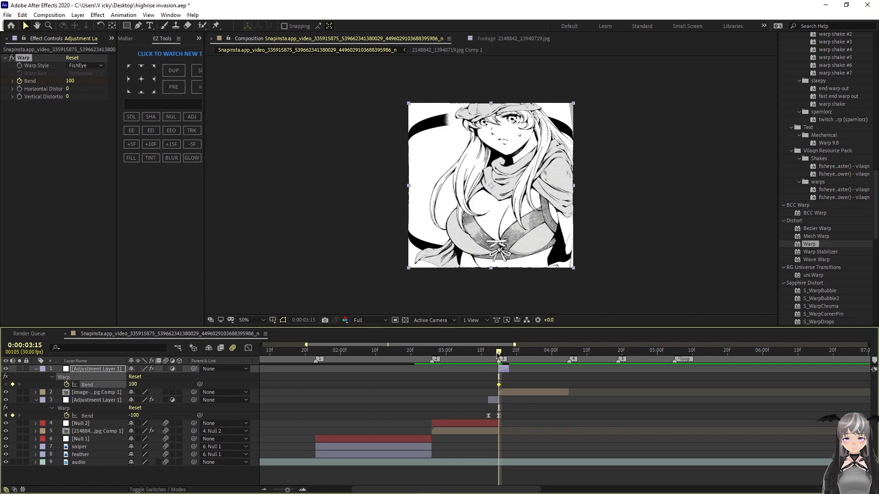
{"action": "left_click_drag", "start_coordinate": [498, 354], "coordinate": [509, 356]}
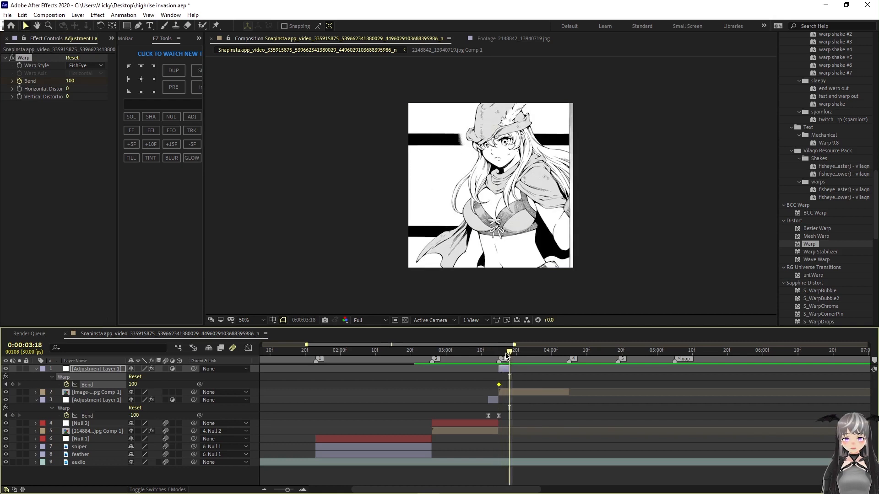
{"action": "left_click_drag", "start_coordinate": [70, 80], "coordinate": [3, 93]}
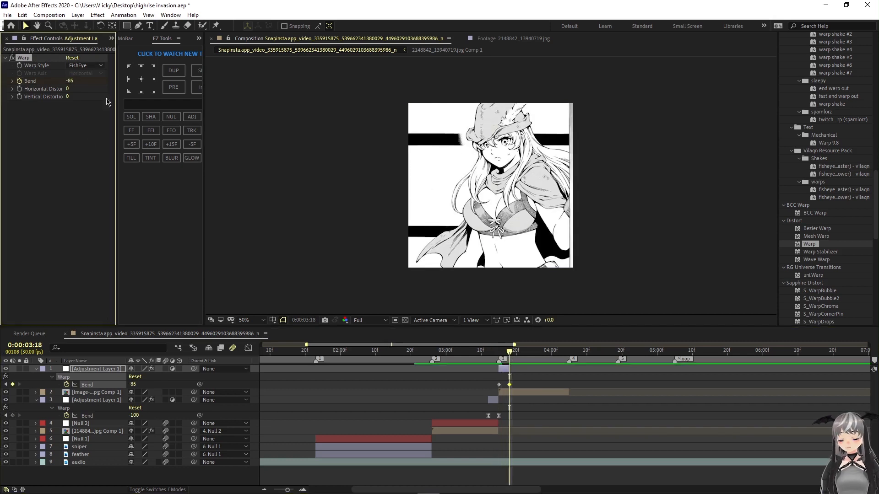
{"action": "left_click", "coordinate": [72, 81]}
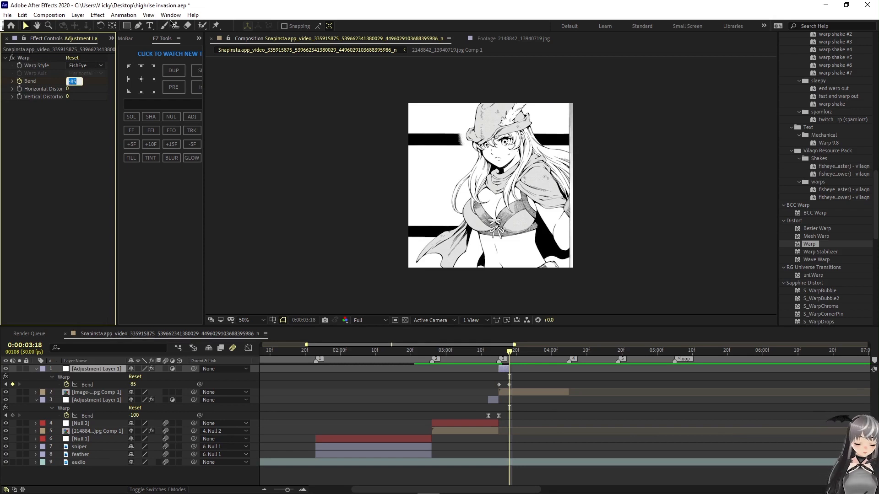
{"action": "type", "text": "0"}
{"action": "key", "text": "Return"}
Step: Scrub through the new warp and apply Easy Ease to both of its Bend keyframes
{"action": "left_click", "coordinate": [506, 353]}
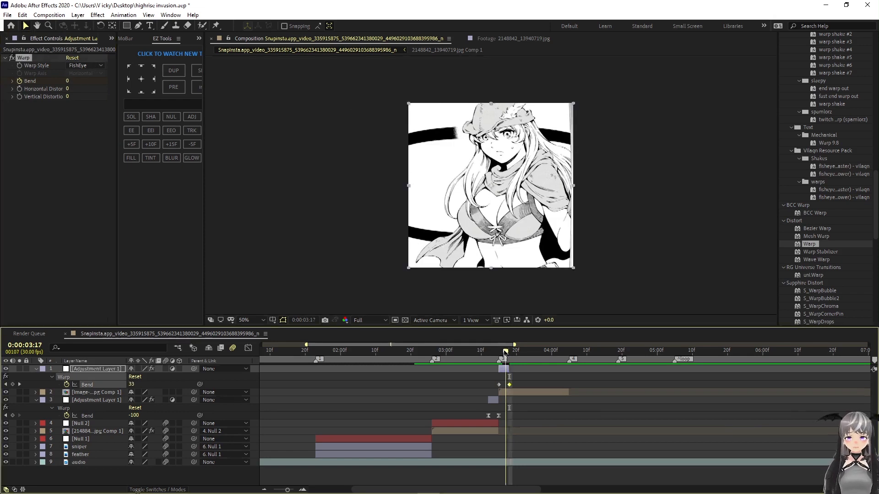
{"action": "left_click_drag", "start_coordinate": [505, 353], "coordinate": [476, 379]}
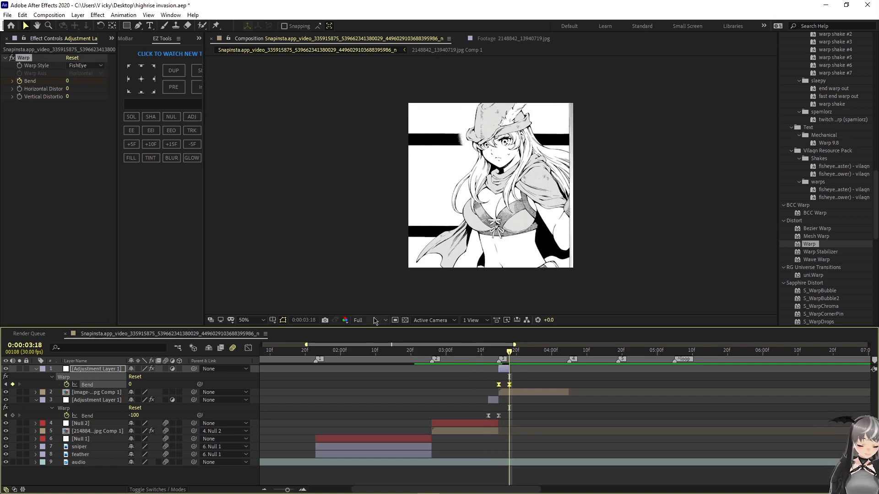
{"action": "key", "text": "F9"}
Step: Reshape the upper warp's Bend value graph so it drops steeply from 100 and eases gently into the 0 keyframe
{"action": "left_click", "coordinate": [248, 348]}
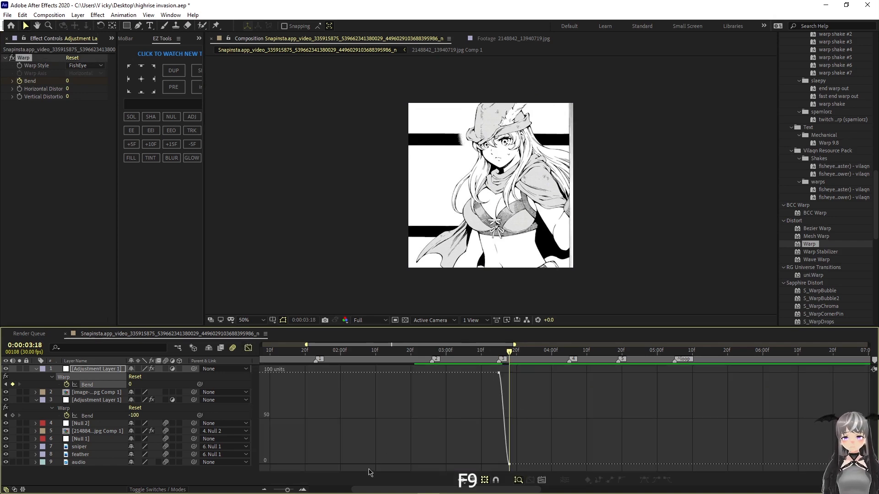
{"action": "scroll", "coordinate": [363, 487], "scroll_direction": "right", "scroll_amount": 5}
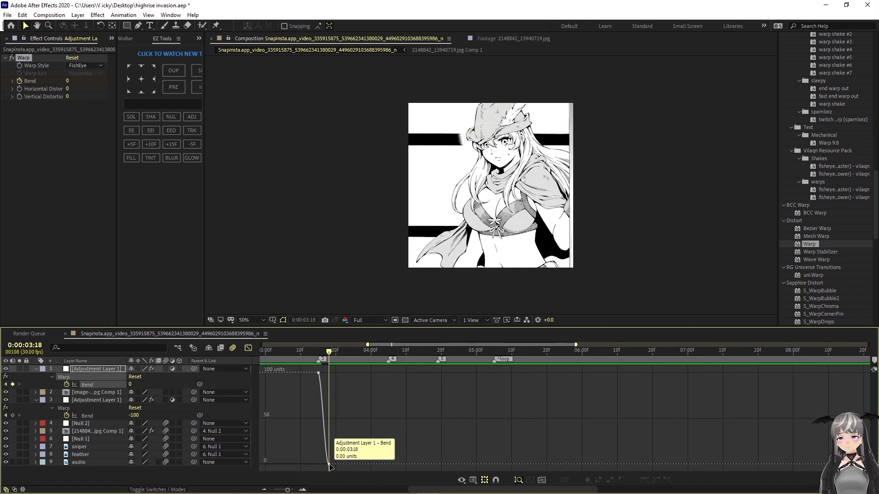
{"action": "left_click", "coordinate": [328, 464]}
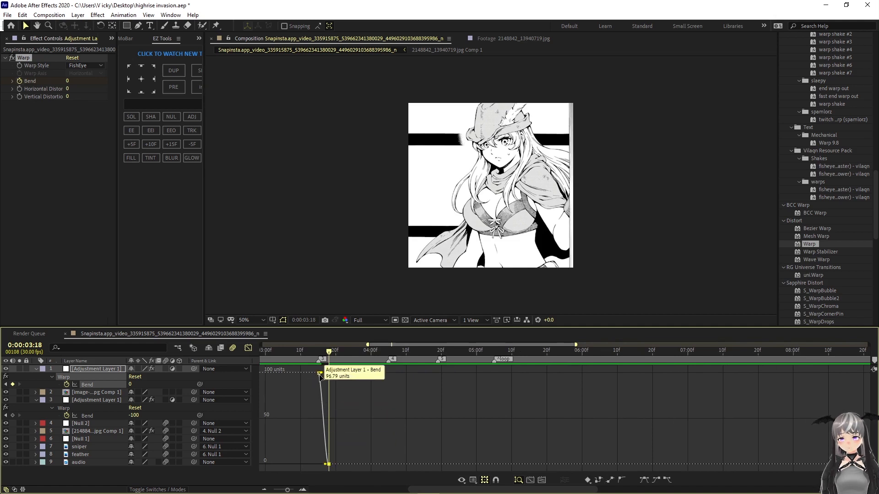
{"action": "left_click_drag", "start_coordinate": [320, 375], "coordinate": [319, 429]}
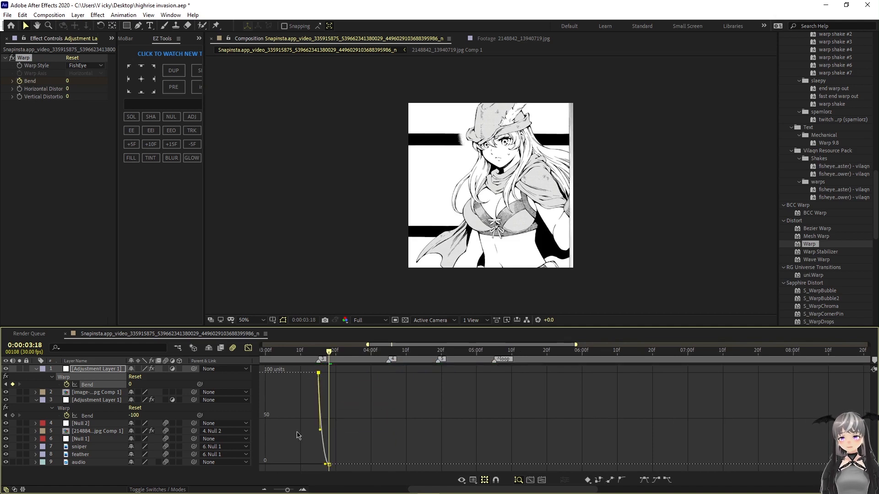
{"action": "left_click", "coordinate": [329, 465]}
Step: Preview the warp transition from 0:00:01:18 and leave the graph editor
{"action": "left_click_drag", "start_coordinate": [329, 352], "coordinate": [262, 348]}
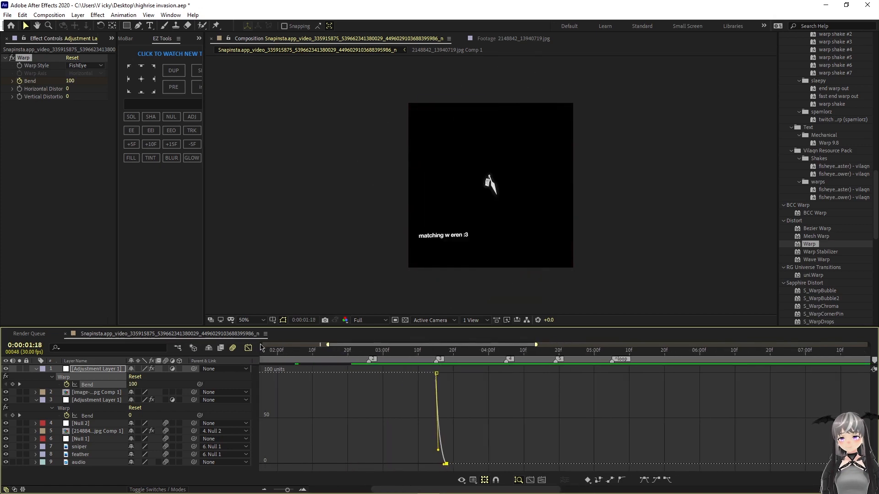
{"action": "key", "text": "space"}
{"action": "key", "text": "shift+F3"}
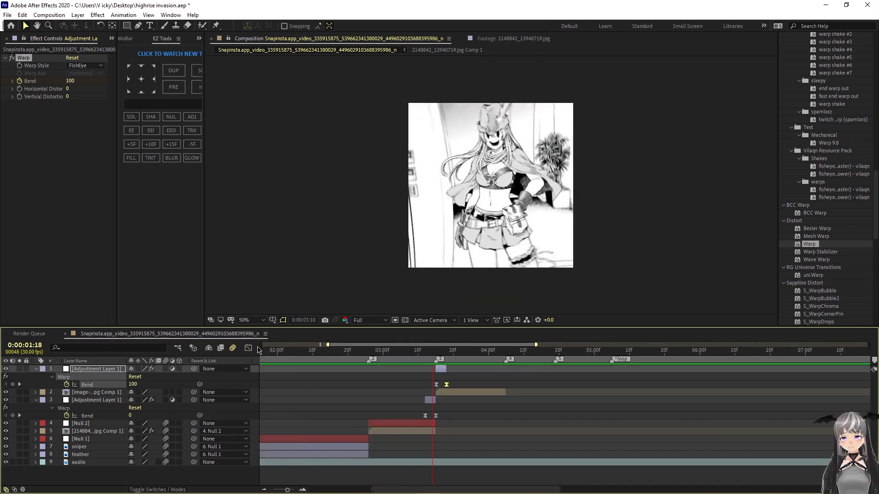
Step: Collapse the keyframed properties of both adjustment layers in the timeline
{"action": "left_click", "coordinate": [449, 394]}
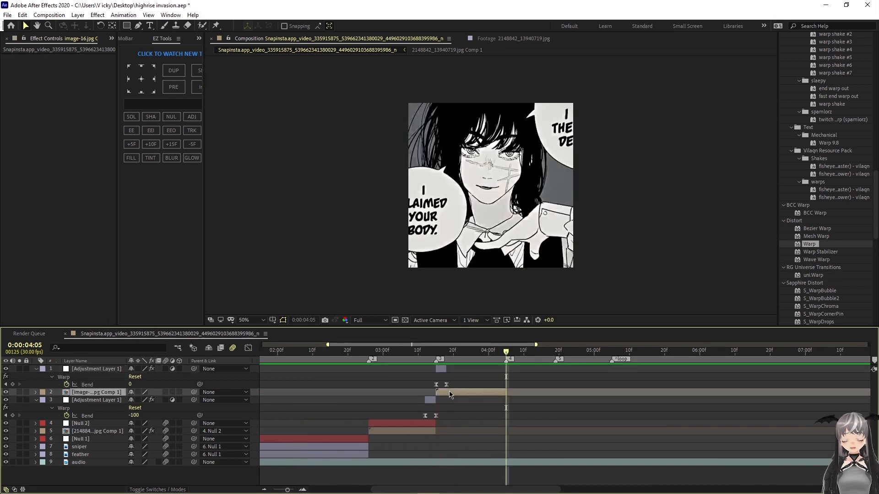
{"action": "left_click", "coordinate": [440, 369]}
{"action": "key", "text": "u"}
{"action": "left_click", "coordinate": [430, 385]}
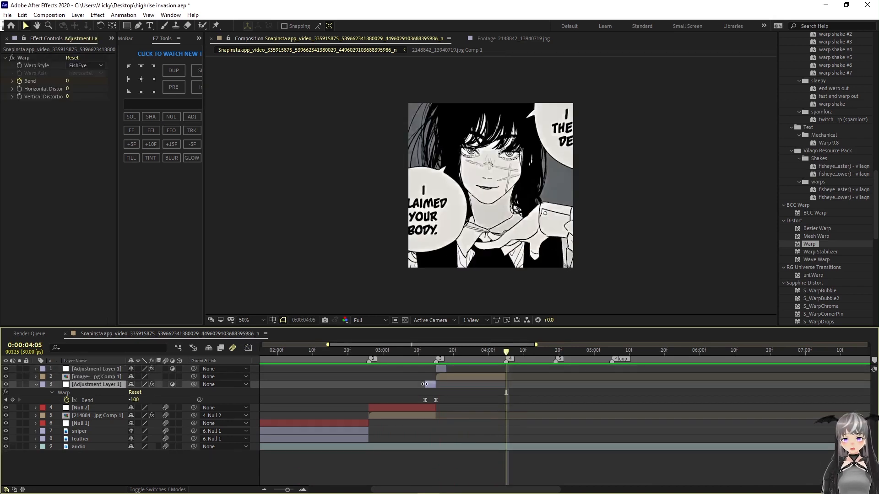
{"action": "key", "text": "u"}
Step: Preview the fisheye transition from 0:00:02:26 and return to the third beat marker at 0:00:03:15
{"action": "left_click", "coordinate": [425, 353]}
{"action": "left_click_drag", "start_coordinate": [425, 352], "coordinate": [373, 365]}
{"action": "key", "text": "space"}
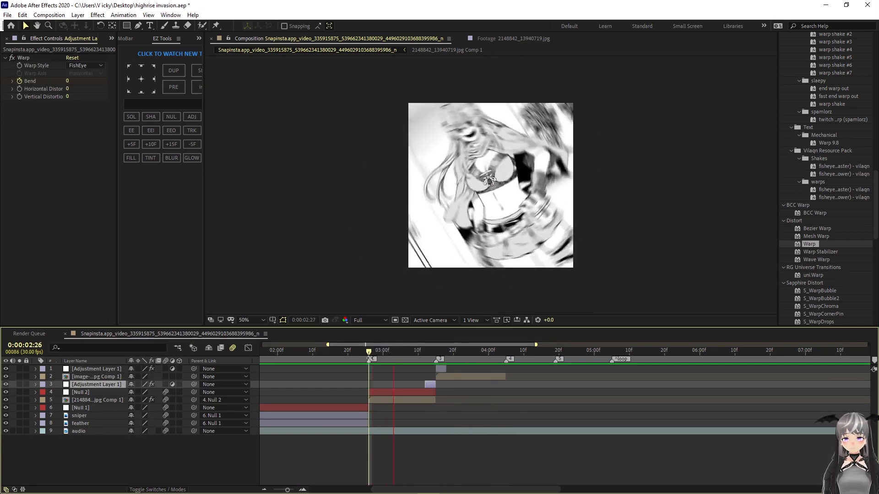
{"action": "left_click_drag", "start_coordinate": [432, 353], "coordinate": [436, 352]}
Step: Extend the image comp past the loop marker, enable motion blur on it and both adjustment layers, and preview the transition
{"action": "left_click_drag", "start_coordinate": [505, 377], "coordinate": [626, 376]}
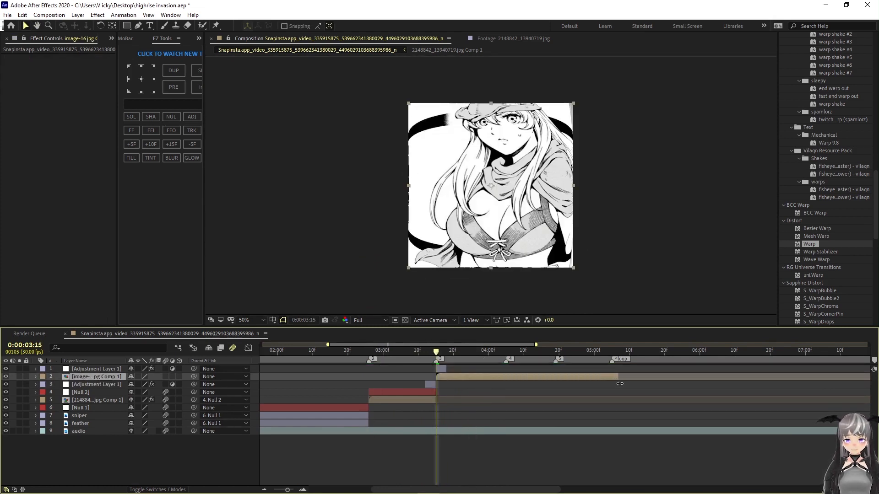
{"action": "left_click", "coordinate": [166, 369]}
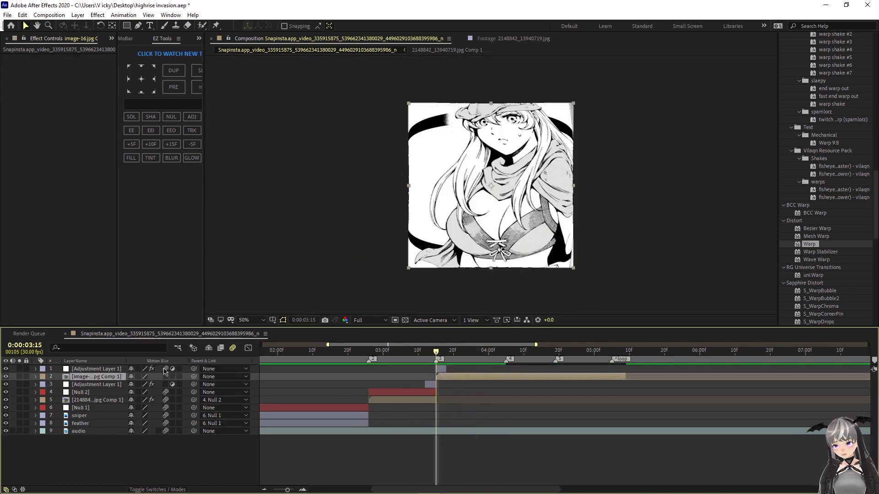
{"action": "left_click", "coordinate": [165, 385]}
{"action": "left_click", "coordinate": [166, 377]}
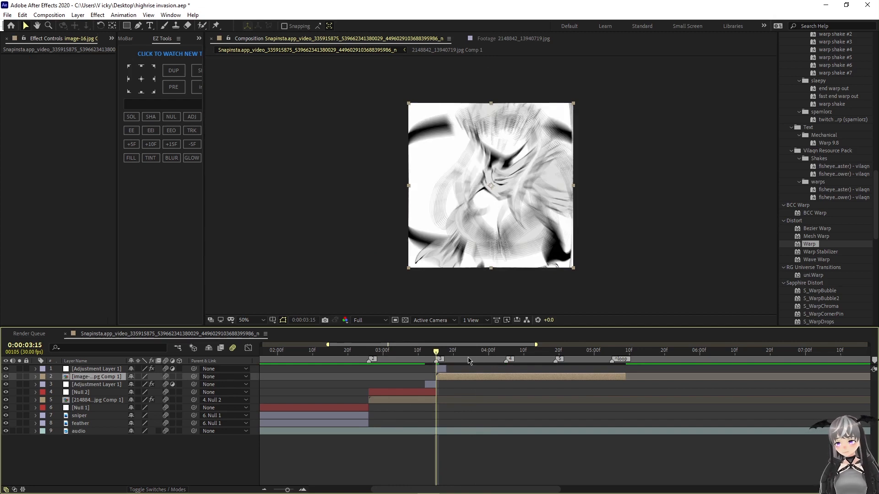
{"action": "left_click_drag", "start_coordinate": [447, 354], "coordinate": [351, 355]}
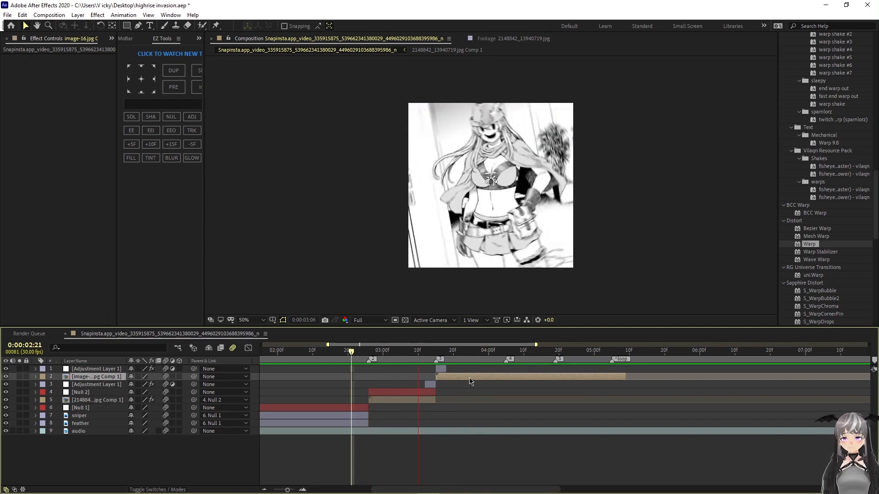
Step: Create a null object above the image comp and make it start at 0:00:03:15
{"action": "left_click_drag", "start_coordinate": [514, 352], "coordinate": [436, 353]}
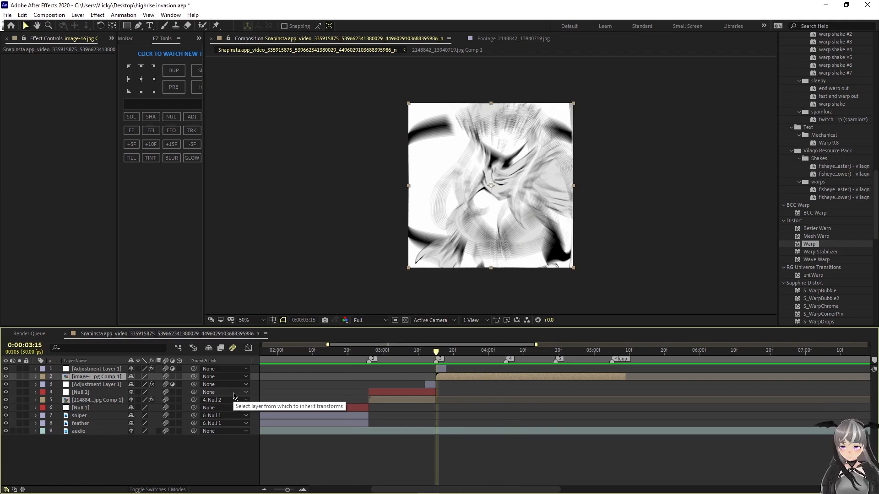
{"action": "right_click", "coordinate": [143, 454]}
{"action": "mouse_move", "coordinate": [246, 350]}
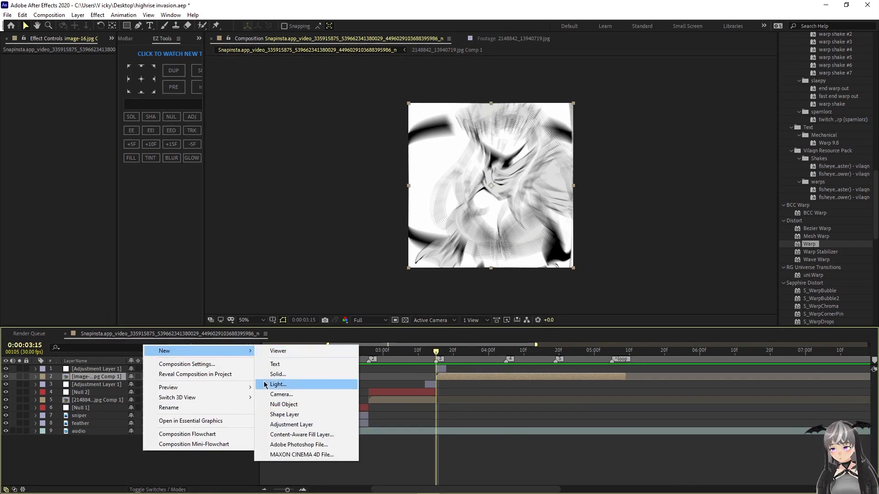
{"action": "left_click", "coordinate": [283, 404]}
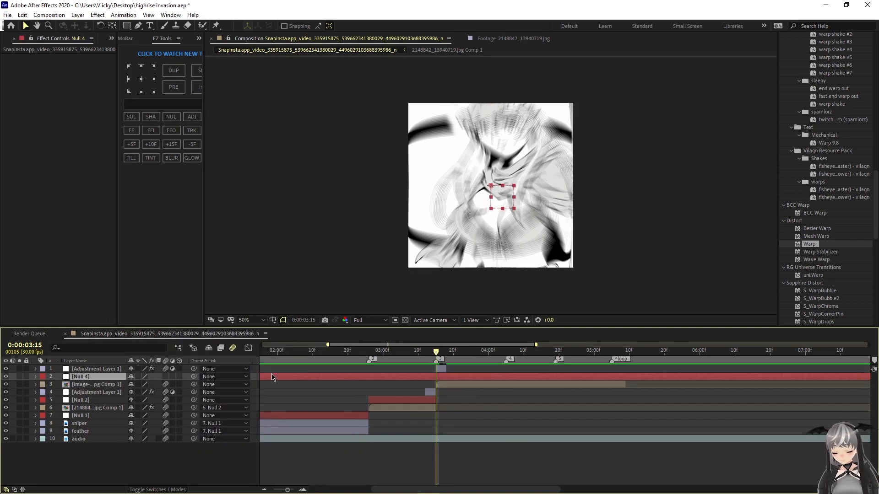
{"action": "left_click_drag", "start_coordinate": [272, 377], "coordinate": [455, 368]}
Step: Parent the image comp to the new null directly above it
{"action": "left_click", "coordinate": [447, 383]}
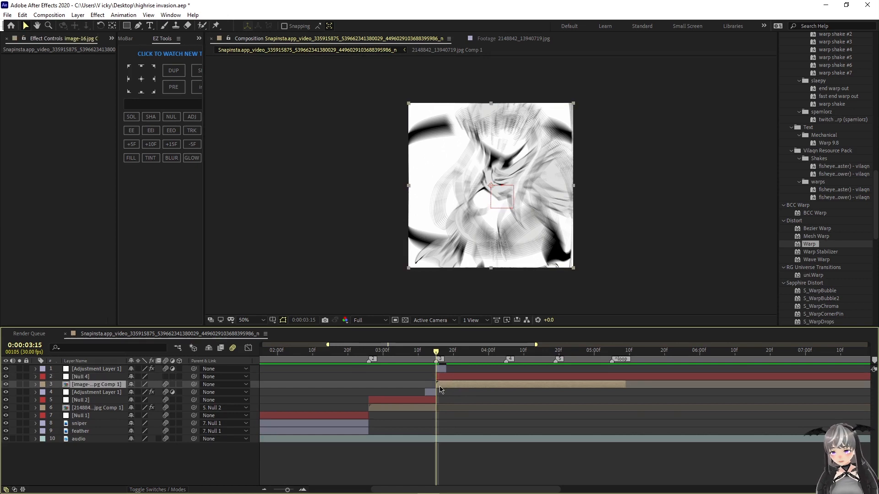
{"action": "left_click_drag", "start_coordinate": [193, 385], "coordinate": [105, 380]}
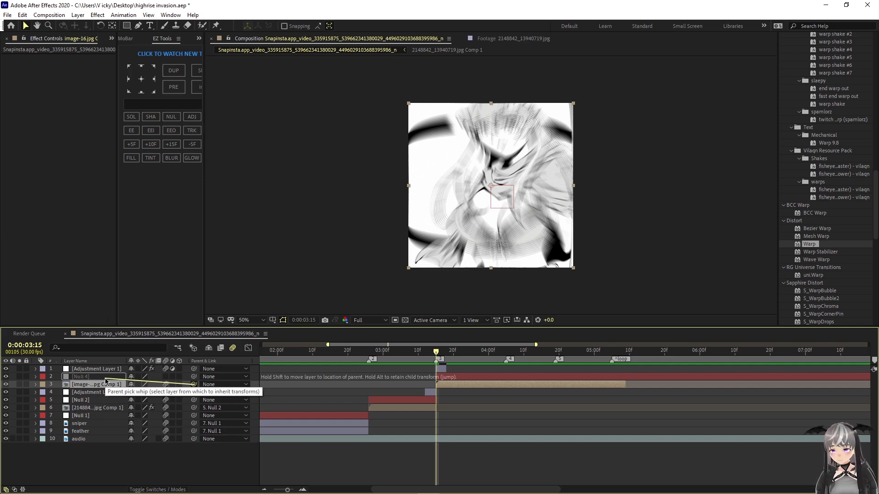
{"action": "mouse_move", "coordinate": [106, 380]}
{"action": "left_mouse_down"}
{"action": "mouse_move", "coordinate": [362, 380]}
{"action": "mouse_move", "coordinate": [451, 364]}
{"action": "mouse_move", "coordinate": [449, 389]}
{"action": "mouse_move", "coordinate": [94, 378]}
{"action": "left_mouse_up"}
Step: Rename the new null as "zoom out"
{"action": "left_click", "coordinate": [94, 378]}
{"action": "key", "text": "Return"}
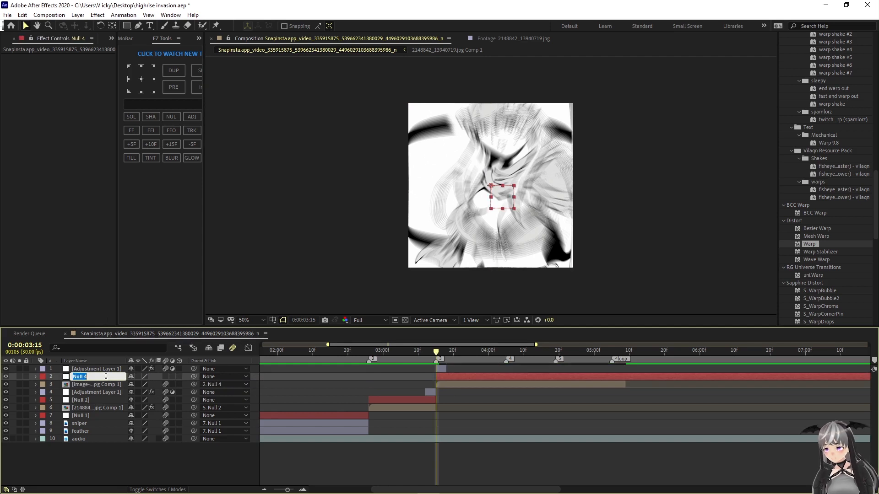
{"action": "type", "text": "zoom o"}
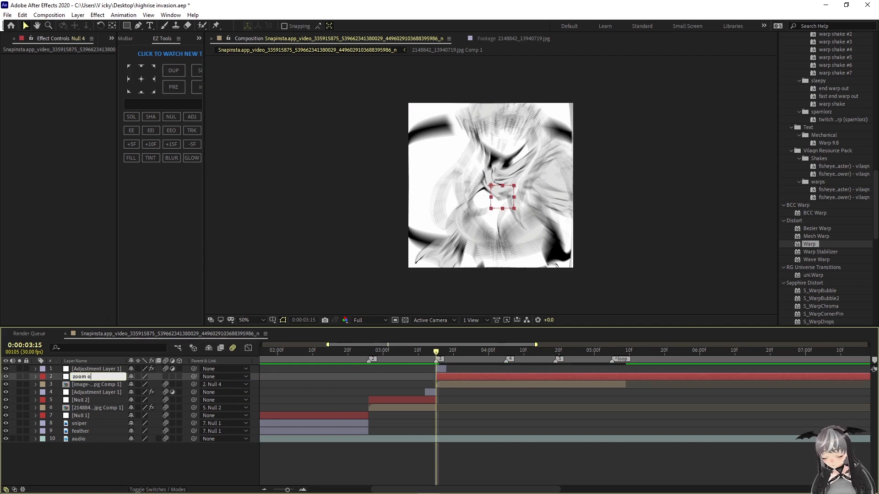
{"action": "type", "text": "ut"}
{"action": "key", "text": "Return"}
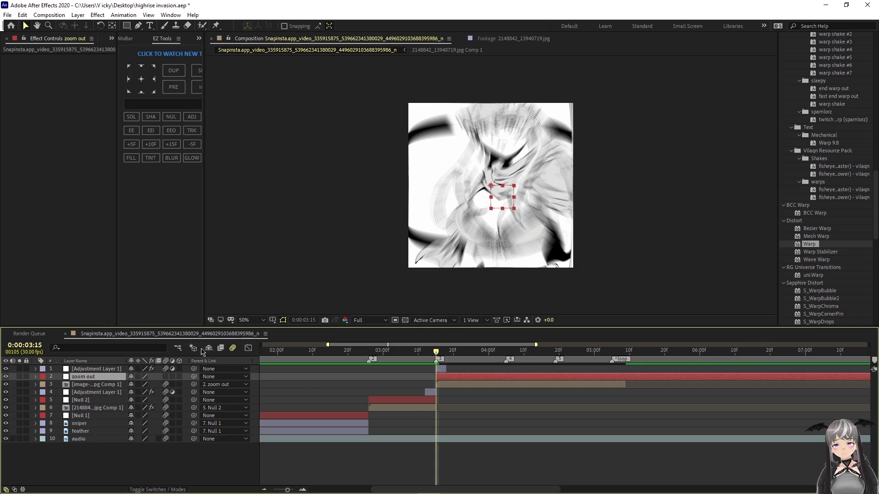
Step: Add a 100% Scale keyframe to the zoom out null and move it to about 0:00:04:10
{"action": "key", "text": "s"}
{"action": "left_click", "coordinate": [58, 385]}
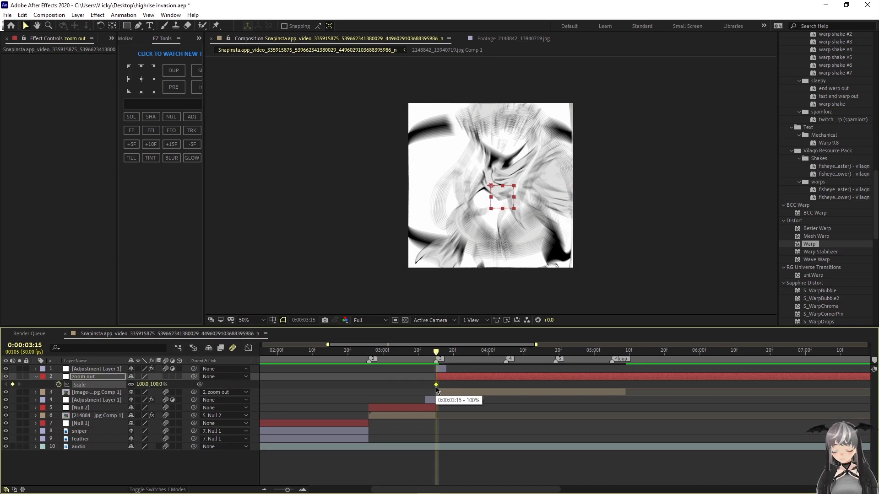
{"action": "left_click_drag", "start_coordinate": [437, 387], "coordinate": [523, 387]}
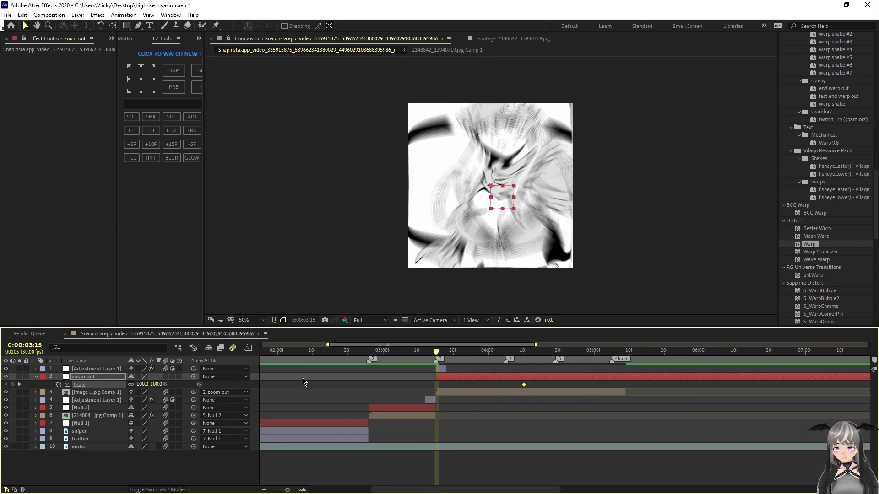
Step: Add a 132% Scale keyframe to the zoom out null at 0:00:03:15 and apply Easy Ease to both Scale keyframes
{"action": "left_click_drag", "start_coordinate": [144, 384], "coordinate": [524, 387]}
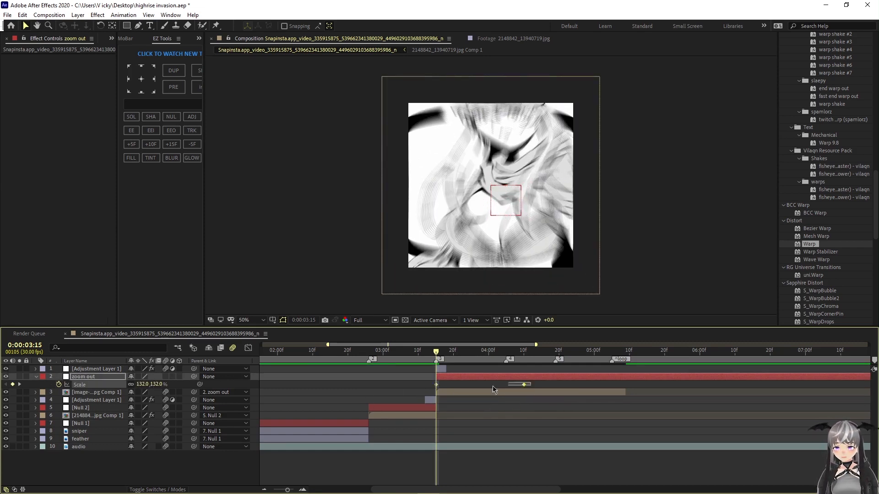
{"action": "key", "text": "F9"}
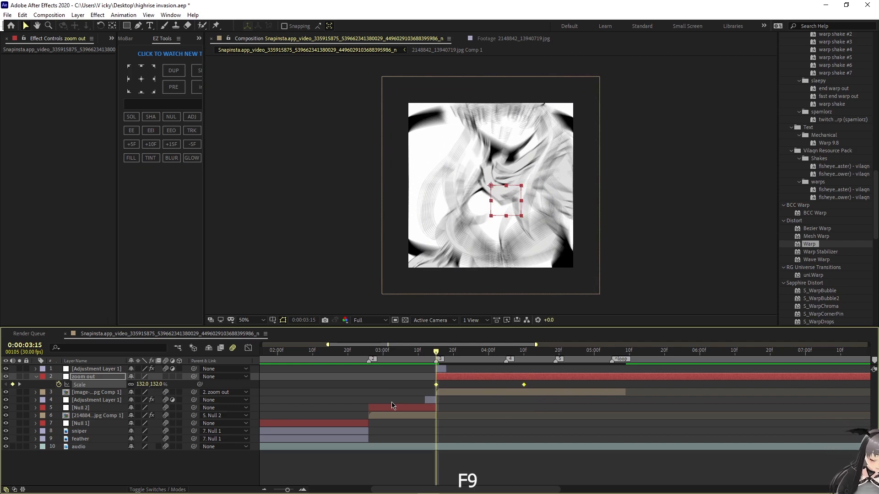
Step: Reshape the zoom out null's Scale curve so it drops steeply at the start and eases out long into the last keyframe
{"action": "key", "text": "shift+F3"}
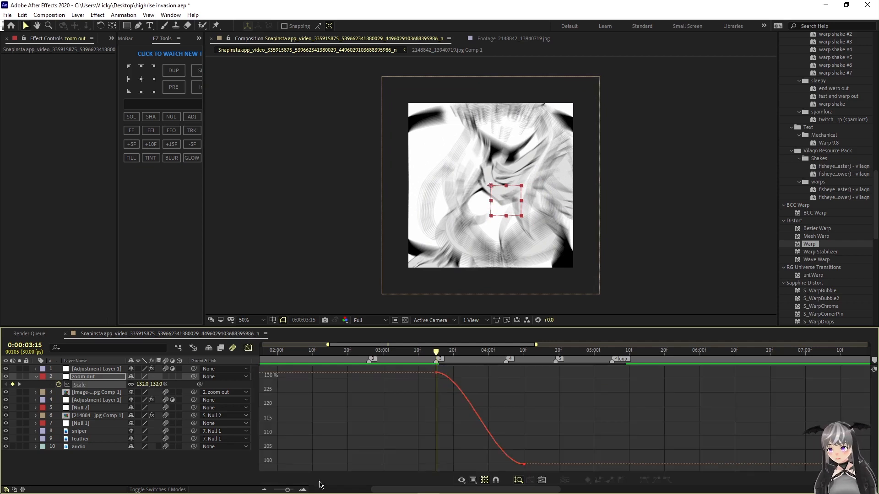
{"action": "scroll", "coordinate": [398, 490], "scroll_direction": "left", "scroll_amount": 5}
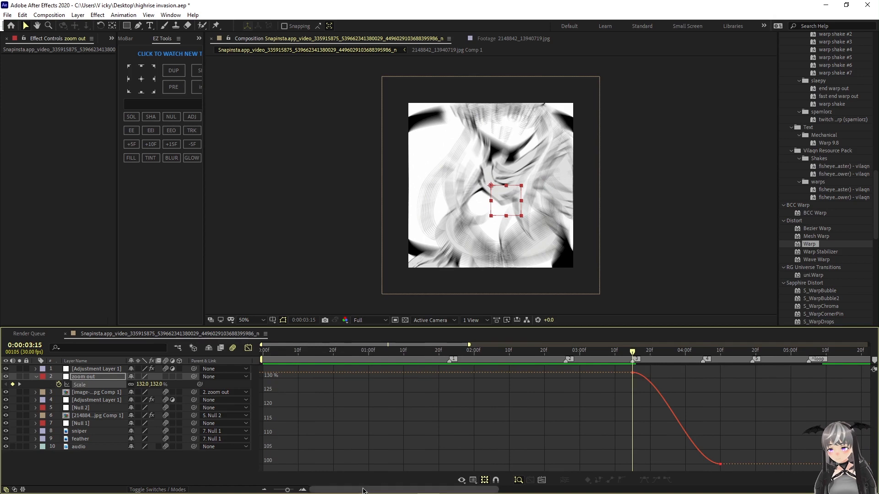
{"action": "scroll", "coordinate": [418, 491], "scroll_direction": "right", "scroll_amount": 5}
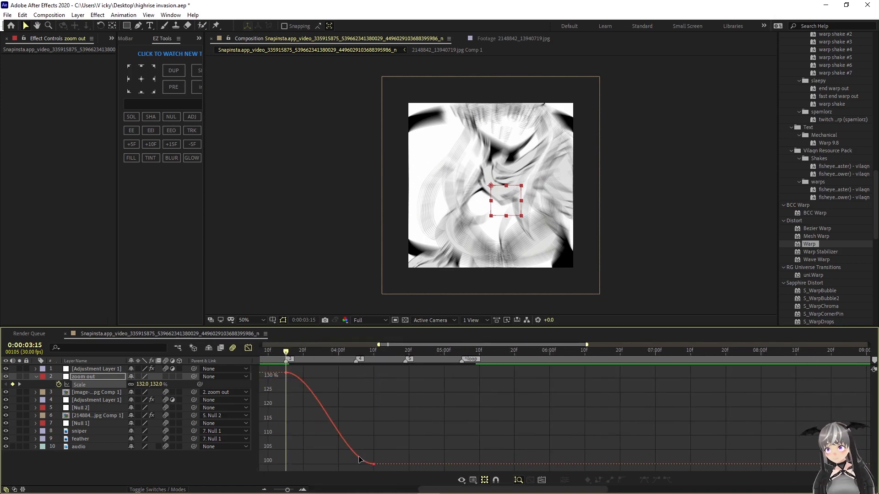
{"action": "left_click", "coordinate": [373, 464]}
{"action": "left_click_drag", "start_coordinate": [345, 465], "coordinate": [286, 465]}
{"action": "left_click_drag", "start_coordinate": [315, 376], "coordinate": [292, 377]}
{"action": "key", "text": "shift+F3"}
Step: Preview the zoom-out twice and move the null's last Scale keyframe to about 0:00:04:12
{"action": "left_click", "coordinate": [264, 362]}
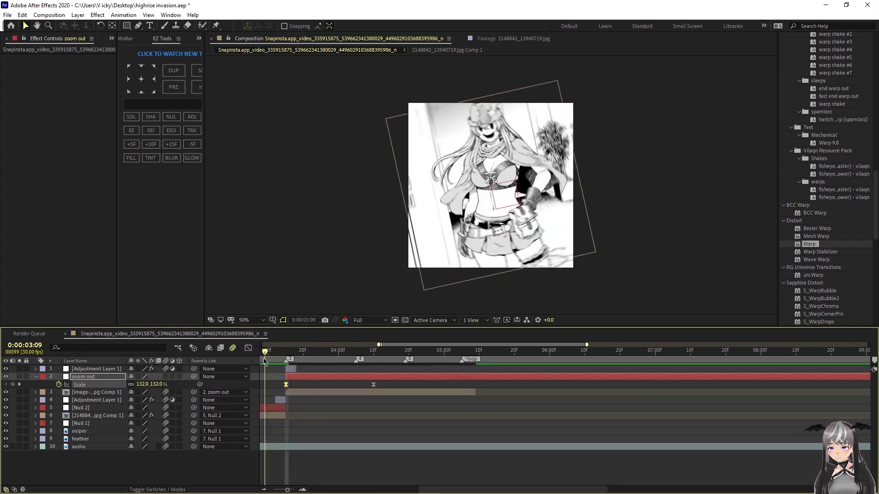
{"action": "key", "text": "space"}
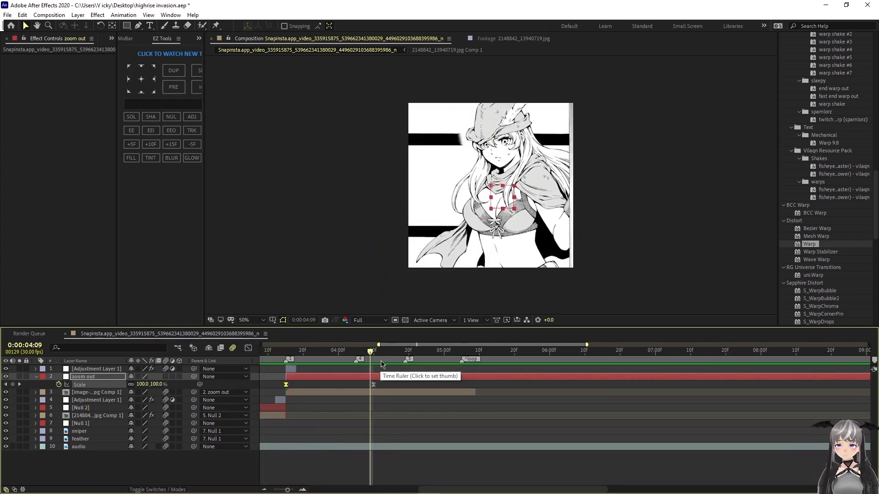
{"action": "left_click", "coordinate": [272, 362]}
{"action": "key", "text": "space"}
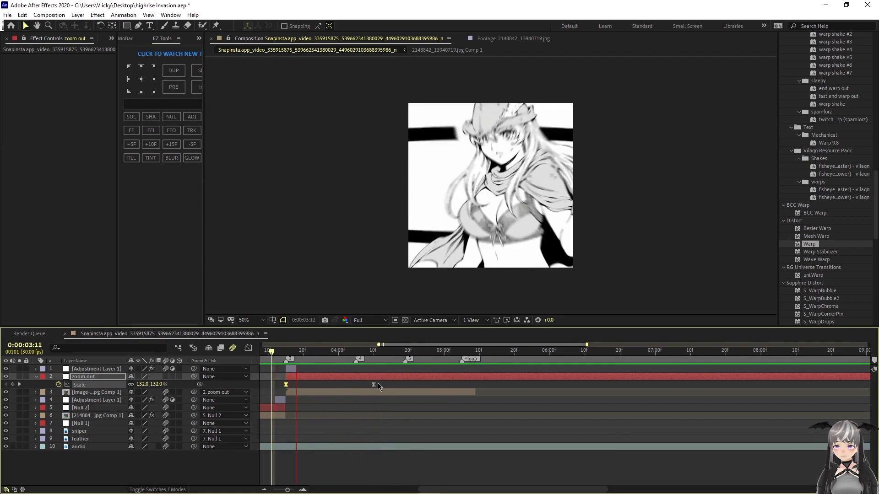
{"action": "left_click_drag", "start_coordinate": [374, 384], "coordinate": [381, 385]}
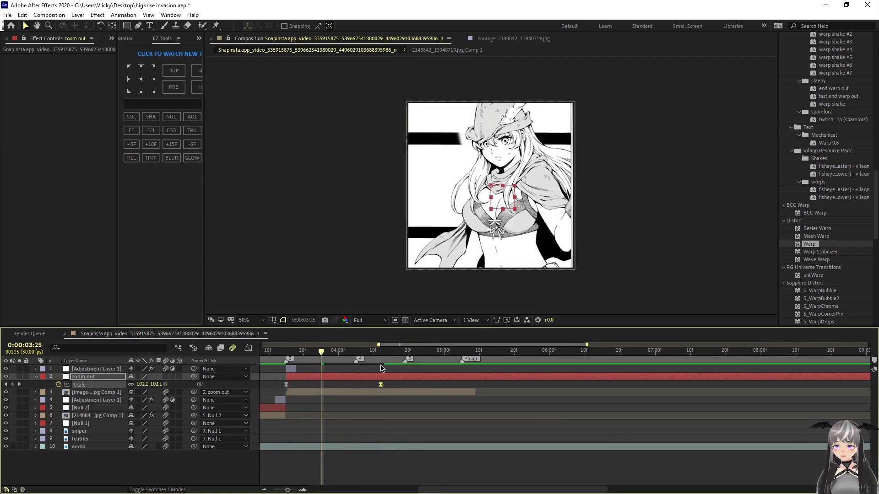
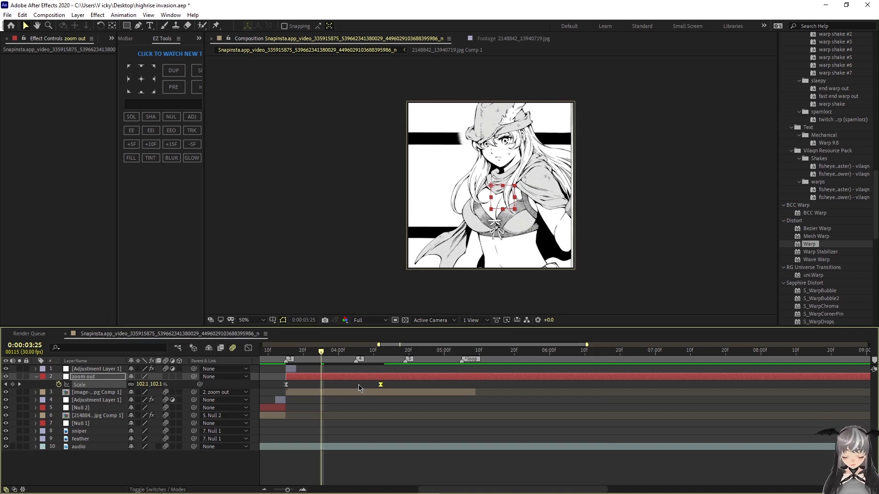
Step: Create a null object directly above the zoom out null and trim its start to 0:00:03:15
{"action": "left_click_drag", "start_coordinate": [319, 366], "coordinate": [300, 370]}
{"action": "right_click", "coordinate": [159, 475]}
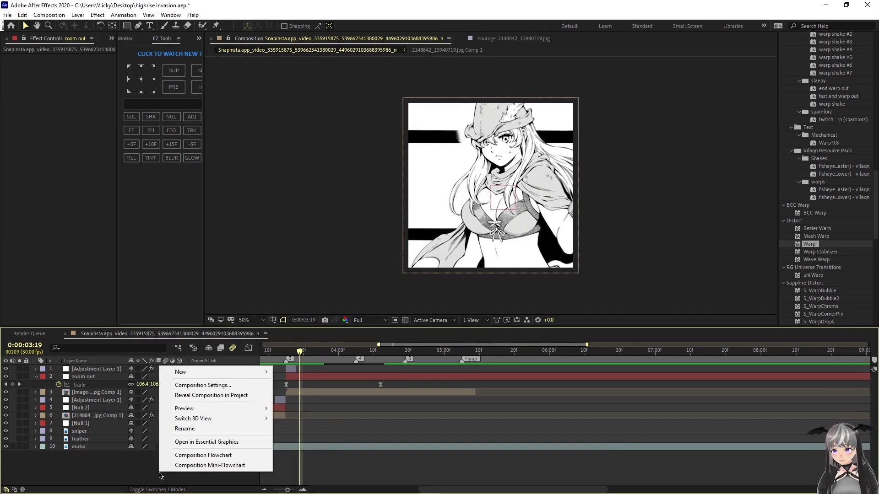
{"action": "right_click", "coordinate": [133, 463]}
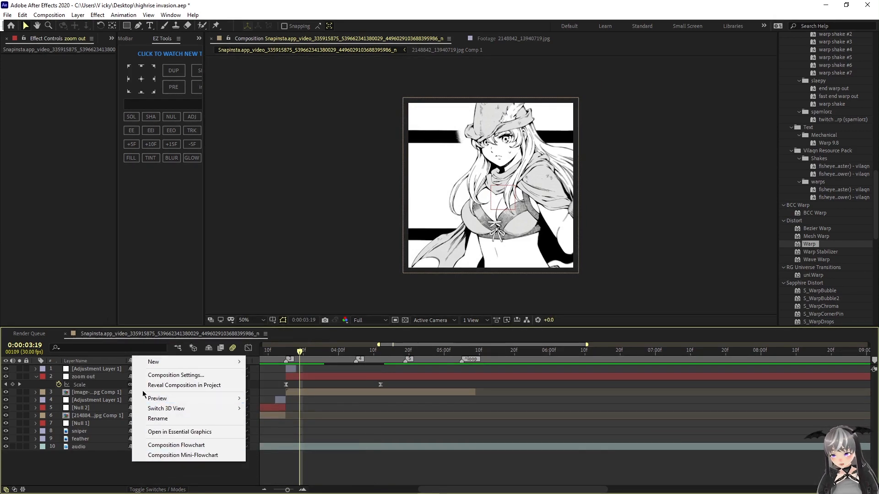
{"action": "mouse_move", "coordinate": [156, 362]}
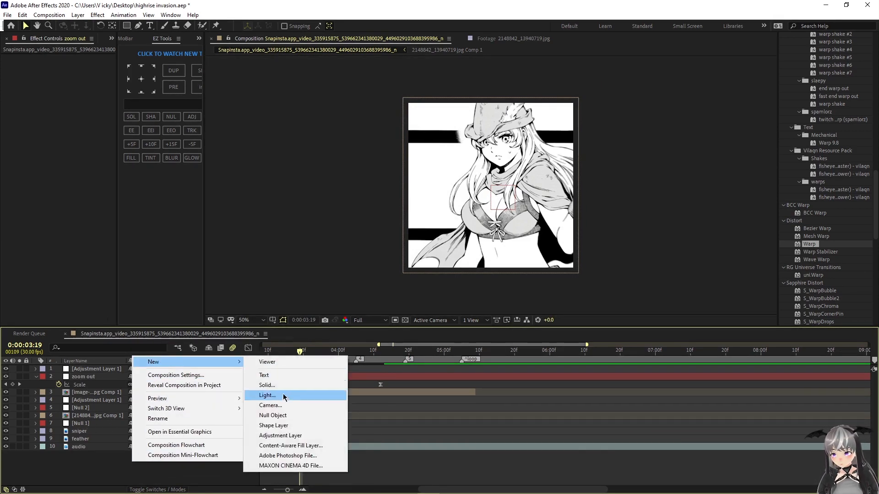
{"action": "left_click", "coordinate": [259, 417]}
{"action": "left_click_drag", "start_coordinate": [73, 369], "coordinate": [73, 383]}
{"action": "key", "text": "j"}
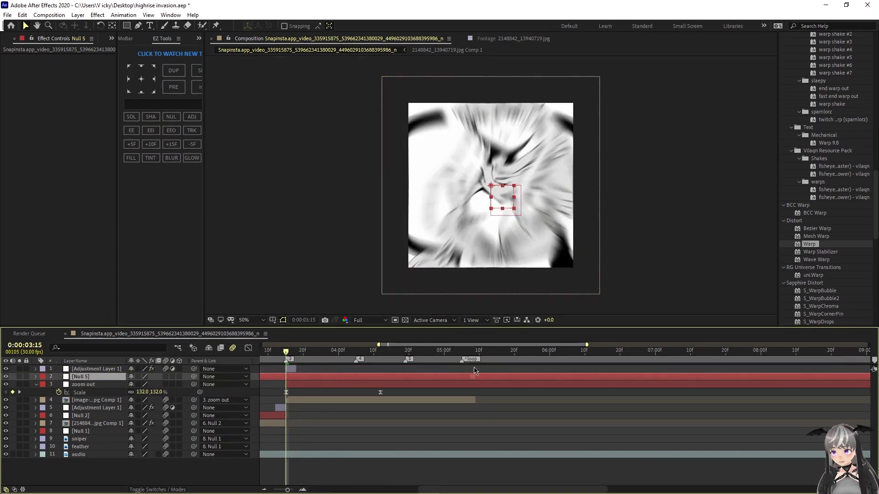
{"action": "key", "text": "alt+bracketleft"}
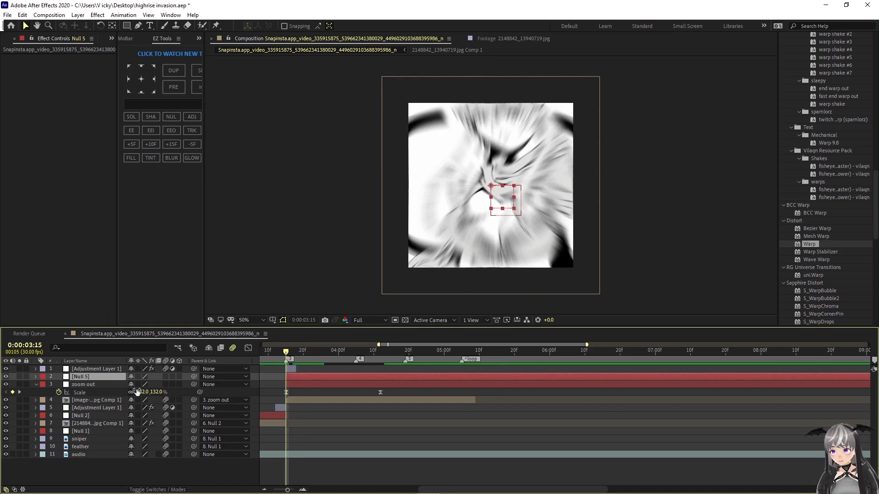
Step: Rename the new null as "slide down"
{"action": "key", "text": "Return"}
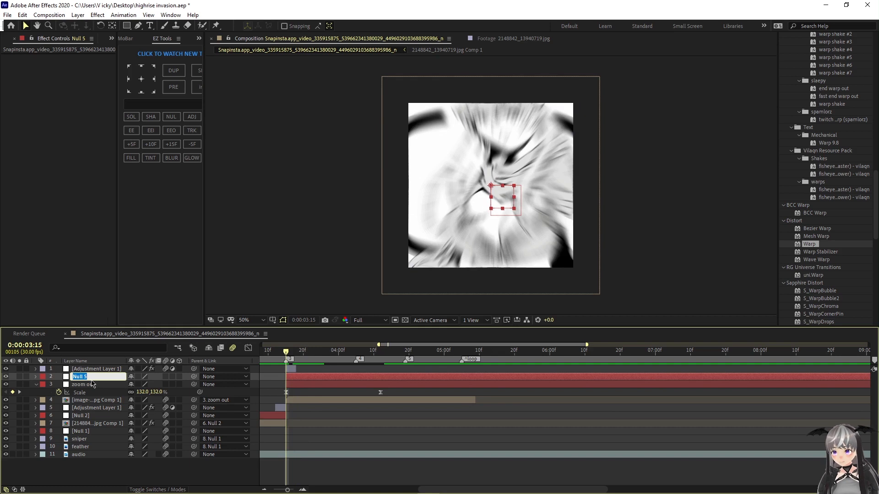
{"action": "type", "text": "slide"}
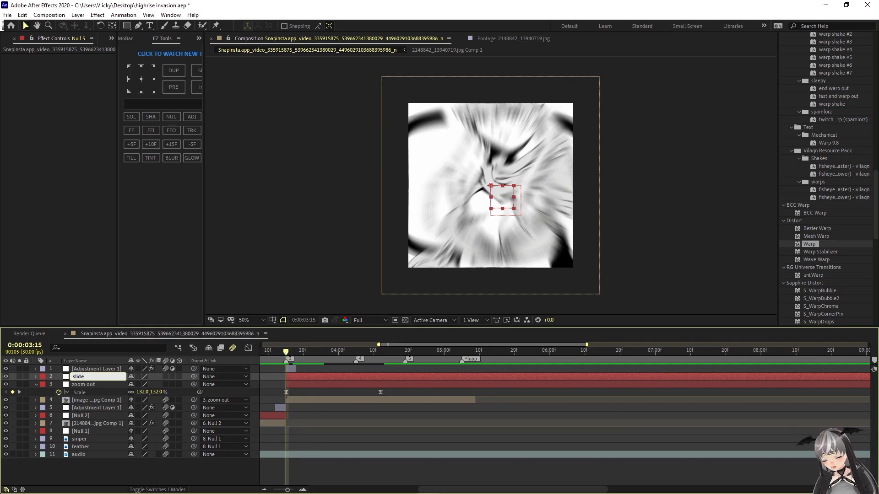
{"action": "type", "text": " down"}
{"action": "key", "text": "Return"}
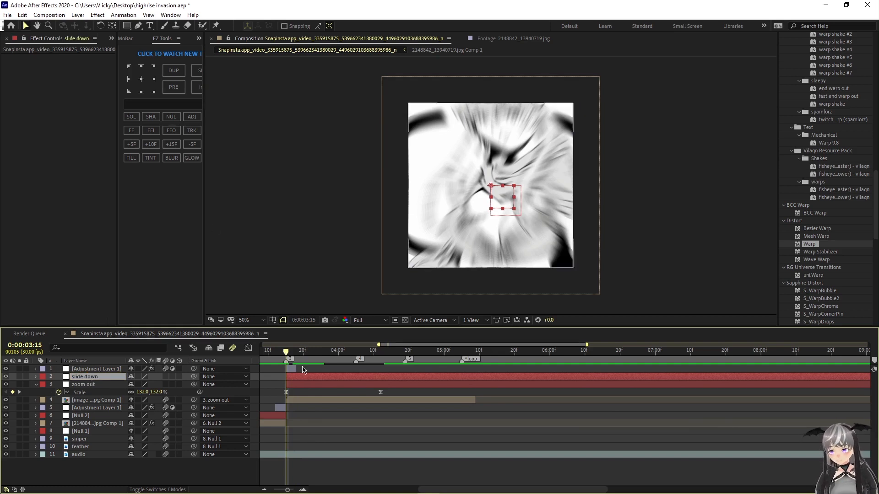
Step: Move the playhead to the last zoom-out keyframe and extend the image comp's end to about 0:00:07:06
{"action": "left_click_drag", "start_coordinate": [297, 352], "coordinate": [366, 362]}
{"action": "key", "text": "k"}
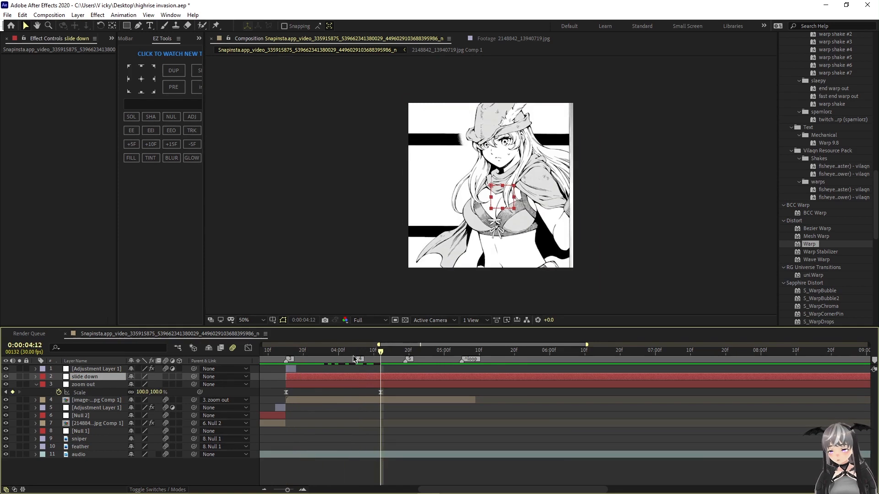
{"action": "left_click", "coordinate": [426, 398]}
{"action": "left_click_drag", "start_coordinate": [475, 400], "coordinate": [676, 400]}
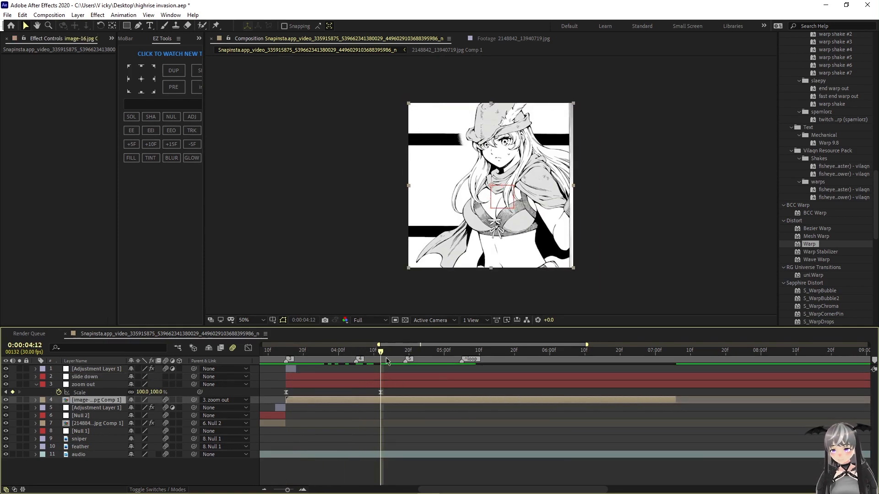
Step: Move the playhead to marker 4 at 0:00:04:05 and look through the project's imported manga images for the next panel
{"action": "left_click", "coordinate": [356, 351]}
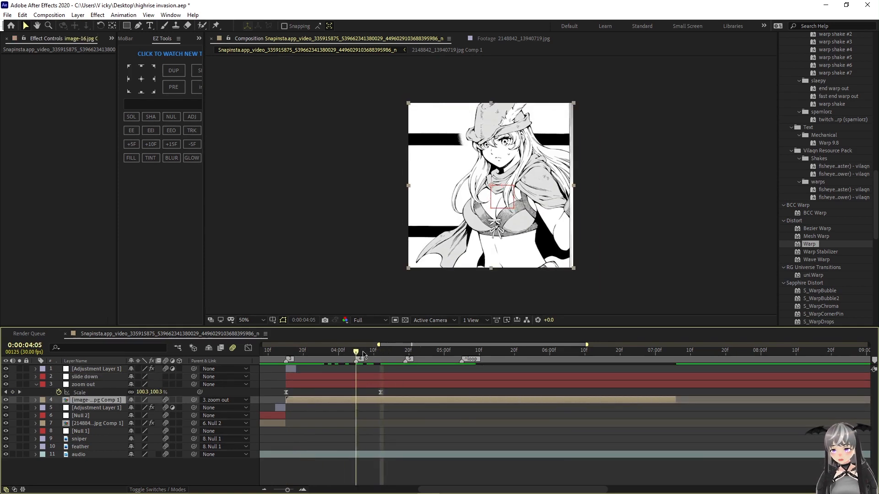
{"action": "left_click", "coordinate": [112, 38]}
{"action": "left_click", "coordinate": [125, 48]}
{"action": "left_click", "coordinate": [35, 176]}
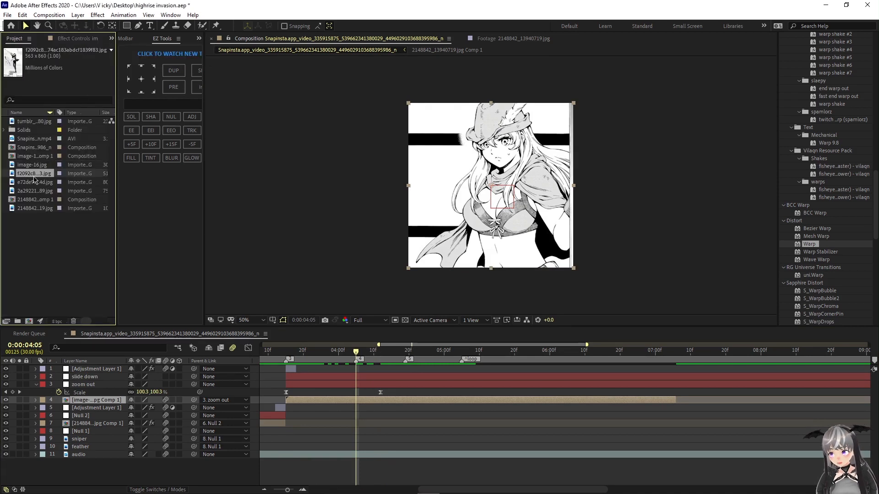
{"action": "left_click", "coordinate": [30, 183]}
{"action": "left_click", "coordinate": [23, 191]}
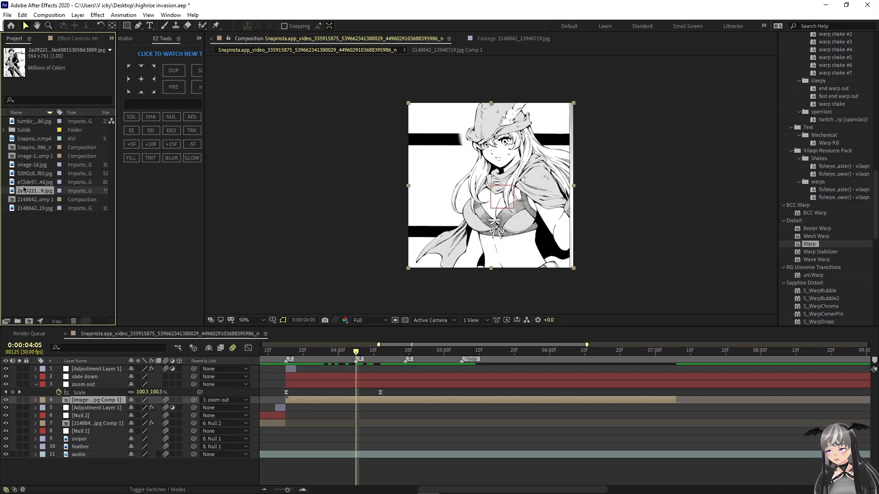
Step: Add the f2092c8 rifleman image above the image comp layer, starting at 0:00:04:05, and set its scale to 127%
{"action": "left_click", "coordinate": [26, 183]}
{"action": "left_click", "coordinate": [27, 174]}
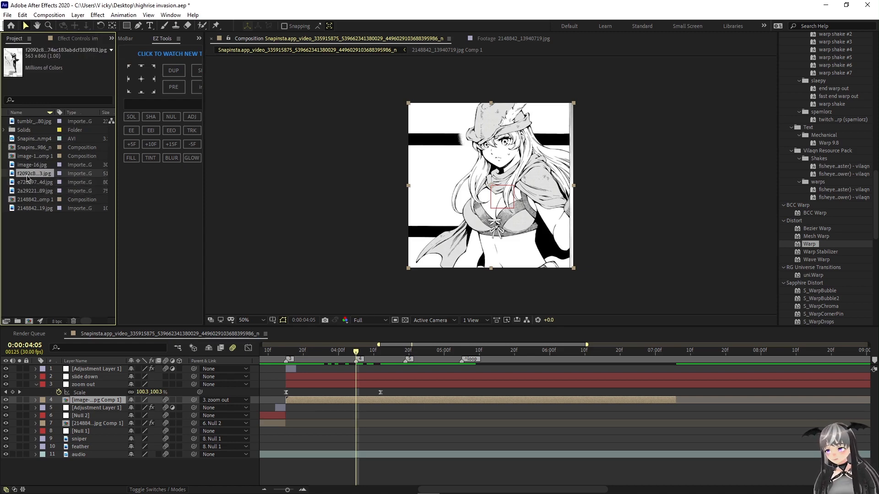
{"action": "left_click_drag", "start_coordinate": [27, 178], "coordinate": [349, 394]}
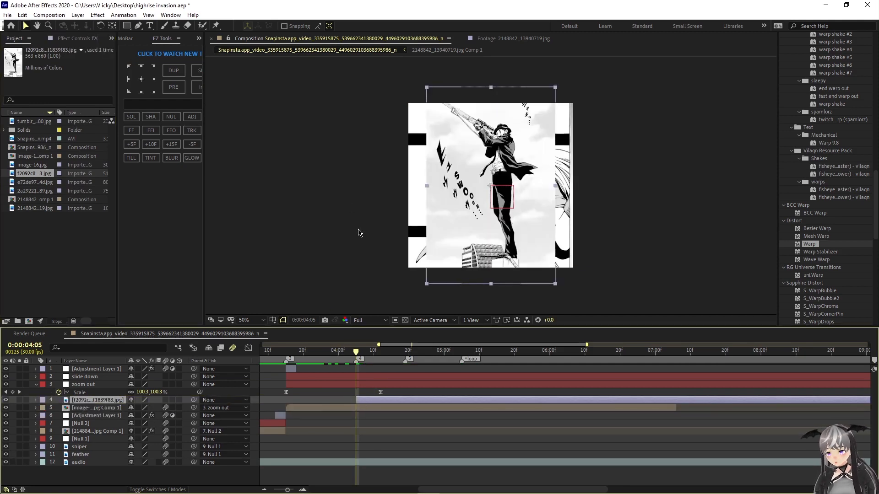
{"action": "key", "text": "s"}
{"action": "left_click_drag", "start_coordinate": [136, 408], "coordinate": [164, 416]}
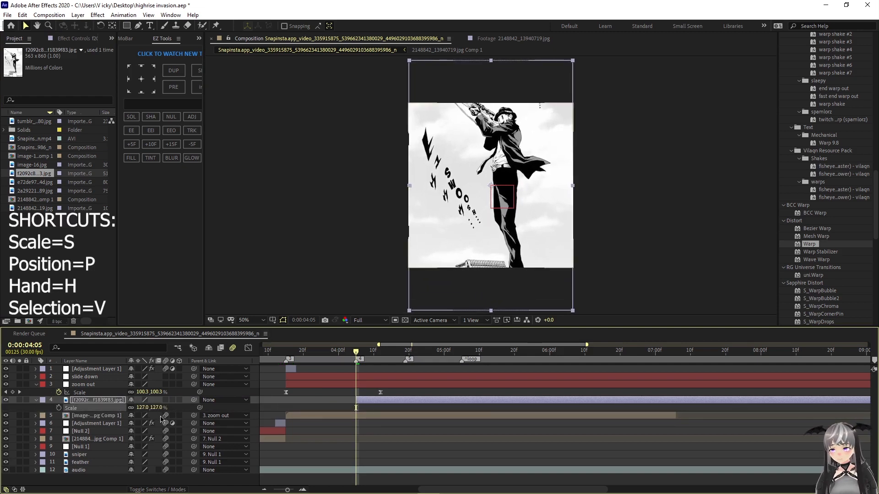
Step: Set the rifleman image layer's position to 360, 1266 so it sits directly below the frame
{"action": "key", "text": "p"}
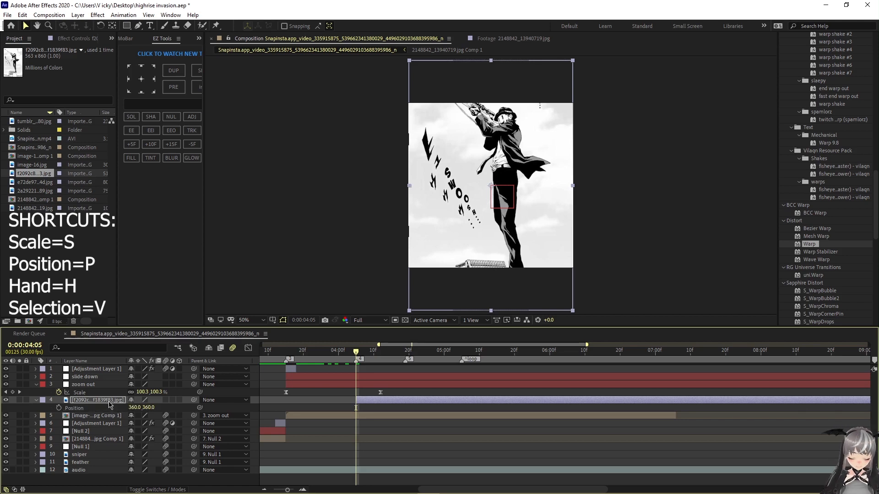
{"action": "left_click_drag", "start_coordinate": [142, 409], "coordinate": [491, 174]}
{"action": "key", "text": "comma"}
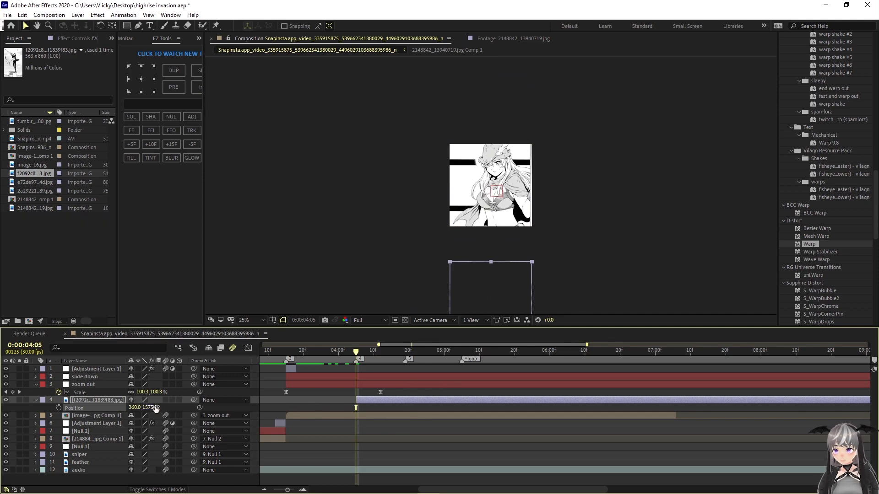
{"action": "left_click_drag", "start_coordinate": [150, 408], "coordinate": [34, 387]}
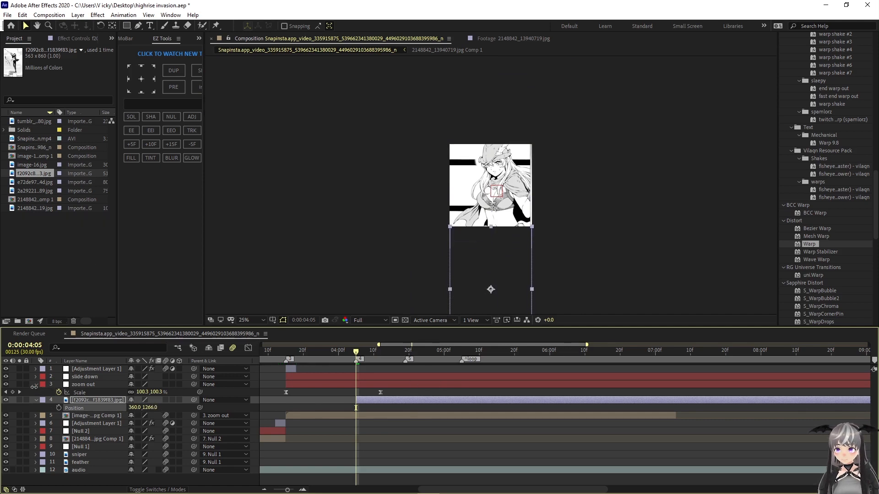
{"action": "left_click", "coordinate": [324, 246]}
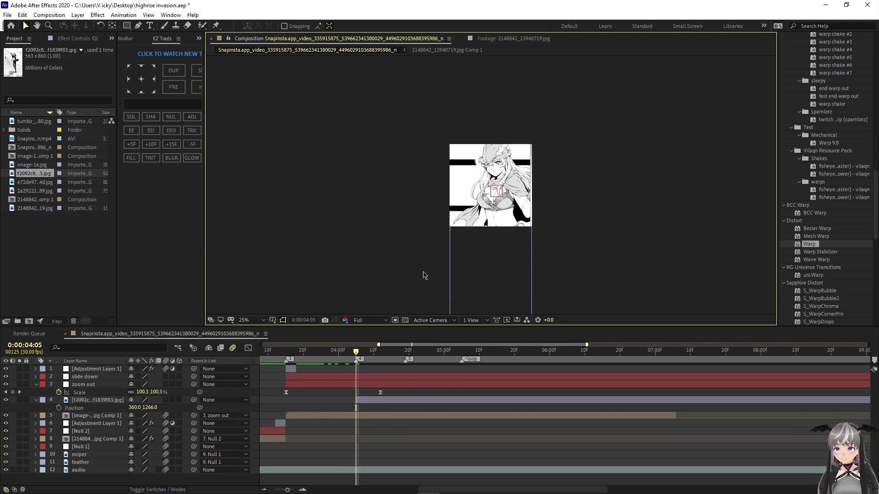
{"action": "left_click", "coordinate": [366, 400]}
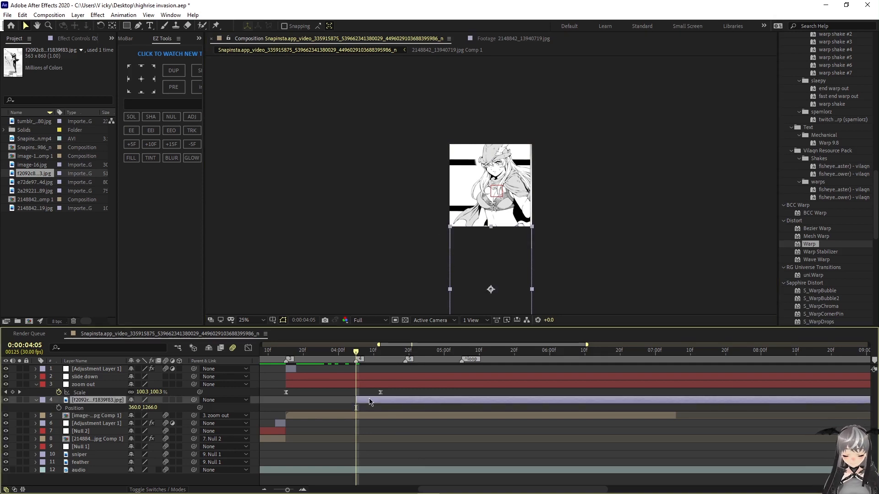
{"action": "key", "text": "p"}
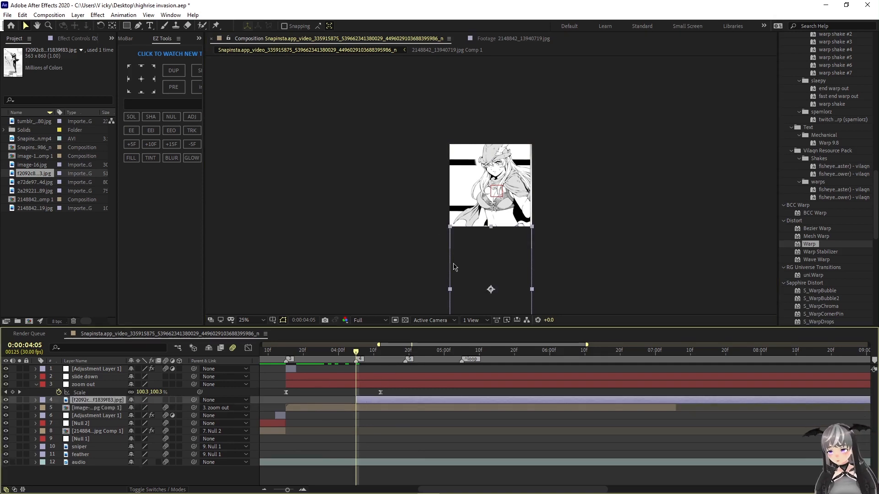
{"action": "key", "text": "period"}
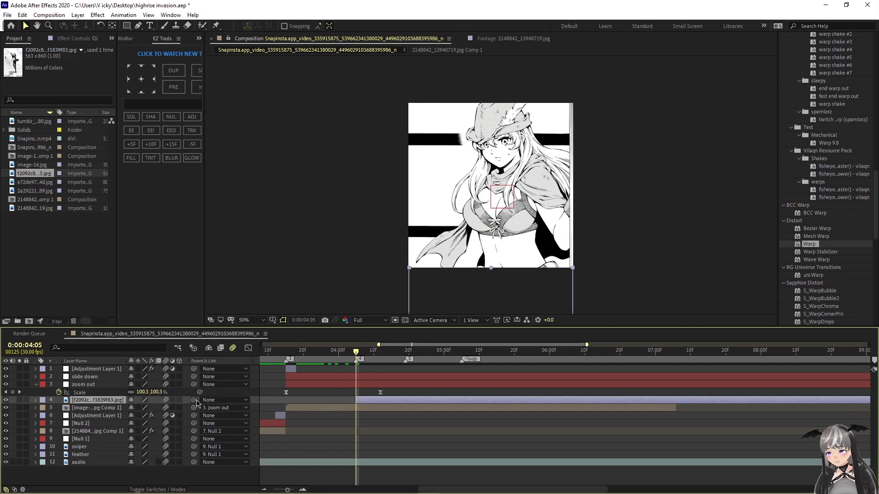
Step: Save the project and parent the rifleman image layer to the slide down null
{"action": "left_click", "coordinate": [7, 14]}
{"action": "left_click", "coordinate": [22, 100]}
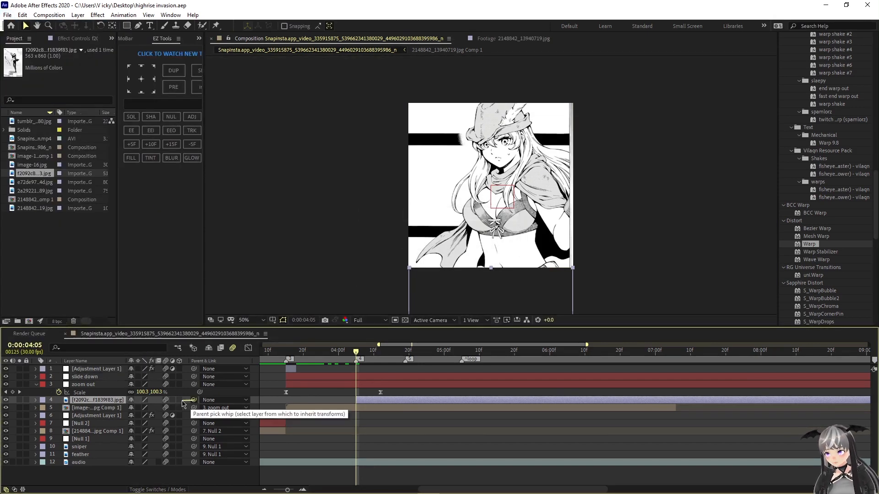
{"action": "left_click_drag", "start_coordinate": [194, 401], "coordinate": [96, 381]}
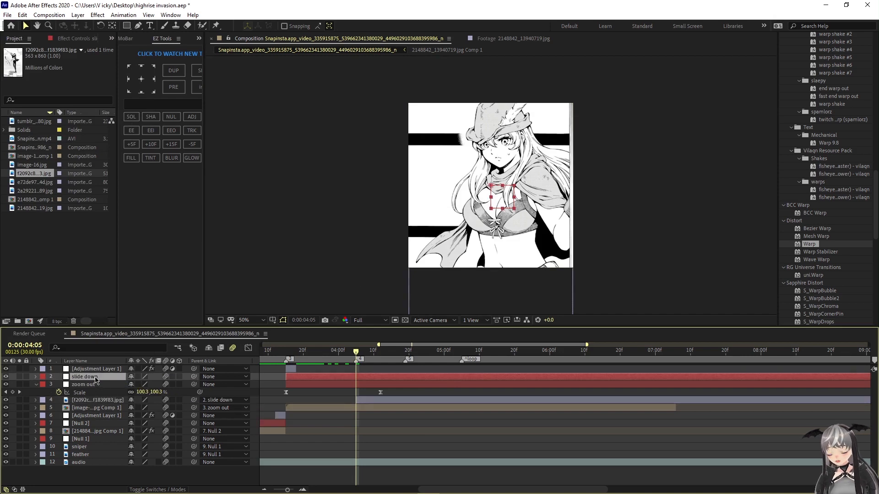
Step: Add a starting Position keyframe to the slide down null at 0:00:04:05 and move the playhead to 0:00:04:28
{"action": "key", "text": "p"}
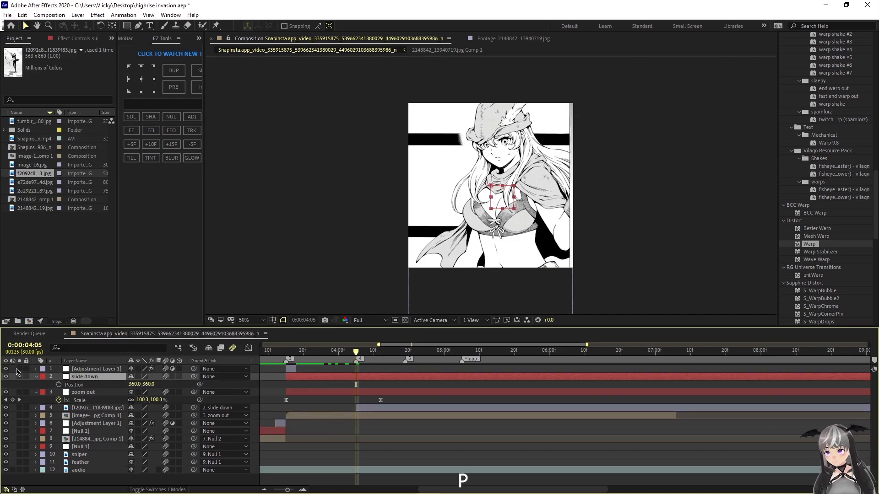
{"action": "left_click", "coordinate": [59, 385]}
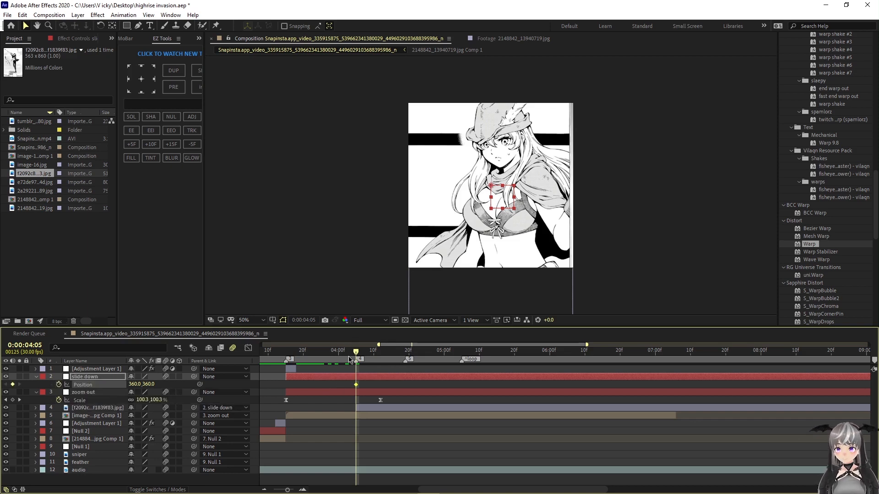
{"action": "left_click_drag", "start_coordinate": [357, 352], "coordinate": [438, 365]}
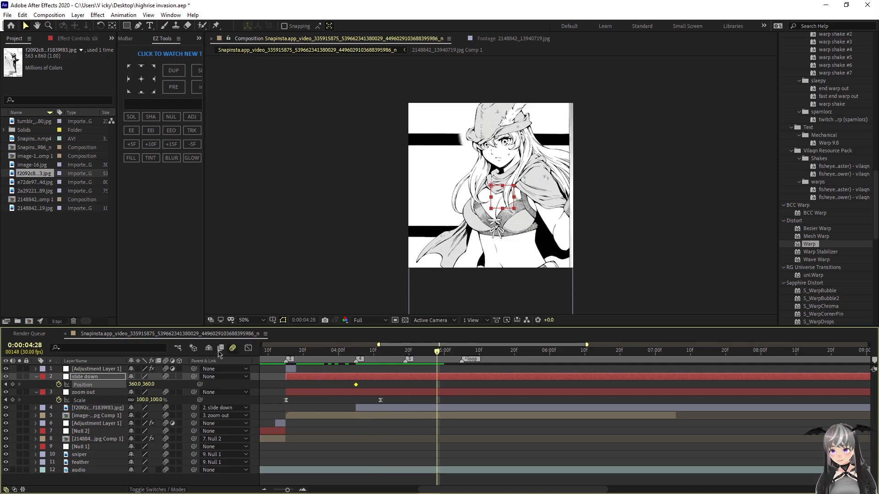
{"action": "left_click_drag", "start_coordinate": [150, 384], "coordinate": [96, 376]}
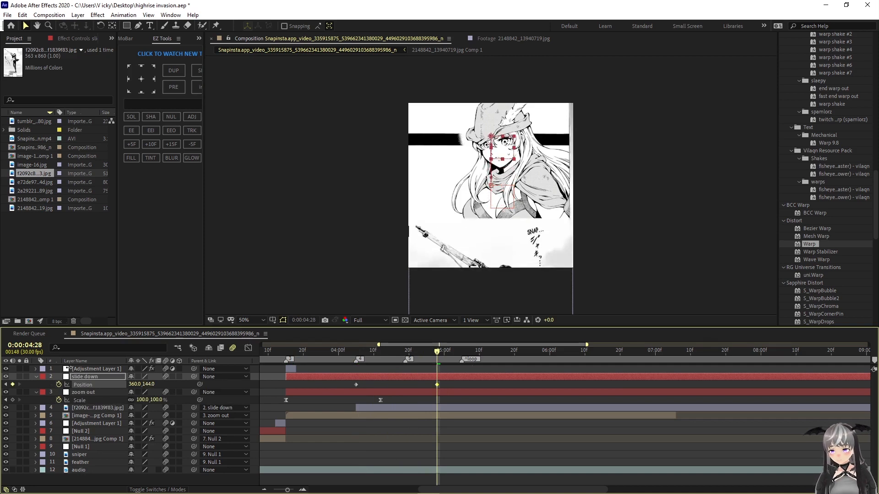
{"action": "key", "text": "ctrl+z"}
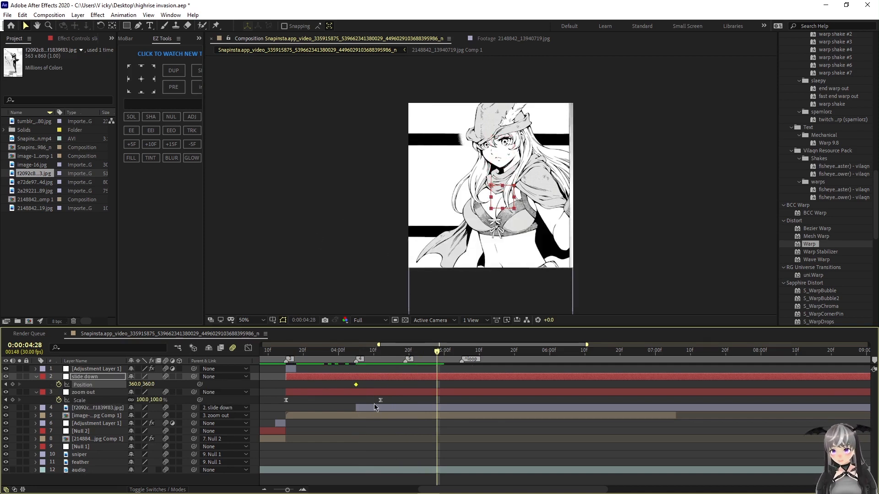
Step: Parent the zoom out null to the slide down null
{"action": "left_click", "coordinate": [100, 408]}
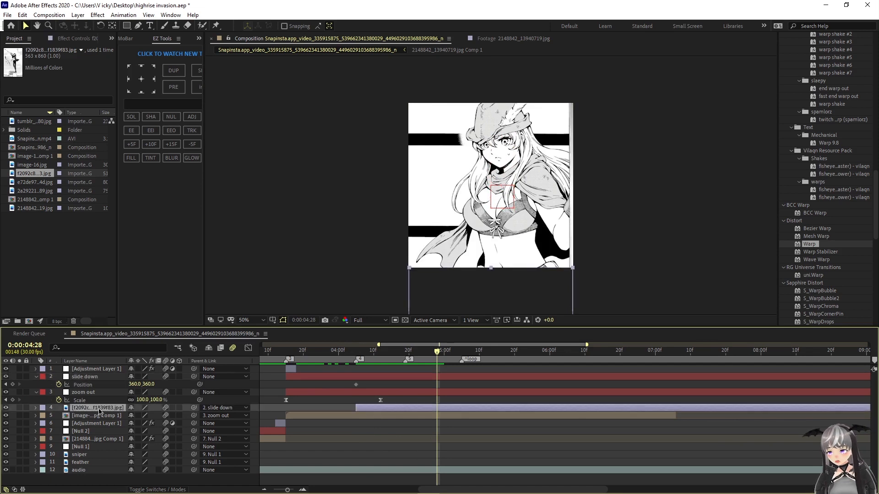
{"action": "left_click", "coordinate": [104, 415]}
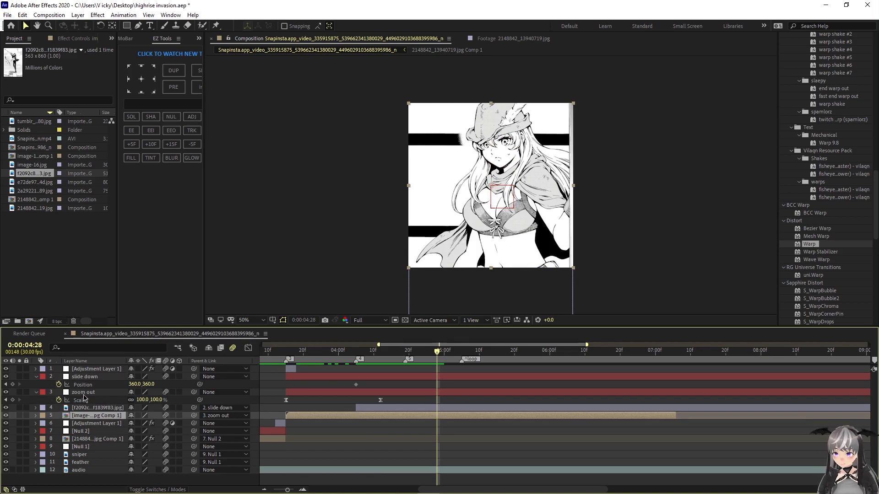
{"action": "left_click", "coordinate": [84, 395]}
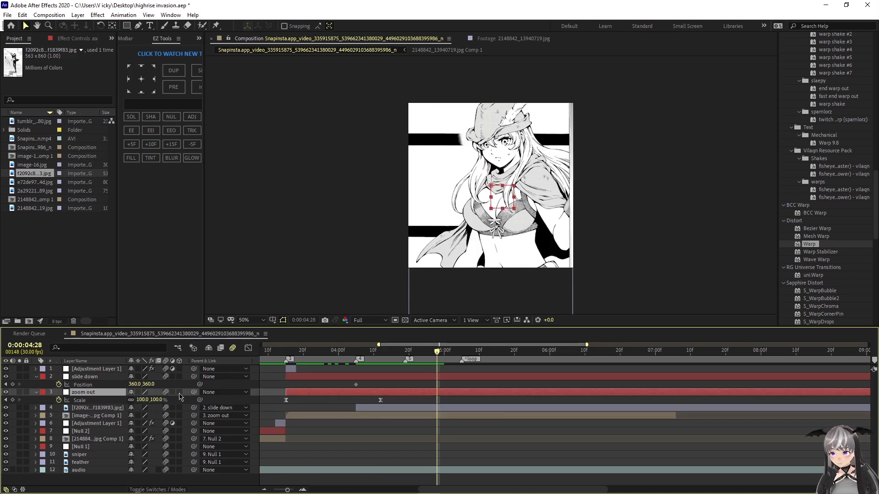
{"action": "left_click_drag", "start_coordinate": [194, 392], "coordinate": [83, 377]}
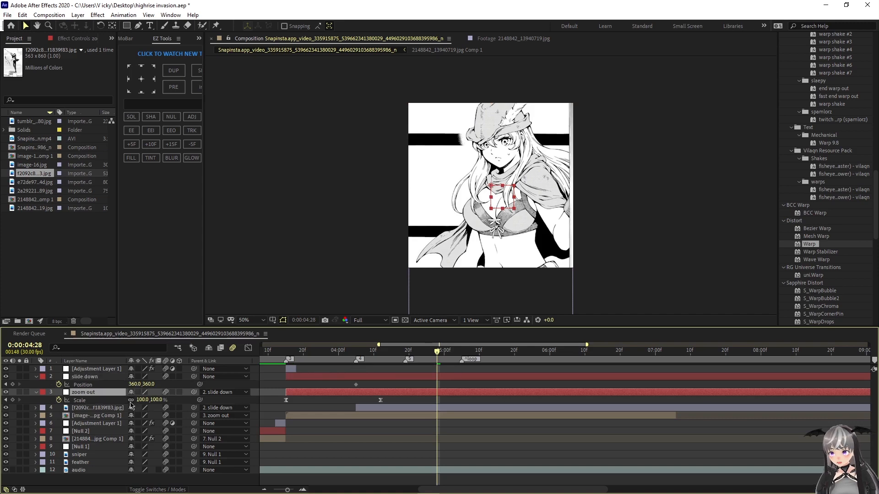
Step: Set the slide down null's position to 360, -424 at 0:00:04:28 and preview the slide
{"action": "left_click_drag", "start_coordinate": [147, 384], "coordinate": [13, 363]}
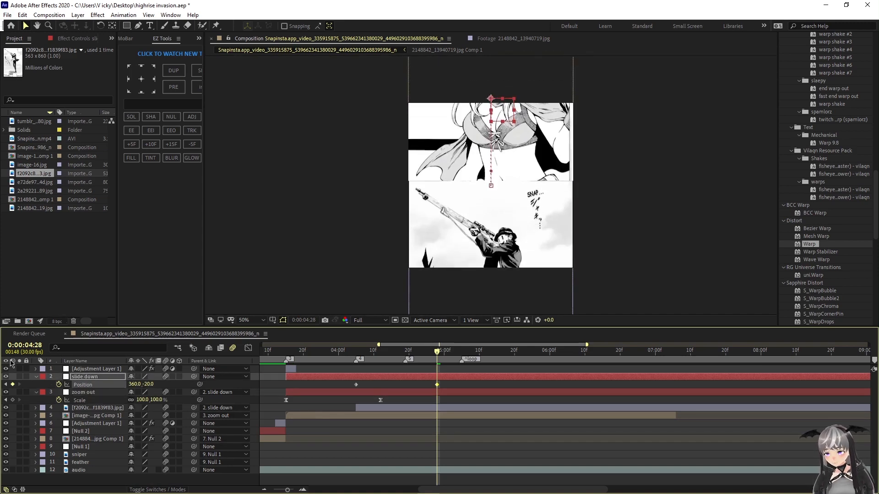
{"action": "left_click_drag", "start_coordinate": [145, 384], "coordinate": [2, 345]}
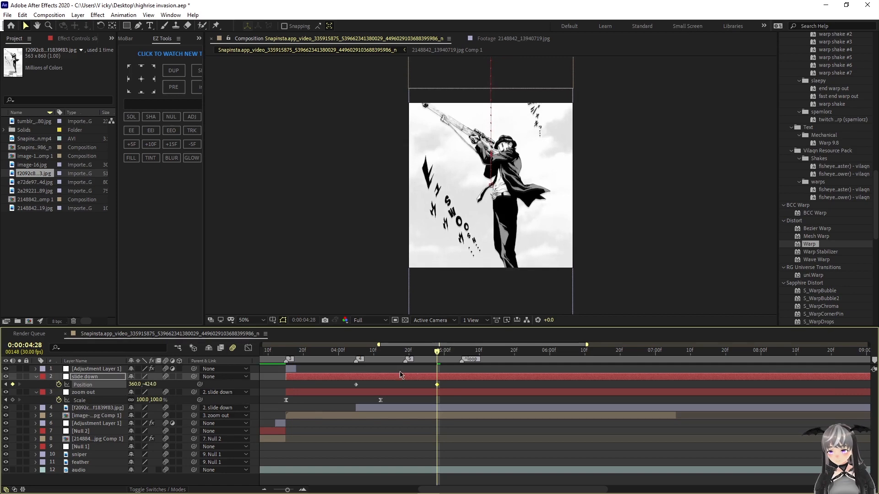
{"action": "left_click_drag", "start_coordinate": [438, 352], "coordinate": [282, 362]}
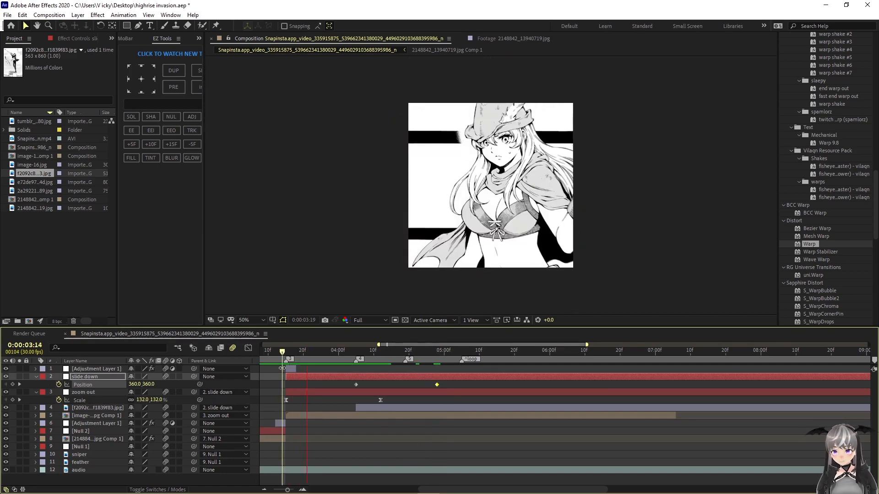
{"action": "key", "text": "space"}
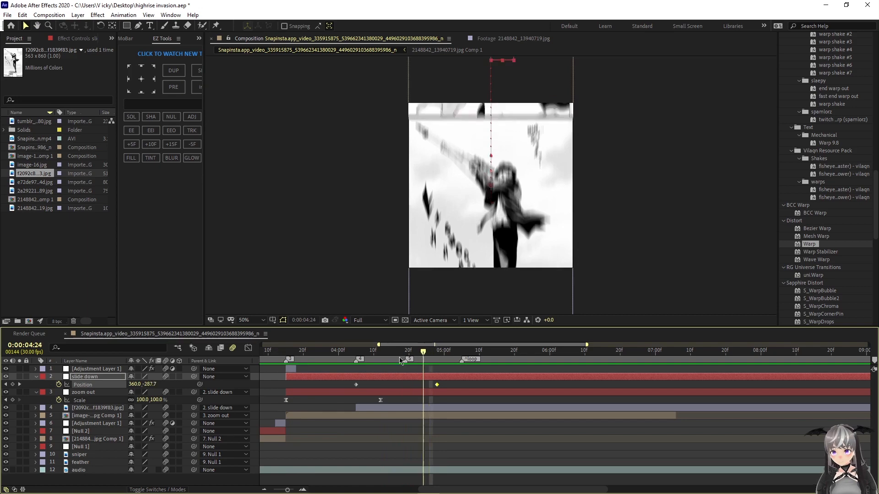
{"action": "left_click_drag", "start_coordinate": [400, 357], "coordinate": [270, 372]}
{"action": "key", "text": "space"}
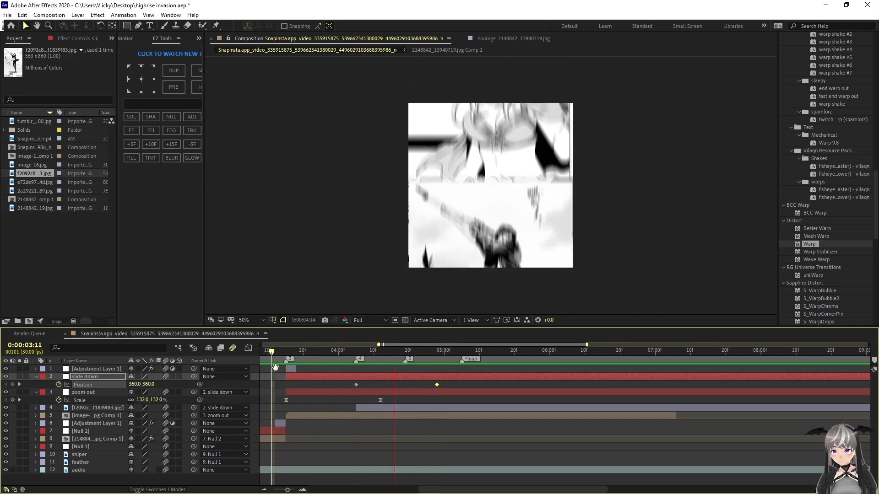
Step: Shift both slide down Position keyframes earlier so they begin shortly after marker 3, and apply Easy Ease to them
{"action": "left_click_drag", "start_coordinate": [426, 348], "coordinate": [339, 352]}
{"action": "left_click_drag", "start_coordinate": [446, 383], "coordinate": [308, 389]}
{"action": "left_click_drag", "start_coordinate": [392, 386], "coordinate": [298, 394]}
{"action": "left_click", "coordinate": [405, 387]}
{"action": "key", "text": "F9"}
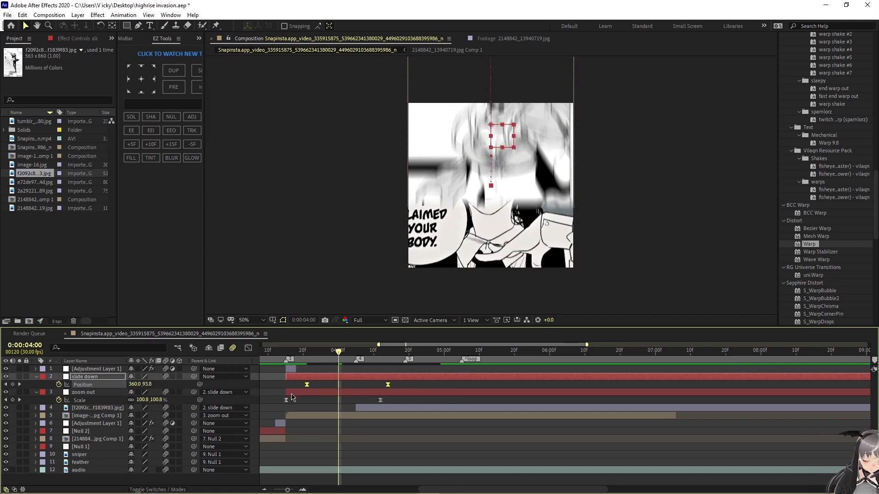
Step: Reshape the slide down Position speed graph into a narrower, steeper central peak by lengthening the influence of both keyframes
{"action": "left_click", "coordinate": [248, 348]}
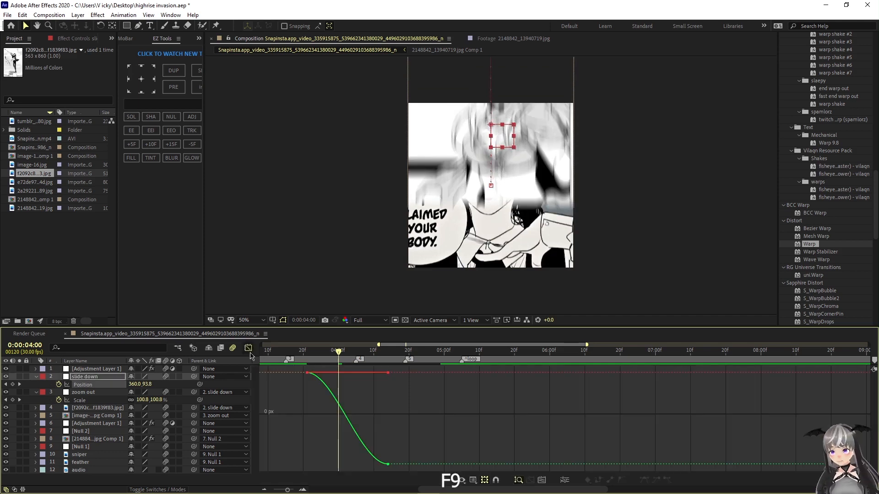
{"action": "left_click", "coordinate": [387, 489]}
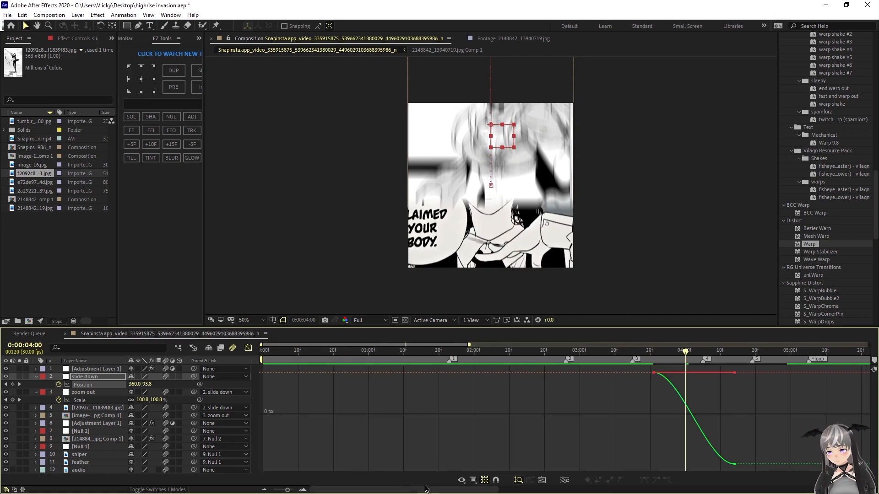
{"action": "right_click", "coordinate": [627, 386]}
{"action": "left_click", "coordinate": [641, 314]}
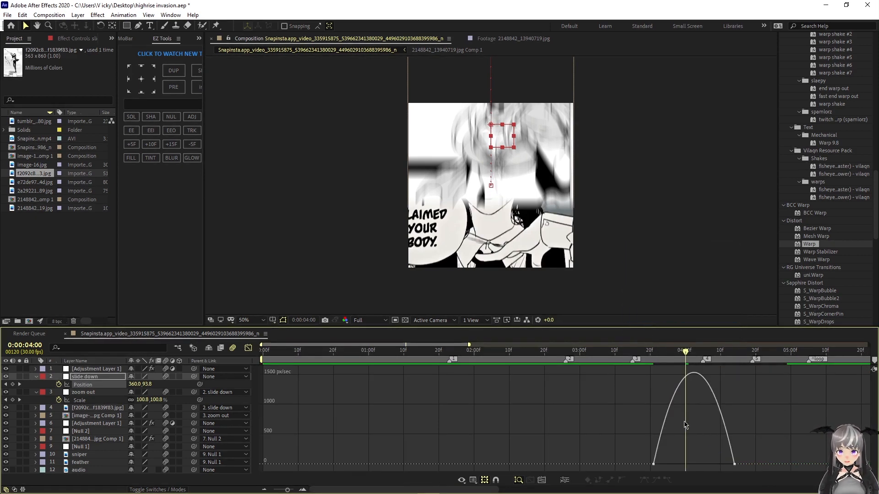
{"action": "left_click", "coordinate": [655, 465]}
{"action": "left_click_drag", "start_coordinate": [668, 464], "coordinate": [672, 463]}
{"action": "left_click_drag", "start_coordinate": [611, 445], "coordinate": [676, 465]}
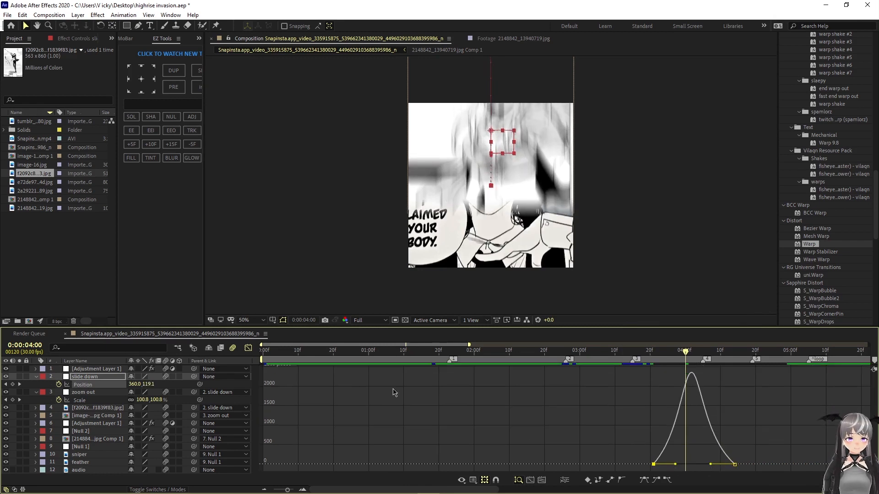
{"action": "left_click", "coordinate": [249, 349]}
Step: Make the rifleman image layer start at marker 3, in line with the slide down null, and preview the transition
{"action": "left_click_drag", "start_coordinate": [685, 354], "coordinate": [607, 354]}
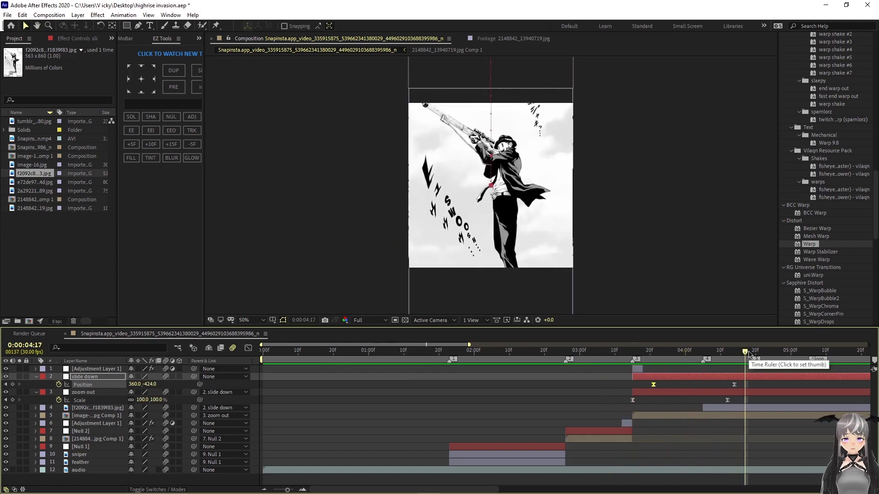
{"action": "mouse_move", "coordinate": [692, 353]}
{"action": "left_mouse_down"}
{"action": "mouse_move", "coordinate": [641, 362]}
{"action": "mouse_move", "coordinate": [685, 365]}
{"action": "left_mouse_up"}
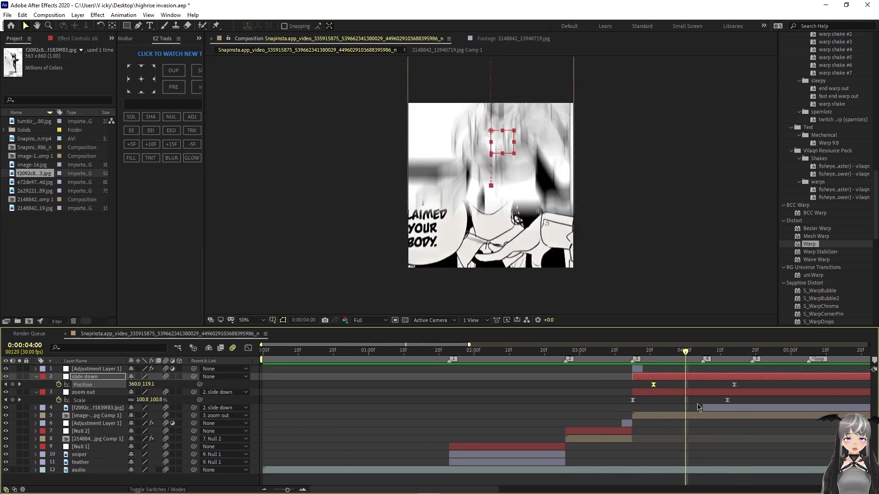
{"action": "left_click_drag", "start_coordinate": [699, 408], "coordinate": [636, 408]}
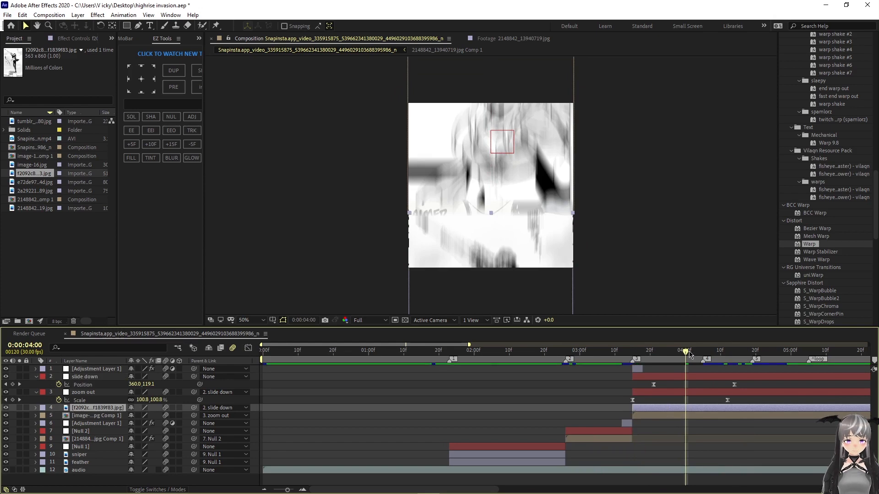
{"action": "left_click_drag", "start_coordinate": [689, 354], "coordinate": [619, 356]}
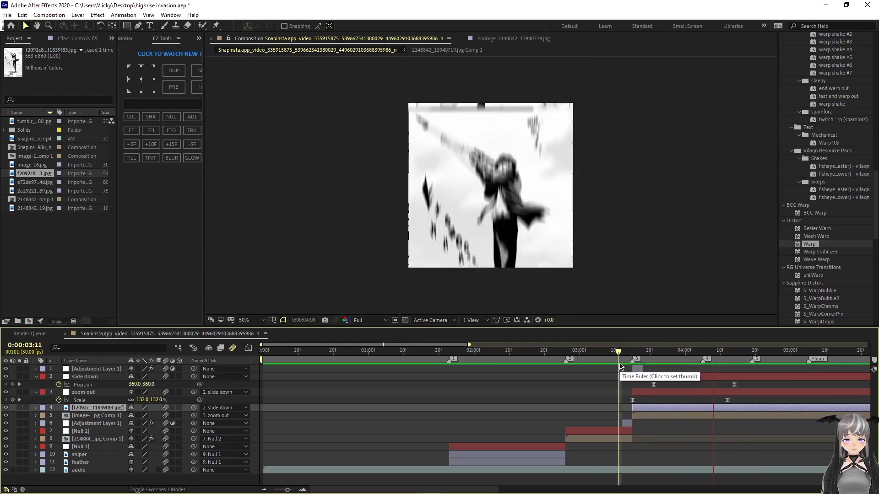
Step: Set the rifleman image layer's Position to 0, 881 at 0:00:04:06 to close the gap below the previous panel, and preview the slide
{"action": "key", "text": "space"}
{"action": "left_click_drag", "start_coordinate": [758, 350], "coordinate": [604, 353]}
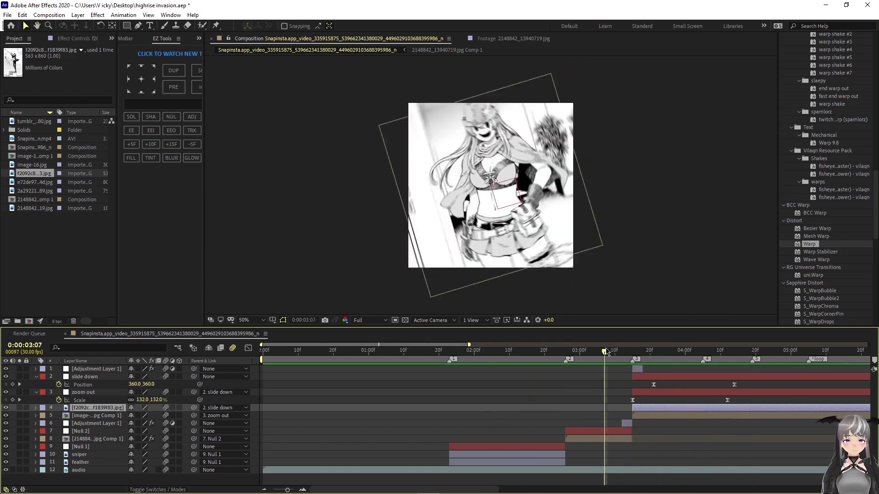
{"action": "key", "text": "space"}
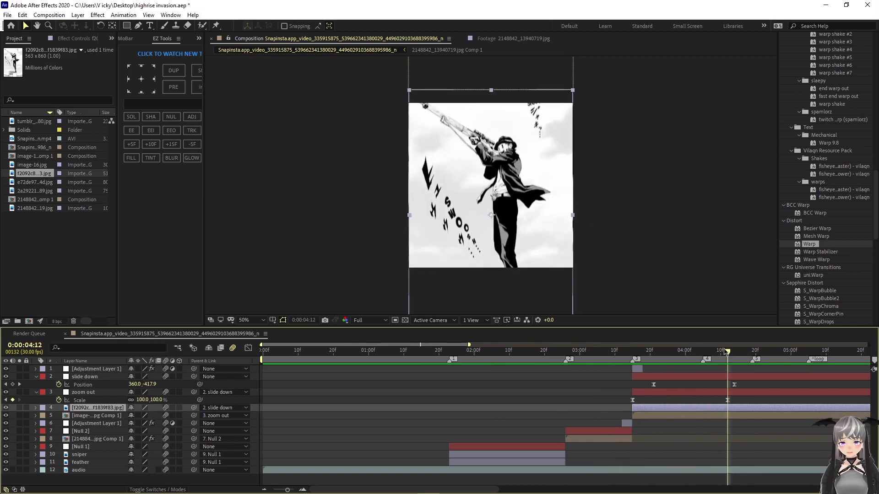
{"action": "mouse_move", "coordinate": [697, 356]}
{"action": "left_mouse_down"}
{"action": "mouse_move", "coordinate": [716, 353]}
{"action": "mouse_move", "coordinate": [705, 355]}
{"action": "left_mouse_up"}
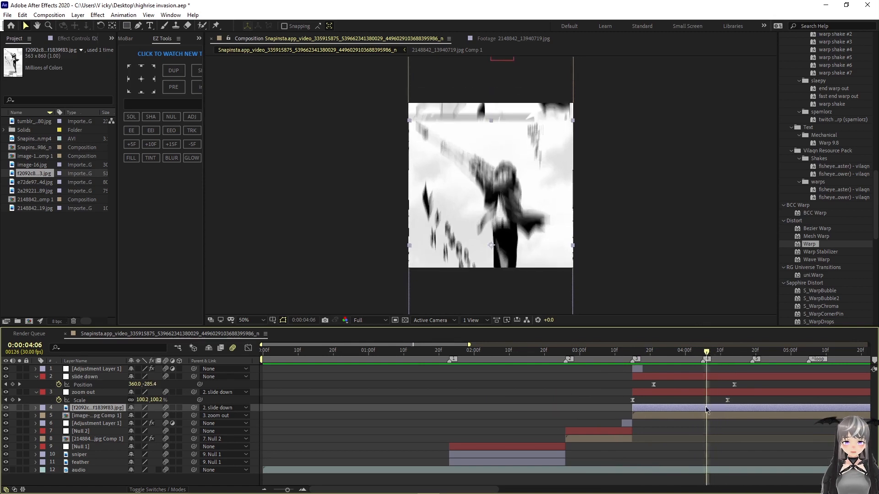
{"action": "key", "text": "alt+shift+p"}
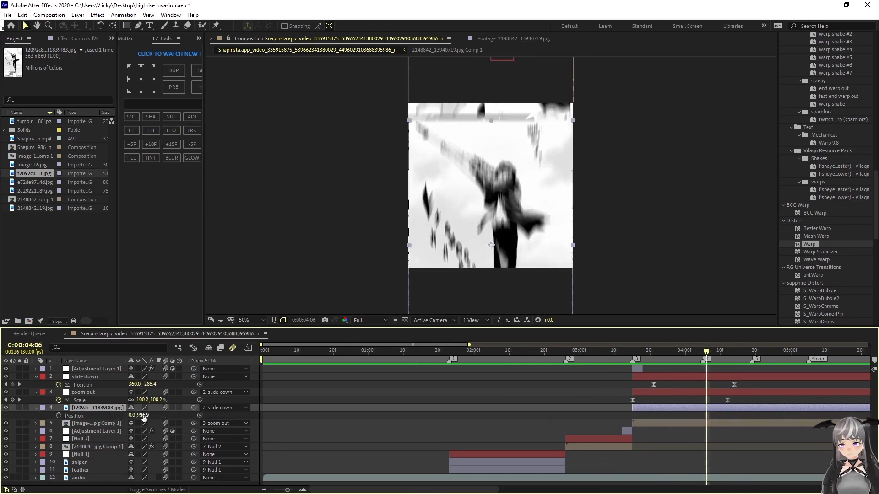
{"action": "left_click_drag", "start_coordinate": [143, 415], "coordinate": [125, 416]}
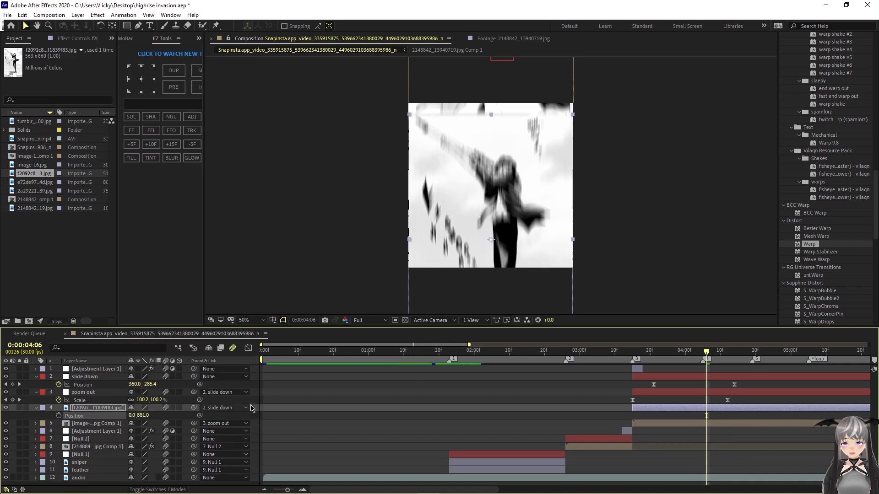
{"action": "key", "text": "p"}
{"action": "left_click_drag", "start_coordinate": [711, 355], "coordinate": [633, 394]}
{"action": "key", "text": "space"}
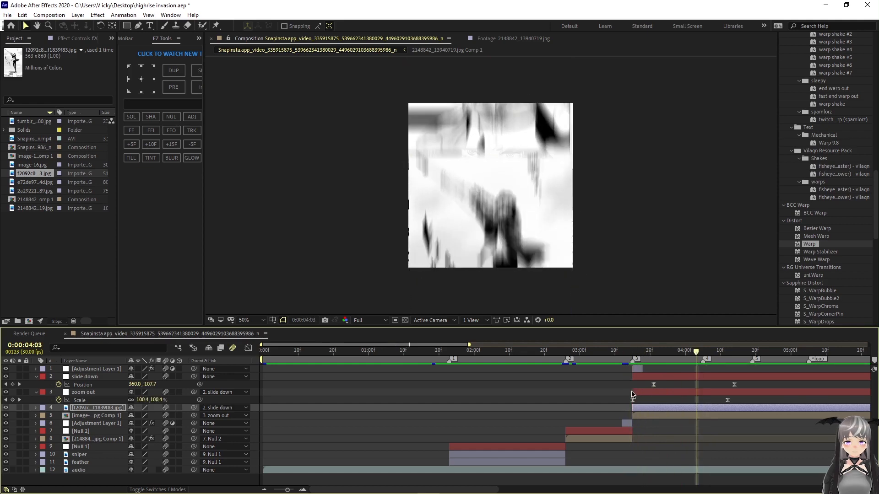
{"action": "left_click_drag", "start_coordinate": [748, 358], "coordinate": [599, 381]}
{"action": "key", "text": "space"}
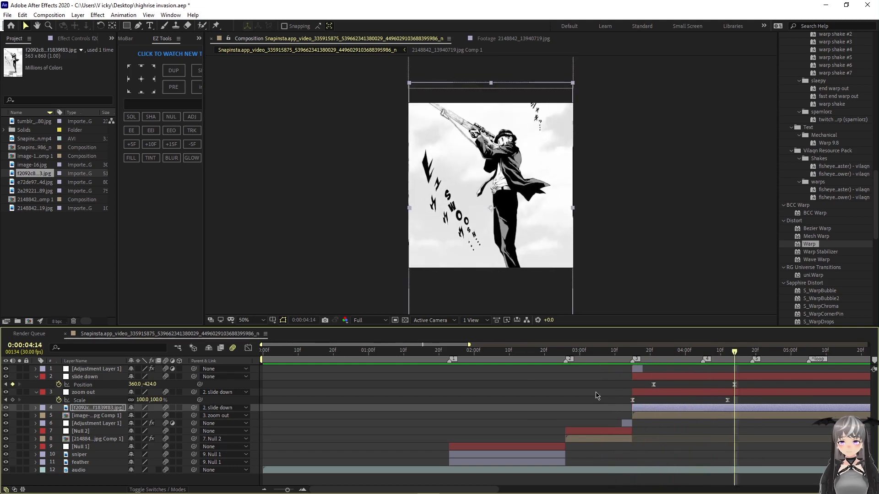
Step: Enlarge the rifleman image layer slightly, set its Position to 0, 891 and preview the slide down transition
{"action": "key", "text": "s"}
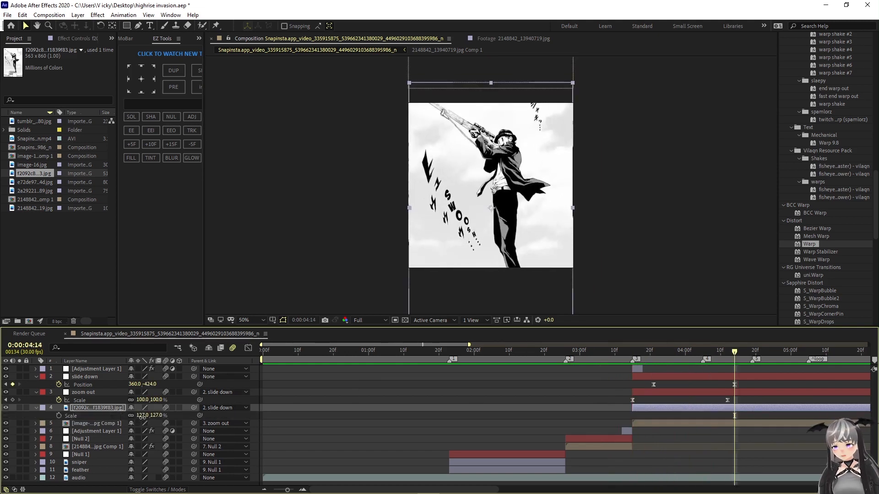
{"action": "mouse_move", "coordinate": [142, 417]}
{"action": "left_mouse_down"}
{"action": "mouse_move", "coordinate": [158, 419]}
{"action": "mouse_move", "coordinate": [151, 416]}
{"action": "left_mouse_up"}
{"action": "key", "text": "p"}
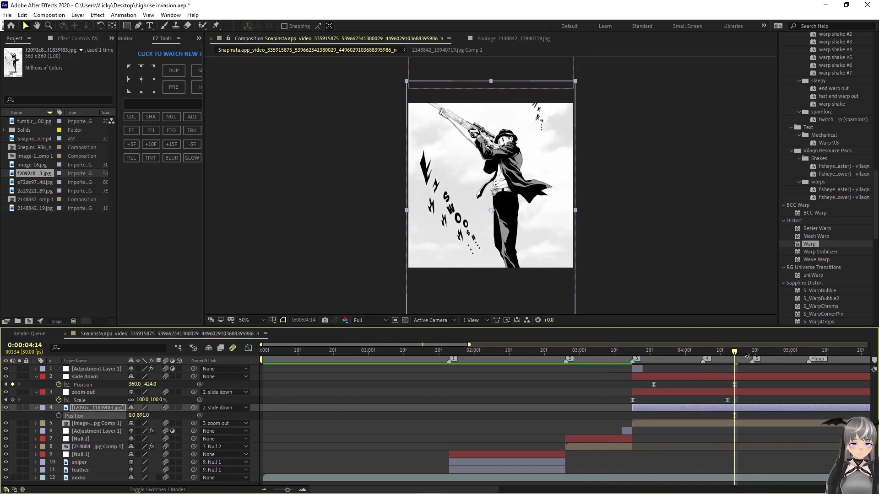
{"action": "left_click_drag", "start_coordinate": [746, 354], "coordinate": [614, 383]}
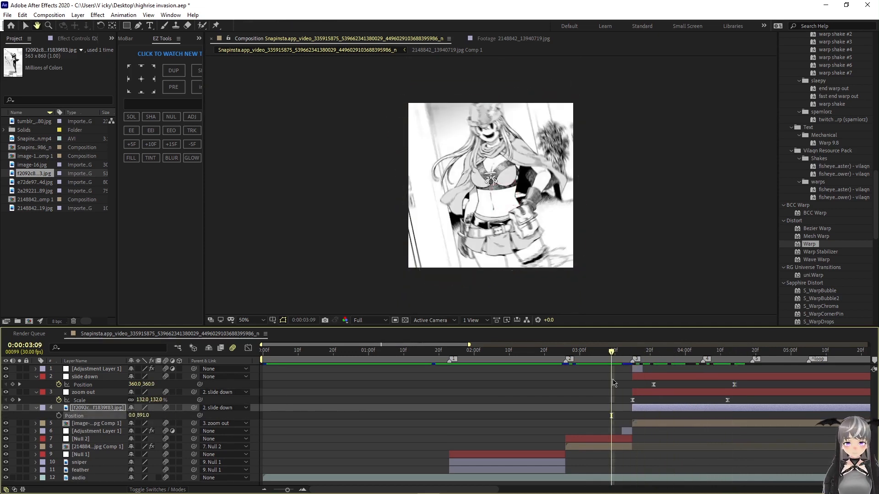
{"action": "key", "text": "space"}
{"action": "key", "text": "space"}
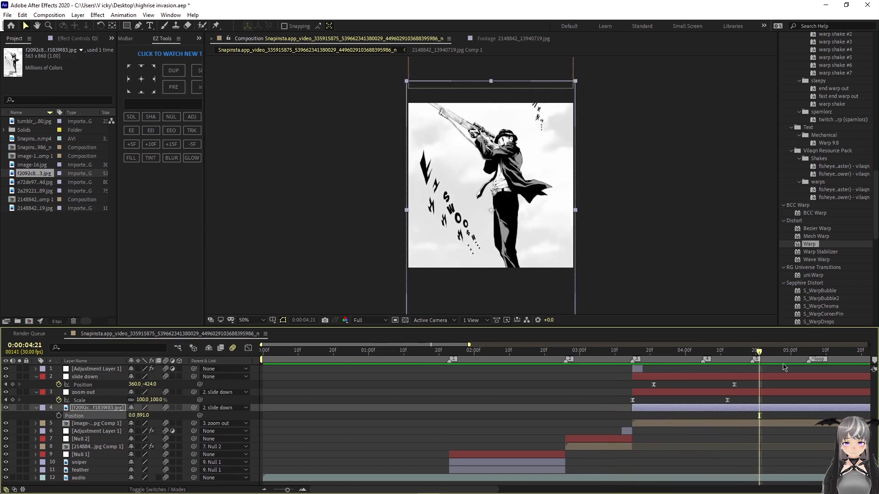
{"action": "left_click_drag", "start_coordinate": [758, 353], "coordinate": [606, 355]}
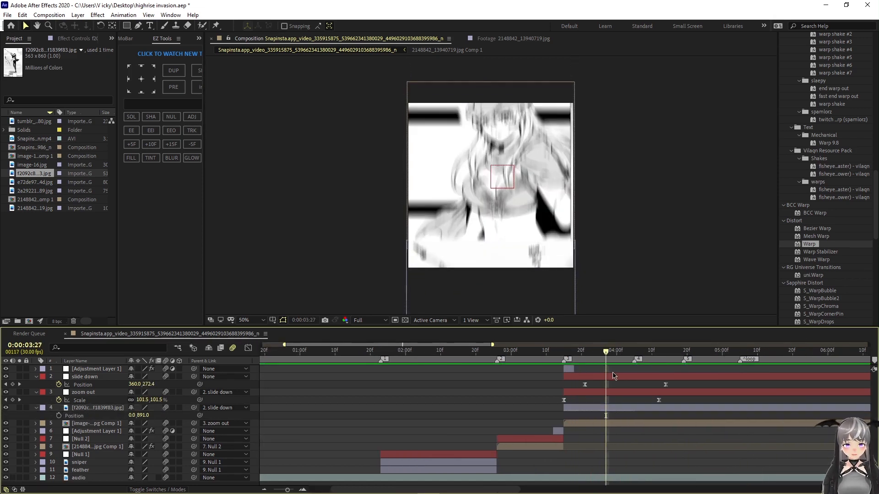
Step: Collapse the displayed properties of the zoom out null and the rifleman image layer
{"action": "left_click", "coordinate": [615, 382]}
{"action": "left_click", "coordinate": [621, 392]}
{"action": "key", "text": "u"}
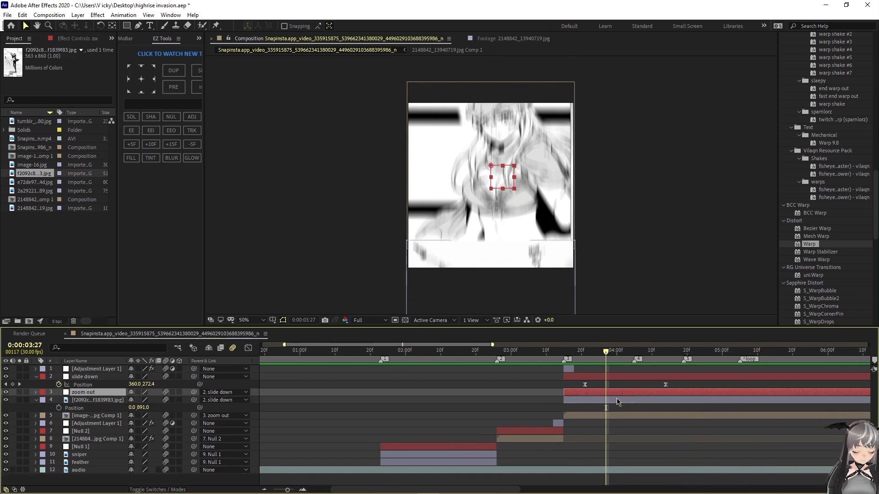
{"action": "left_click", "coordinate": [624, 399]}
{"action": "key", "text": "u"}
Step: Add a new null object directly above the slide down null and name it Slide up
{"action": "right_click", "coordinate": [65, 478]}
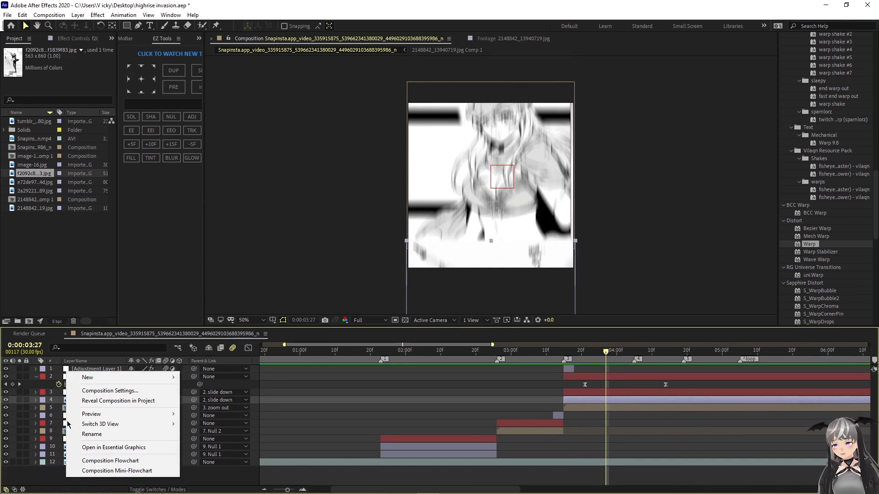
{"action": "mouse_move", "coordinate": [87, 388]}
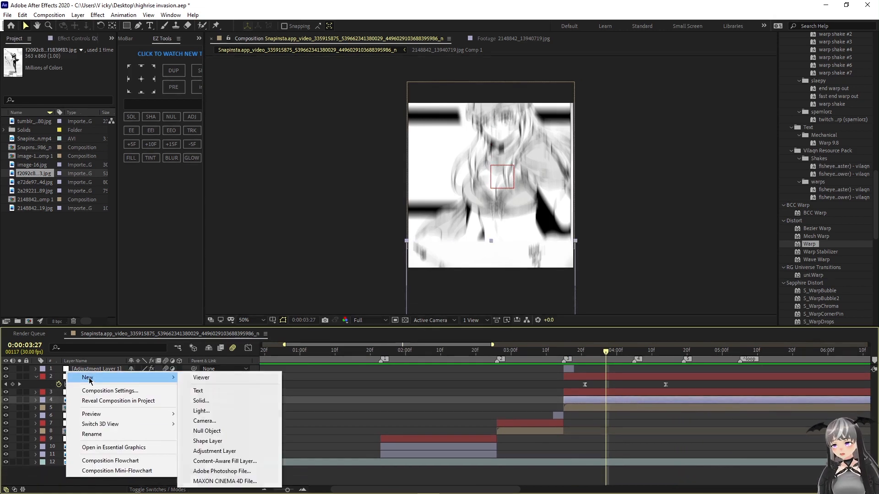
{"action": "left_click", "coordinate": [220, 431]}
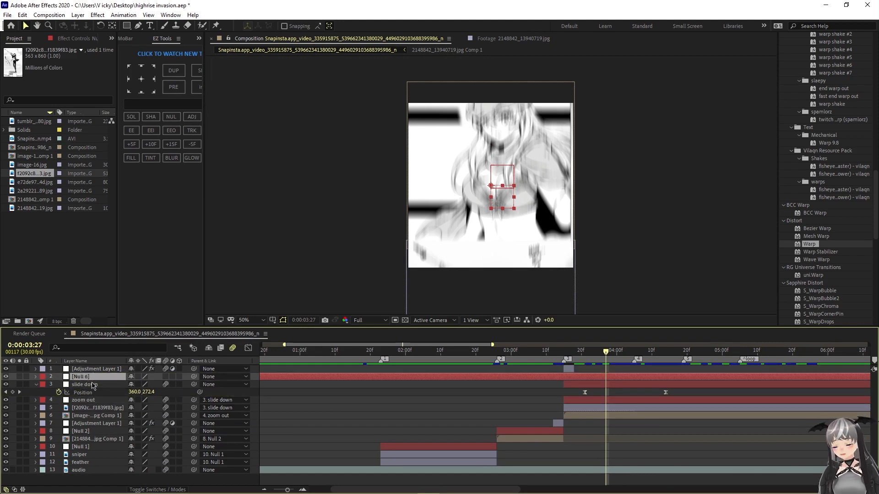
{"action": "key", "text": "Return"}
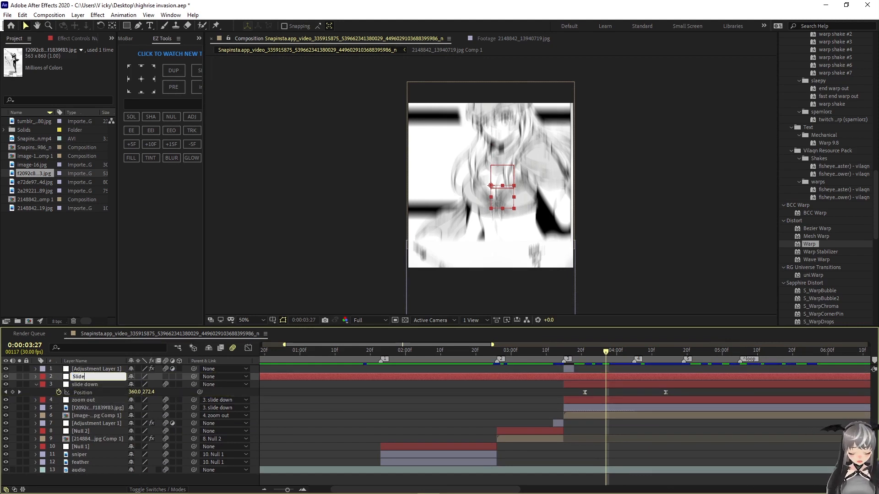
{"action": "key", "text": "Return"}
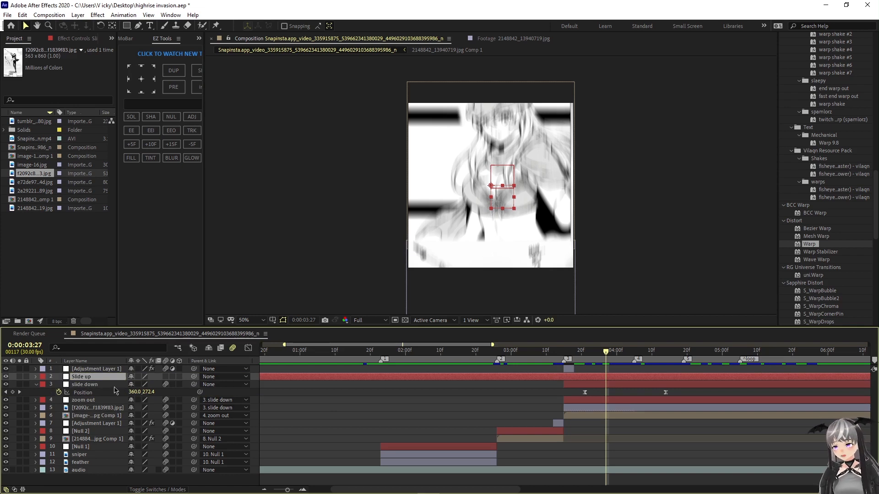
Step: Try parenting the slide down null to the Slide up null
{"action": "left_click", "coordinate": [114, 388]}
{"action": "left_click_drag", "start_coordinate": [181, 388], "coordinate": [90, 378]}
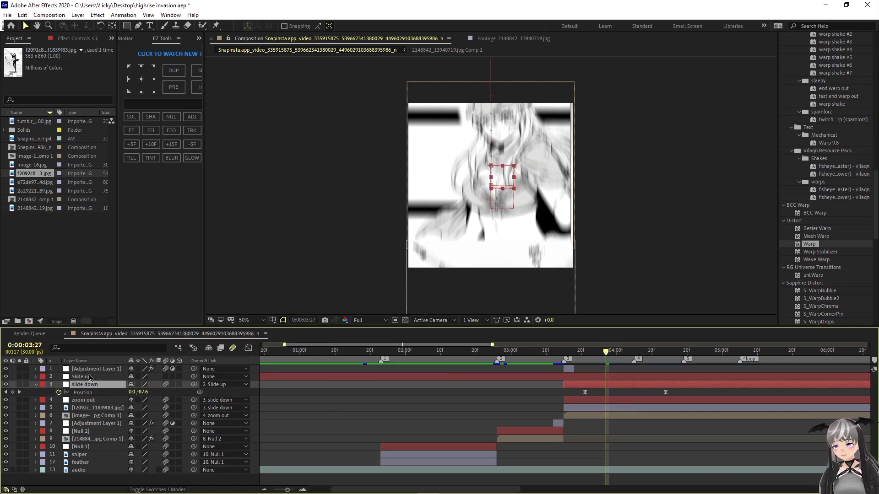
Step: Split the Slide up null at marker 3 and delete its portion before that marker
{"action": "left_click", "coordinate": [86, 377]}
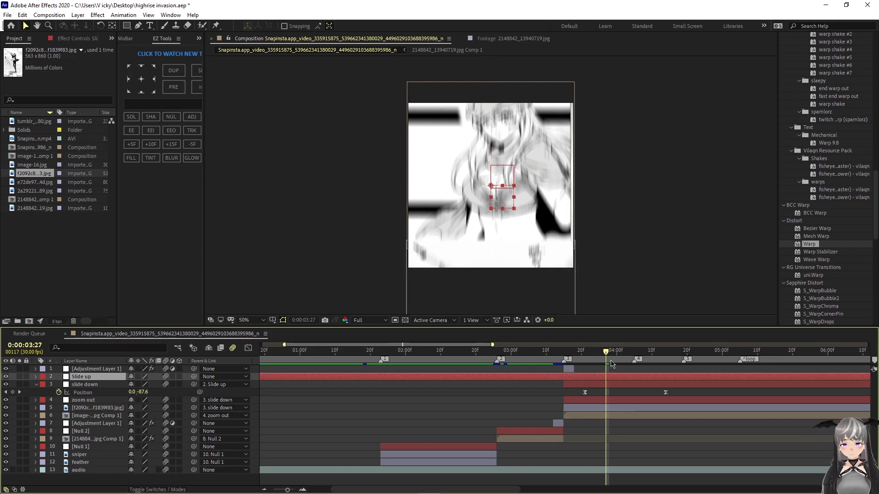
{"action": "left_click_drag", "start_coordinate": [606, 352], "coordinate": [657, 358]}
{"action": "key", "text": "ctrl+shift+d"}
{"action": "left_click", "coordinate": [551, 386]}
{"action": "key", "text": "Delete"}
{"action": "left_click", "coordinate": [617, 378]}
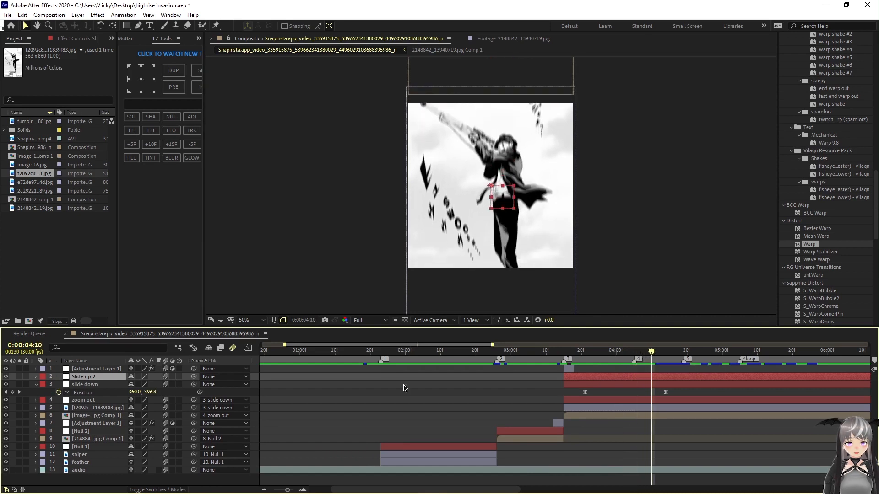
Step: Split the image comp layer at marker 5 (0:00:04:19) and remove its portion after that marker
{"action": "left_click", "coordinate": [627, 364]}
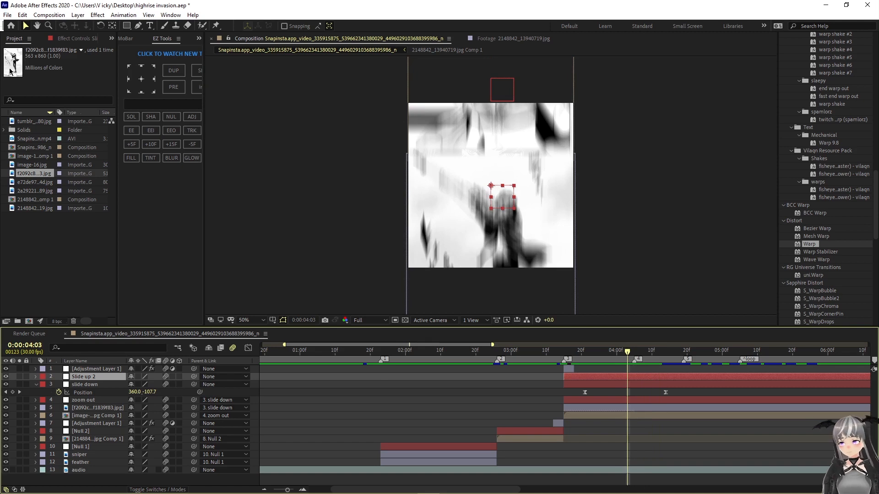
{"action": "left_click_drag", "start_coordinate": [627, 352], "coordinate": [683, 364]}
{"action": "left_click", "coordinate": [679, 418]}
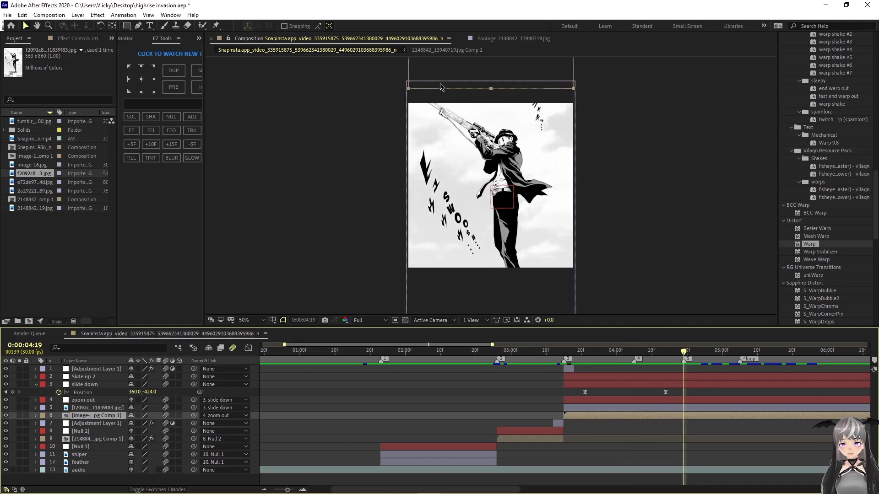
{"action": "mouse_move", "coordinate": [677, 357]}
{"action": "left_mouse_down"}
{"action": "mouse_move", "coordinate": [599, 360]}
{"action": "mouse_move", "coordinate": [684, 359]}
{"action": "left_mouse_up"}
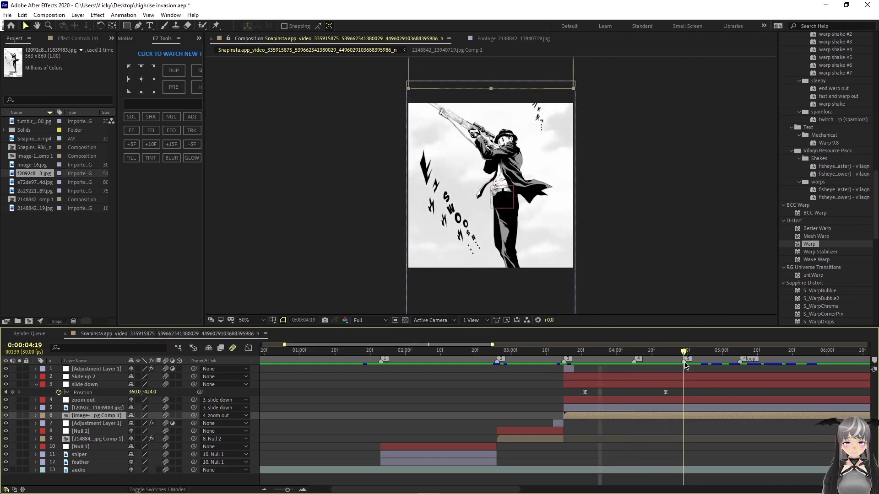
{"action": "key", "text": "ctrl+shift+d"}
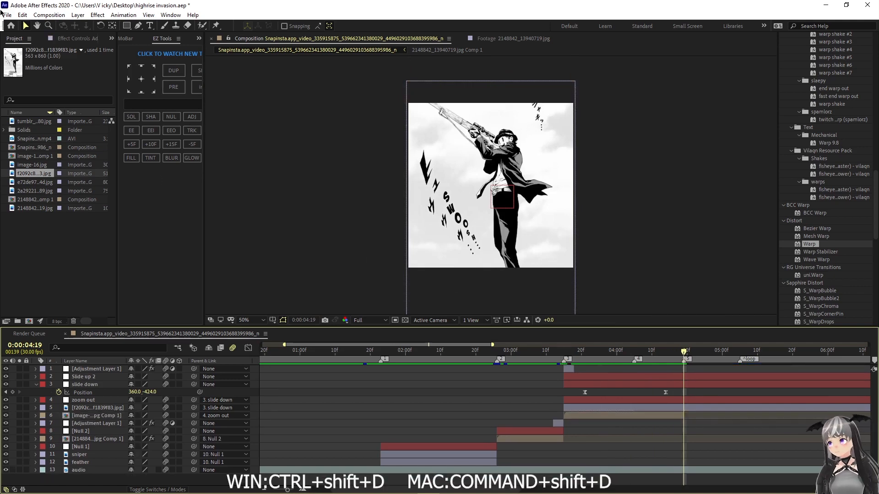
{"action": "left_click", "coordinate": [7, 15]}
{"action": "mouse_move", "coordinate": [78, 142]}
{"action": "left_click", "coordinate": [170, 143]}
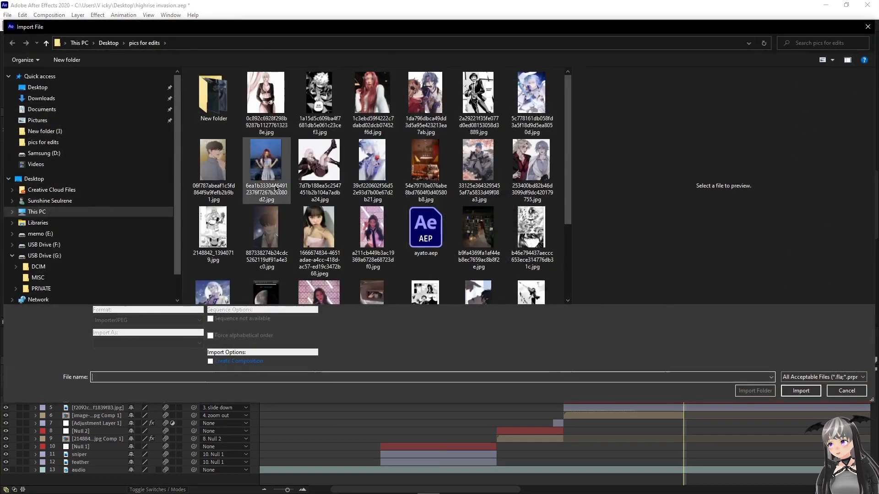
{"action": "left_click", "coordinate": [835, 394]}
Step: Add the SNIPER MASK image from the project above the rifleman layer, starting at marker 3, and enlarge it to fill the frame's width
{"action": "left_click", "coordinate": [35, 191]}
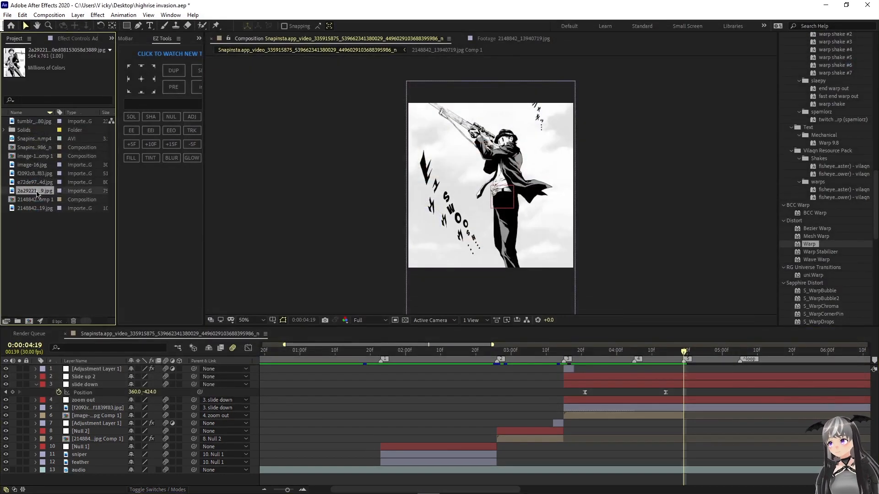
{"action": "left_click_drag", "start_coordinate": [35, 191], "coordinate": [564, 406]}
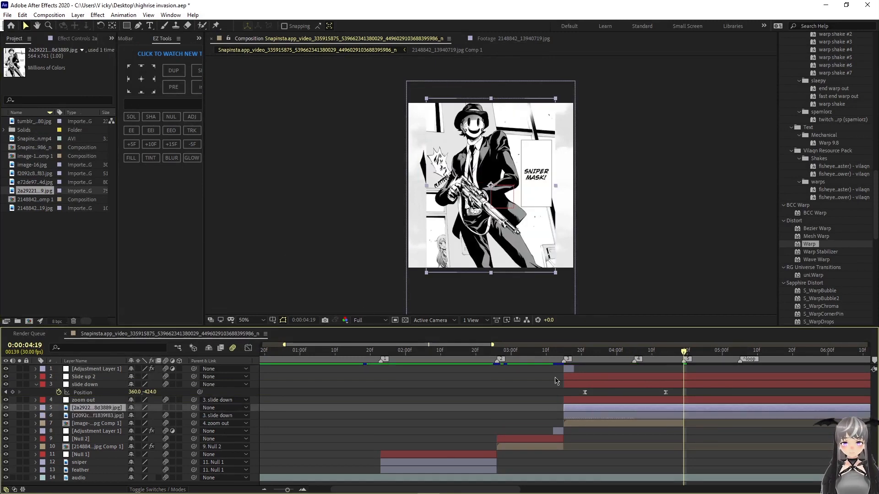
{"action": "key", "text": "s"}
{"action": "left_click_drag", "start_coordinate": [142, 416], "coordinate": [78, 393]}
Step: Set the SNIPER MASK image's Position to 360, -604, directly above the rifleman panel, and parent it to the Slide up 2 null
{"action": "key", "text": "p"}
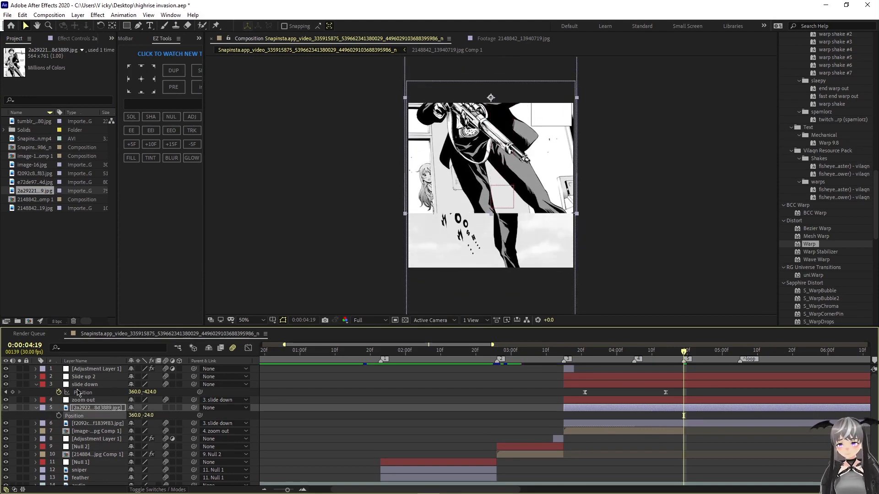
{"action": "left_click_drag", "start_coordinate": [143, 417], "coordinate": [43, 408]}
{"action": "left_click_drag", "start_coordinate": [146, 415], "coordinate": [112, 415]}
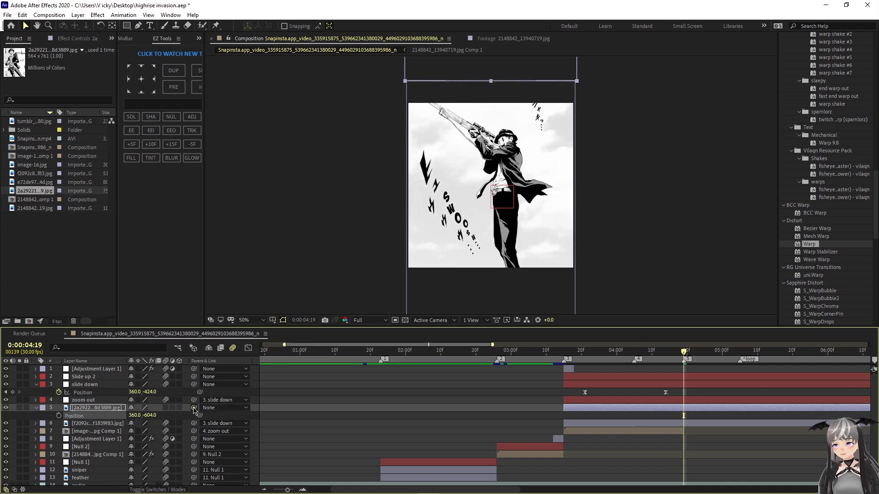
{"action": "left_click_drag", "start_coordinate": [194, 407], "coordinate": [102, 377]}
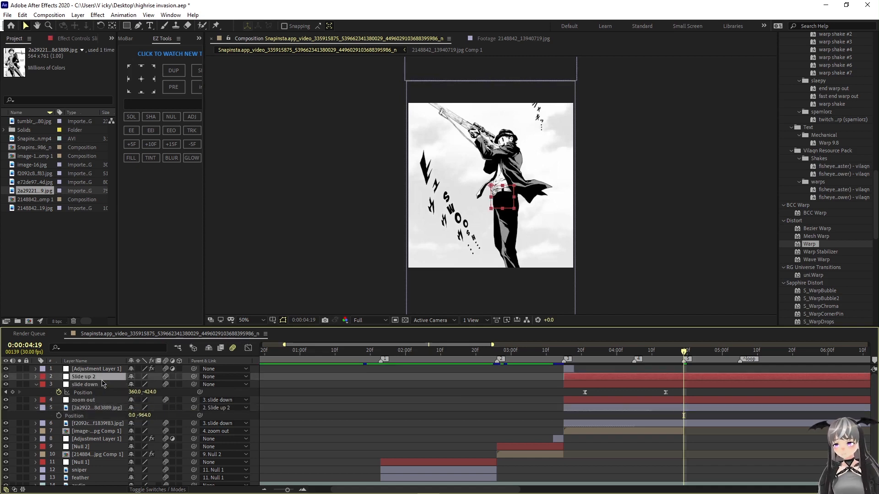
{"action": "key", "text": "p"}
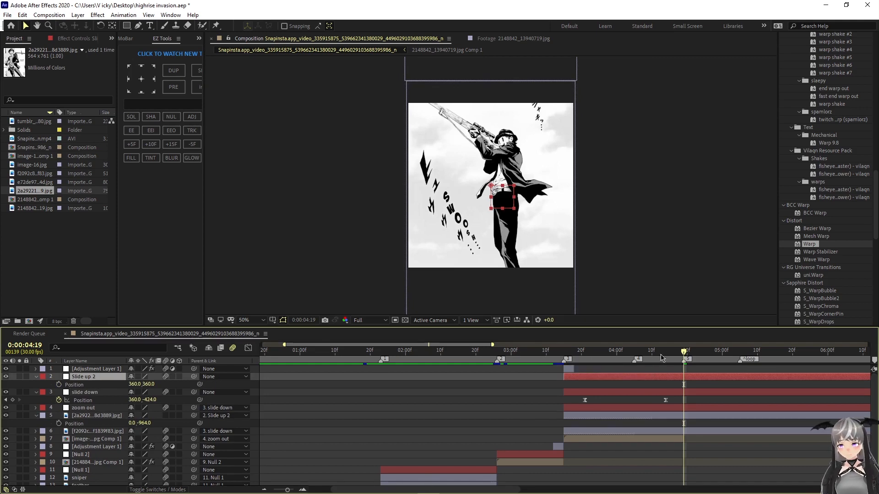
Step: Preview the slide down from just before marker 3, and move its last Position keyframe later, to just past marker 5
{"action": "left_click_drag", "start_coordinate": [684, 353], "coordinate": [557, 367]}
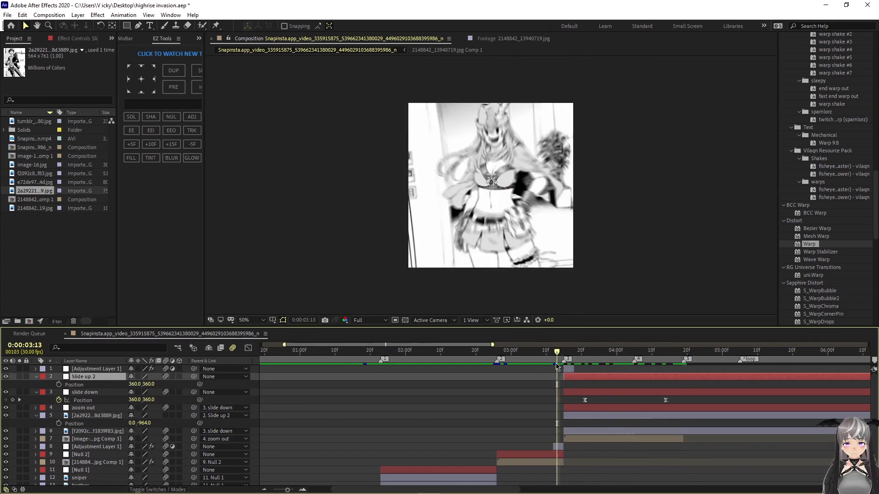
{"action": "key", "text": "space"}
{"action": "key", "text": "space"}
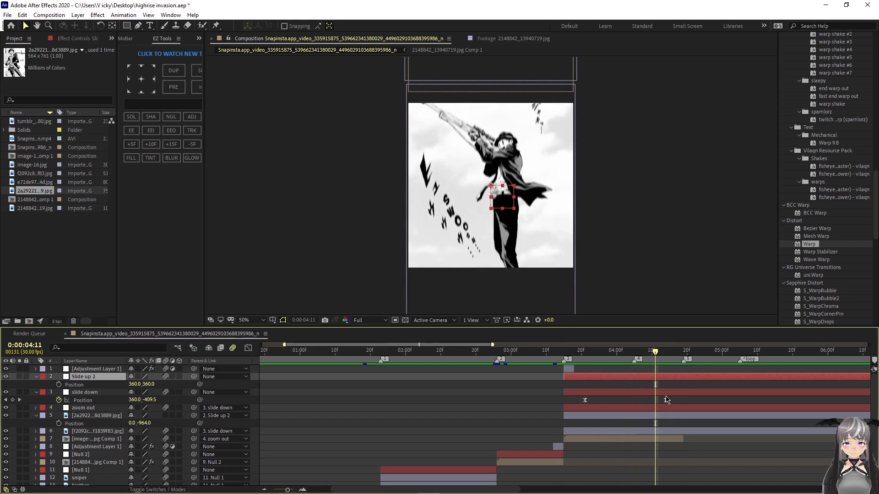
{"action": "left_click_drag", "start_coordinate": [666, 400], "coordinate": [691, 400]}
{"action": "left_click_drag", "start_coordinate": [656, 353], "coordinate": [548, 364]}
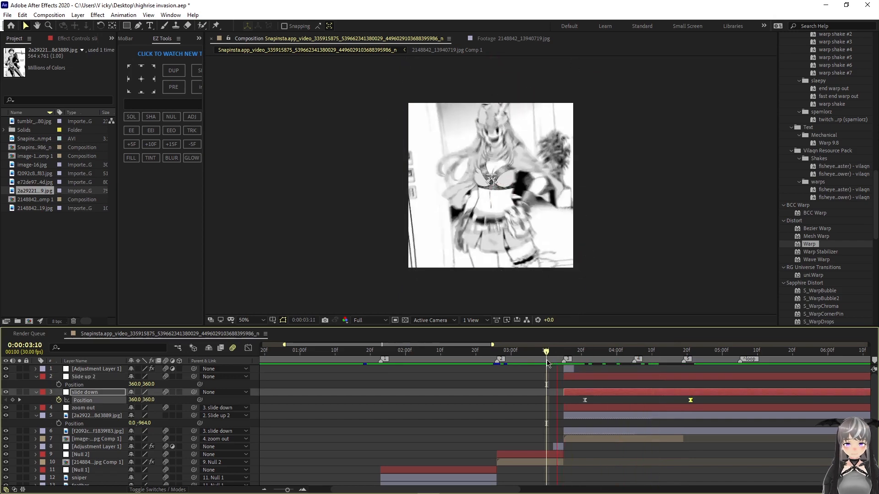
Step: Preview the slide down transition from 0:00:03:10
{"action": "key", "text": "space"}
{"action": "key", "text": "space"}
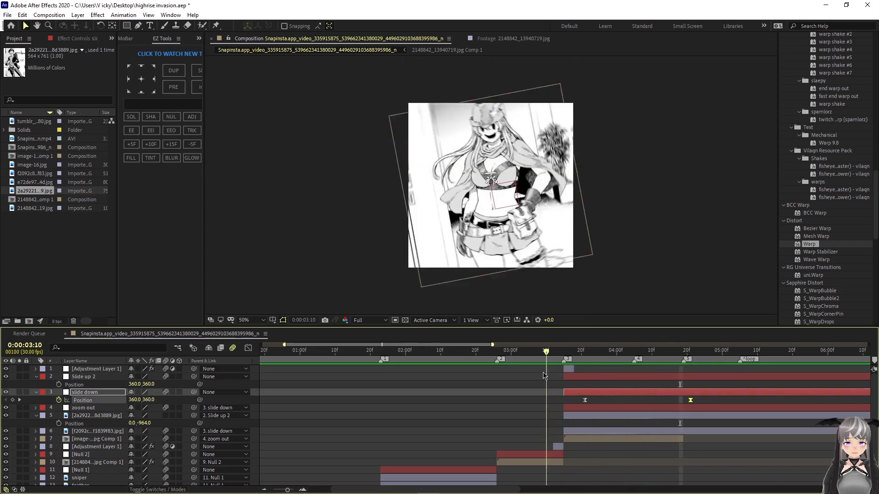
{"action": "key", "text": "space"}
{"action": "key", "text": "space"}
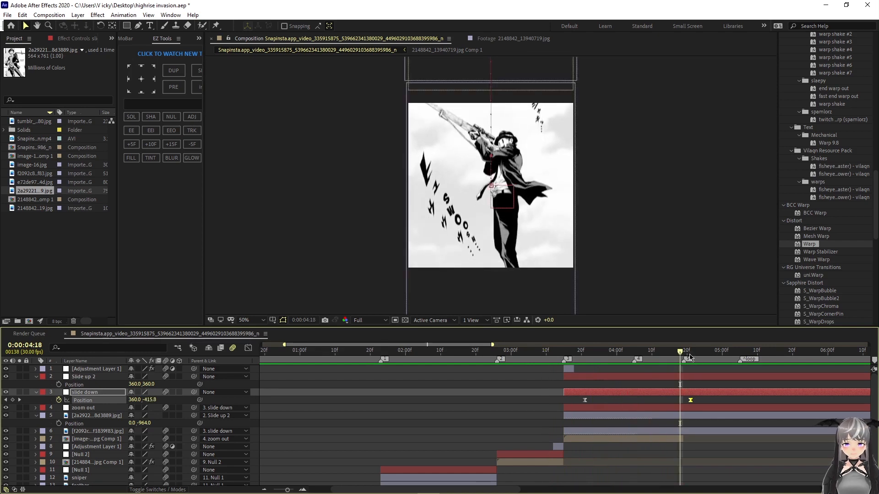
Step: Parent the slide down null to Slide up 2, and keyframe Slide up 2's Position from 360, 360 at 0:00:04:11 to an eased 360, 1471 at 0:00:05:05
{"action": "left_click_drag", "start_coordinate": [690, 357], "coordinate": [655, 355]}
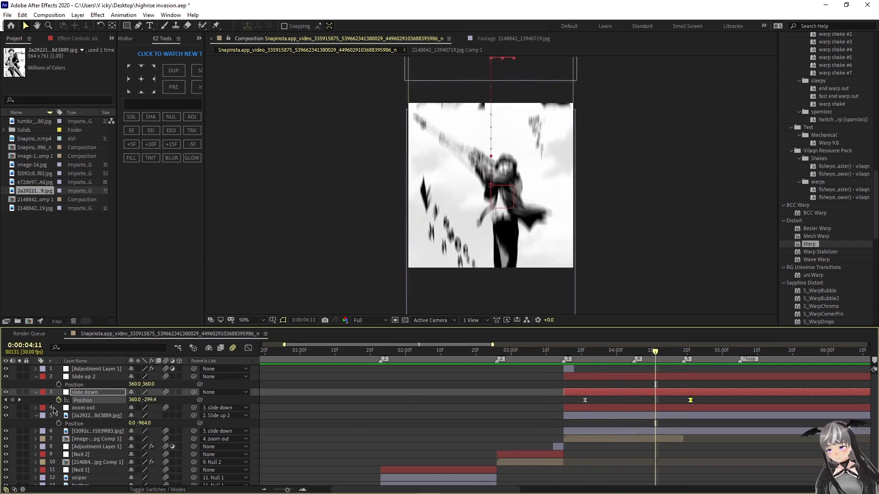
{"action": "left_click", "coordinate": [60, 384]}
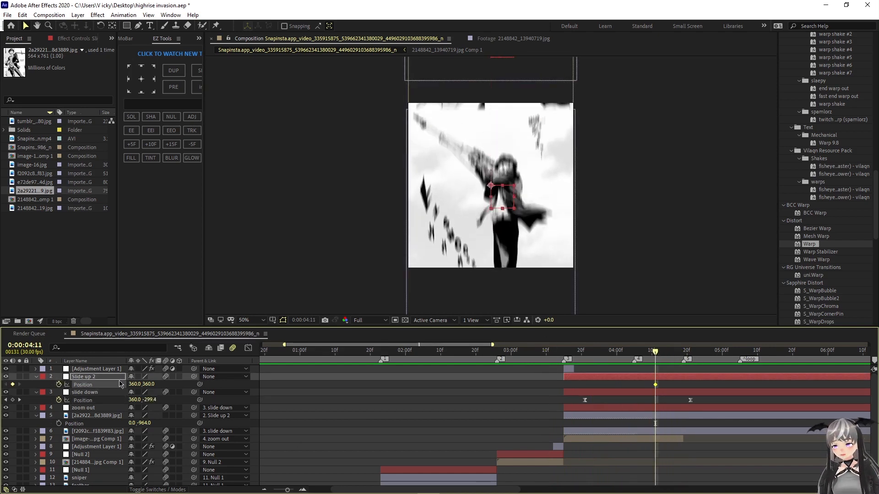
{"action": "left_click_drag", "start_coordinate": [659, 352], "coordinate": [741, 362]}
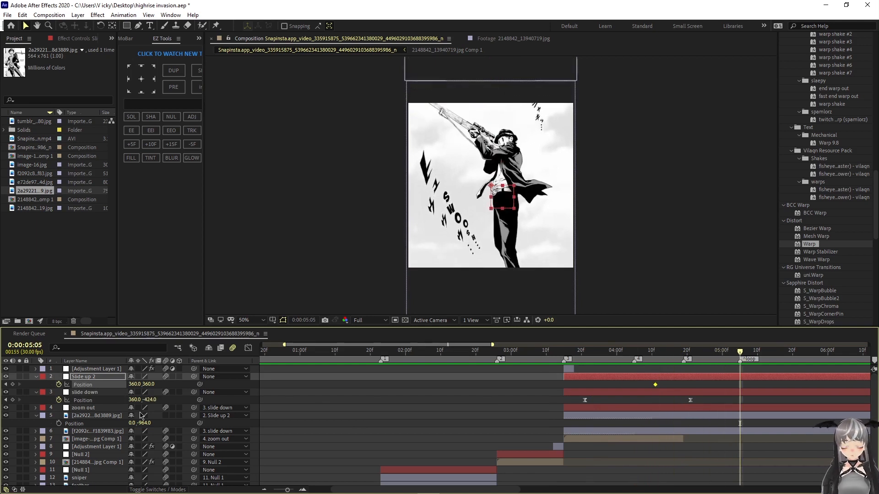
{"action": "left_click_drag", "start_coordinate": [148, 385], "coordinate": [215, 399]}
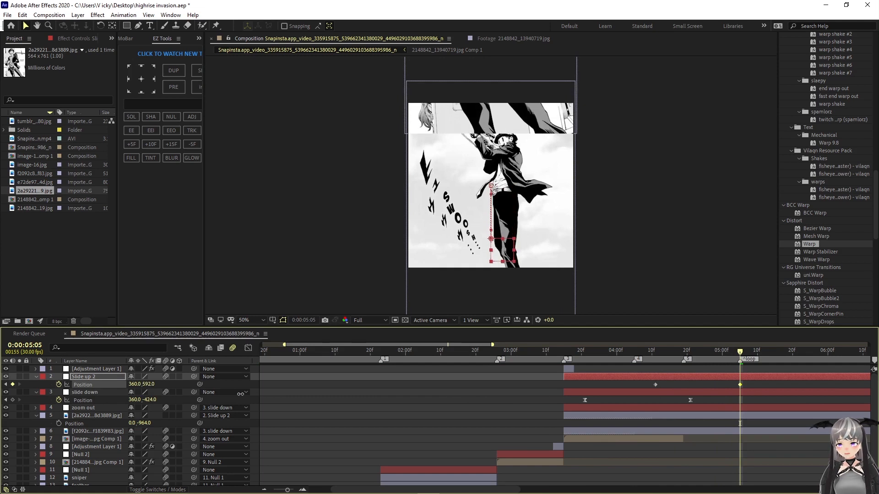
{"action": "key", "text": "ctrl+z"}
{"action": "left_click", "coordinate": [92, 394]}
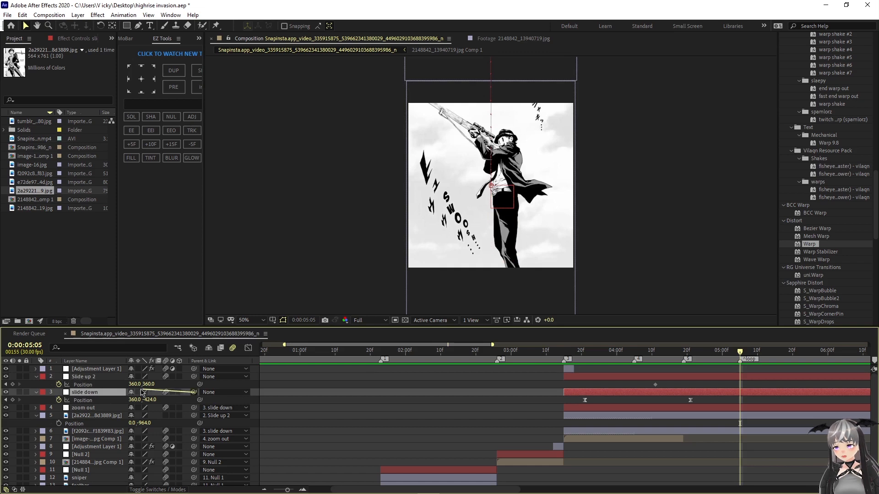
{"action": "left_click_drag", "start_coordinate": [142, 392], "coordinate": [641, 390]}
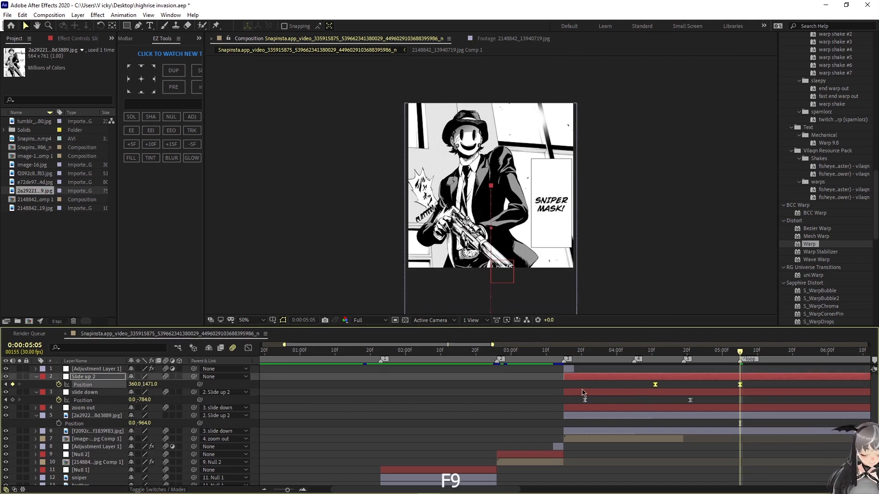
Step: Reshape Slide up 2's Position speed graph into a narrower, later peak and preview the movement from before marker 3
{"action": "left_click", "coordinate": [249, 348]}
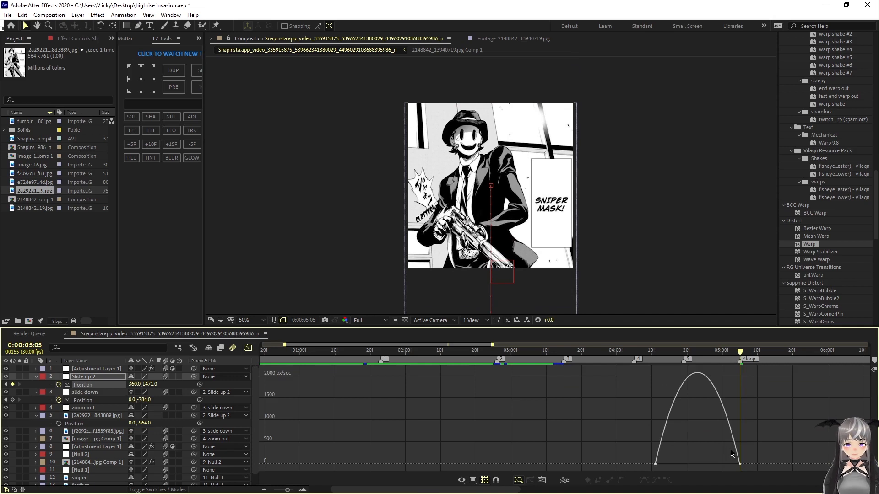
{"action": "left_click", "coordinate": [738, 464]}
{"action": "mouse_move", "coordinate": [726, 463]}
{"action": "left_mouse_down"}
{"action": "mouse_move", "coordinate": [677, 466]}
{"action": "mouse_move", "coordinate": [720, 460]}
{"action": "left_mouse_up"}
{"action": "left_click", "coordinate": [641, 351]}
{"action": "key", "text": "space"}
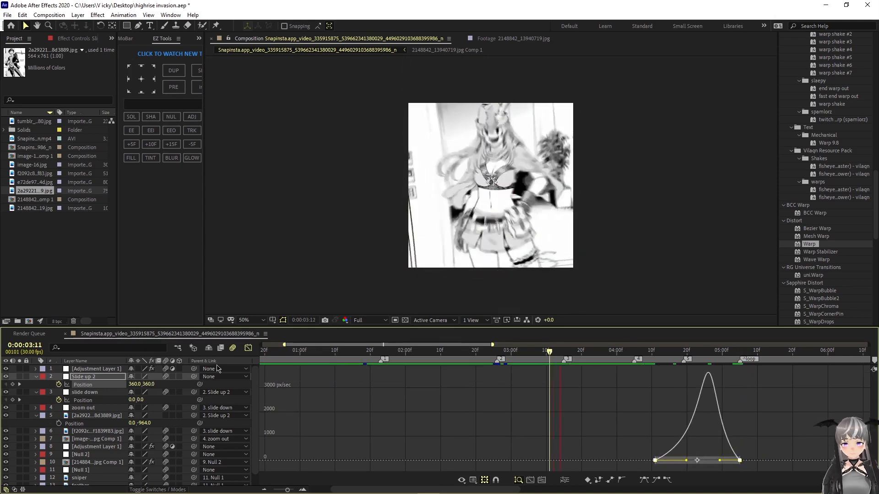
{"action": "key", "text": "space"}
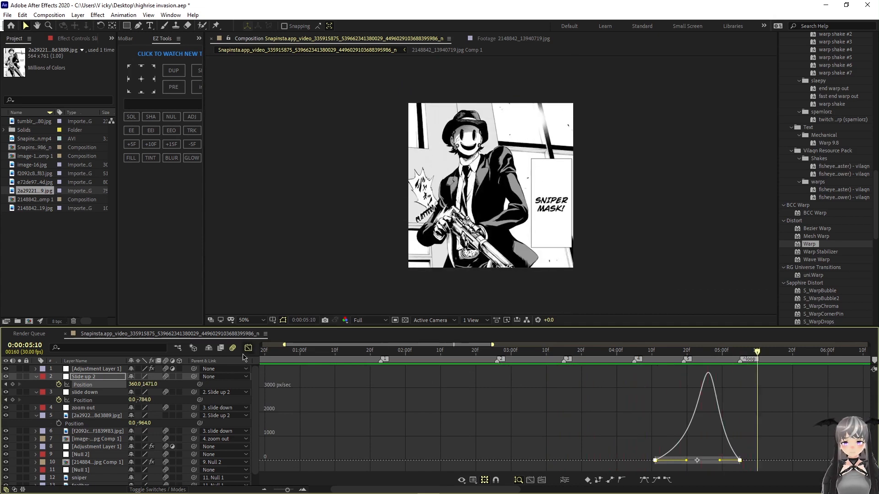
{"action": "left_click", "coordinate": [248, 348]}
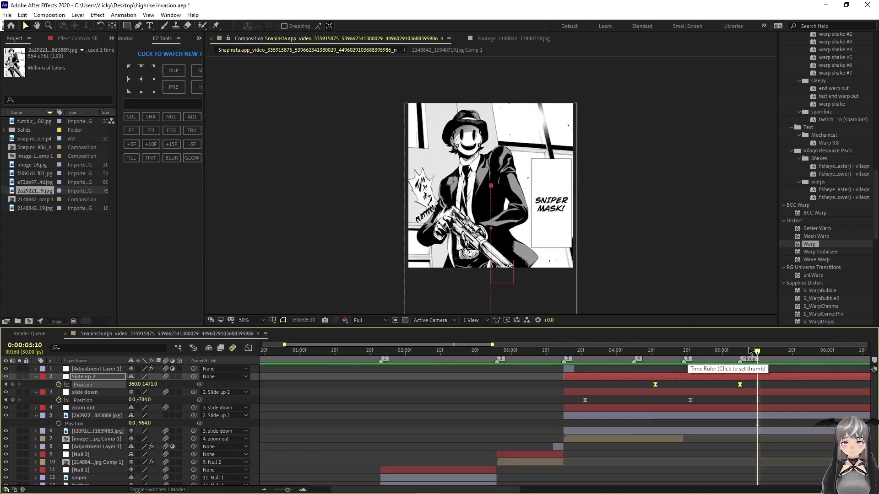
Step: Check the slide up frame by frame just past marker 5, and replay the transitions from before marker 3 through the loop marker
{"action": "left_click", "coordinate": [694, 352]}
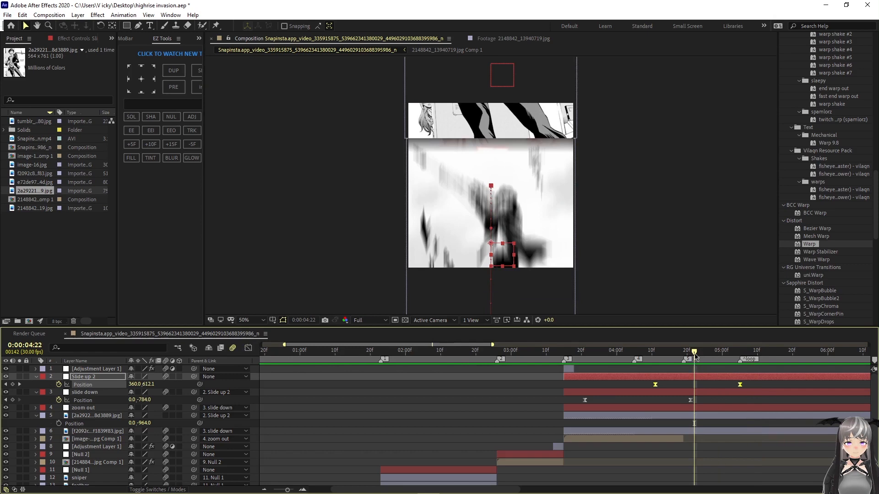
{"action": "key", "text": "Page_Down"}
{"action": "key", "text": "Page_Down"}
{"action": "key", "text": "Page_Down"}
{"action": "key", "text": "Page_Down"}
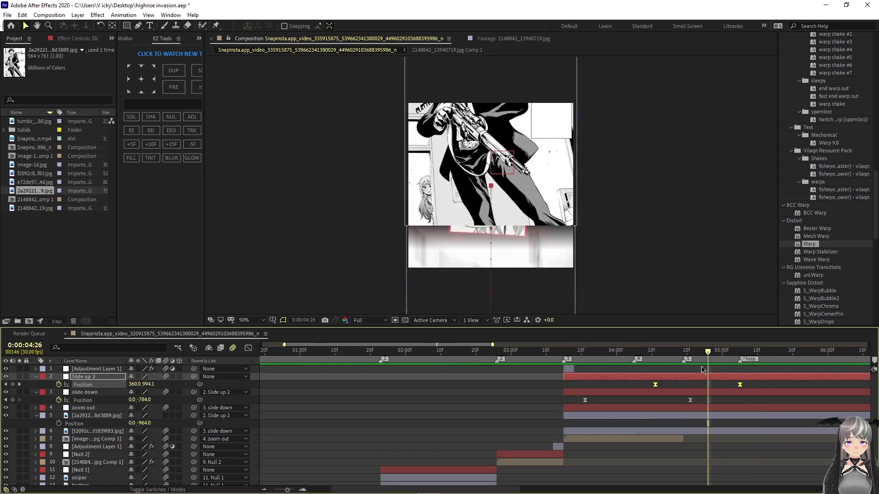
{"action": "left_click_drag", "start_coordinate": [707, 359], "coordinate": [493, 353]}
{"action": "key", "text": "space"}
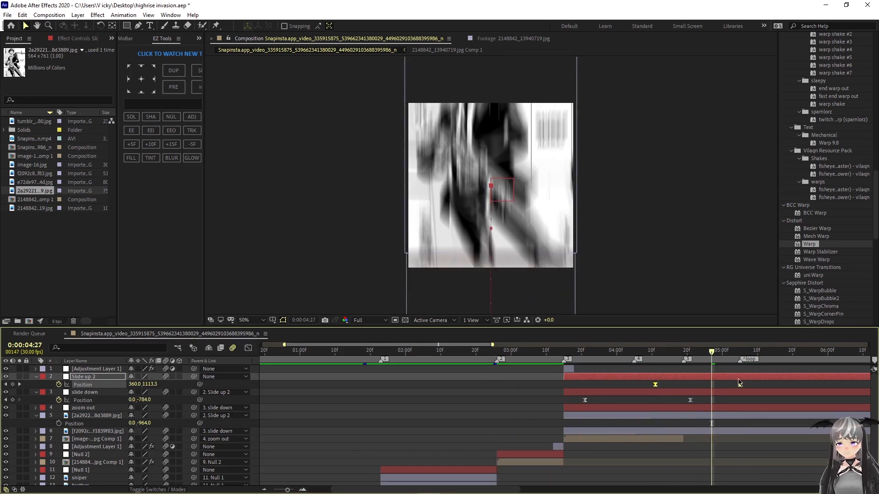
{"action": "left_click_drag", "start_coordinate": [539, 353], "coordinate": [538, 381]}
{"action": "key", "text": "space"}
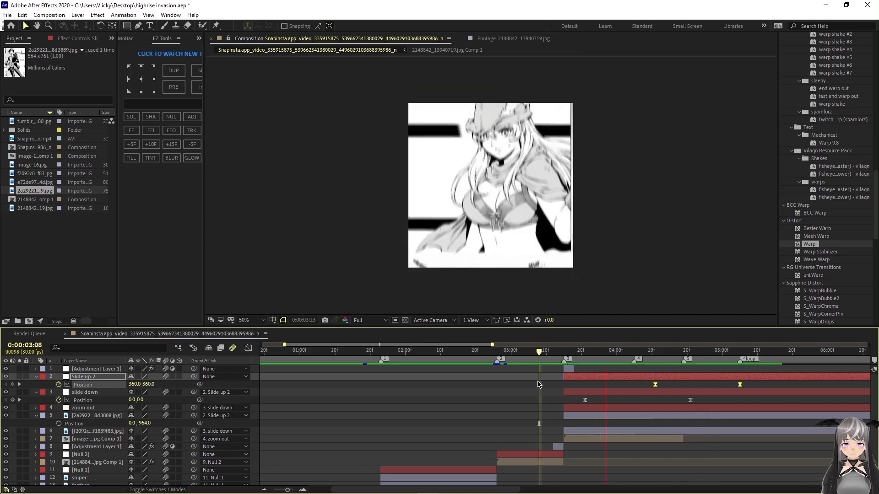
{"action": "key", "text": "space"}
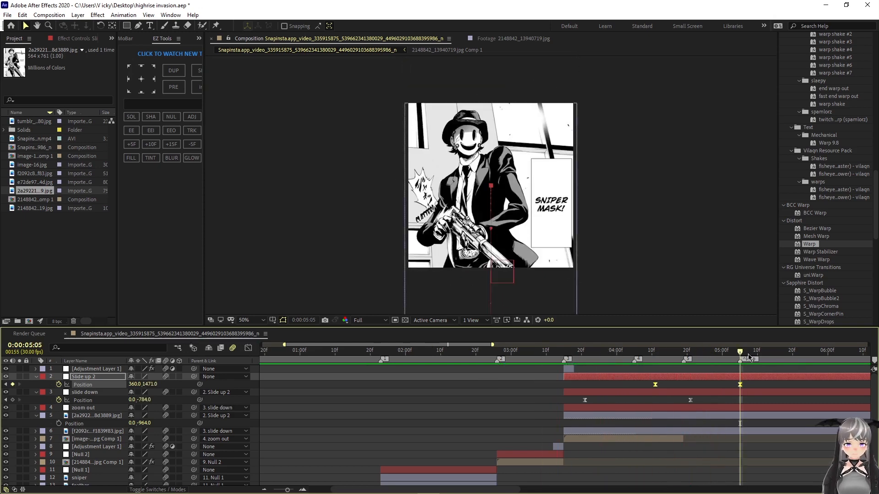
{"action": "key", "text": "space"}
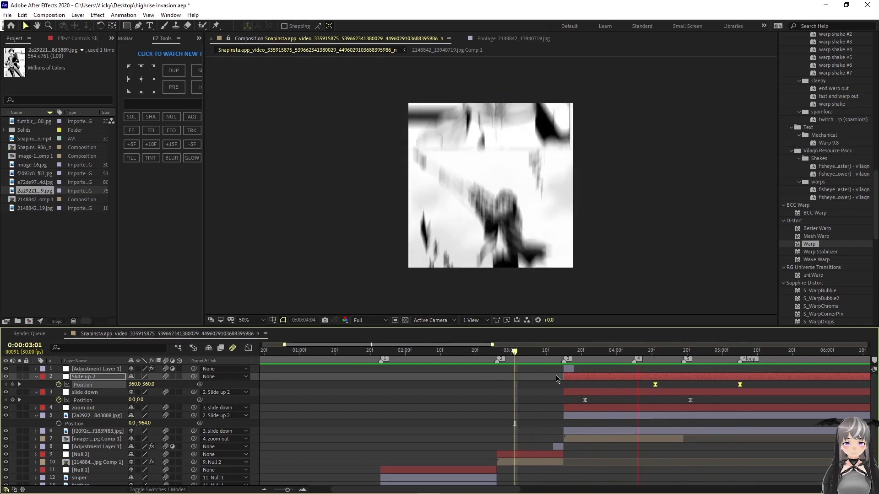
{"action": "key", "text": "space"}
Step: Return to the loop marker at 0:00:05:05, collapse the expanded properties of the nulls and SNIPER MASK image, and save the project
{"action": "mouse_move", "coordinate": [724, 351]}
{"action": "left_mouse_down"}
{"action": "mouse_move", "coordinate": [781, 351]}
{"action": "mouse_move", "coordinate": [740, 352]}
{"action": "left_mouse_up"}
{"action": "key", "text": "p"}
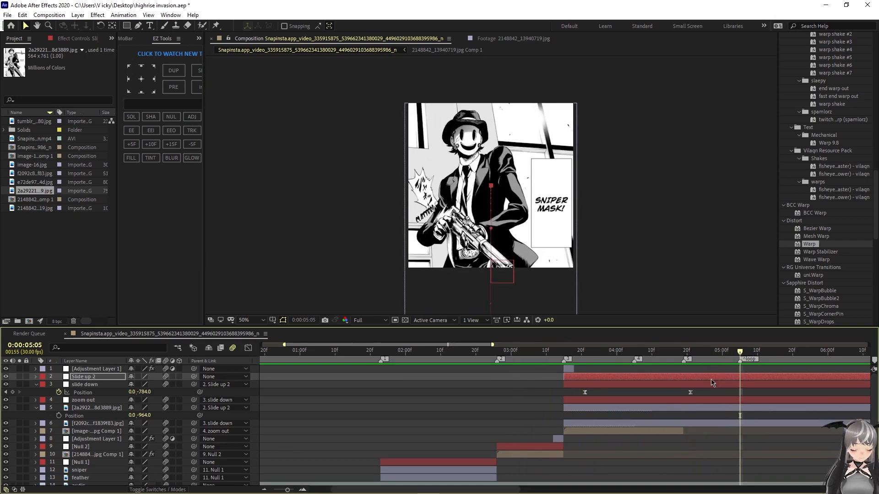
{"action": "left_click", "coordinate": [709, 386]}
{"action": "key", "text": "p"}
{"action": "left_click", "coordinate": [706, 392]}
{"action": "key", "text": "p"}
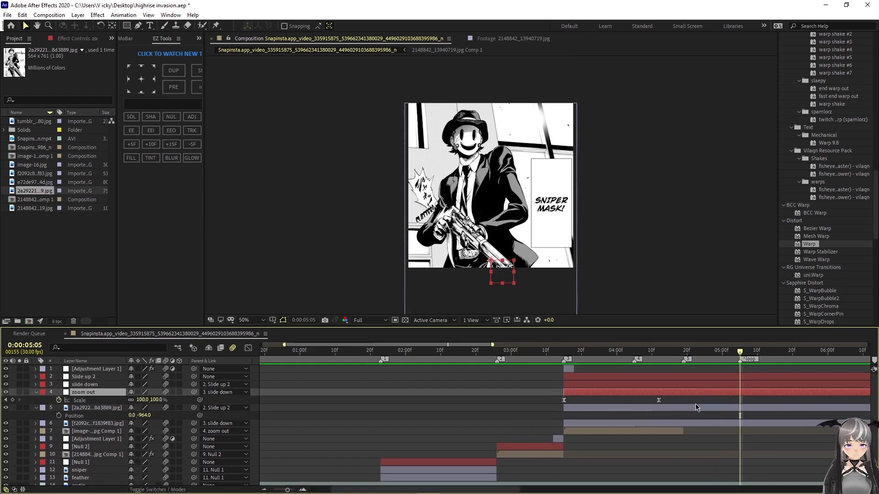
{"action": "key", "text": "p"}
{"action": "left_click", "coordinate": [685, 402]}
{"action": "key", "text": "p"}
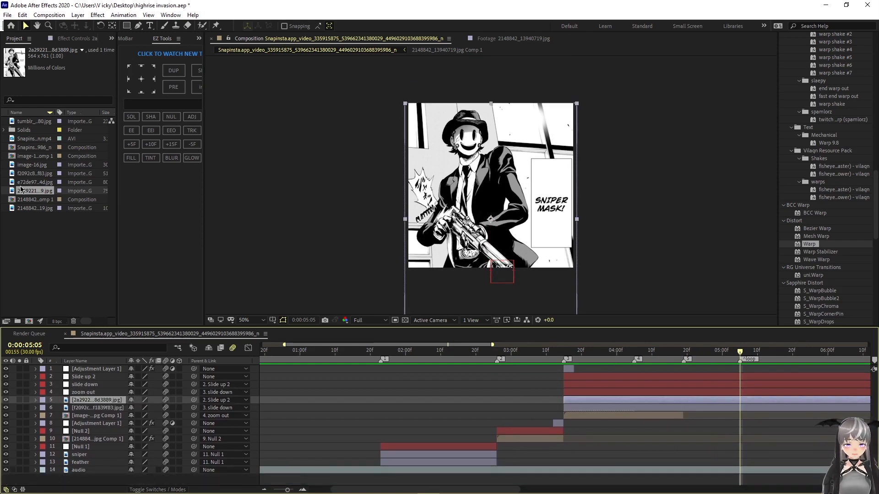
{"action": "left_click", "coordinate": [8, 15]}
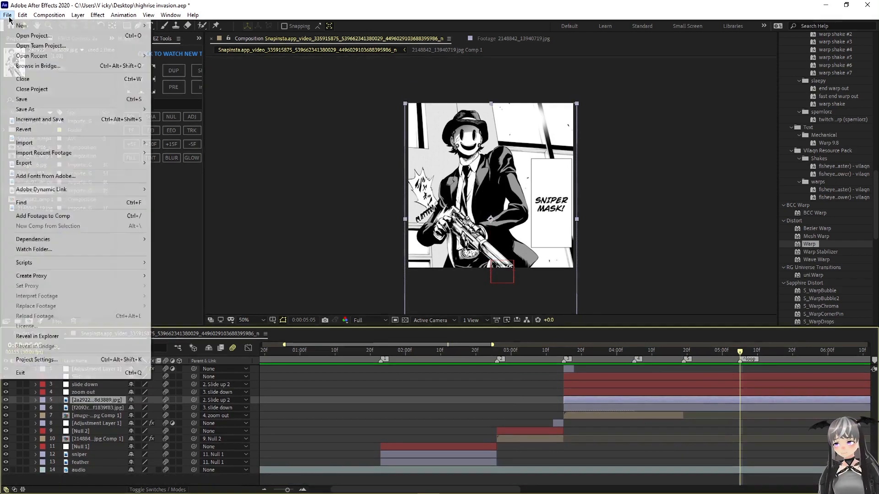
{"action": "left_click", "coordinate": [18, 92]}
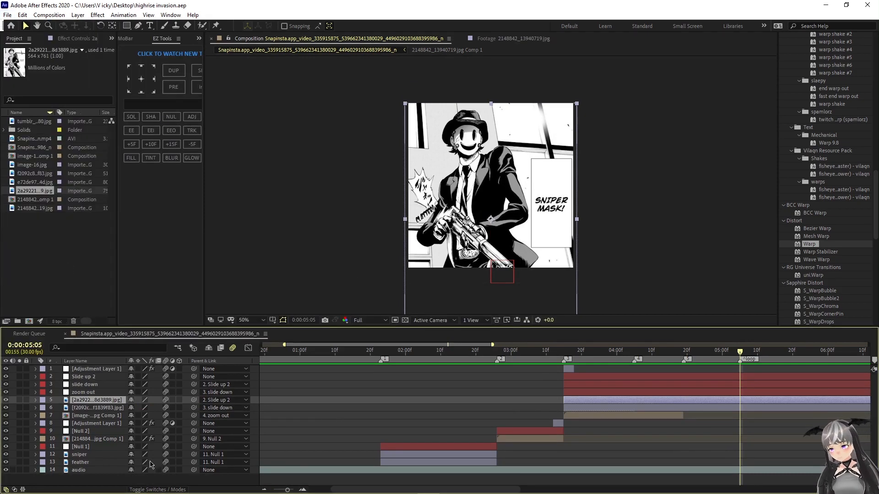
Step: Create a new null object and rename it "zoom in"
{"action": "left_click", "coordinate": [163, 478]}
{"action": "right_click", "coordinate": [171, 485]}
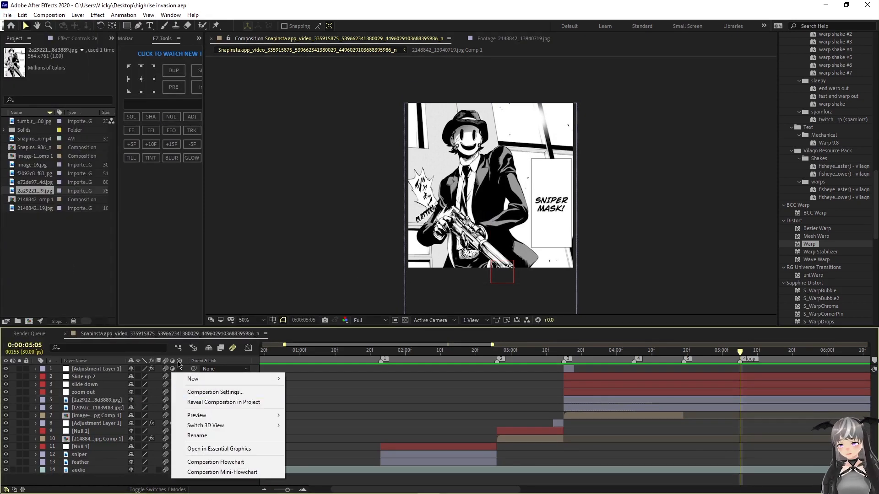
{"action": "mouse_move", "coordinate": [205, 383]}
{"action": "left_click", "coordinate": [314, 432]}
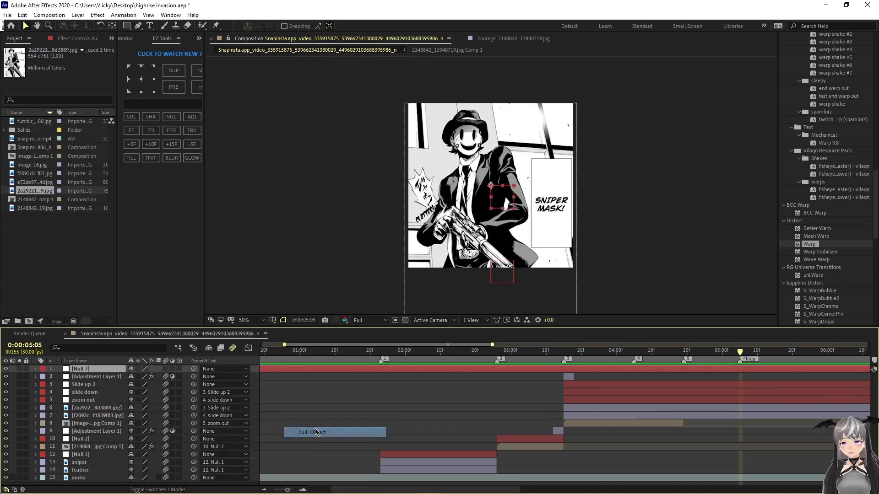
{"action": "key", "text": "Return"}
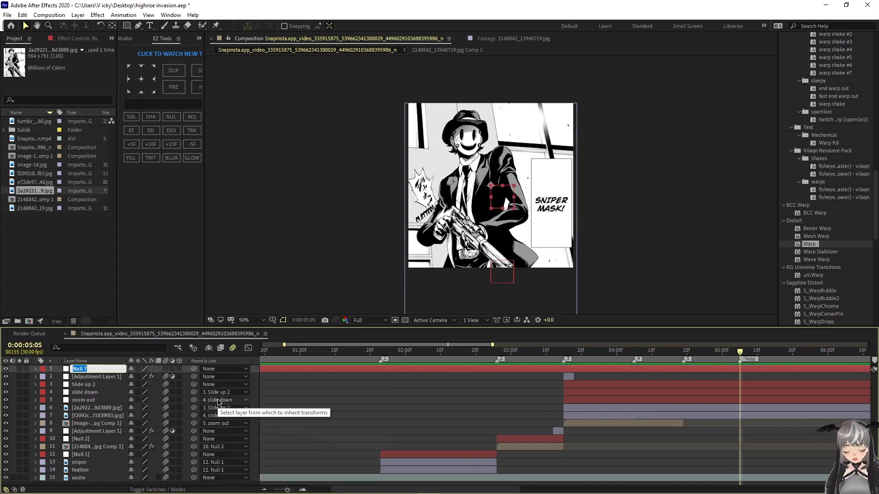
{"action": "type", "text": "zoom in"}
{"action": "key", "text": "Return"}
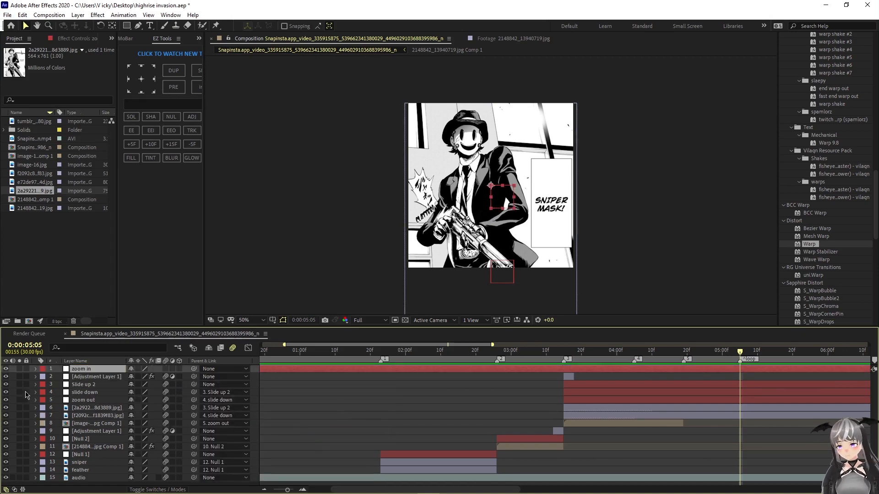
Step: Move the zoom in null directly above Slide up 2 and parent Slide up 2 to it
{"action": "left_click_drag", "start_coordinate": [94, 372], "coordinate": [101, 384]}
{"action": "left_click", "coordinate": [160, 385]}
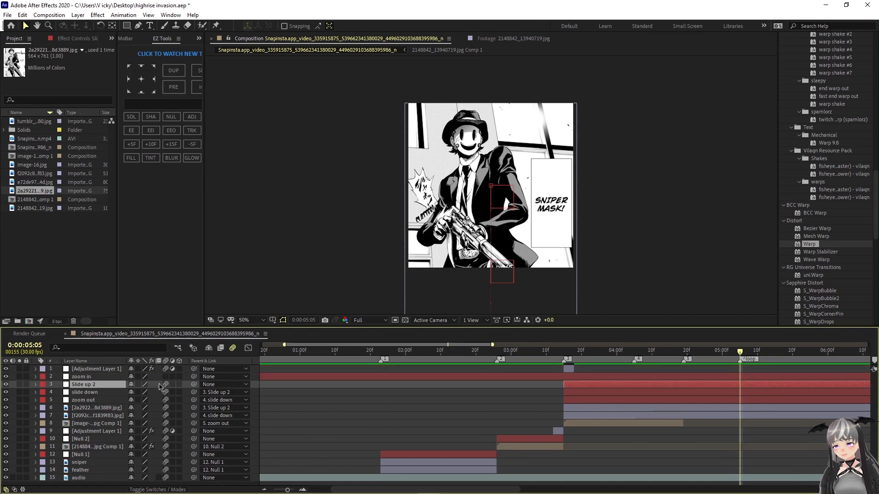
{"action": "left_click_drag", "start_coordinate": [193, 386], "coordinate": [87, 377]}
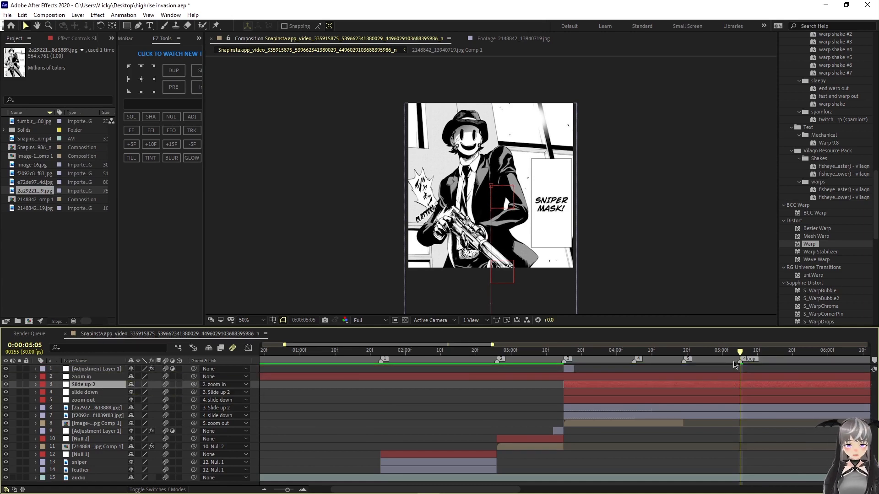
Step: Split the zoom in null at marker 3 (0:00:03:15) and delete its portion before that marker
{"action": "left_click", "coordinate": [688, 377]}
{"action": "left_click_drag", "start_coordinate": [740, 352], "coordinate": [565, 372]}
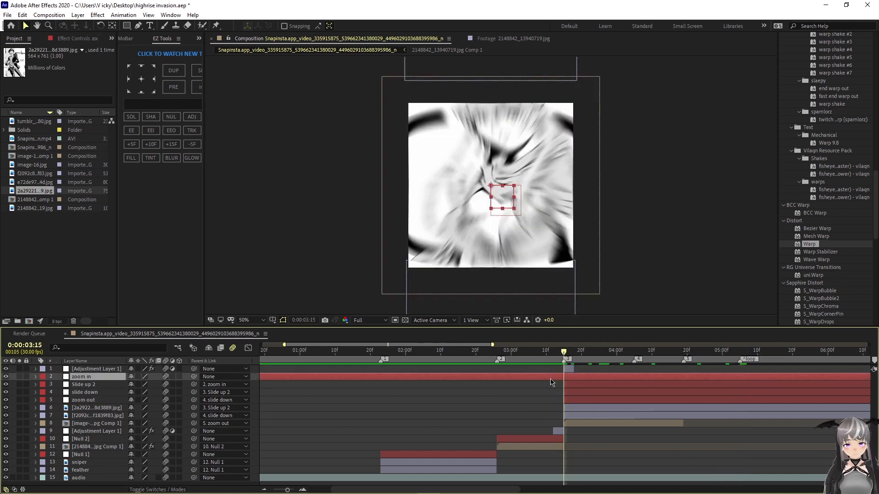
{"action": "key", "text": "ctrl+shift+d"}
{"action": "left_click", "coordinate": [552, 383]}
{"action": "key", "text": "Delete"}
{"action": "left_click", "coordinate": [571, 381]}
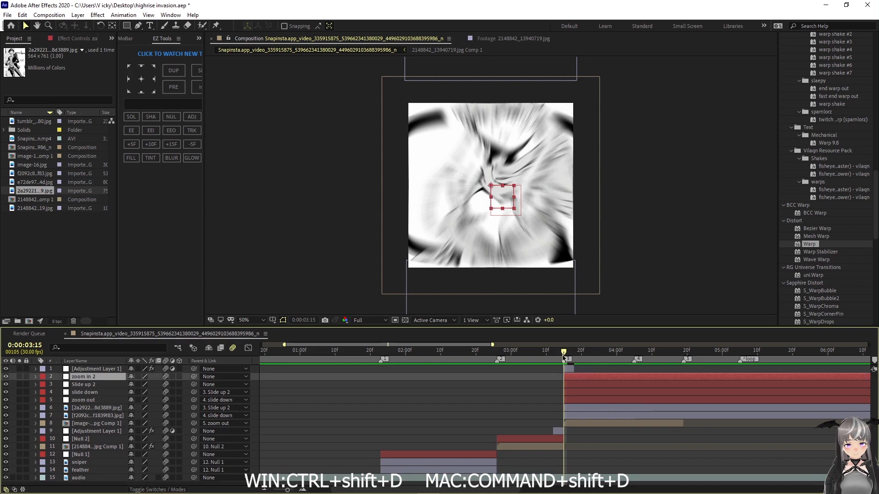
Step: Parent Slide up 2 to the zoom in 2 null at 0:00:05:05
{"action": "left_click_drag", "start_coordinate": [565, 355], "coordinate": [635, 354]}
{"action": "left_click", "coordinate": [741, 352]}
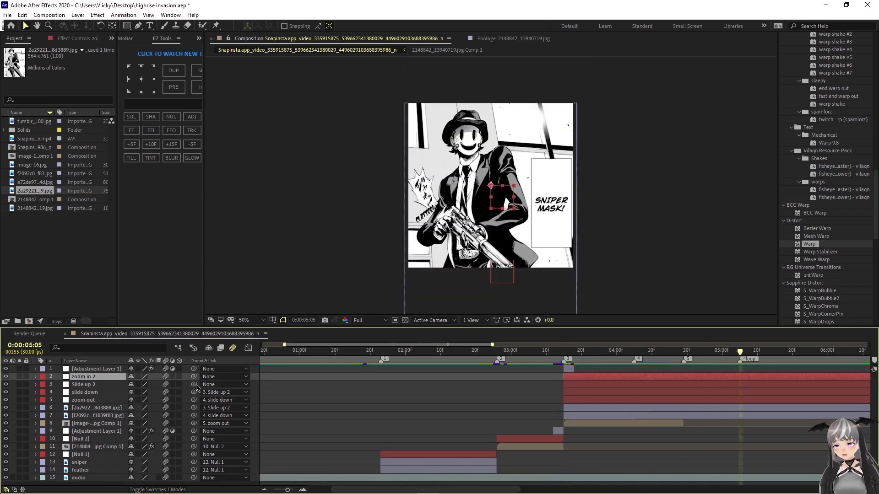
{"action": "left_click_drag", "start_coordinate": [195, 385], "coordinate": [107, 379]}
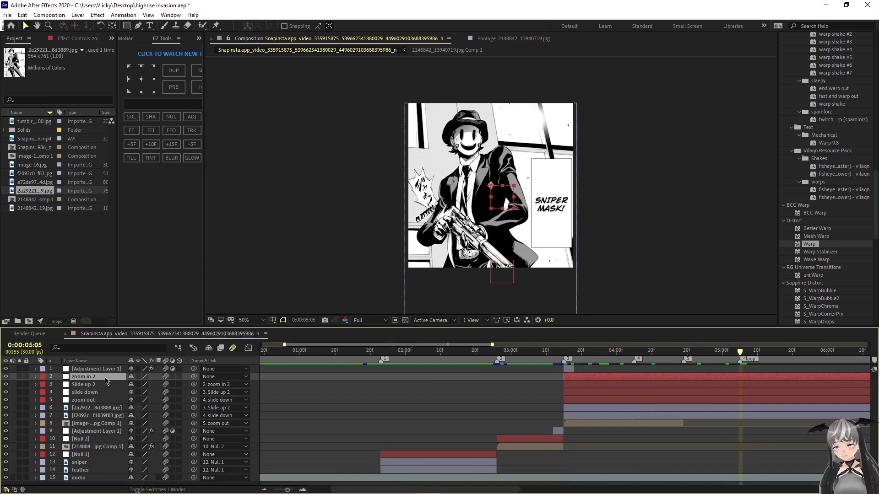
Step: Keyframe the zoom in 2 null's Scale from 100% shortly before the loop marker to 131% at 0:00:05:05
{"action": "key", "text": "s"}
{"action": "left_click", "coordinate": [58, 385]}
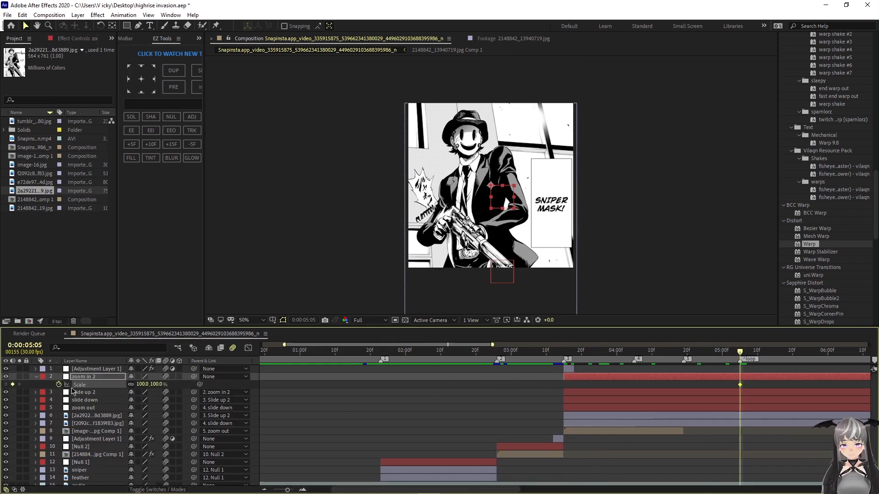
{"action": "left_click_drag", "start_coordinate": [740, 357], "coordinate": [684, 356]}
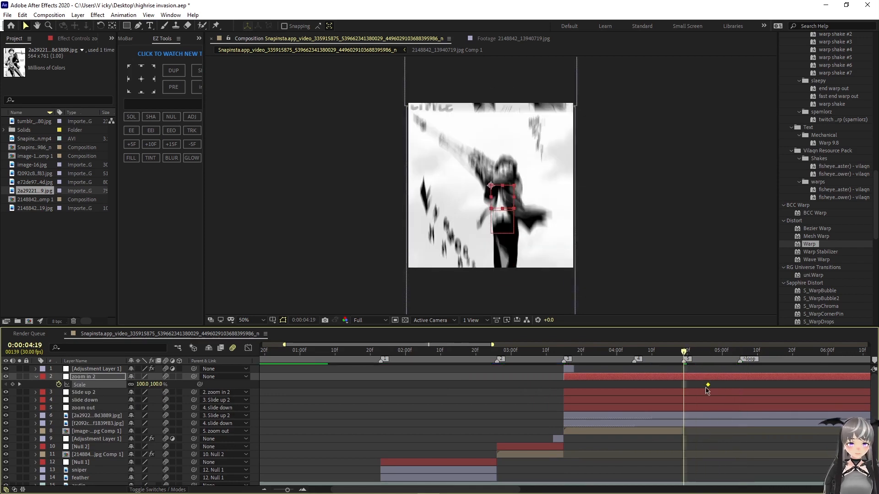
{"action": "left_click_drag", "start_coordinate": [740, 385], "coordinate": [684, 385]}
{"action": "left_click", "coordinate": [694, 352]}
{"action": "left_click_drag", "start_coordinate": [697, 353], "coordinate": [740, 367]}
{"action": "left_click_drag", "start_coordinate": [684, 385], "coordinate": [740, 366]}
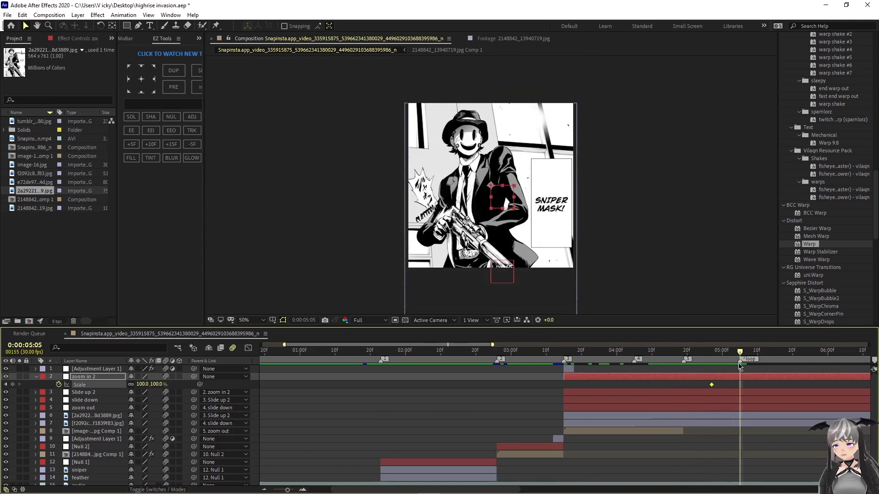
{"action": "left_click_drag", "start_coordinate": [137, 385], "coordinate": [248, 380]}
Step: Shift both Scale keyframes later so the zoom starts at 0:00:05:05, then easy-ease them with a speed curve that peaks at the start
{"action": "mouse_move", "coordinate": [754, 366]}
{"action": "left_mouse_down"}
{"action": "mouse_move", "coordinate": [661, 367]}
{"action": "mouse_move", "coordinate": [761, 366]}
{"action": "left_mouse_up"}
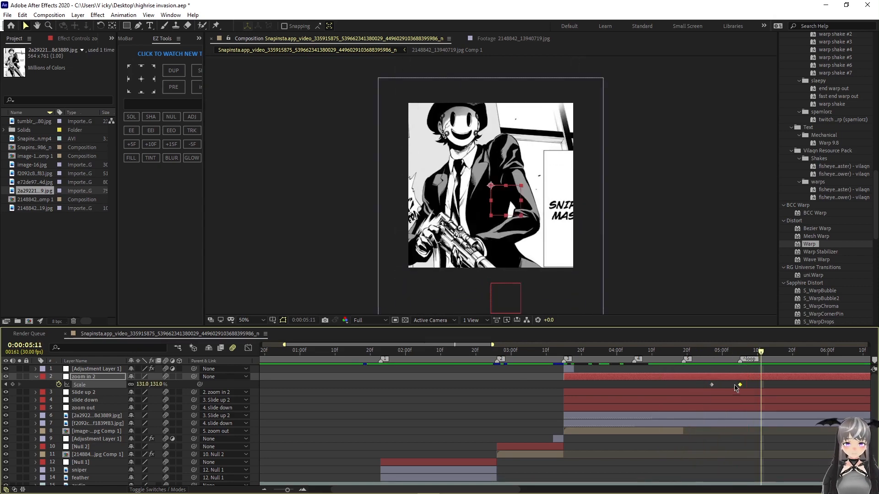
{"action": "left_click_drag", "start_coordinate": [712, 385], "coordinate": [742, 389]}
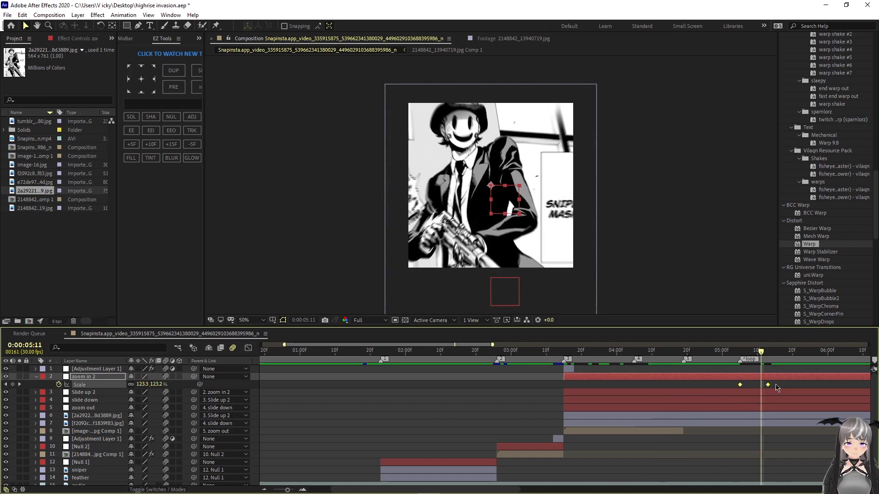
{"action": "key", "text": "F9"}
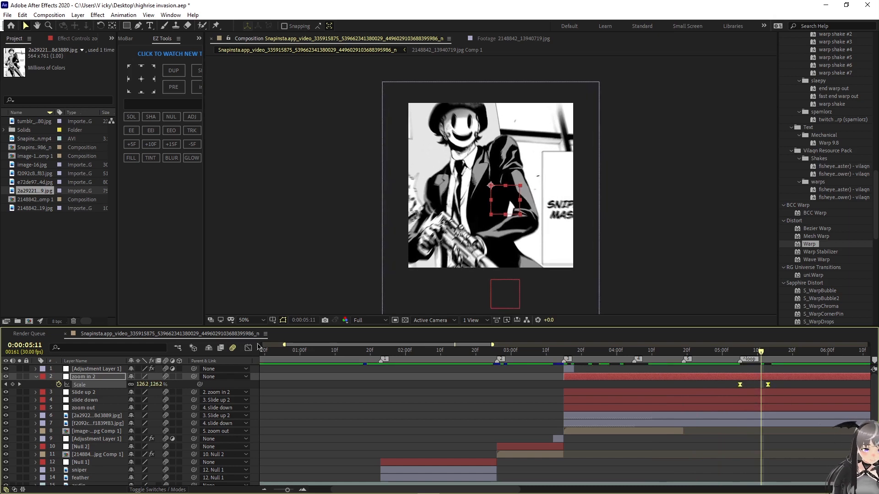
{"action": "left_click", "coordinate": [247, 348]}
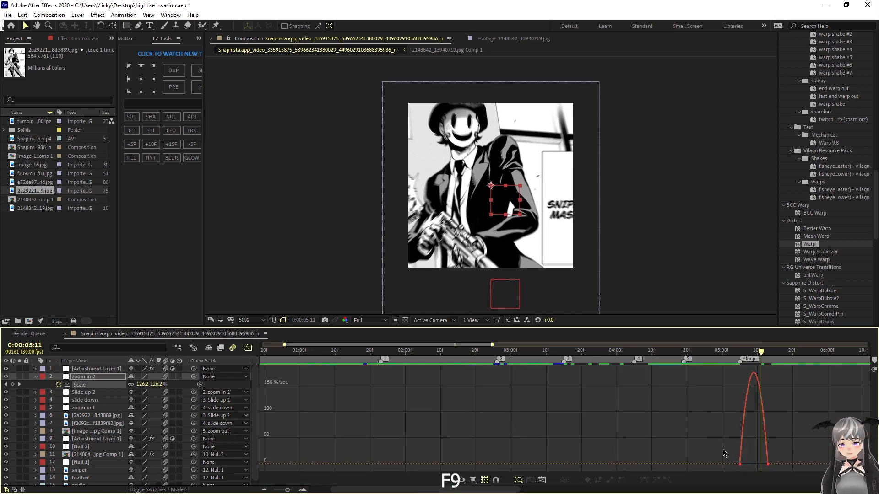
{"action": "left_click_drag", "start_coordinate": [725, 453], "coordinate": [753, 464]}
Step: Preview the zoom and reshape its Scale speed curve into a narrow peak midway between the two keyframes
{"action": "key", "text": "space"}
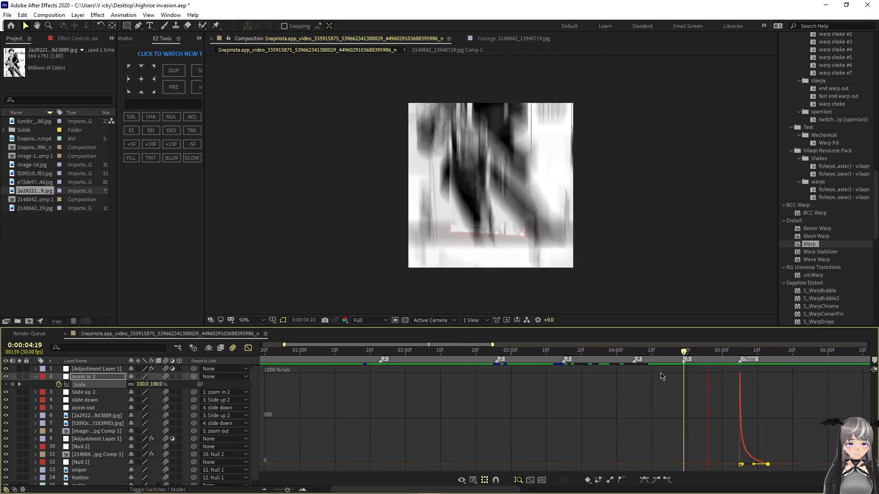
{"action": "key", "text": "space"}
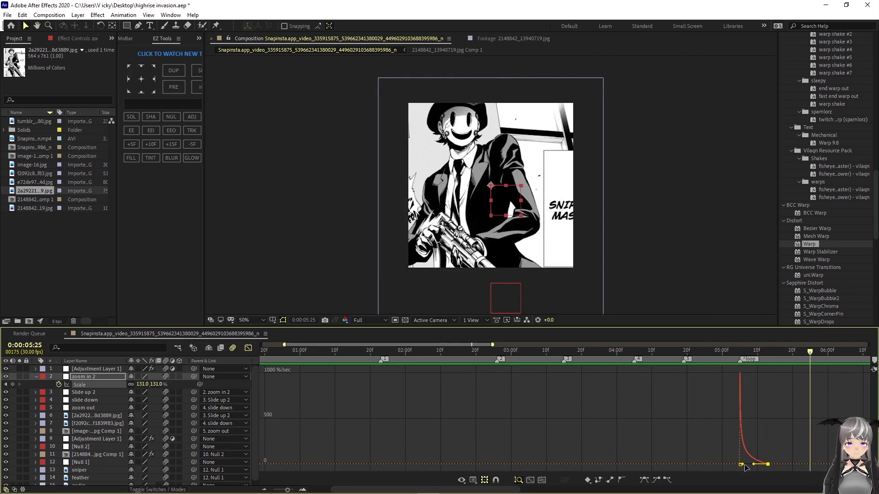
{"action": "mouse_move", "coordinate": [754, 465]}
{"action": "left_mouse_down"}
{"action": "mouse_move", "coordinate": [744, 465]}
{"action": "mouse_move", "coordinate": [768, 462]}
{"action": "mouse_move", "coordinate": [749, 465]}
{"action": "left_mouse_up"}
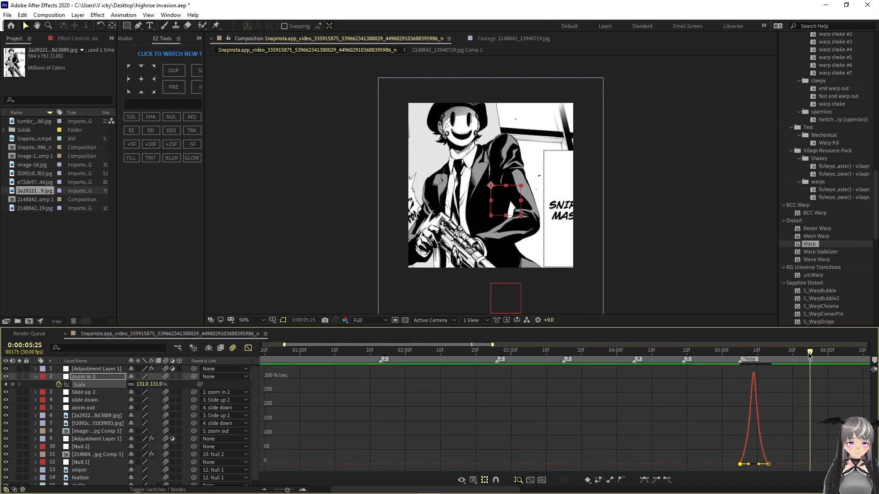
{"action": "key", "text": "space"}
{"action": "key", "text": "space"}
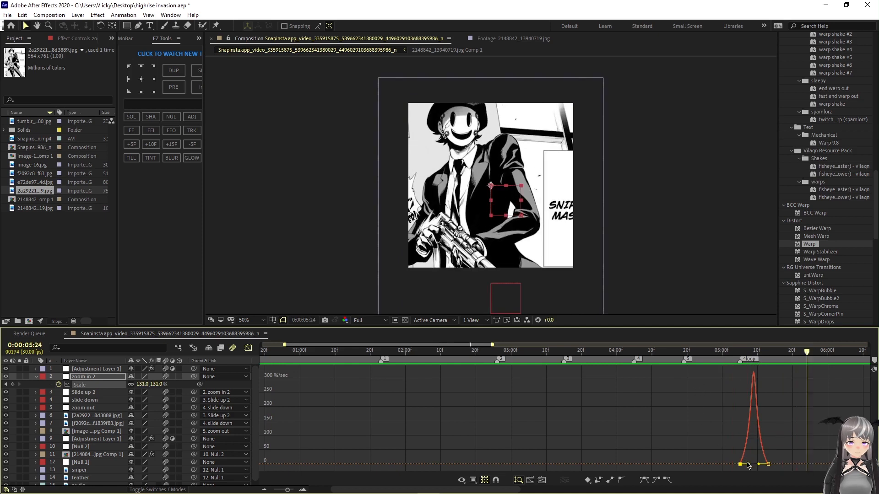
Step: Move zoom in 2's first Scale keyframe a few frames before the loop marker and reshape the speed curve to peak at 0:00:05:05
{"action": "left_click", "coordinate": [248, 348]}
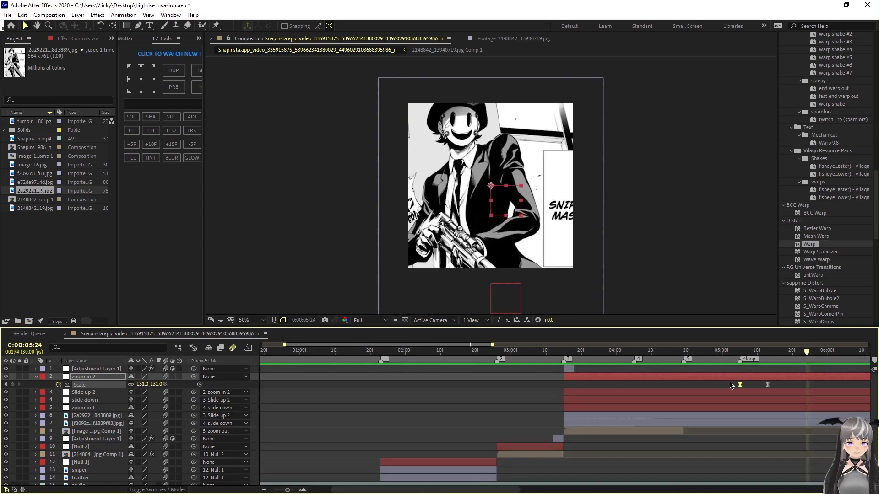
{"action": "key", "text": "alt+Left"}
{"action": "key", "text": "alt+Left"}
{"action": "key", "text": "alt+Left"}
{"action": "key", "text": "alt+Left"}
{"action": "key", "text": "alt+Left"}
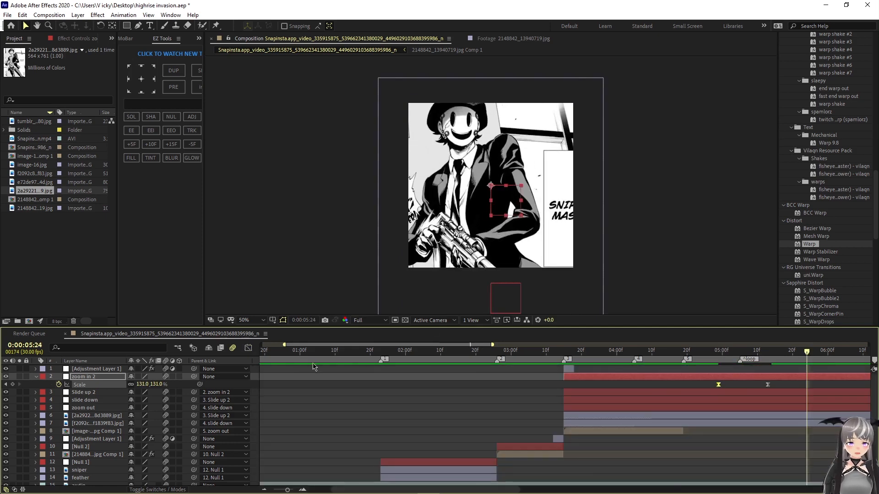
{"action": "left_click", "coordinate": [248, 348]}
{"action": "left_click_drag", "start_coordinate": [807, 353], "coordinate": [743, 377]}
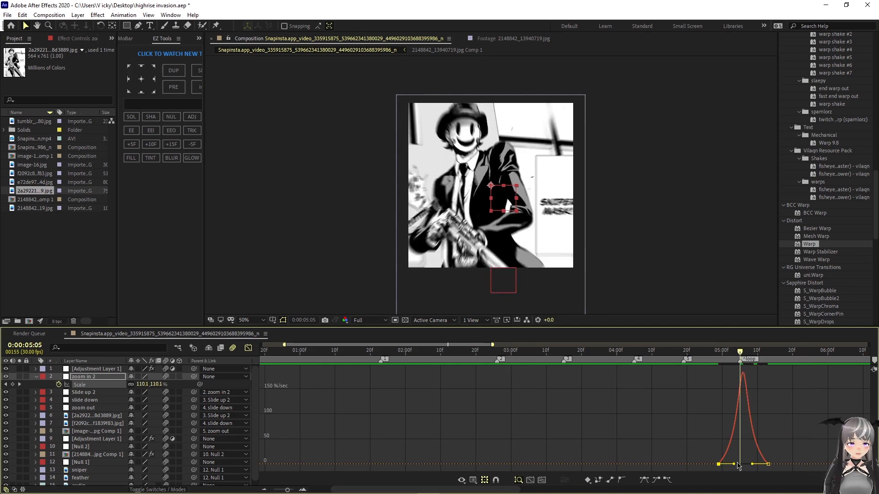
{"action": "left_click_drag", "start_coordinate": [752, 465], "coordinate": [754, 463]}
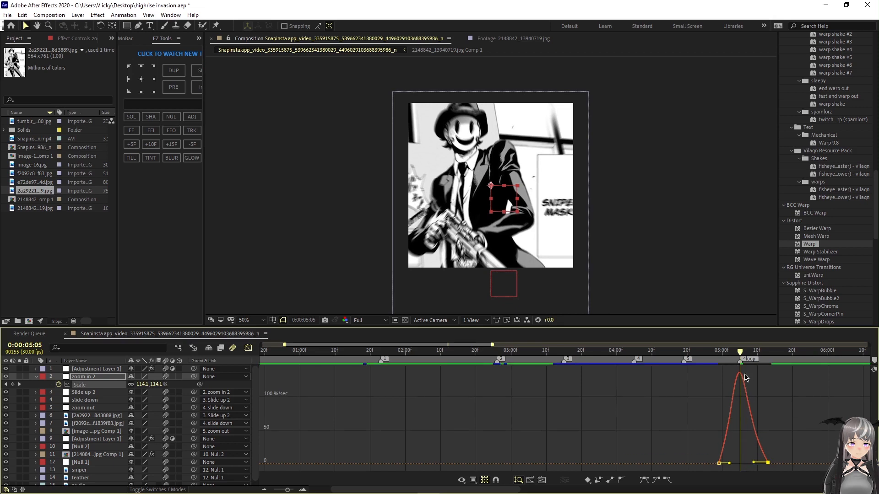
Step: Leave the graph view, preview the whole composition from the start, and save the project
{"action": "left_click", "coordinate": [724, 369]}
{"action": "mouse_move", "coordinate": [739, 365]}
{"action": "left_mouse_down"}
{"action": "mouse_move", "coordinate": [735, 351]}
{"action": "mouse_move", "coordinate": [628, 351]}
{"action": "mouse_move", "coordinate": [810, 351]}
{"action": "left_mouse_up"}
{"action": "key", "text": "shift+F3"}
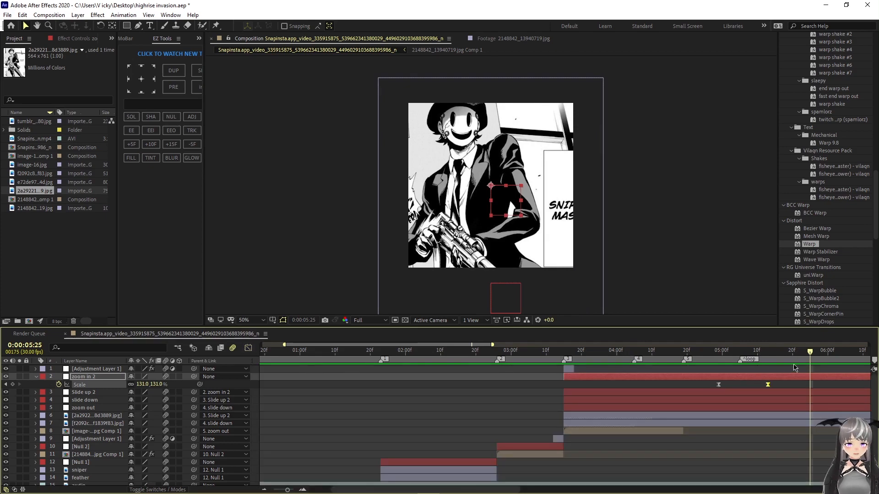
{"action": "key", "text": "u"}
{"action": "key", "text": "space"}
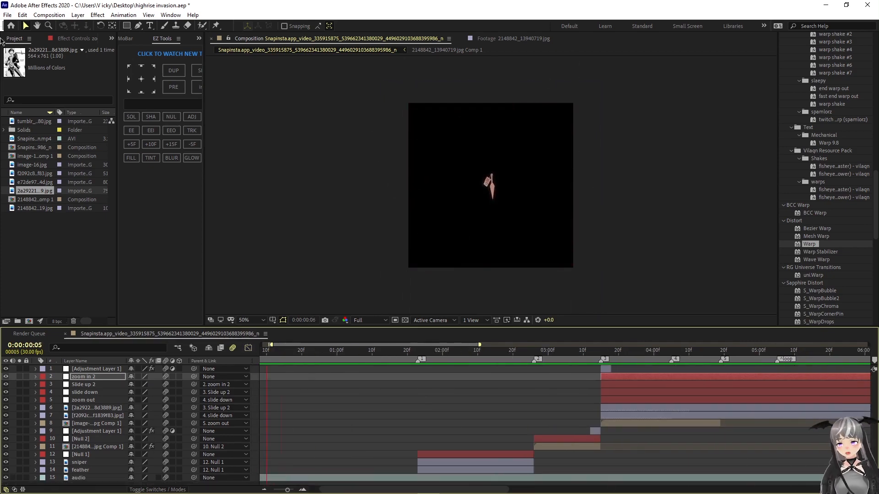
{"action": "left_click", "coordinate": [7, 15]}
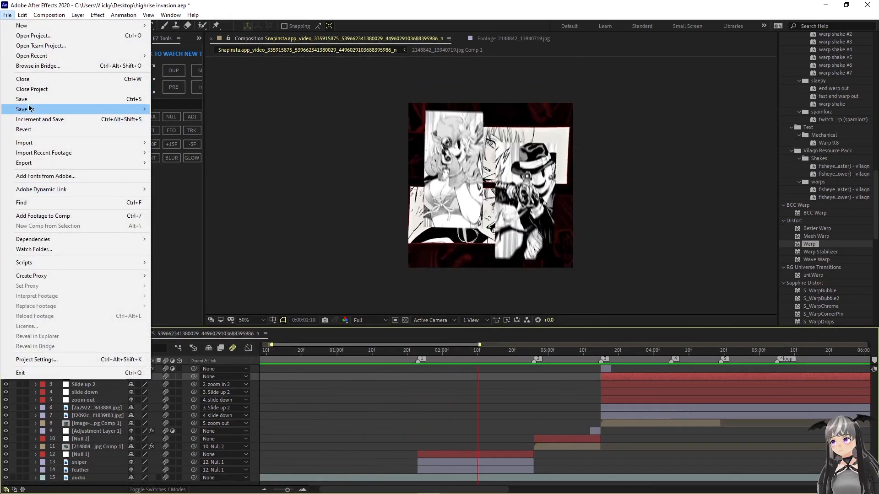
{"action": "left_click", "coordinate": [28, 102]}
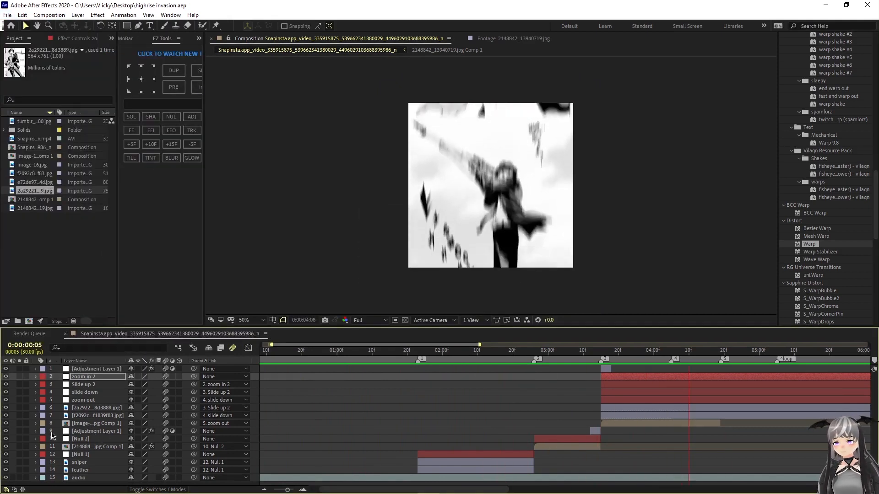
{"action": "key", "text": "space"}
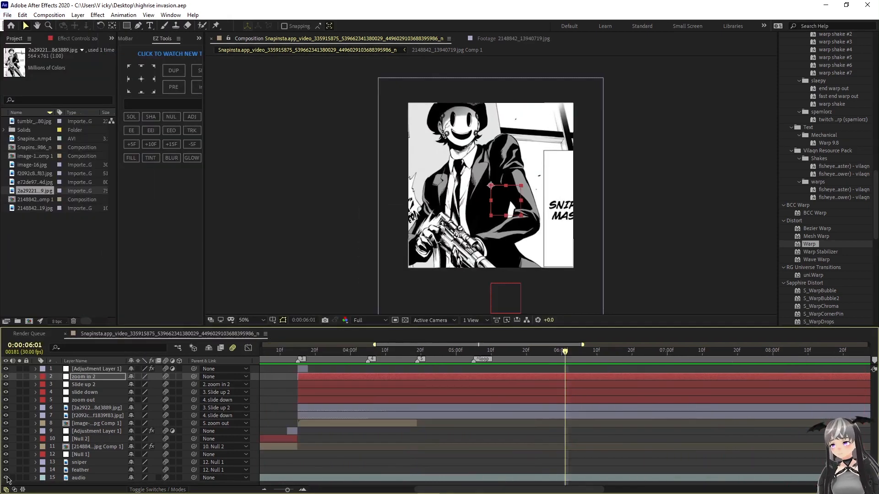
Step: Add the e72de97 manga image above zoom in 2, starting at that null's first Scale keyframe, and trim its end to shortly after 0:00:06:00
{"action": "left_click_drag", "start_coordinate": [563, 354], "coordinate": [512, 356]}
{"action": "key", "text": "s"}
{"action": "left_click", "coordinate": [537, 384]}
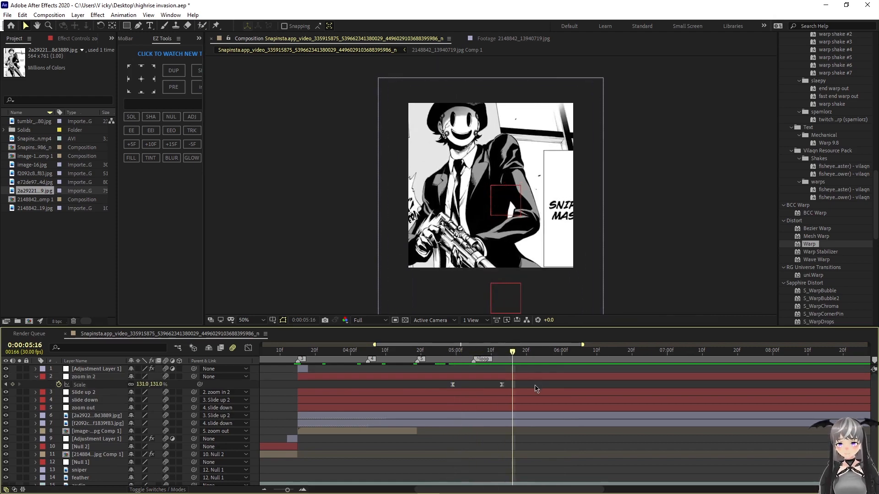
{"action": "left_click", "coordinate": [29, 183]}
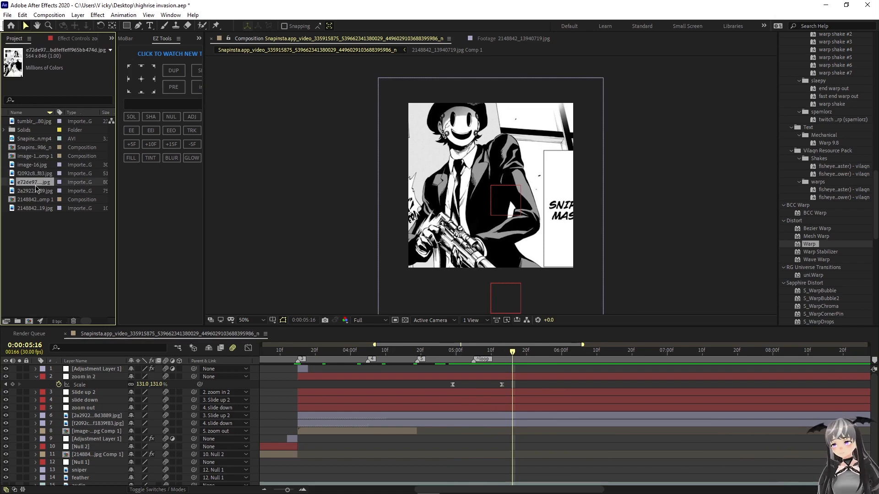
{"action": "left_click_drag", "start_coordinate": [34, 186], "coordinate": [533, 379]}
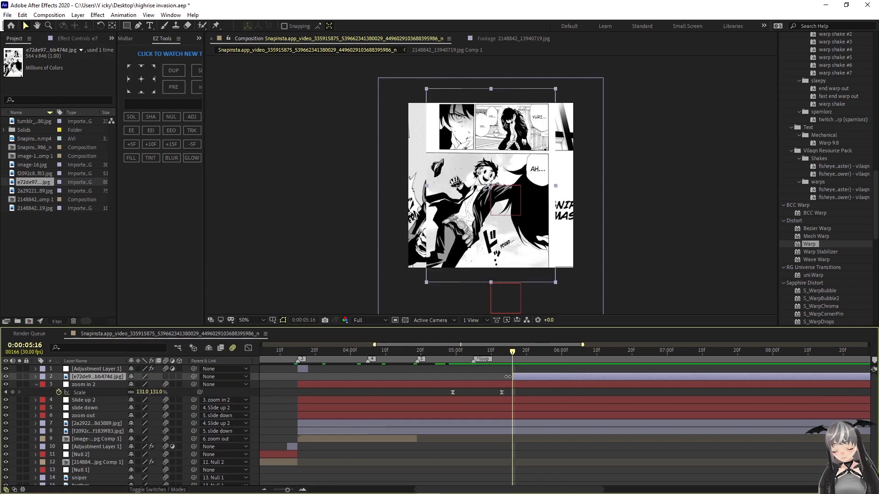
{"action": "left_click_drag", "start_coordinate": [522, 376], "coordinate": [458, 376]}
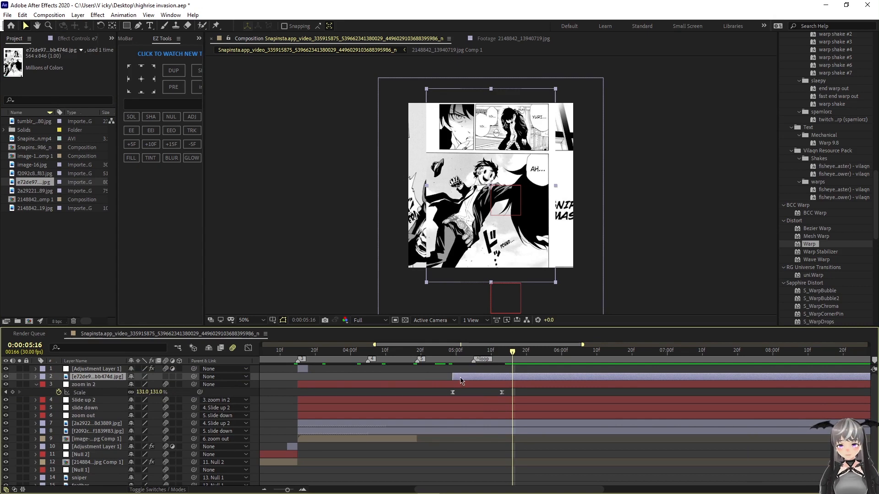
{"action": "mouse_move", "coordinate": [517, 356]}
{"action": "left_mouse_down"}
{"action": "mouse_move", "coordinate": [591, 356]}
{"action": "mouse_move", "coordinate": [503, 356]}
{"action": "mouse_move", "coordinate": [512, 356]}
{"action": "left_mouse_up"}
{"action": "key", "text": "alt+bracketright"}
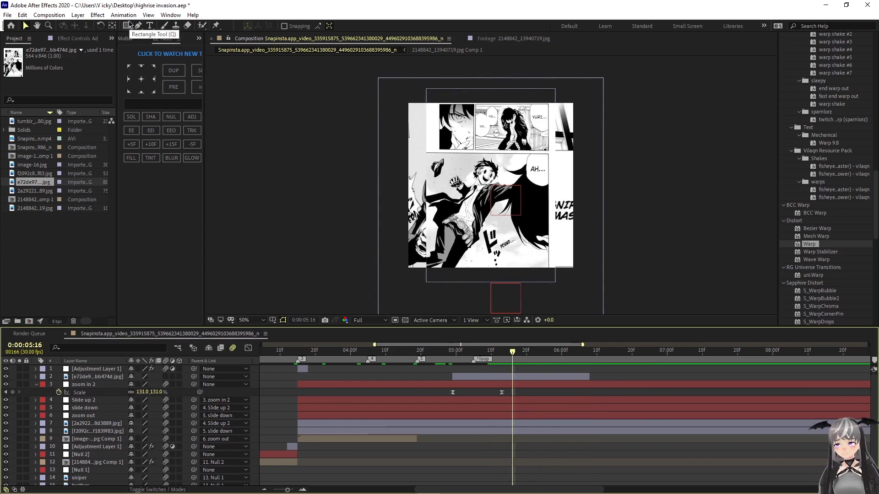
Step: Mask the e72de97 image layer with a rectangle around its large lower panel
{"action": "key", "text": "q"}
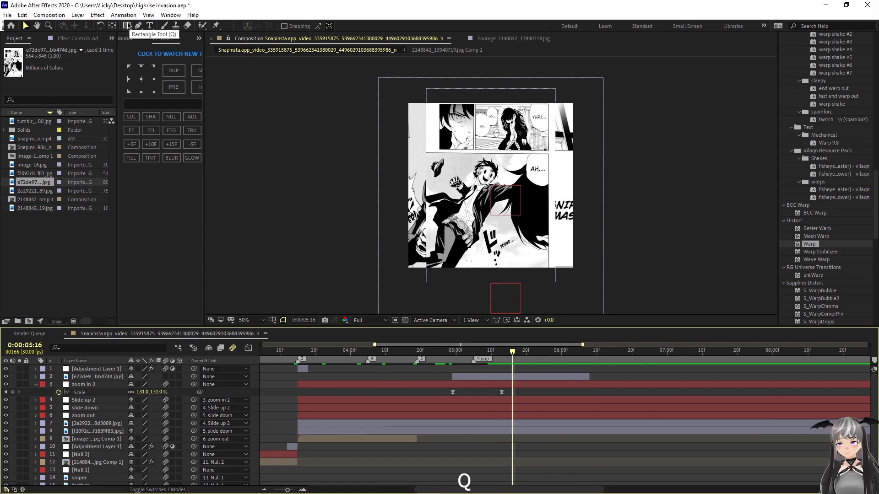
{"action": "left_click", "coordinate": [127, 26]}
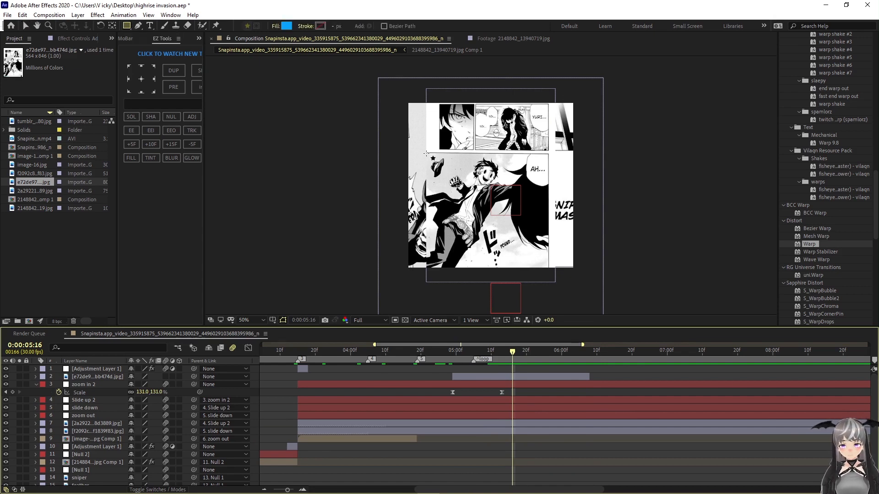
{"action": "left_click_drag", "start_coordinate": [426, 154], "coordinate": [533, 245]}
{"action": "key", "text": "ctrl+z"}
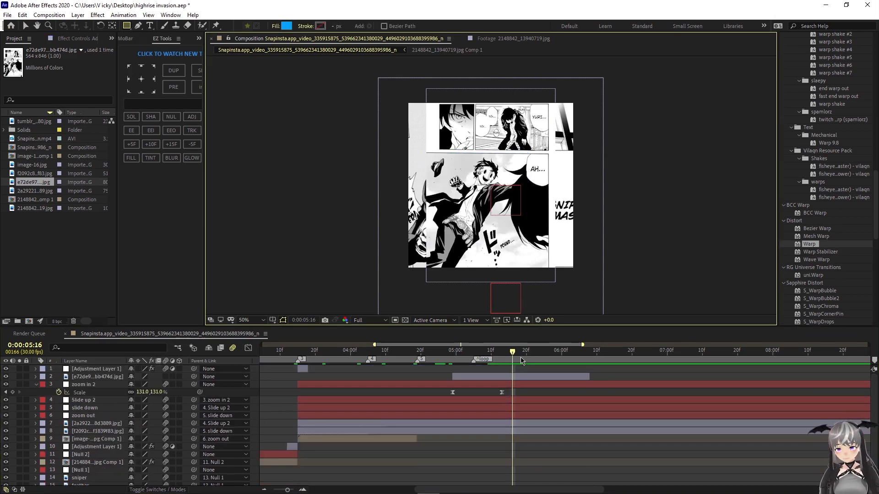
{"action": "left_click", "coordinate": [514, 375]}
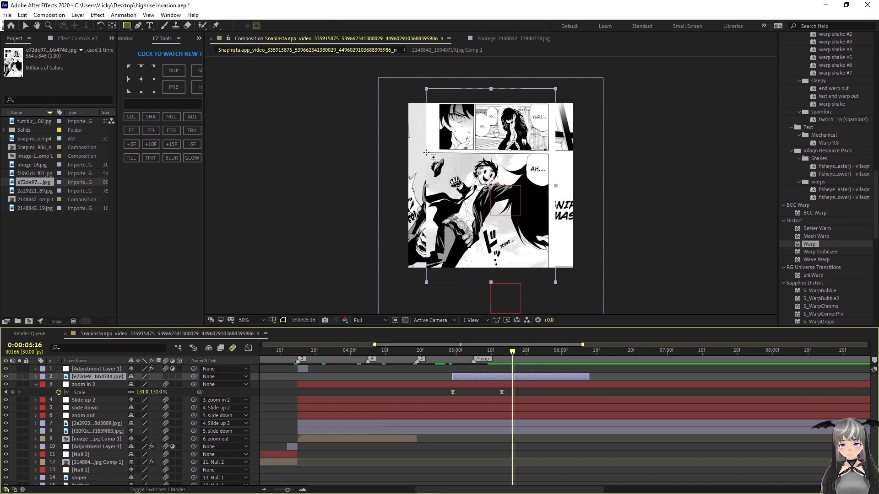
{"action": "left_click_drag", "start_coordinate": [426, 152], "coordinate": [548, 271]}
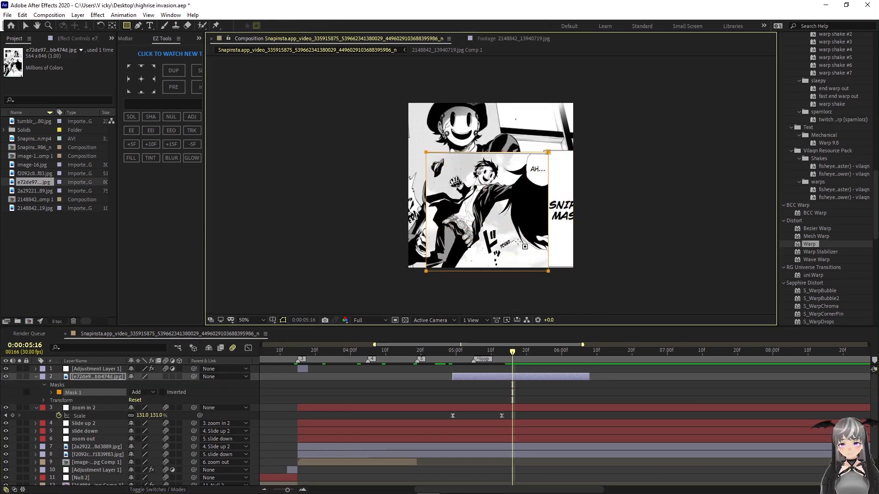
{"action": "right_click", "coordinate": [486, 224]}
Step: Center the masked image's anchor point on its panel and move the panel to the middle of the composition
{"action": "left_click", "coordinate": [469, 378]}
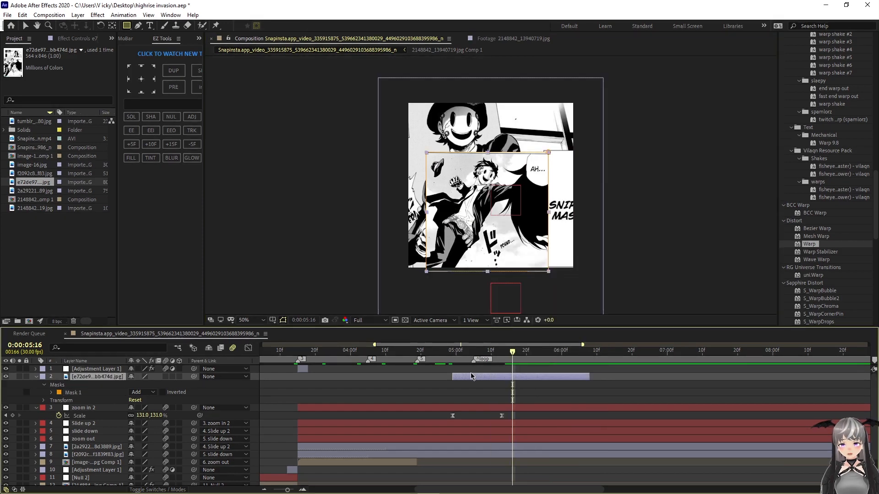
{"action": "left_click", "coordinate": [138, 81]}
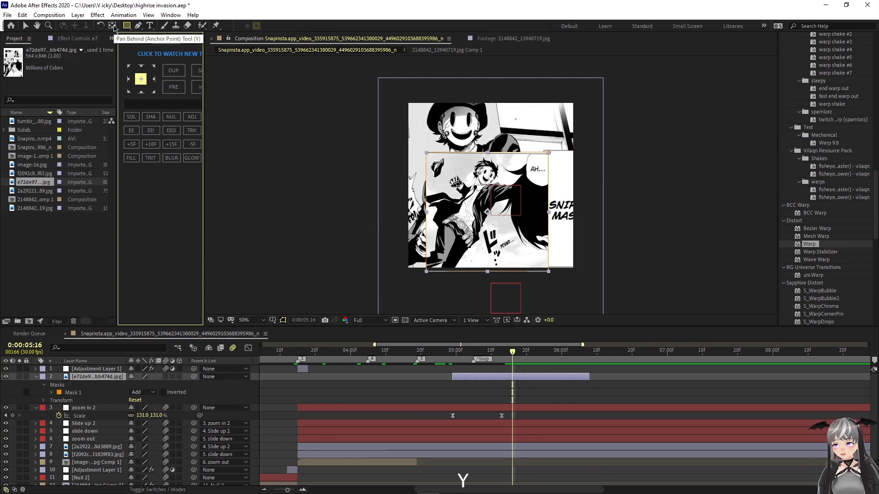
{"action": "left_click", "coordinate": [25, 26]}
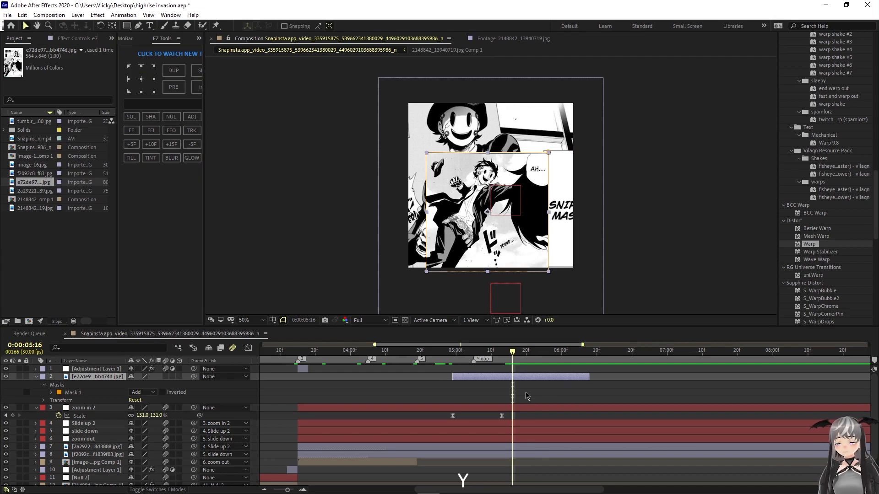
{"action": "left_click", "coordinate": [141, 81]}
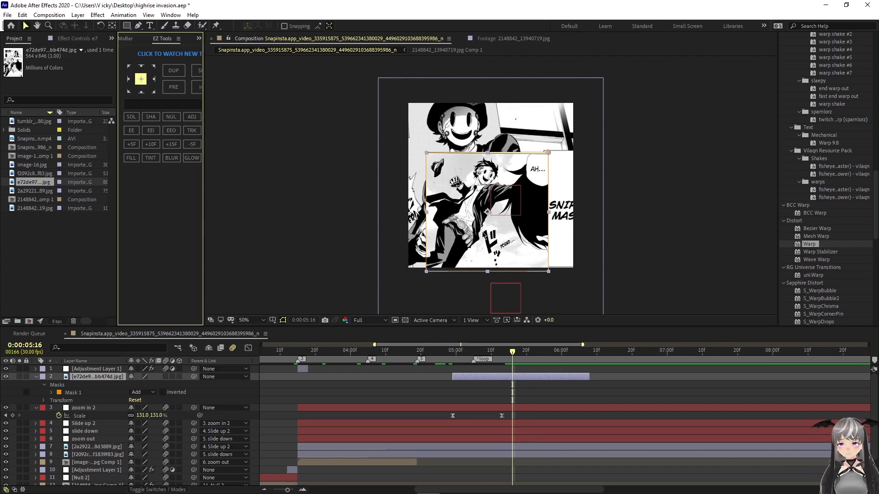
{"action": "left_click_drag", "start_coordinate": [485, 235], "coordinate": [488, 208]}
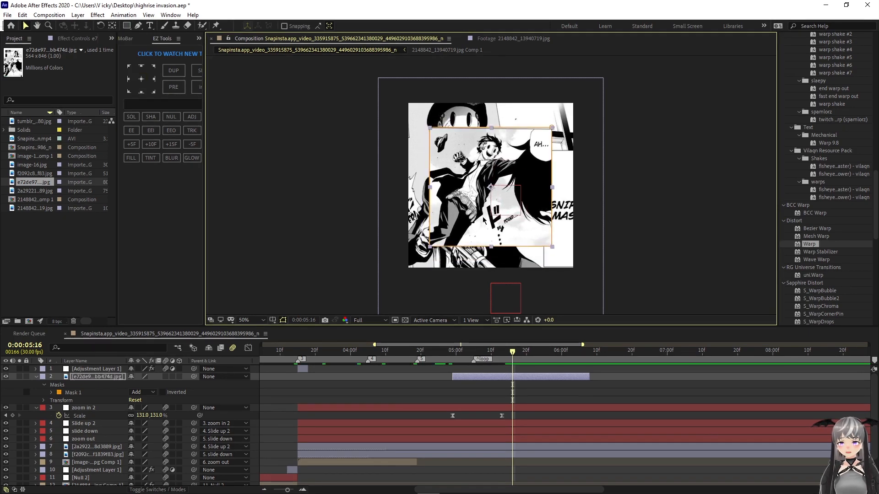
Step: Scale the masked panel to 86% and keyframe its Mask Path in line with zoom in 2's last Scale keyframe at 0:00:05:13
{"action": "key", "text": "s"}
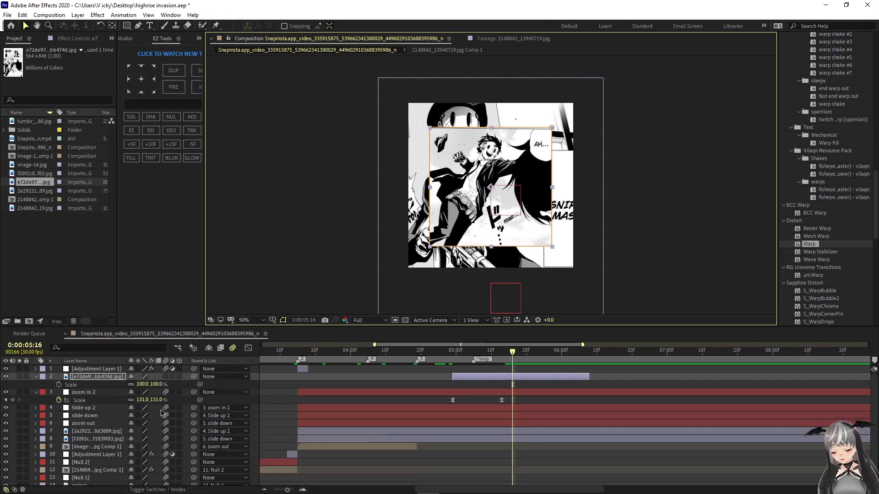
{"action": "left_click_drag", "start_coordinate": [142, 384], "coordinate": [341, 376]}
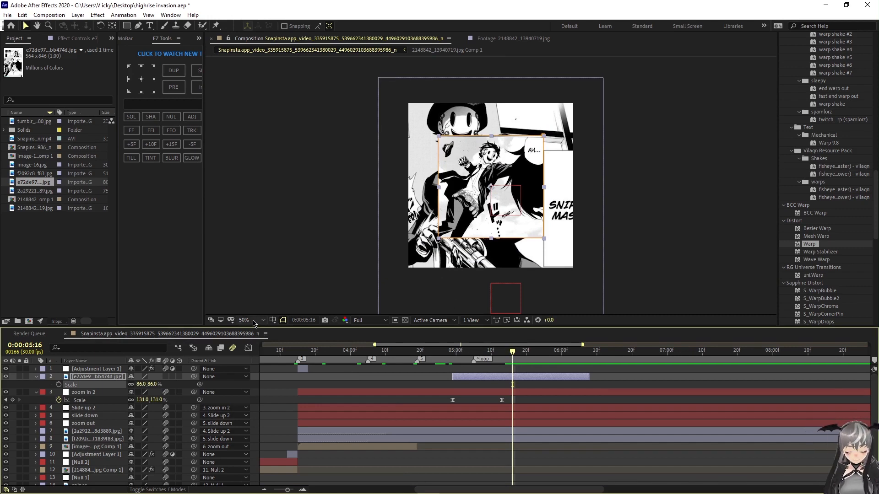
{"action": "key", "text": "m"}
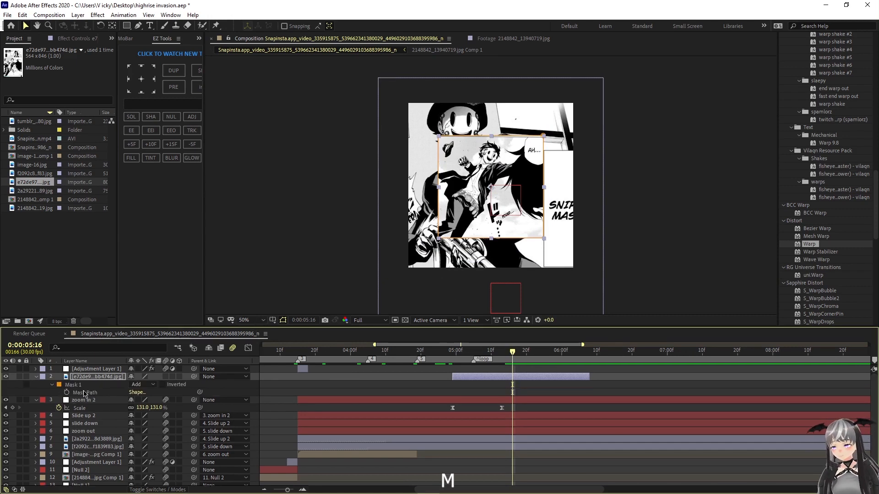
{"action": "left_click", "coordinate": [67, 392]}
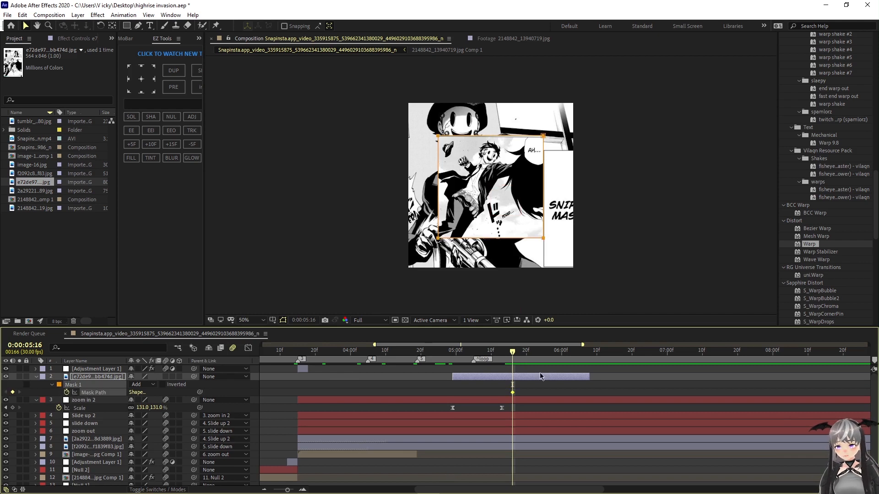
{"action": "left_click_drag", "start_coordinate": [511, 393], "coordinate": [501, 392]}
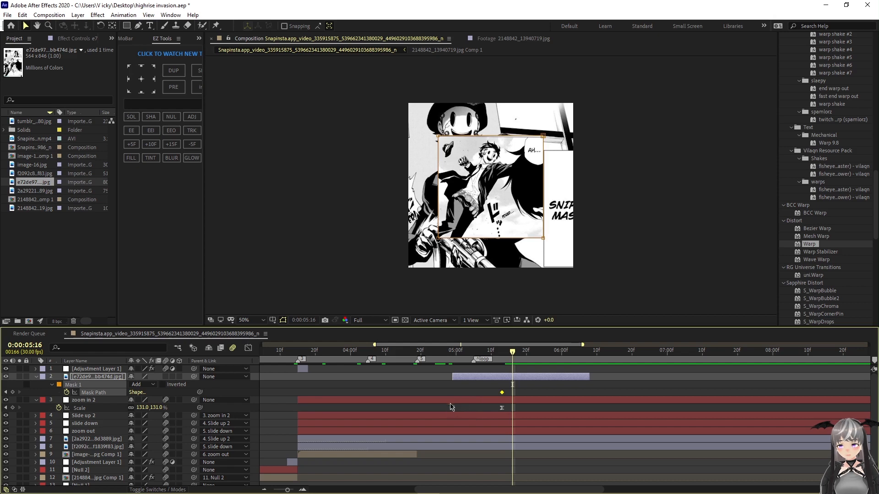
{"action": "left_click_drag", "start_coordinate": [511, 351], "coordinate": [491, 352]}
{"action": "key", "text": "k"}
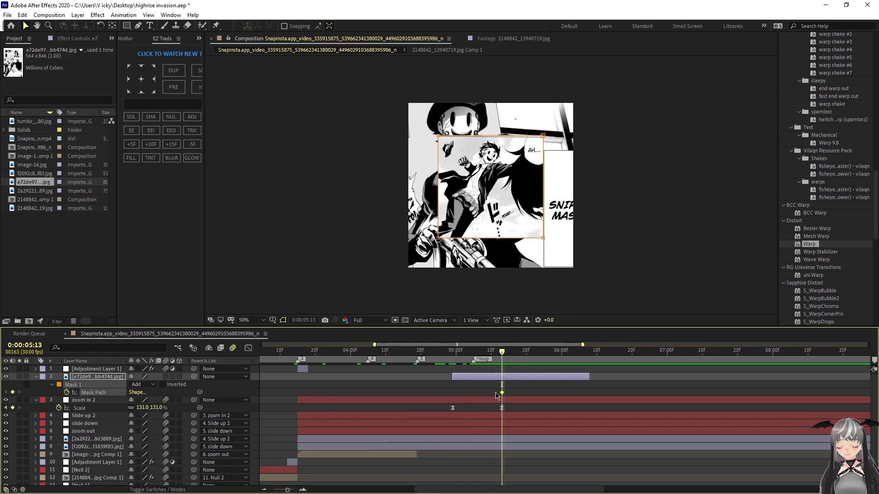
Step: Try to narrow the panel's mask from both sides at 0:00:04:29, and undo the changes
{"action": "left_click_drag", "start_coordinate": [468, 363], "coordinate": [453, 361]}
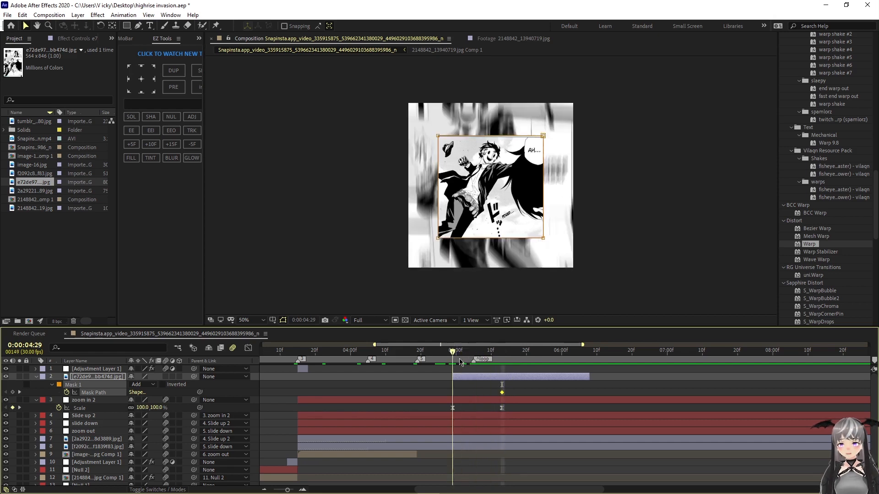
{"action": "left_click", "coordinate": [543, 186]}
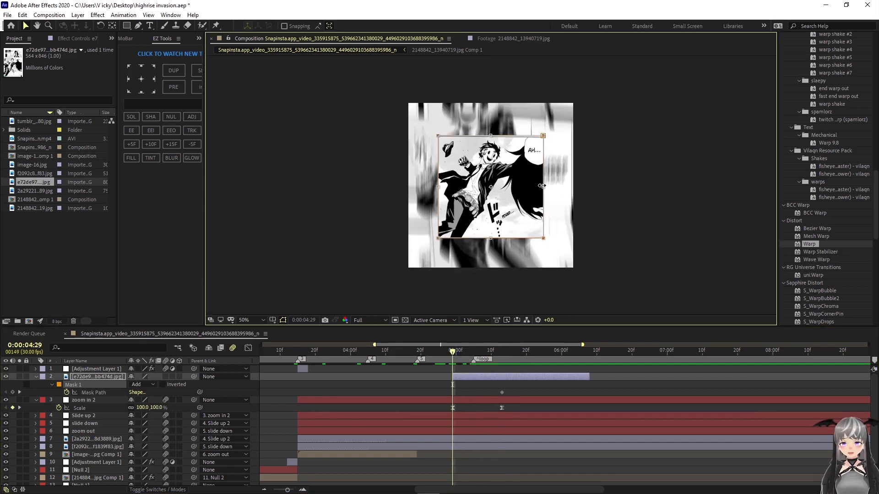
{"action": "left_click_drag", "start_coordinate": [542, 186], "coordinate": [504, 186]}
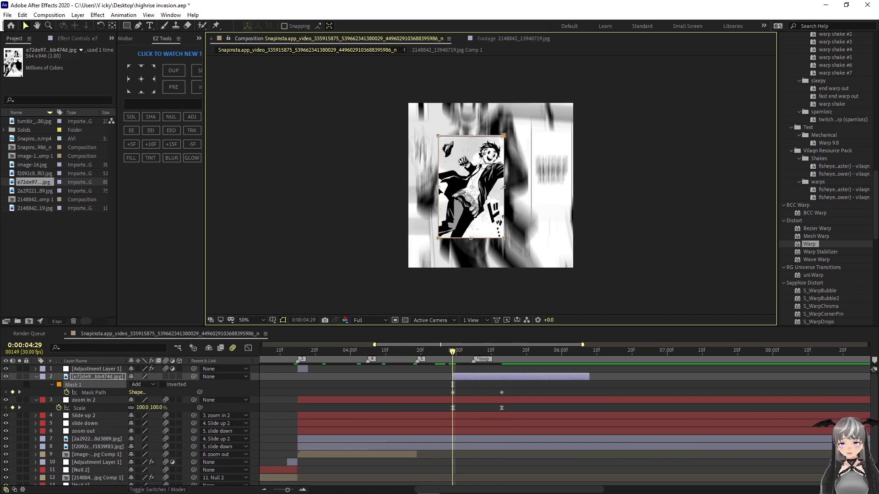
{"action": "left_click_drag", "start_coordinate": [439, 187], "coordinate": [490, 187]}
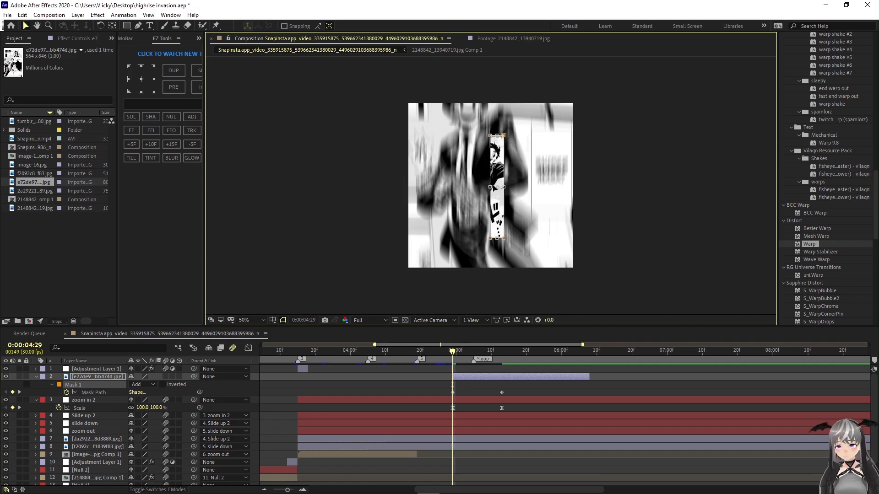
{"action": "key", "text": "ctrl+z"}
{"action": "key", "text": "ctrl+z"}
{"action": "key", "text": "ctrl+z"}
{"action": "key", "text": "ctrl+z"}
Step: Collapse the mask to a vertical line at the panel's center on the first keyframe and apply Easy Ease to both Mask Path keyframes
{"action": "left_click_drag", "start_coordinate": [543, 186], "coordinate": [505, 190]}
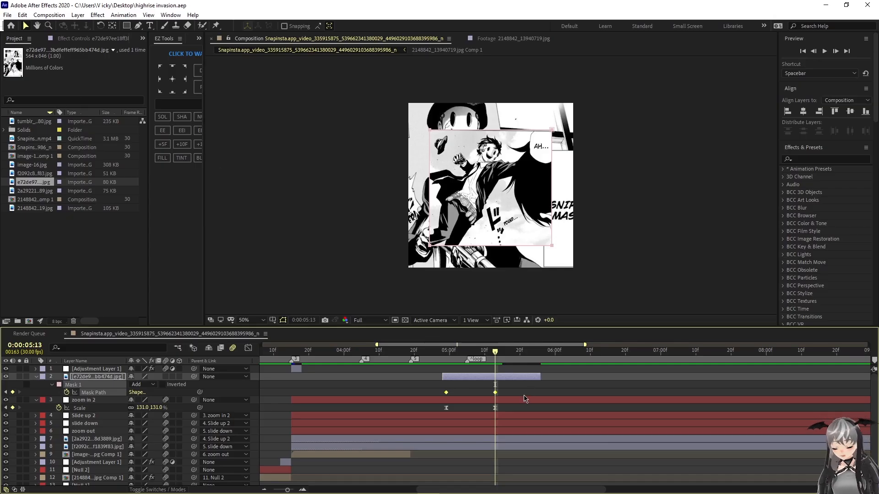
{"action": "key", "text": "F9"}
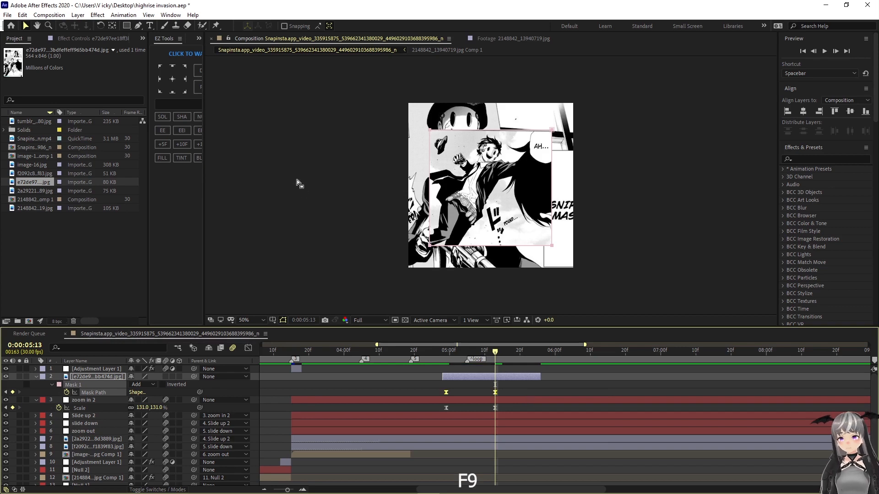
Step: Shape the Mask Path speed graph into a sharp peak slightly before the midpoint, preview the reveal, and leave the graph view
{"action": "left_click", "coordinate": [249, 347]}
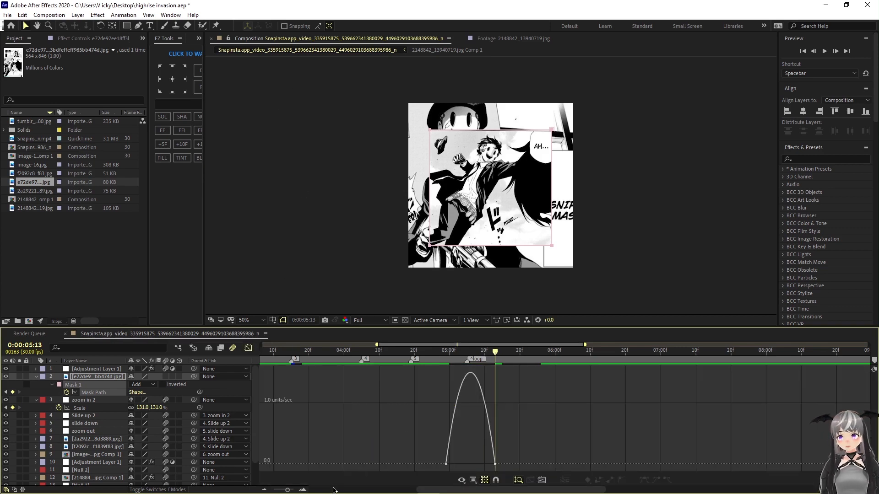
{"action": "left_click", "coordinate": [329, 446]}
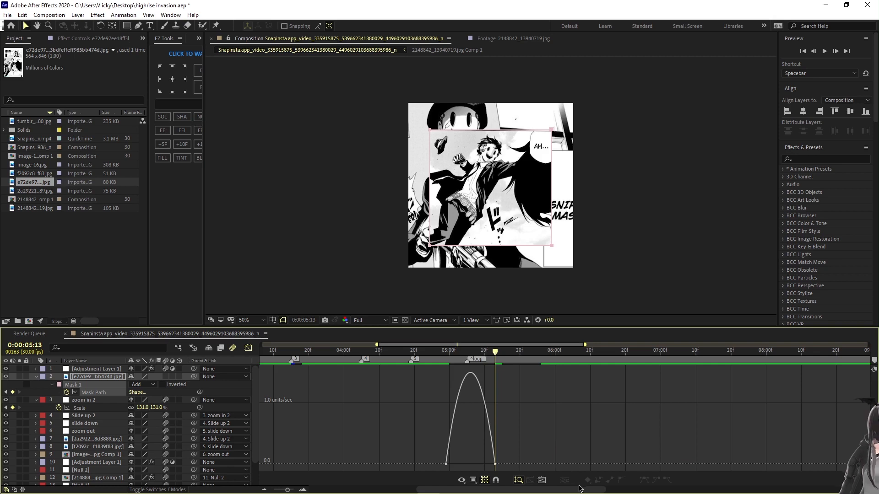
{"action": "left_click_drag", "start_coordinate": [579, 489], "coordinate": [625, 489]}
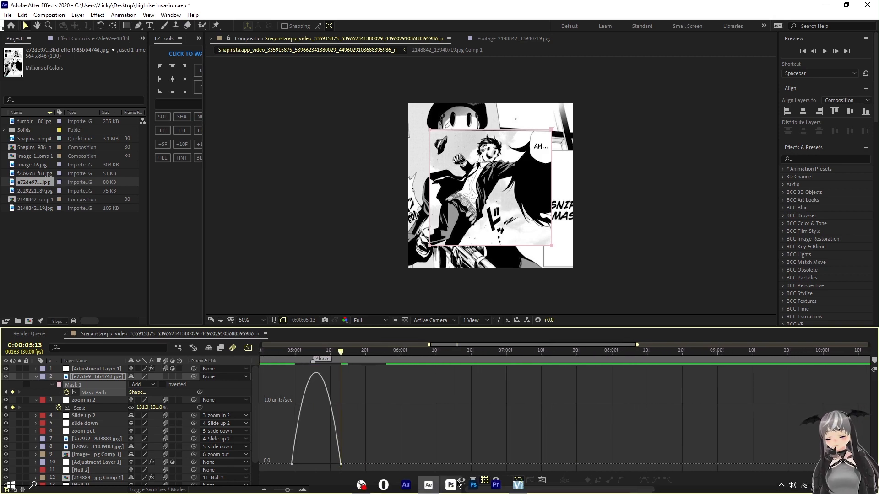
{"action": "left_click", "coordinate": [339, 465]}
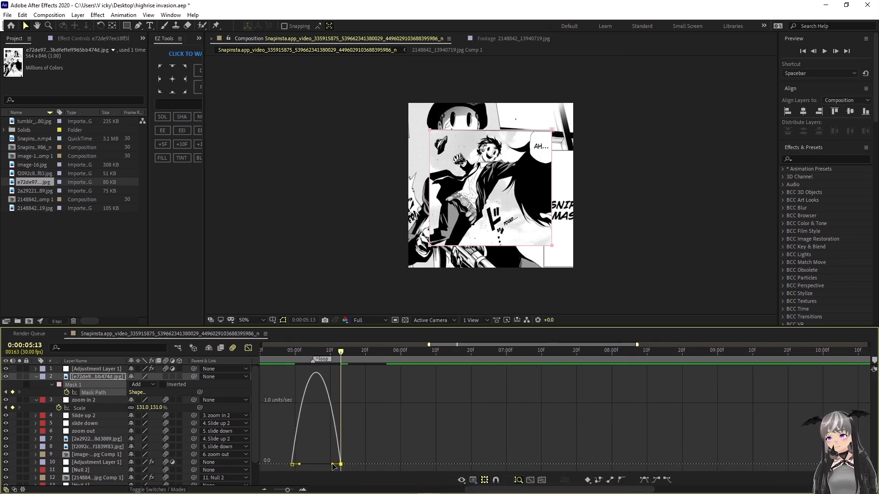
{"action": "left_click_drag", "start_coordinate": [334, 466], "coordinate": [294, 465]}
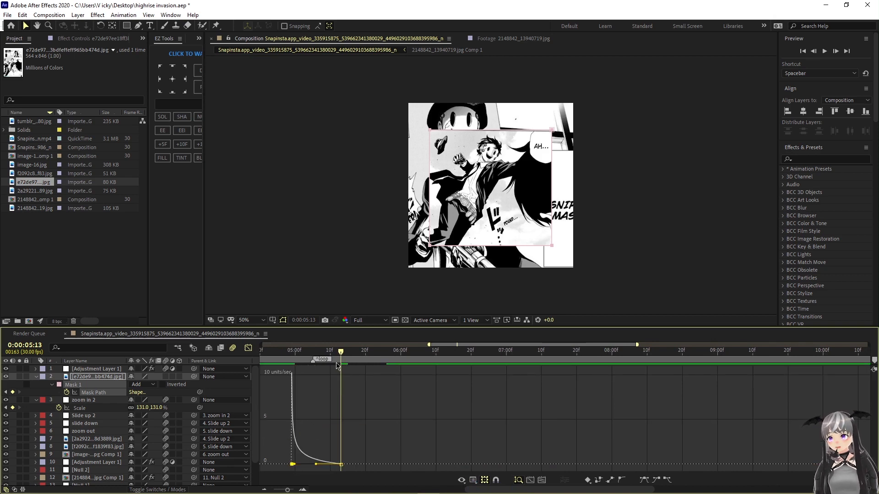
{"action": "key", "text": "space"}
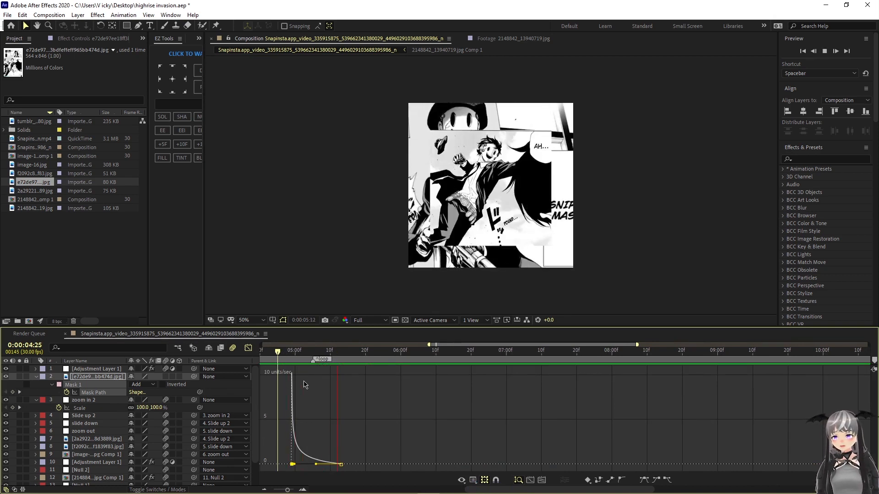
{"action": "key", "text": "space"}
{"action": "mouse_move", "coordinate": [316, 465]}
{"action": "left_mouse_down"}
{"action": "mouse_move", "coordinate": [327, 466]}
{"action": "mouse_move", "coordinate": [305, 468]}
{"action": "mouse_move", "coordinate": [313, 468]}
{"action": "left_mouse_up"}
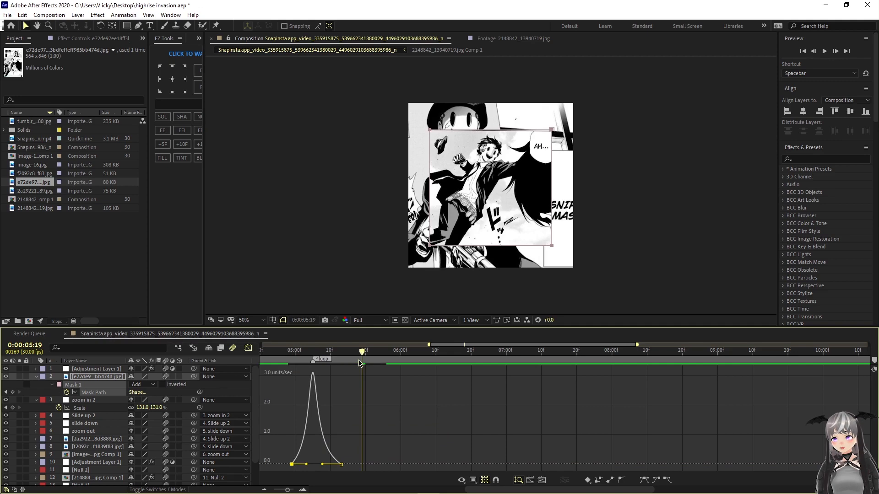
{"action": "key", "text": "space"}
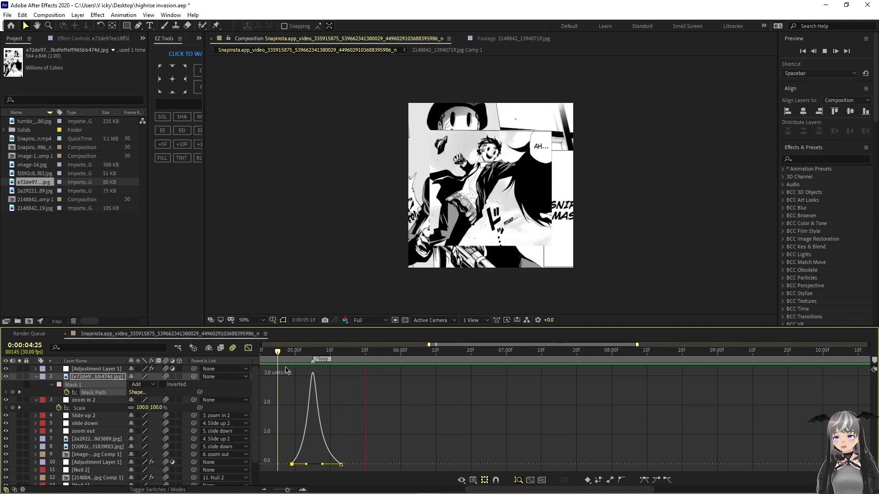
{"action": "key", "text": "space"}
{"action": "left_click", "coordinate": [248, 348]}
Step: Examine the mask reveal frame by frame from around its first keyframe at 0:00:04:29 through to 0:00:05:13
{"action": "left_click_drag", "start_coordinate": [355, 357], "coordinate": [527, 389]}
{"action": "key", "text": "Page_Down"}
{"action": "key", "text": "Page_Down"}
{"action": "key", "text": "Page_Down"}
{"action": "key", "text": "Page_Down"}
{"action": "key", "text": "Page_Down"}
{"action": "key", "text": "Page_Down"}
{"action": "key", "text": "Page_Down"}
{"action": "key", "text": "Page_Down"}
{"action": "key", "text": "Page_Down"}
{"action": "key", "text": "Page_Down"}
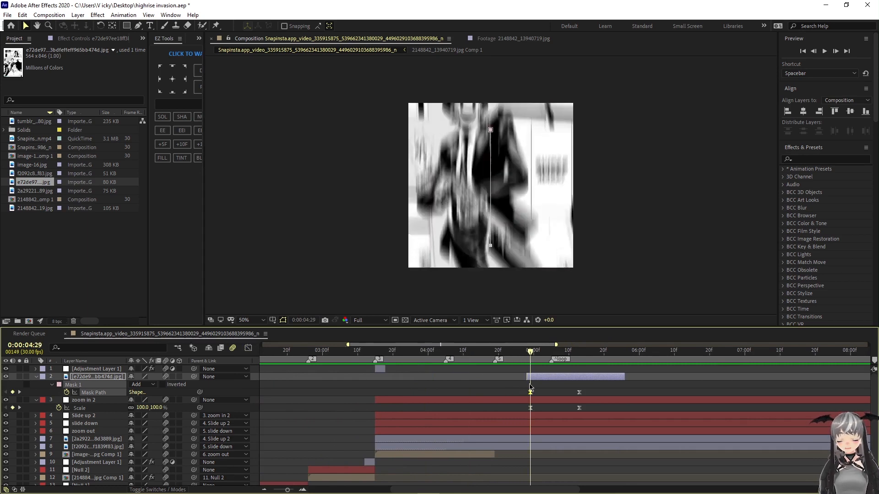
{"action": "key", "text": "Page_Down"}
{"action": "key", "text": "Page_Down"}
{"action": "key", "text": "Page_Down"}
{"action": "key", "text": "Page_Down"}
{"action": "key", "text": "Page_Down"}
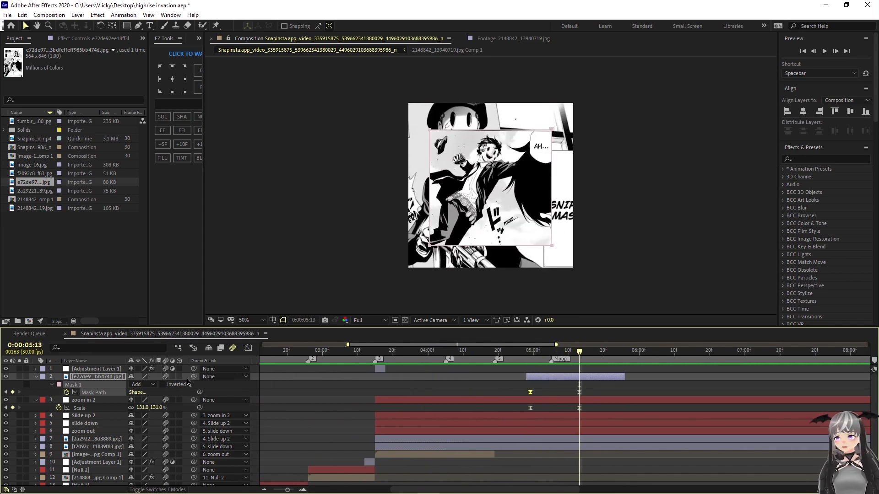
Step: Parent the e72de97 image layer to zoom in 2 and preview the transition from 0:00:04:20
{"action": "left_click_drag", "start_coordinate": [194, 376], "coordinate": [112, 403]}
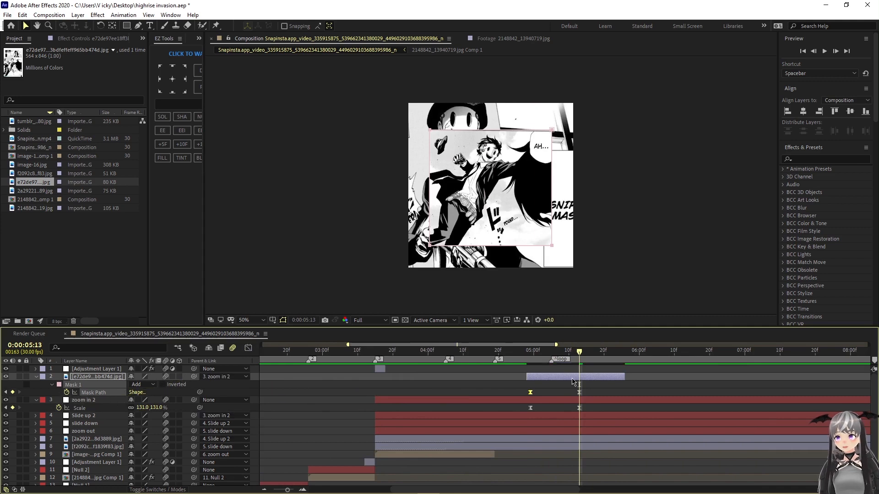
{"action": "left_click_drag", "start_coordinate": [580, 358], "coordinate": [499, 387]}
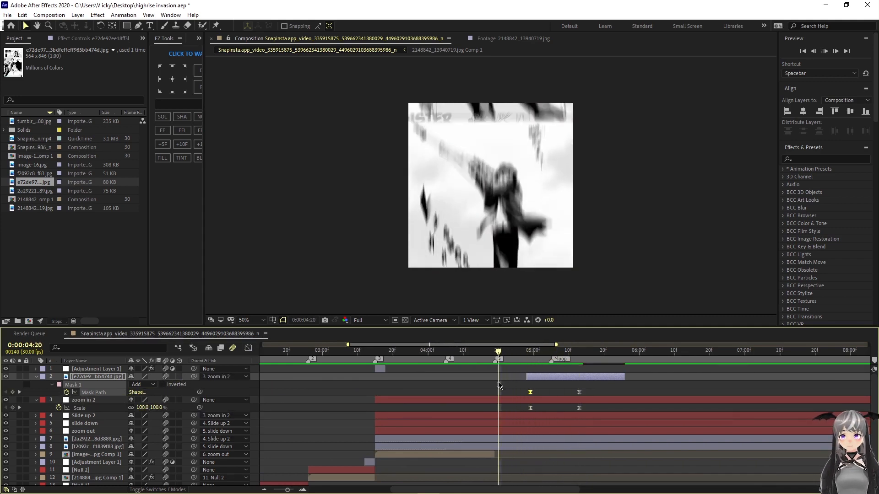
{"action": "key", "text": "space"}
{"action": "key", "text": "space"}
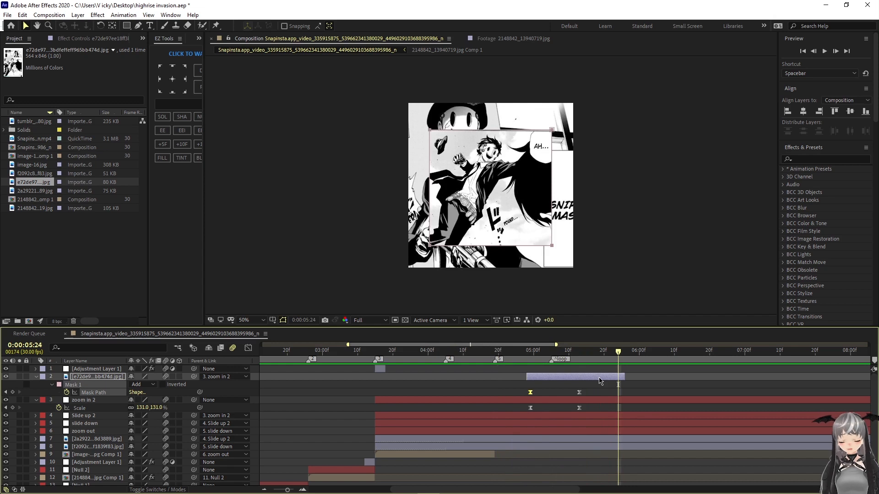
Step: Collapse the keyframed properties shown under the e72de97 layer and the zoom in 2 null
{"action": "key", "text": "u"}
{"action": "left_click", "coordinate": [585, 386]}
{"action": "key", "text": "u"}
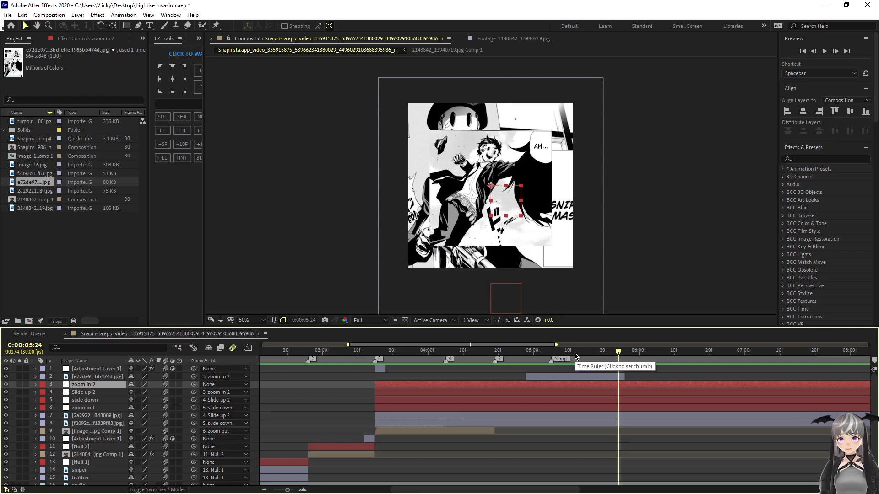
Step: Preview the whole composition from the start to check the masked panel over the final zoom
{"action": "left_click_drag", "start_coordinate": [619, 352], "coordinate": [194, 364]}
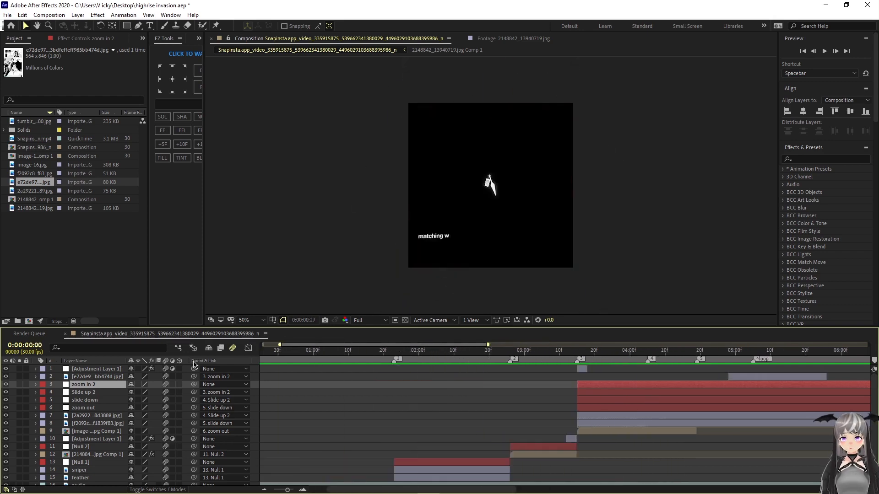
{"action": "key", "text": "space"}
{"action": "left_click_drag", "start_coordinate": [288, 490], "coordinate": [284, 491]}
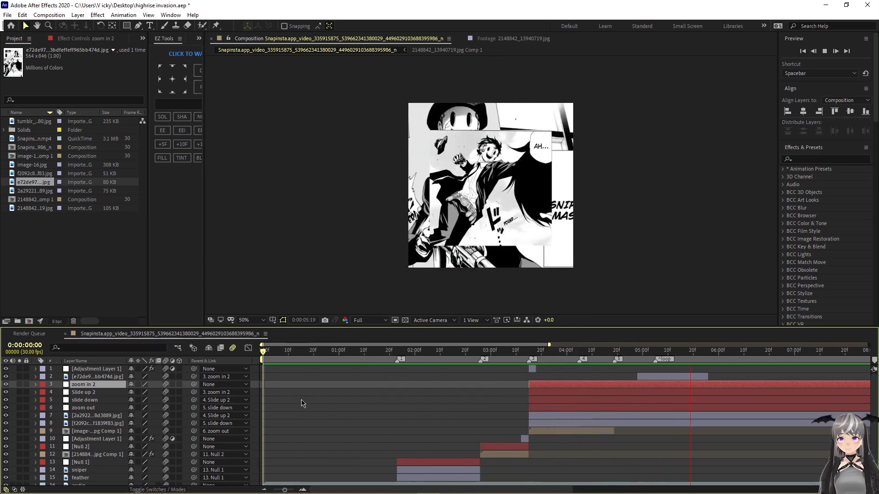
{"action": "left_click", "coordinate": [268, 353]}
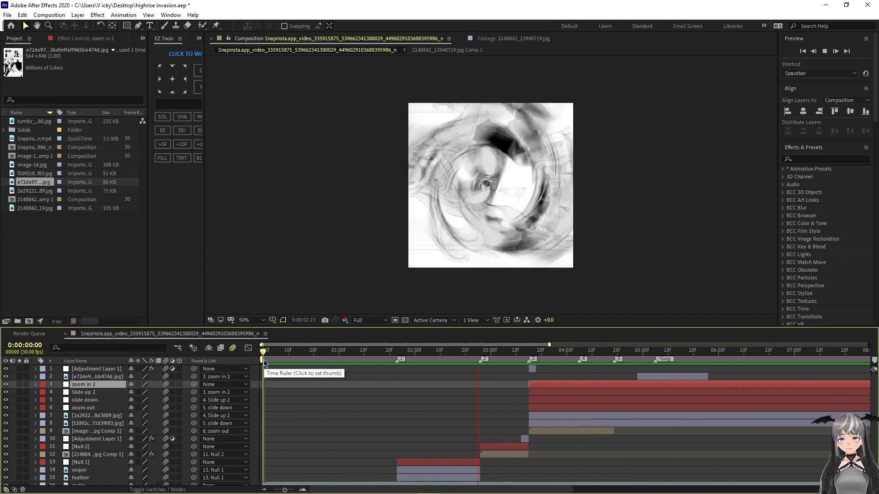
{"action": "scroll", "coordinate": [137, 421], "scroll_direction": "down", "scroll_amount": 1}
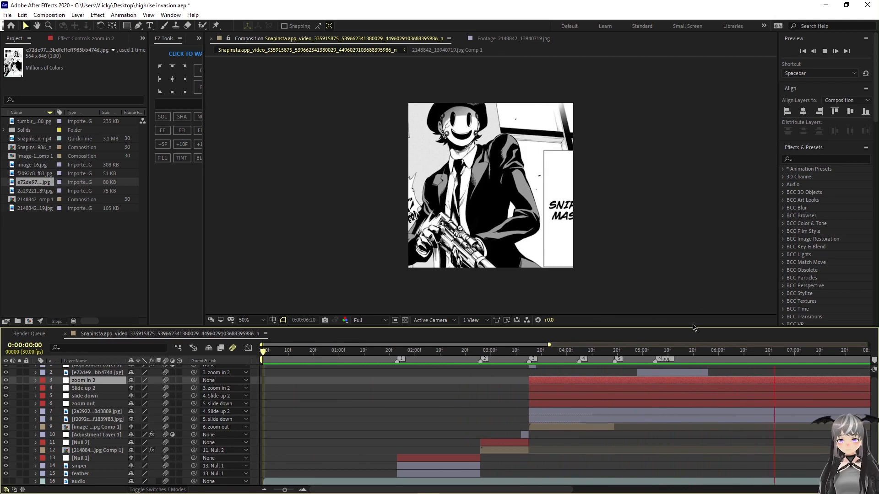
Step: Keyframe the 2a2922 image layer's opacity at 100%, placing the keyframe at 0:00:04:28, the start of the e72de97 panel
{"action": "left_click_drag", "start_coordinate": [280, 353], "coordinate": [655, 362]}
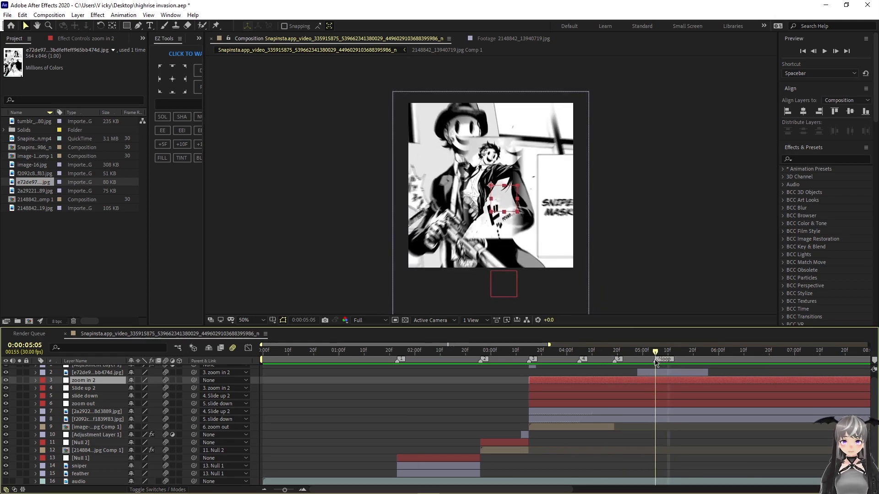
{"action": "left_click", "coordinate": [651, 419]}
{"action": "left_click", "coordinate": [646, 412]}
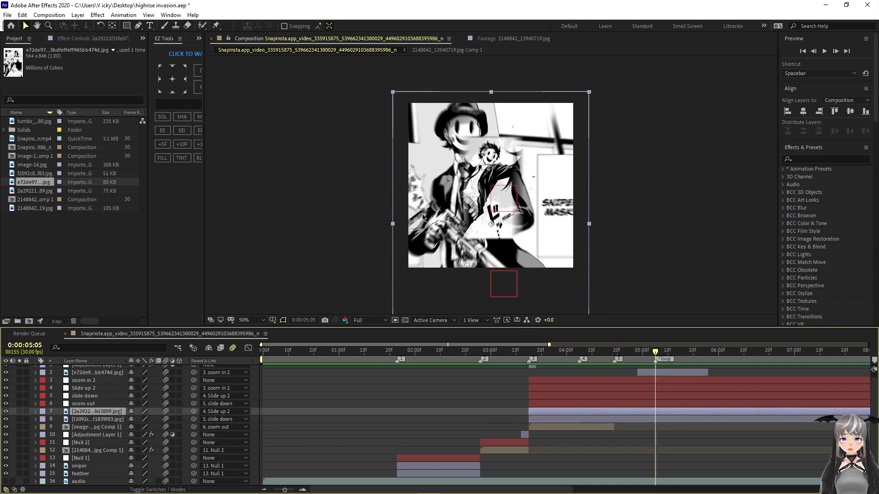
{"action": "key", "text": "t"}
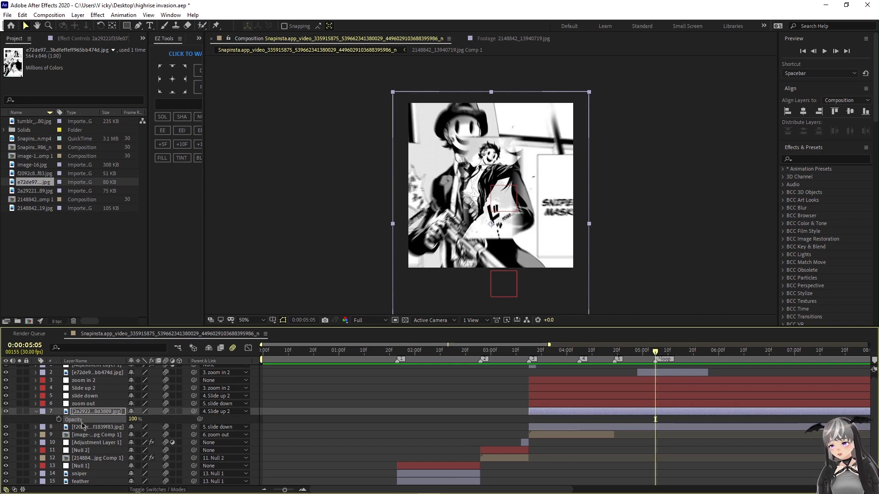
{"action": "left_click", "coordinate": [59, 420]}
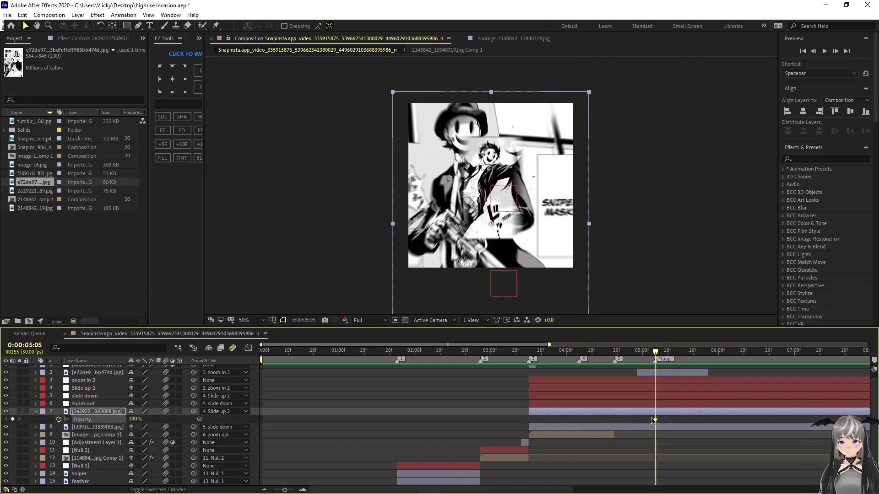
{"action": "left_click_drag", "start_coordinate": [653, 419], "coordinate": [627, 420]}
{"action": "left_click", "coordinate": [639, 361]}
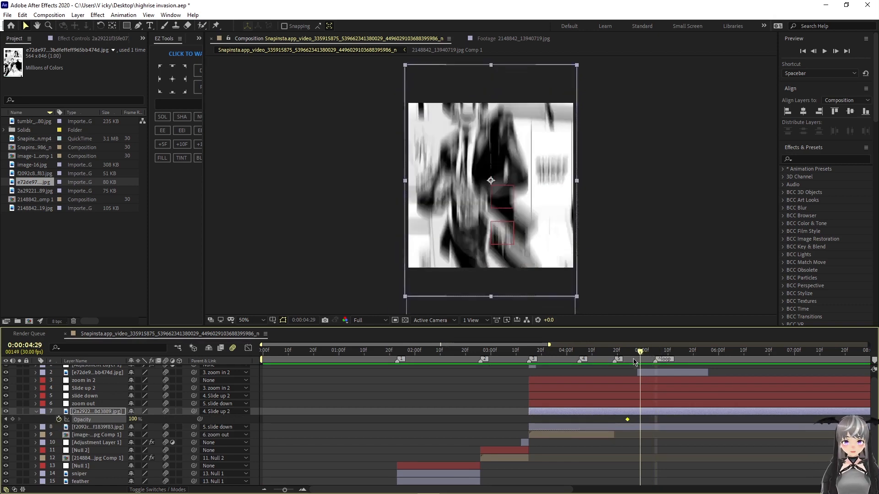
{"action": "left_click_drag", "start_coordinate": [635, 363], "coordinate": [632, 386]}
{"action": "left_click_drag", "start_coordinate": [627, 419], "coordinate": [638, 419]}
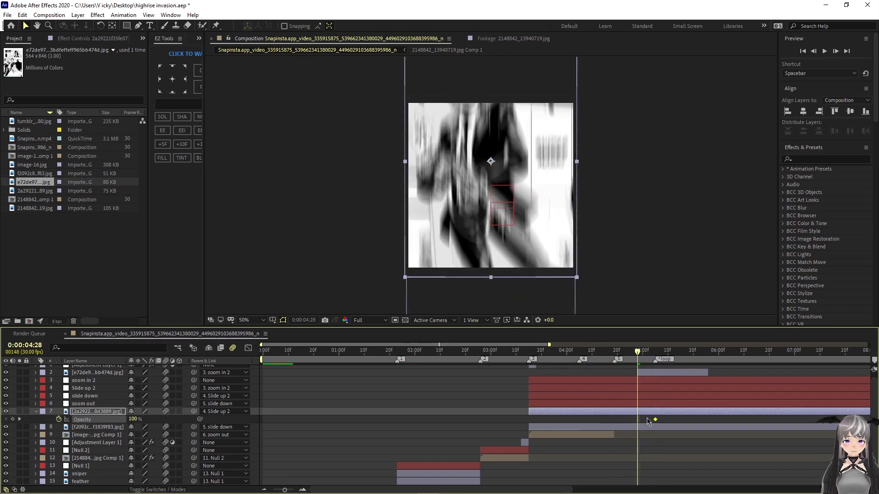
Step: Keyframe the 2a2922 image layer's opacity at 20% at 0:00:05:12
{"action": "left_click_drag", "start_coordinate": [639, 356], "coordinate": [674, 369]}
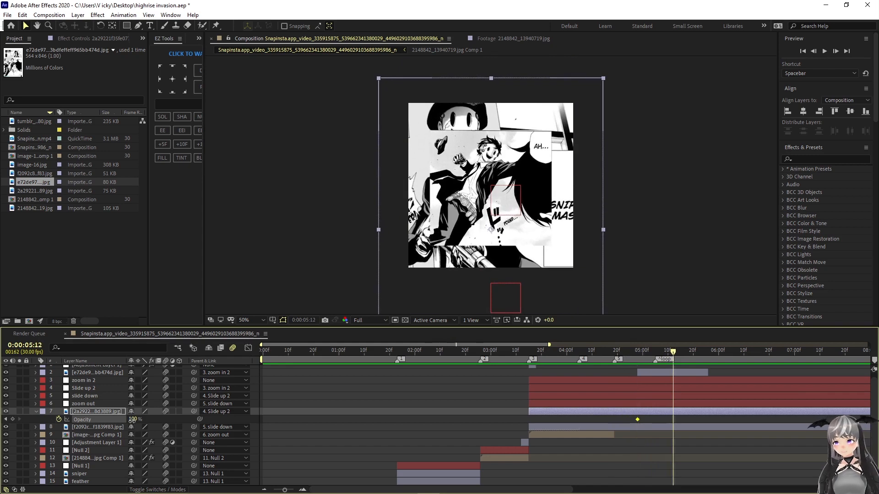
{"action": "left_click_drag", "start_coordinate": [132, 420], "coordinate": [93, 420]}
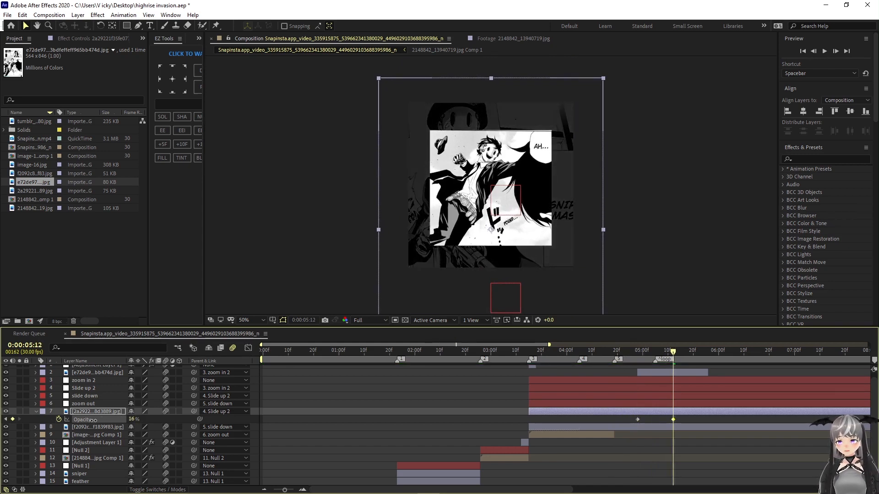
{"action": "left_click", "coordinate": [132, 420]}
{"action": "type", "text": "20"}
{"action": "key", "text": "Return"}
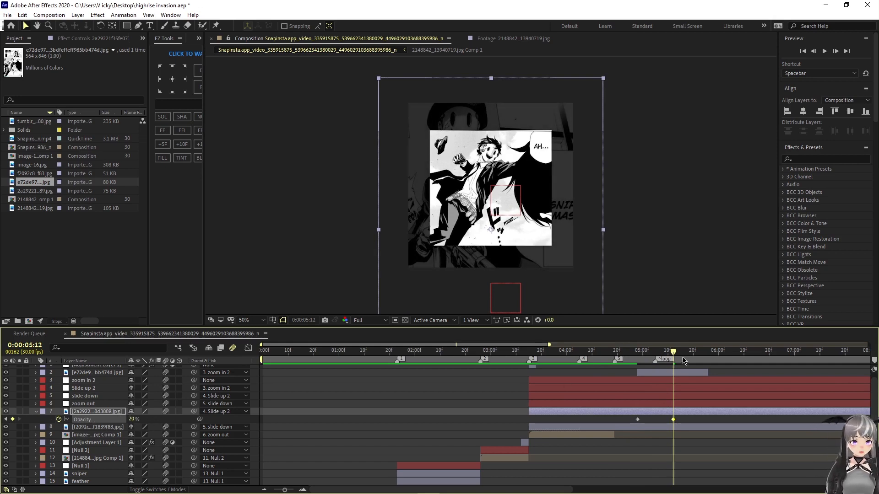
Step: Preview the transitions and the background image's fade behind the masked panel
{"action": "key", "text": "space"}
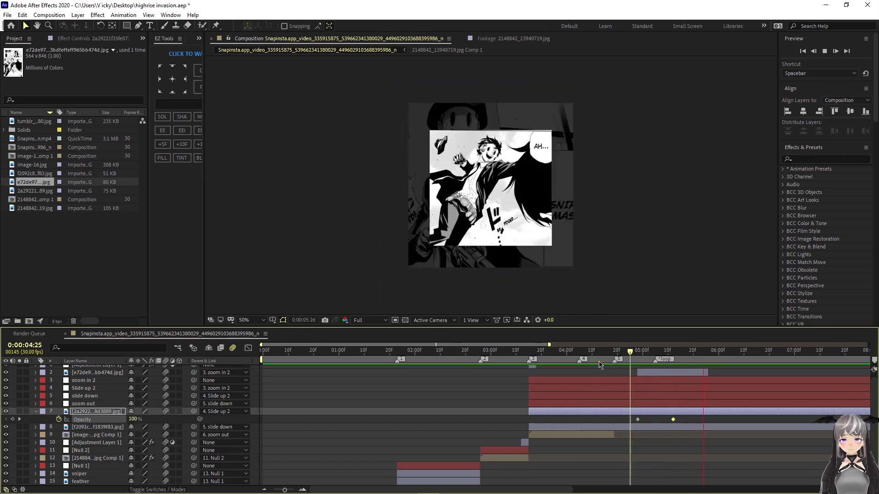
{"action": "key", "text": "space"}
{"action": "key", "text": "space"}
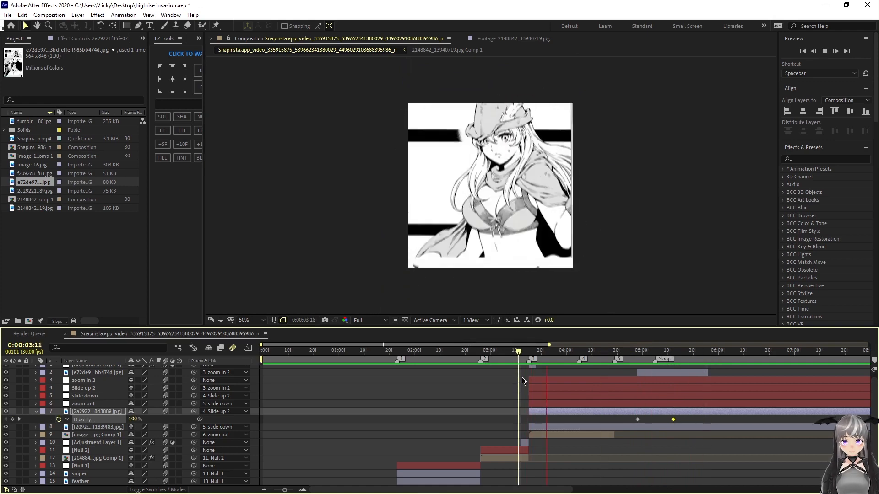
{"action": "key", "text": "space"}
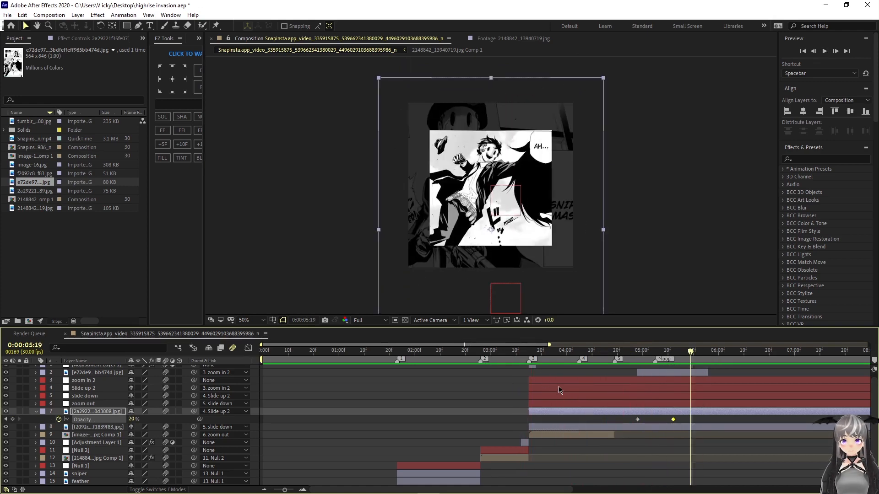
Step: Save the project and pre-compose all layers, moving all attributes into the new composition
{"action": "key", "text": "ctrl+a"}
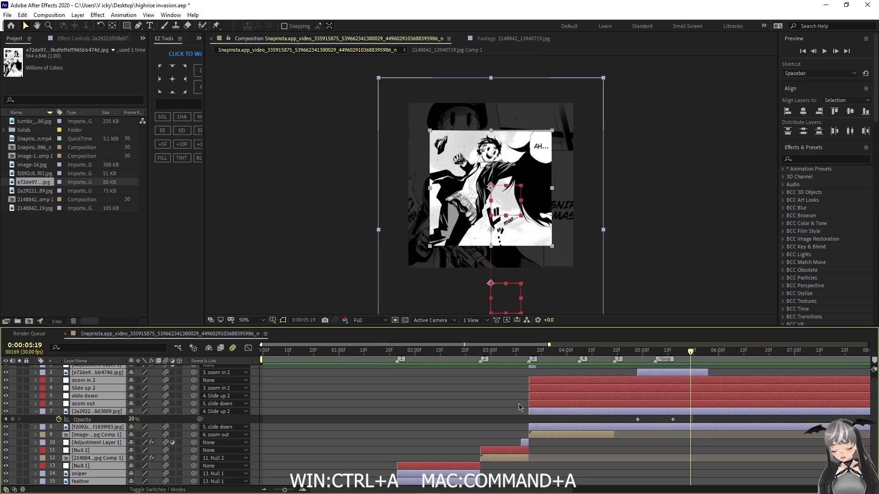
{"action": "left_click", "coordinate": [7, 15]}
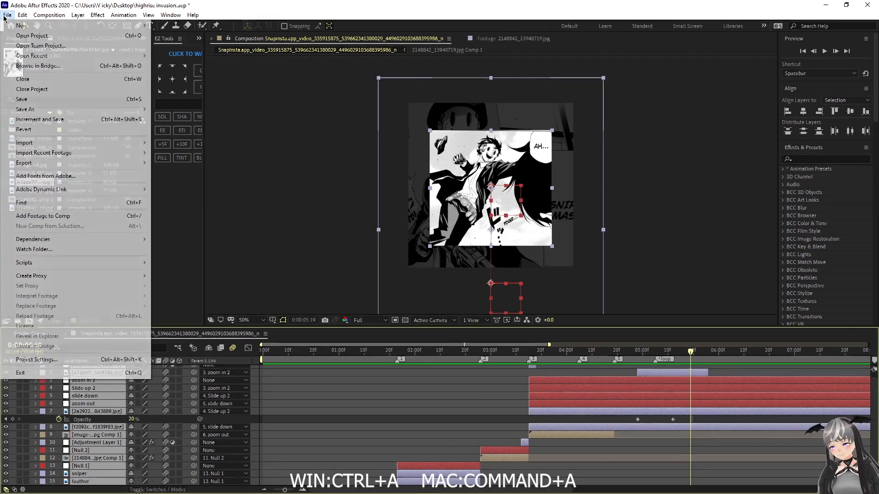
{"action": "left_click", "coordinate": [21, 99]}
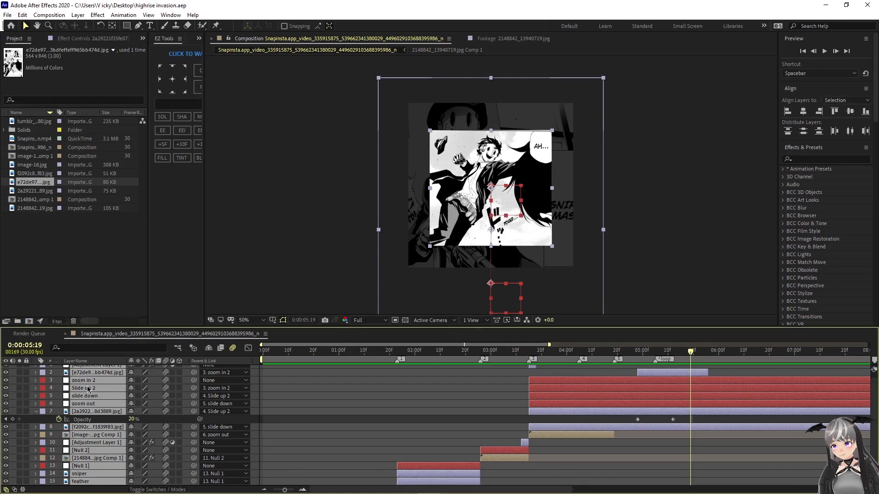
{"action": "right_click", "coordinate": [74, 383]}
{"action": "left_click", "coordinate": [108, 339]}
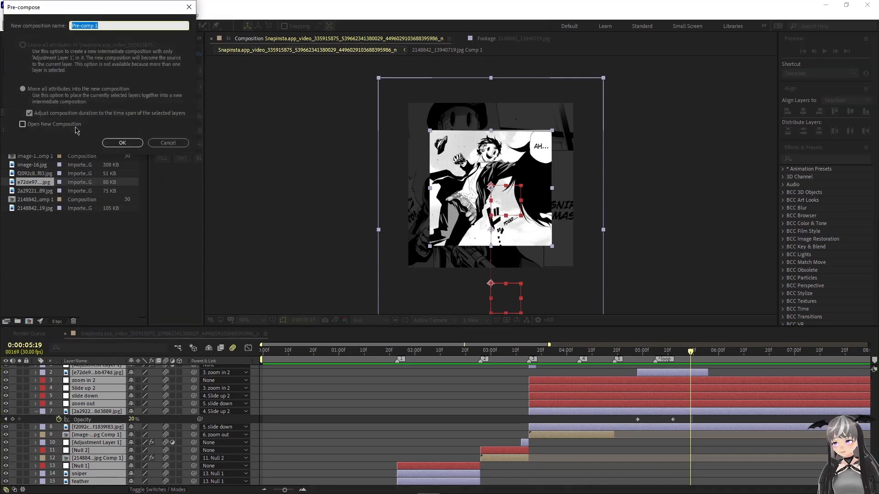
{"action": "left_click", "coordinate": [113, 143]}
Step: Duplicate the pre-composed layer, select the lower copy and preview the composition from the start
{"action": "key", "text": "space"}
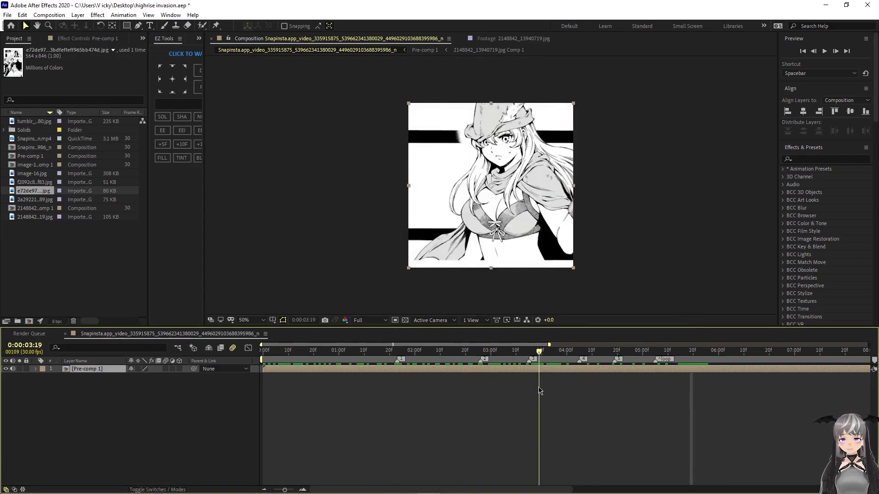
{"action": "key", "text": "space"}
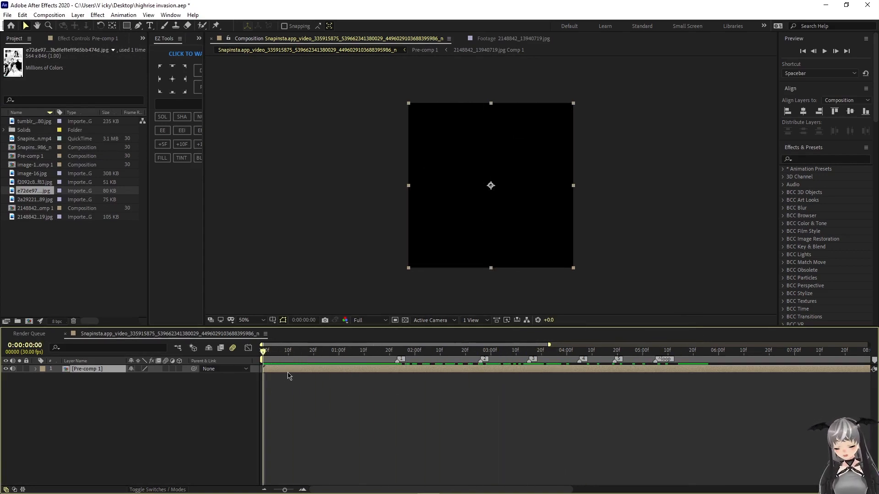
{"action": "key", "text": "ctrl+d"}
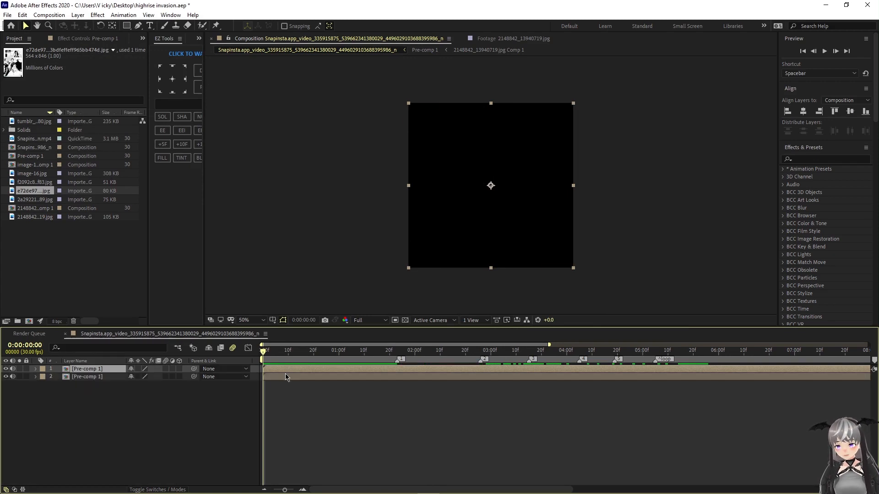
{"action": "left_click", "coordinate": [275, 379]}
{"action": "key", "text": "space"}
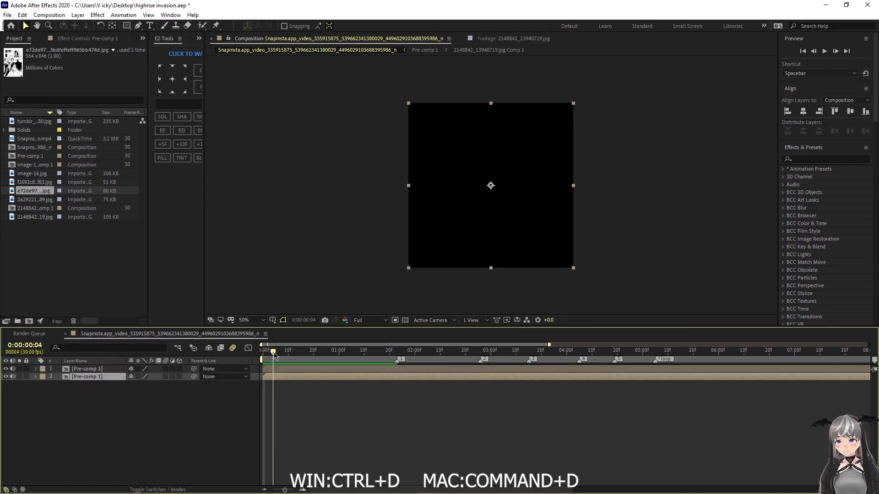
{"action": "key", "text": "space"}
{"action": "key", "text": "space"}
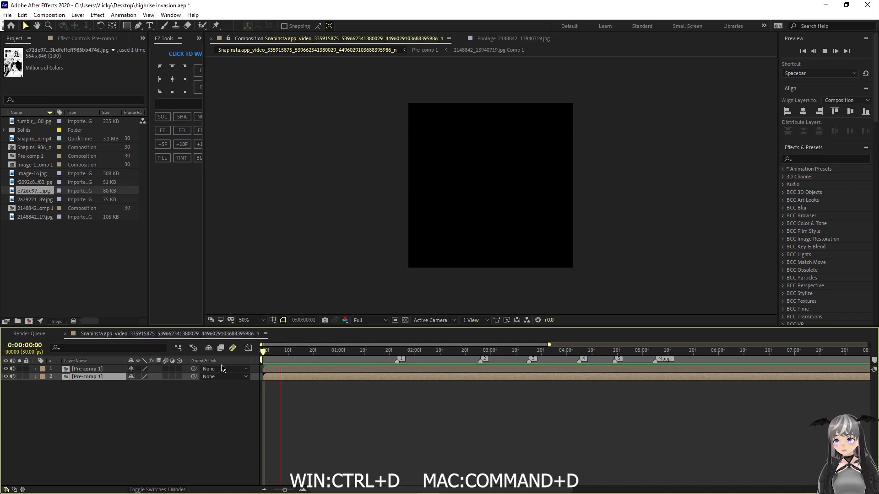
{"action": "key", "text": "space"}
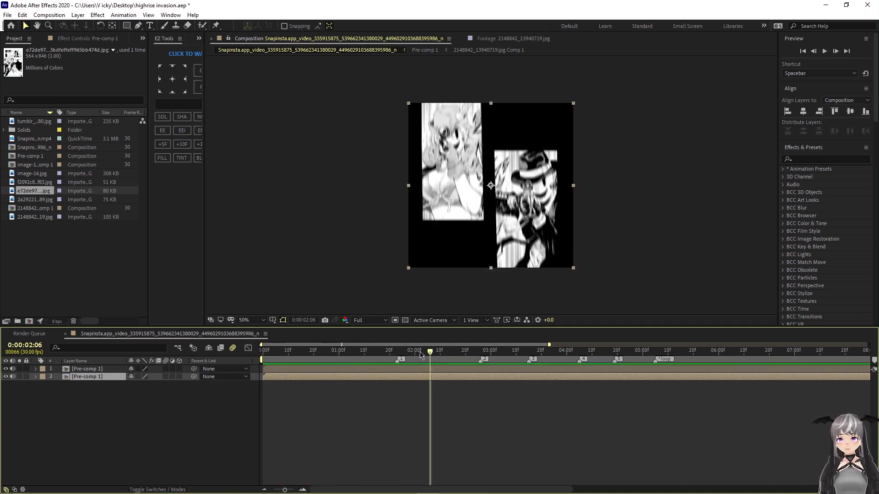
Step: Scale the lower pre-comp copy up beyond the frame edges, set its opacity to 49% and preview the result
{"action": "left_click_drag", "start_coordinate": [421, 357], "coordinate": [448, 358]}
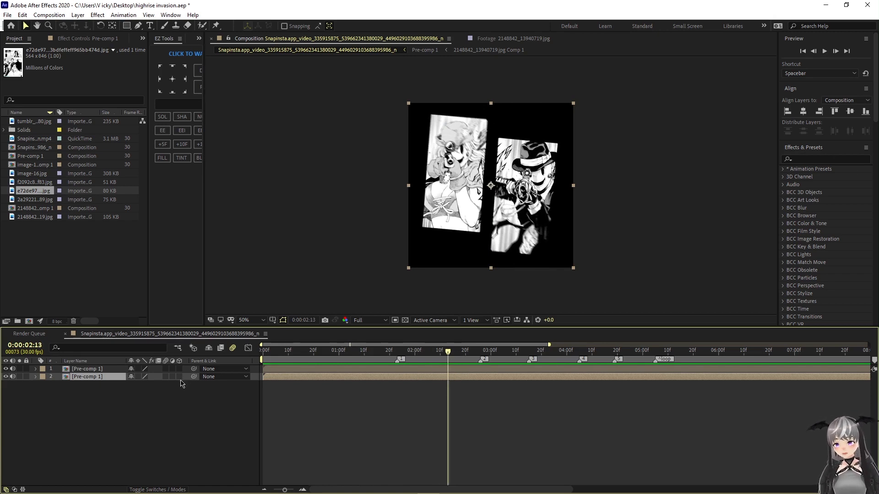
{"action": "key", "text": "s"}
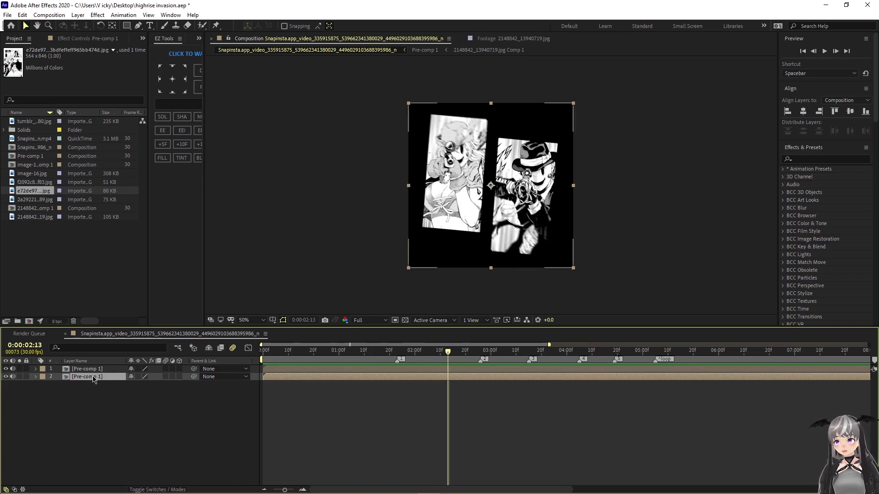
{"action": "key", "text": "s"}
{"action": "left_click_drag", "start_coordinate": [138, 384], "coordinate": [116, 390]}
{"action": "key", "text": "t"}
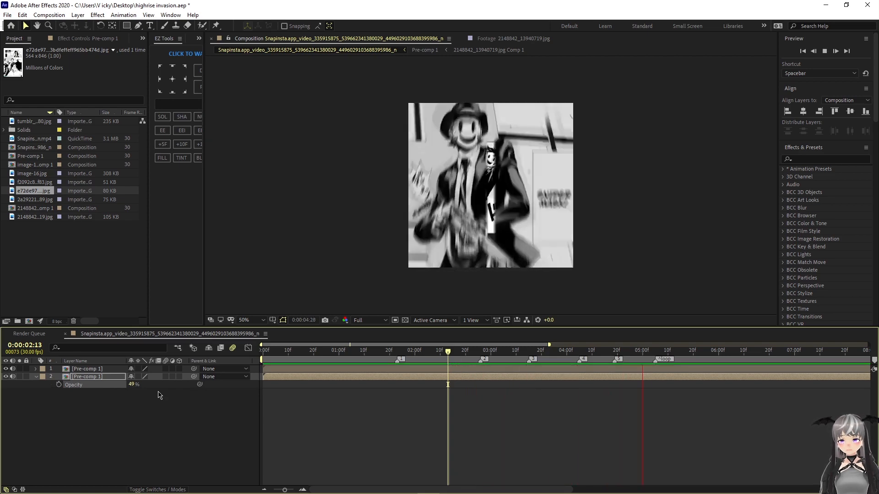
{"action": "key", "text": "space"}
{"action": "left_click_drag", "start_coordinate": [705, 360], "coordinate": [440, 366]}
Step: Apply the S_EdgeDetect effect to the lower pre-comp copy and check it around 0:00:02:10
{"action": "left_click", "coordinate": [822, 158]}
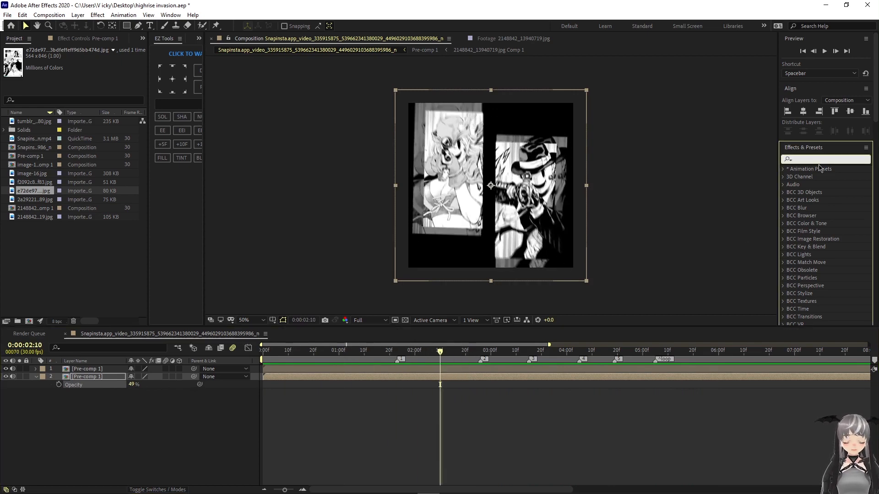
{"action": "type", "text": "s_edge"}
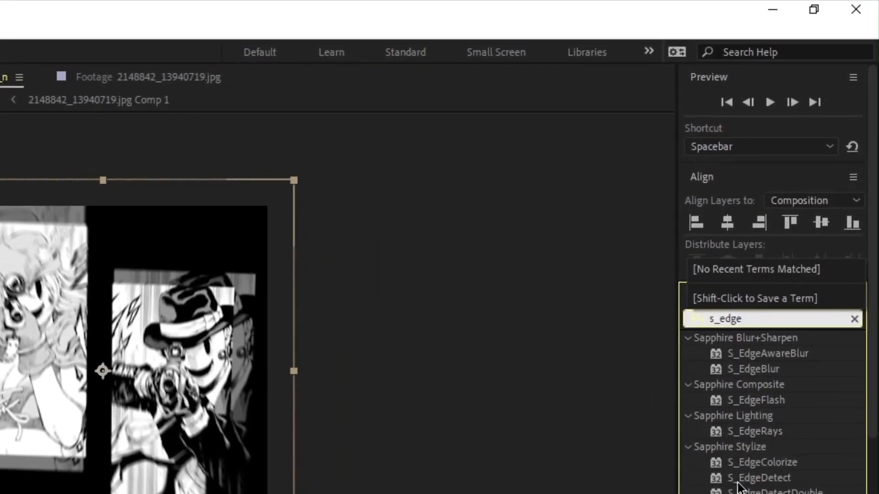
{"action": "left_click_drag", "start_coordinate": [738, 482], "coordinate": [268, 375]}
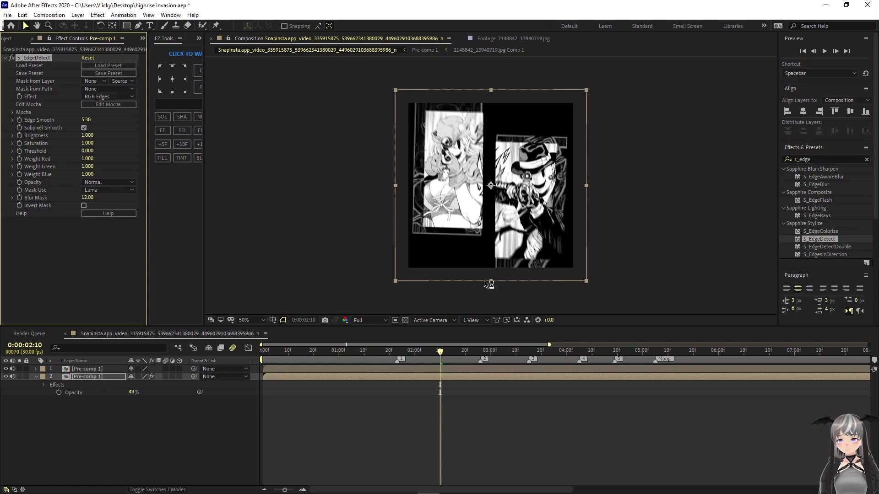
{"action": "left_click_drag", "start_coordinate": [438, 354], "coordinate": [442, 354]}
Step: Apply the Color Correction Tritone effect to the lower pre-comp copy
{"action": "left_click", "coordinate": [824, 161]}
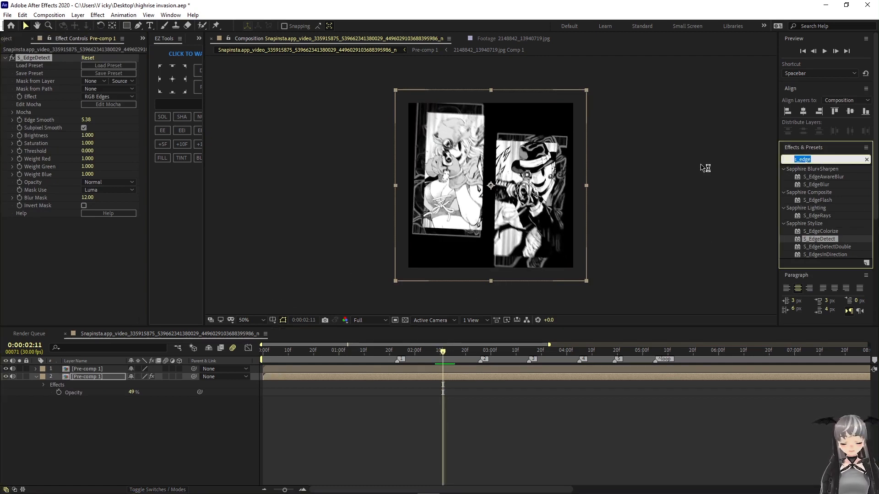
{"action": "type", "text": "triton"}
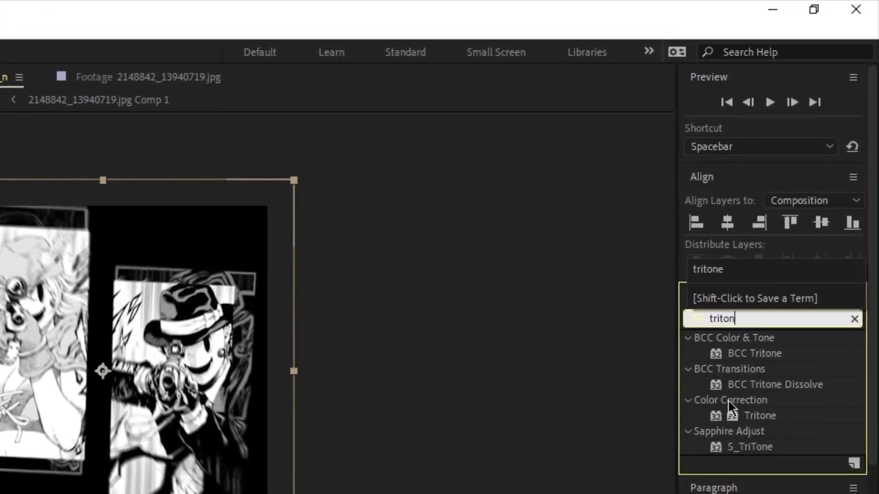
{"action": "left_click_drag", "start_coordinate": [751, 417], "coordinate": [0, 493]}
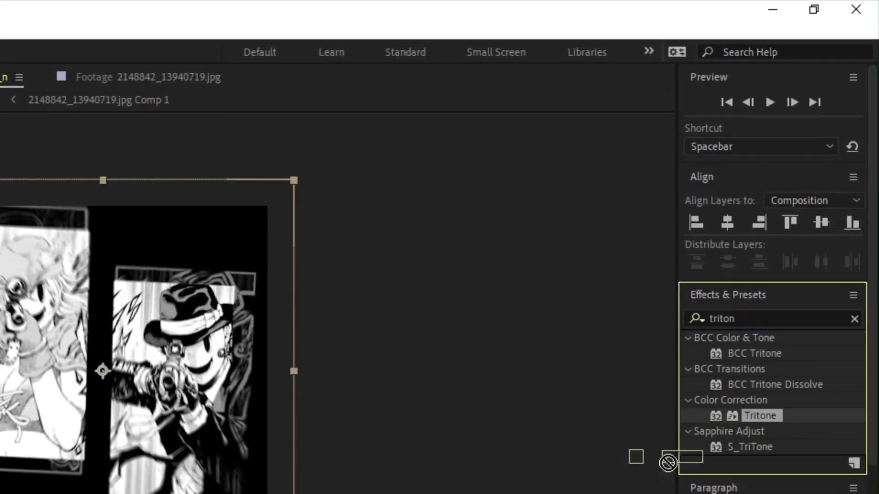
{"action": "left_click_drag", "start_coordinate": [392, 380], "coordinate": [392, 380]}
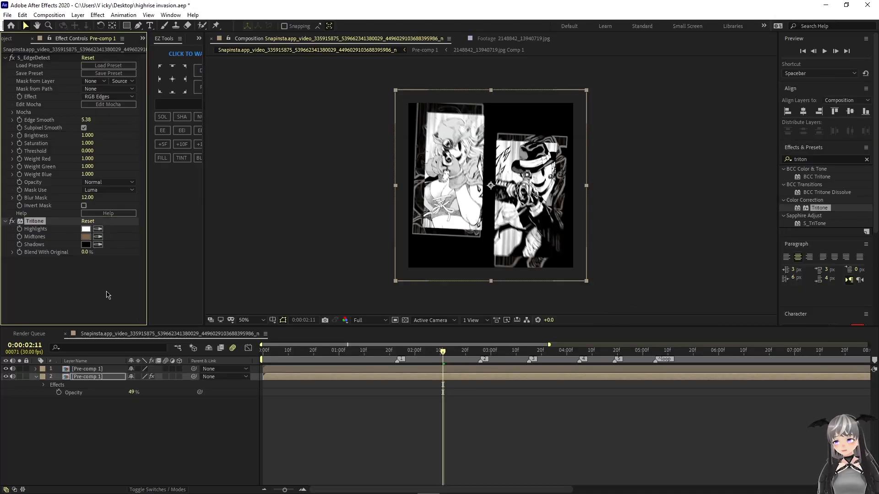
Step: Set both the Tritone highlights and midtones colours to red FF0000
{"action": "left_click", "coordinate": [86, 229]}
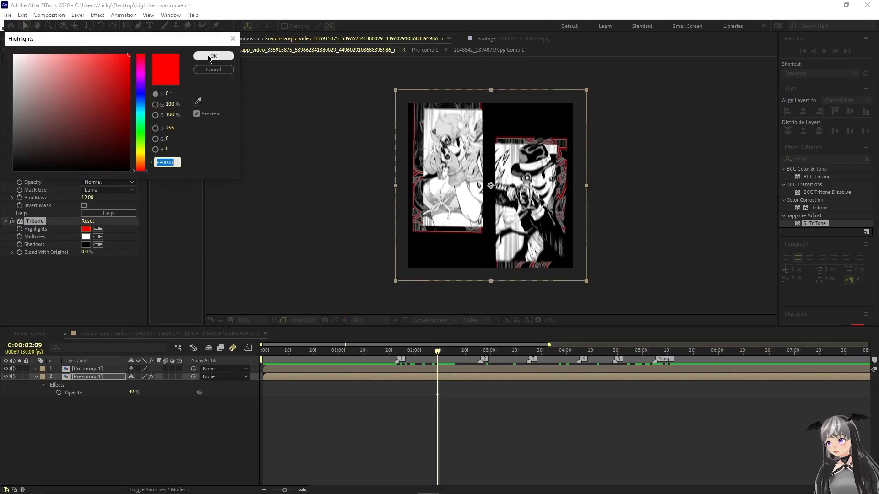
{"action": "left_click", "coordinate": [213, 56]}
{"action": "left_click", "coordinate": [85, 236]}
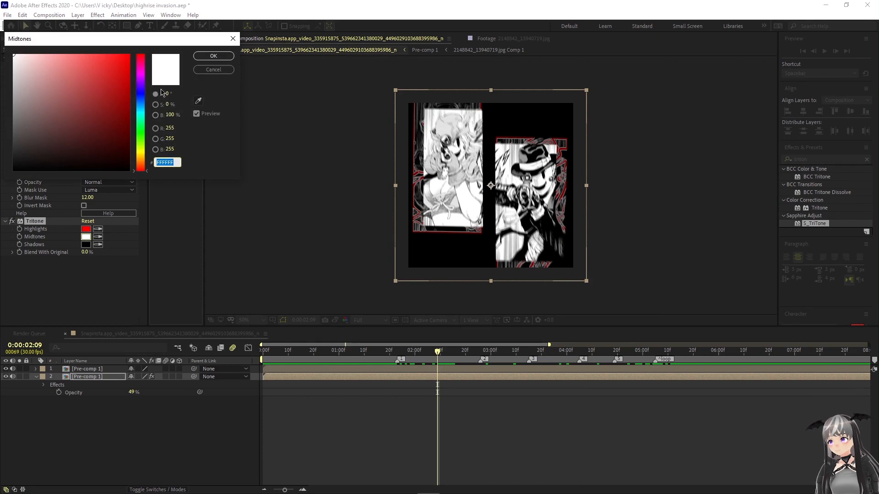
{"action": "type", "text": "FF0000"}
{"action": "left_click", "coordinate": [214, 57]}
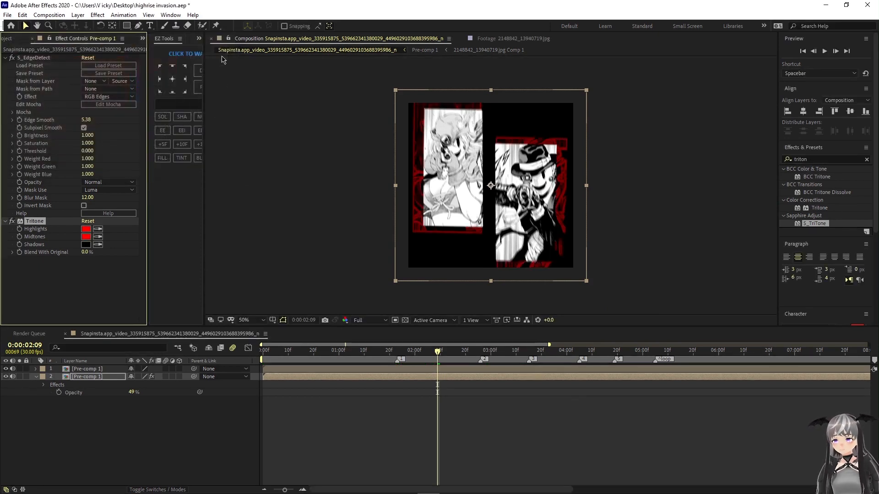
Step: Apply the Deep Glow effect to the lower pre-comp copy and preview the glow around 0:00:02:03
{"action": "left_click", "coordinate": [811, 159]}
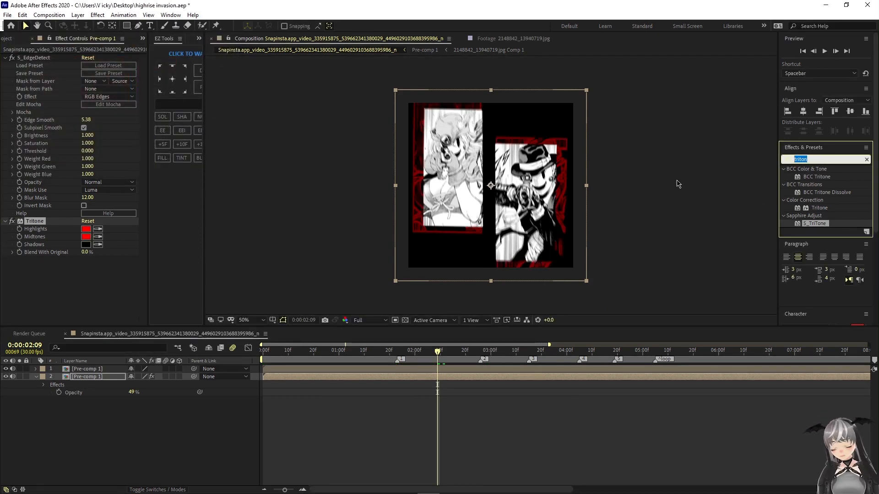
{"action": "type", "text": "deep"}
{"action": "left_click_drag", "start_coordinate": [830, 203], "coordinate": [100, 313]}
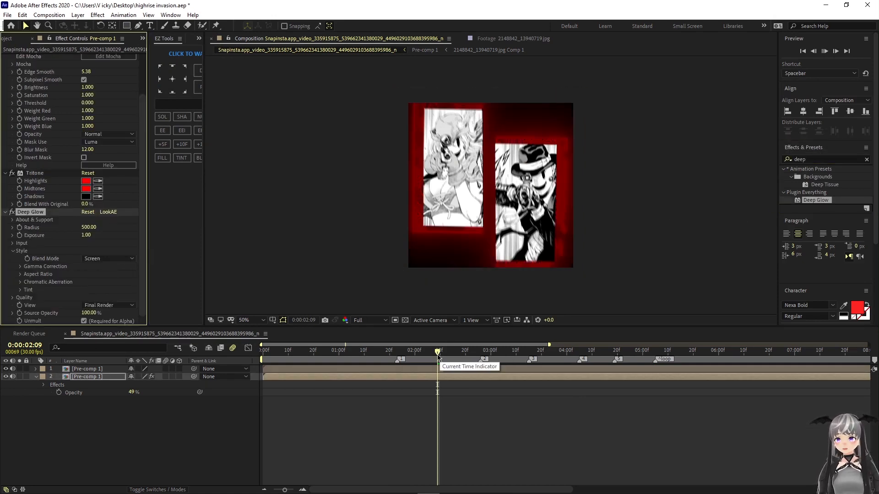
{"action": "key", "text": "space"}
{"action": "left_click", "coordinate": [423, 350]}
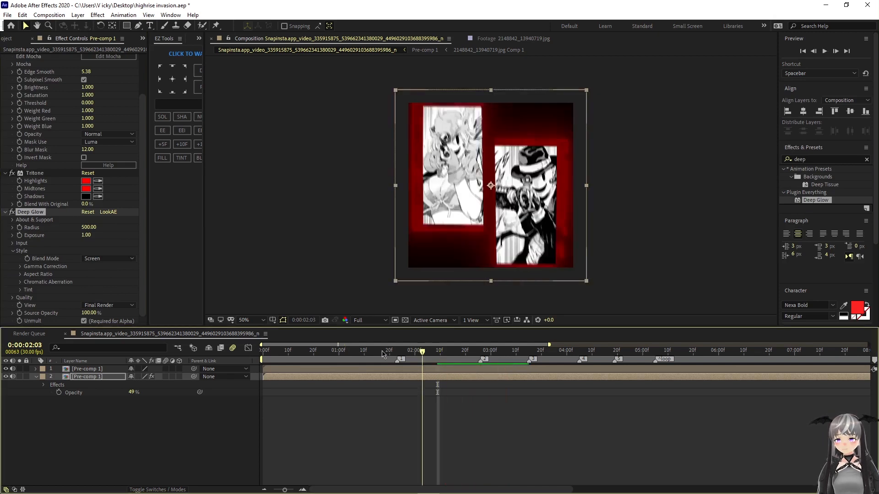
{"action": "key", "text": "space"}
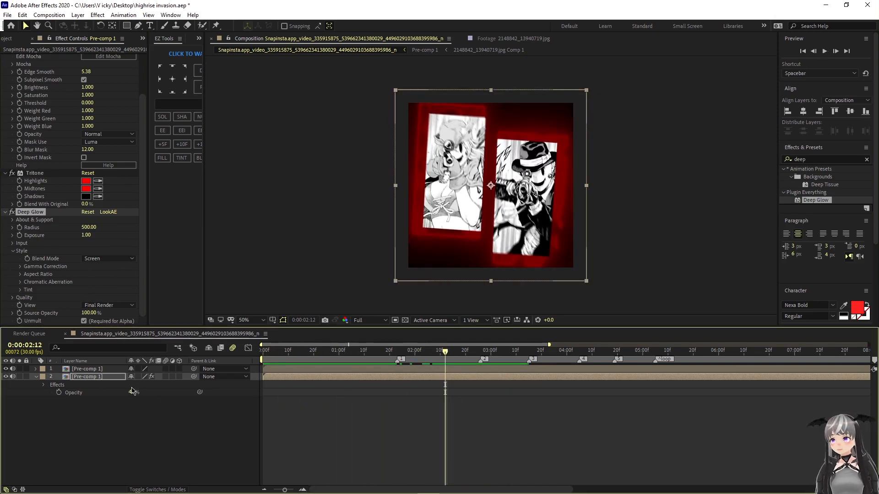
Step: Set the lower pre-comp copy's opacity to 52% and play the composition back from the start
{"action": "left_click_drag", "start_coordinate": [131, 391], "coordinate": [169, 383]}
{"action": "left_click_drag", "start_coordinate": [443, 357], "coordinate": [255, 387]}
{"action": "key", "text": "space"}
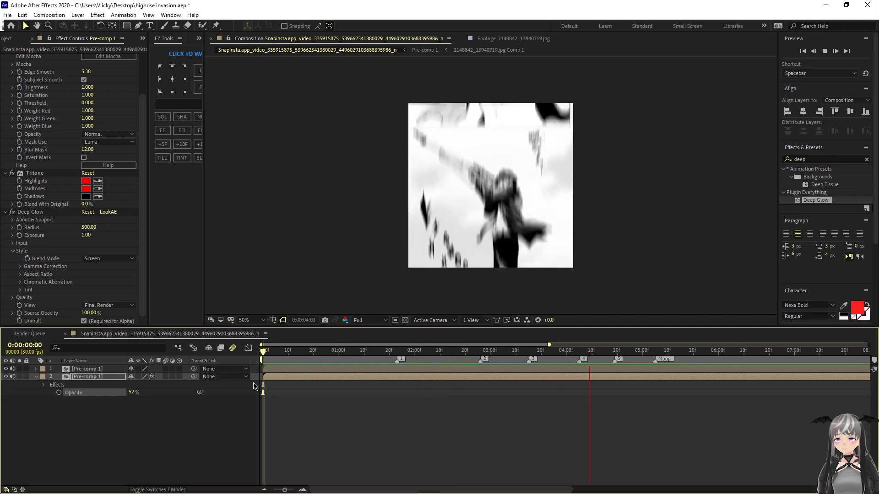
{"action": "key", "text": "space"}
{"action": "key", "text": "space"}
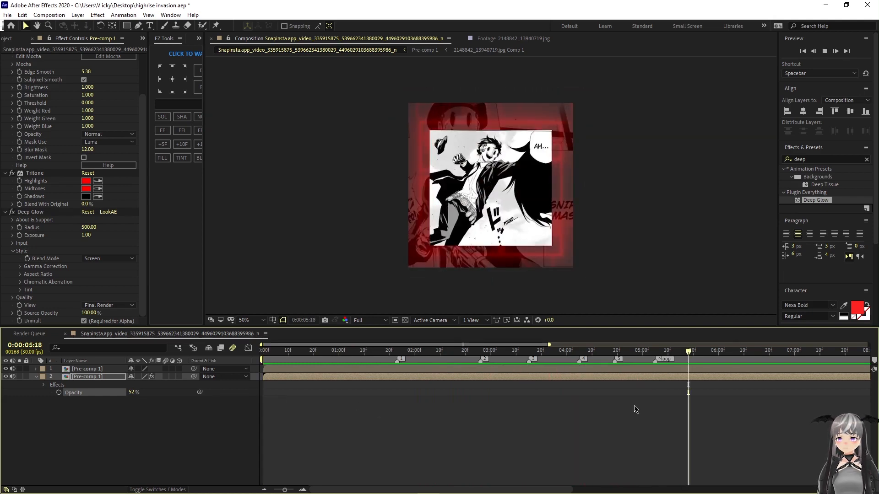
{"action": "key", "text": "space"}
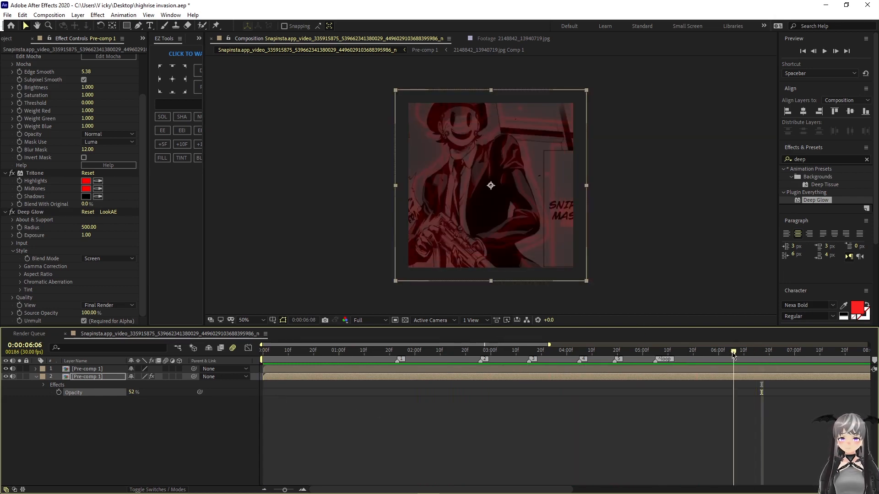
{"action": "left_click_drag", "start_coordinate": [733, 356], "coordinate": [597, 355]}
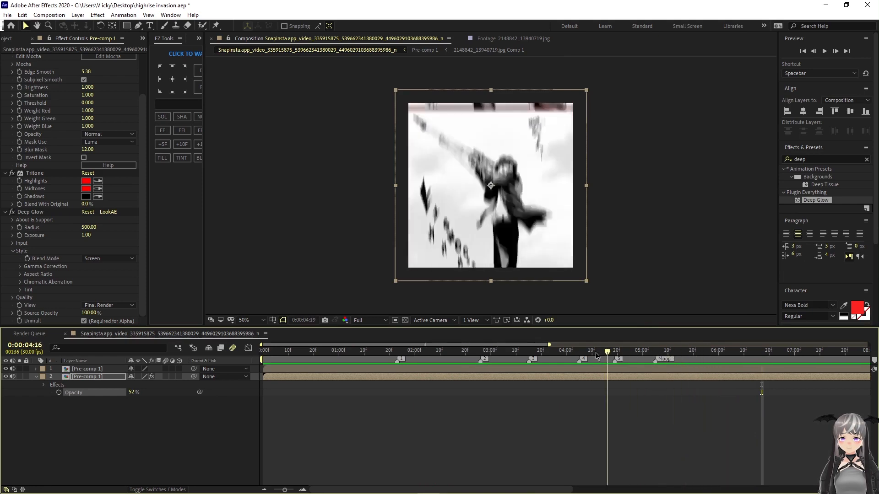
{"action": "key", "text": "space"}
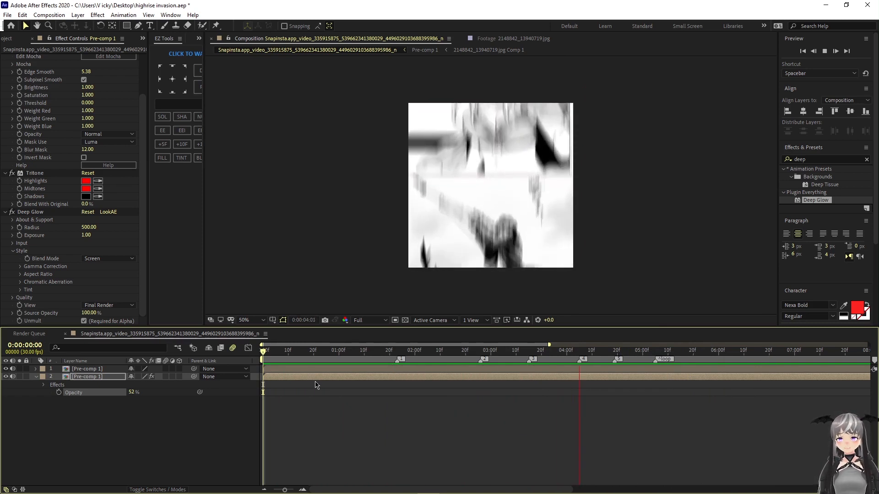
{"action": "key", "text": "space"}
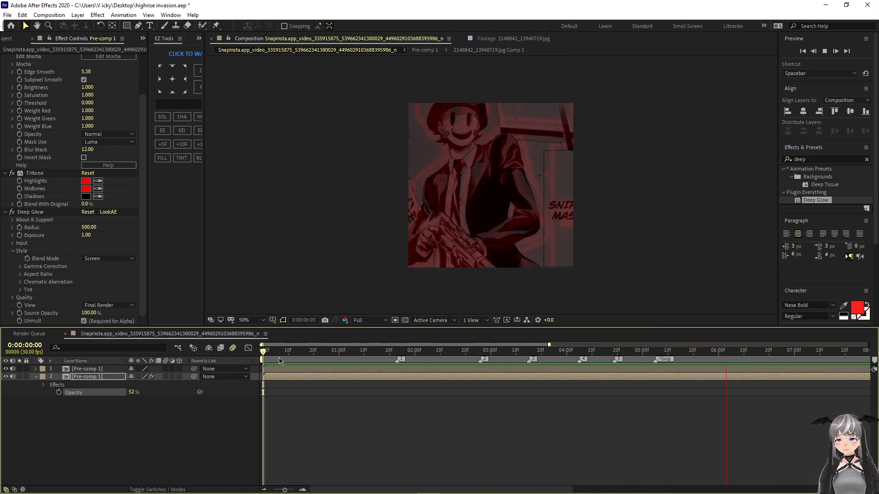
{"action": "left_click_drag", "start_coordinate": [723, 352], "coordinate": [264, 352]}
{"action": "key", "text": "u"}
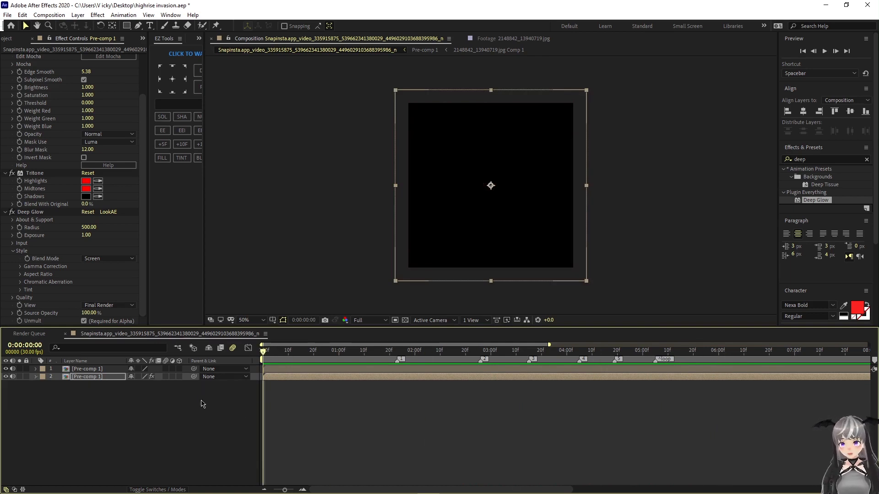
Step: Add a new adjustment layer above both pre-comp layers
{"action": "left_click", "coordinate": [200, 403]}
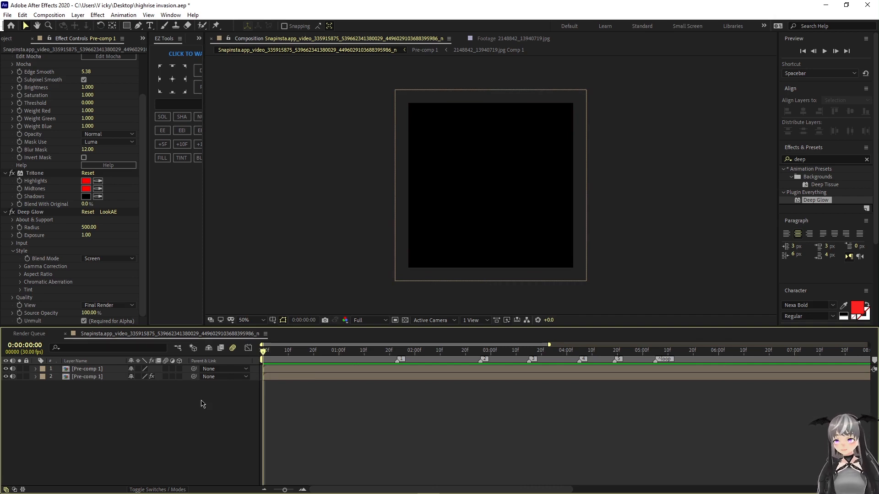
{"action": "right_click", "coordinate": [202, 404]}
{"action": "right_click", "coordinate": [152, 411]}
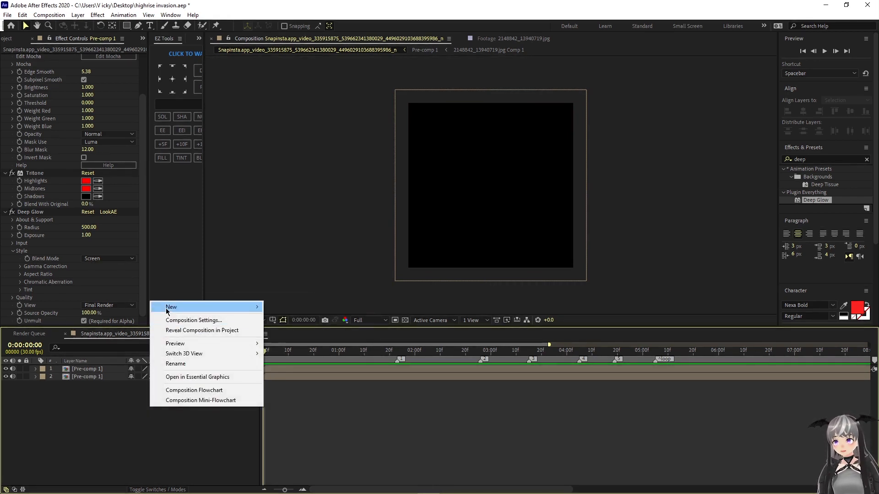
{"action": "mouse_move", "coordinate": [170, 307]}
{"action": "left_click", "coordinate": [323, 381]}
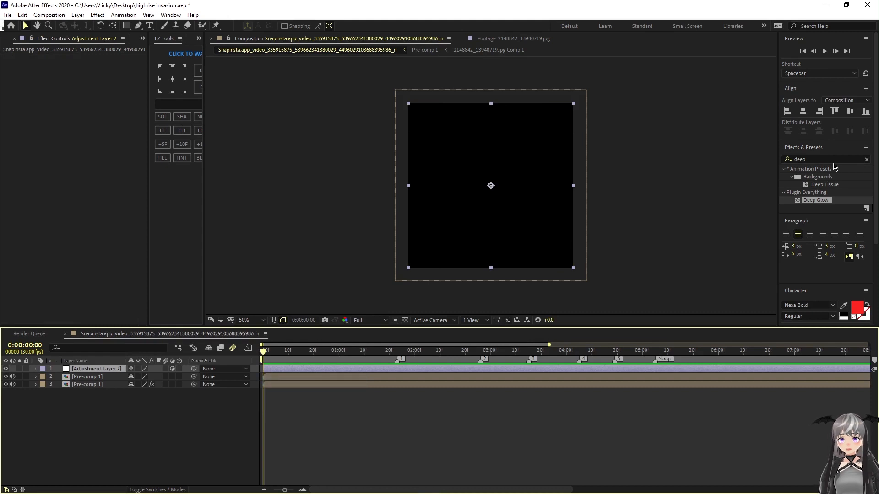
Step: Apply the Distort effect Turbulent Displace to the adjustment layer
{"action": "key", "text": "ctrl+f7"}
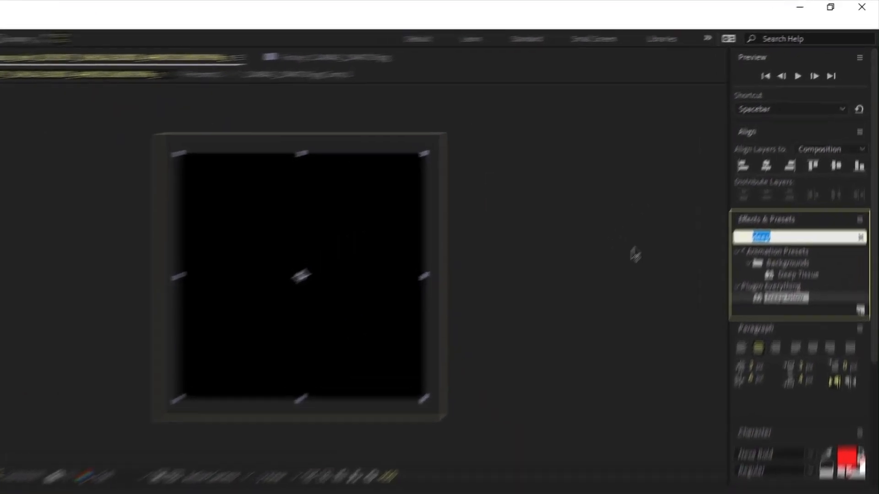
{"action": "type", "text": "turbu"}
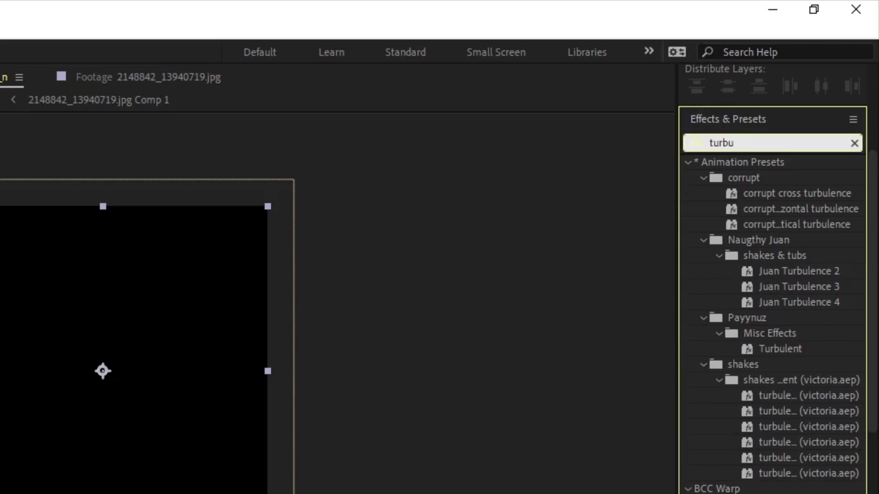
{"action": "left_click_drag", "start_coordinate": [824, 268], "coordinate": [413, 369]}
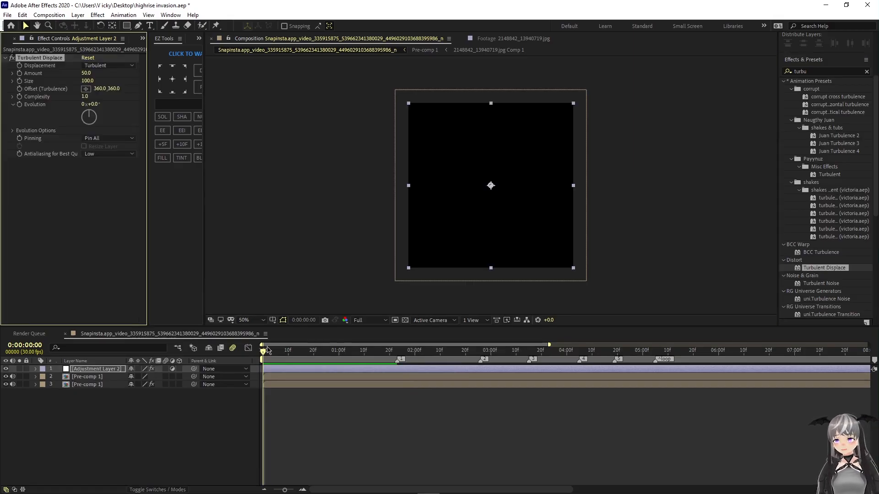
Step: Set the Turbulent Displace Amount to 15 and keyframe it at marker 1, 0:00:01:23
{"action": "key", "text": "space"}
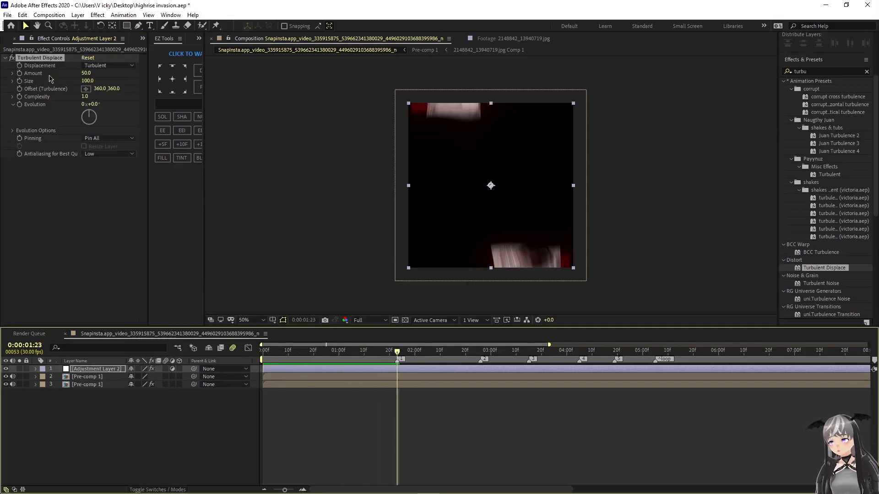
{"action": "left_click", "coordinate": [87, 74]}
{"action": "type", "text": "15"}
{"action": "key", "text": "Return"}
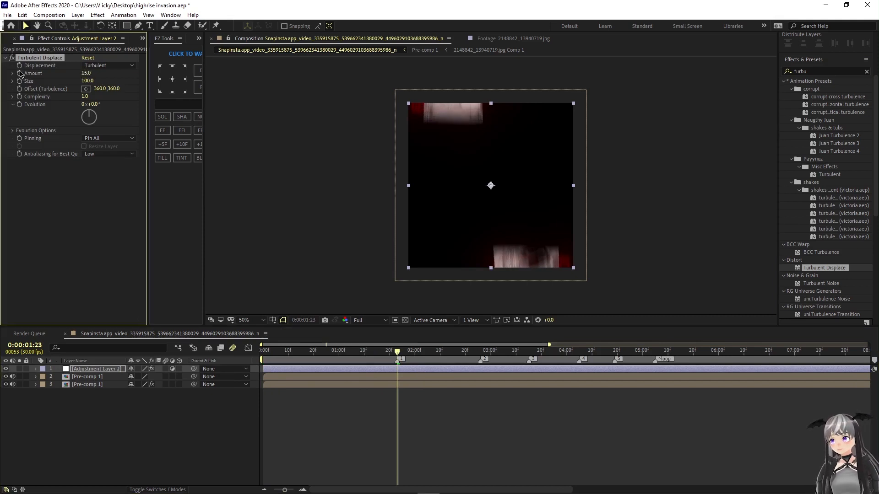
{"action": "key", "text": "u"}
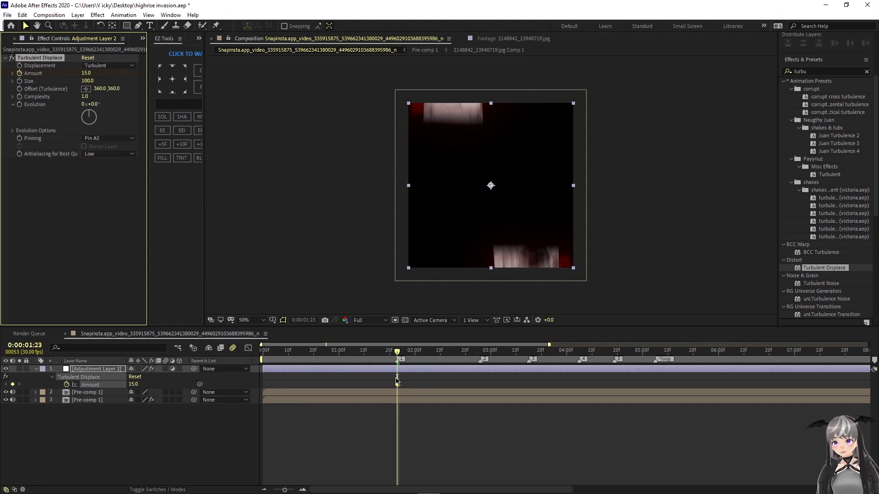
Step: Keyframe the Turbulent Displace Amount at 2 on the last marker, 0:00:05:05
{"action": "left_click_drag", "start_coordinate": [397, 351], "coordinate": [656, 351]}
{"action": "left_click", "coordinate": [87, 74]}
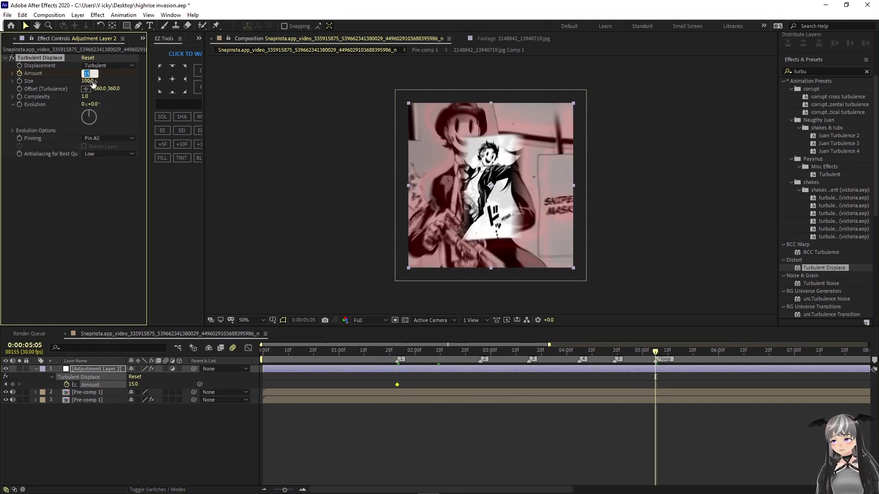
{"action": "key", "text": "Return"}
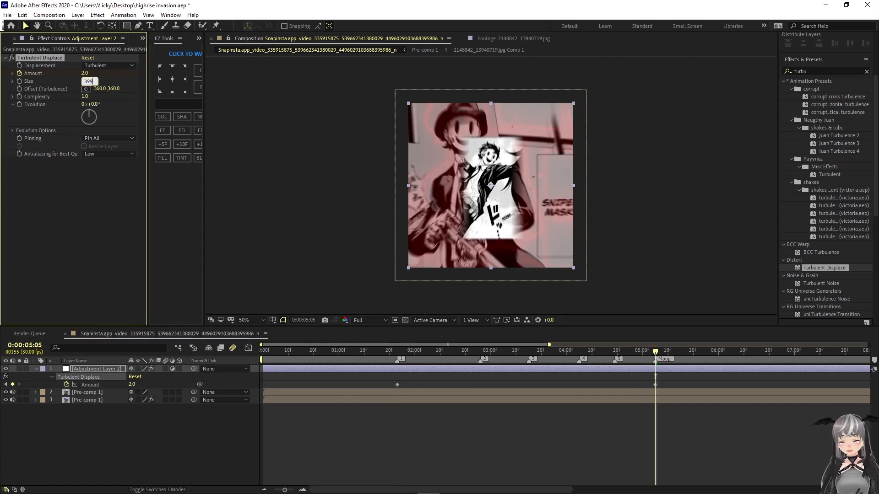
Step: Set the Turbulent Displace Size to 399 and its Offset to 260, 200
{"action": "key", "text": "Return"}
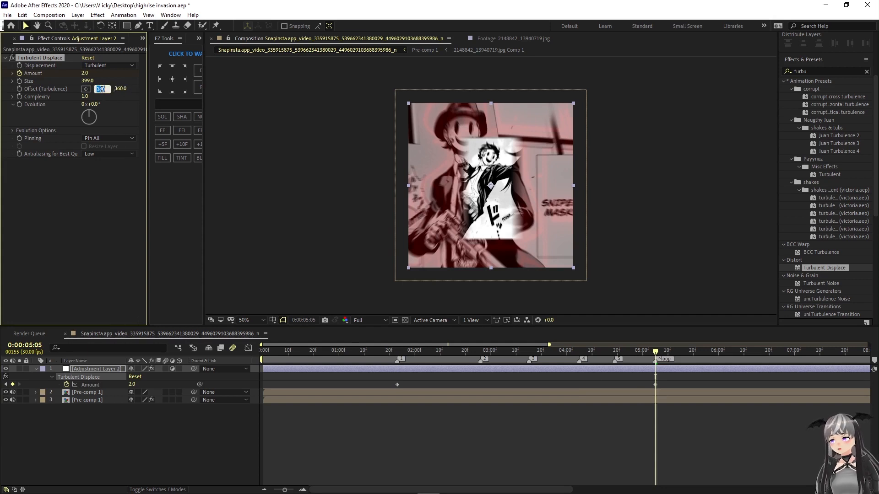
{"action": "type", "text": "26"}
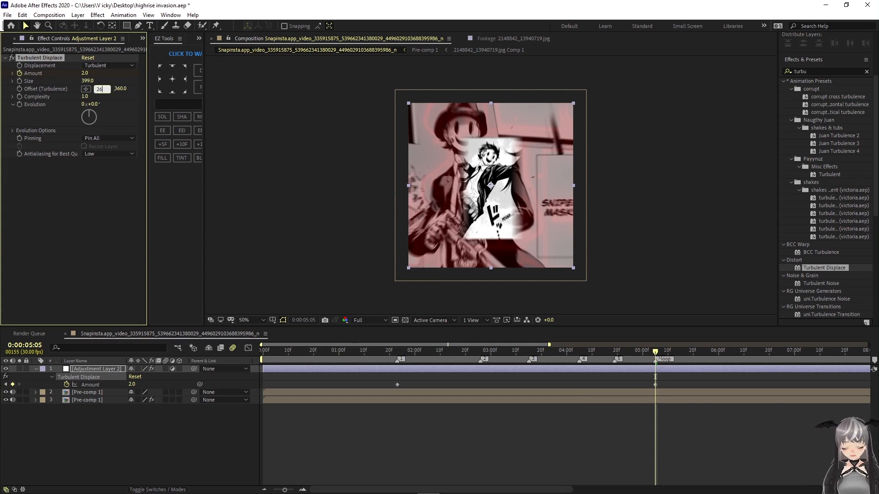
{"action": "type", "text": "0"}
{"action": "key", "text": "Return"}
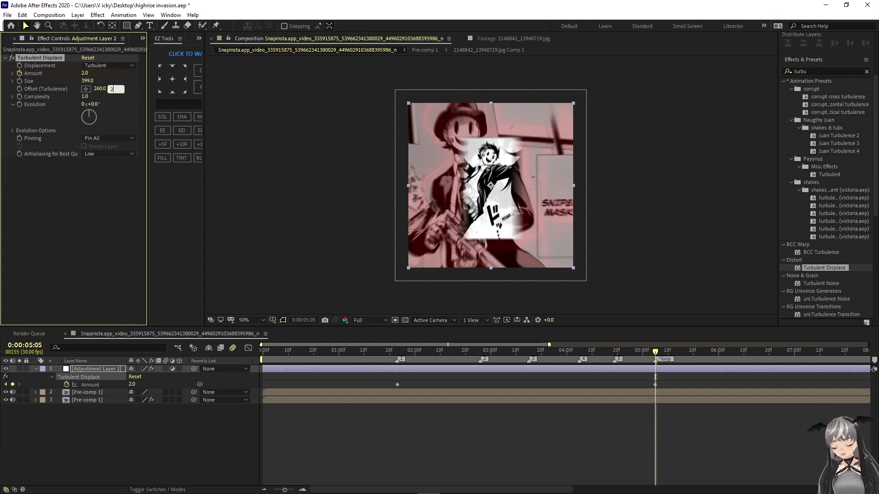
Step: Keyframe the Turbulent Displace Evolution at 125° on marker 1, 0:00:01:23, and reveal the layer's effect properties
{"action": "left_click_drag", "start_coordinate": [660, 358], "coordinate": [397, 358]}
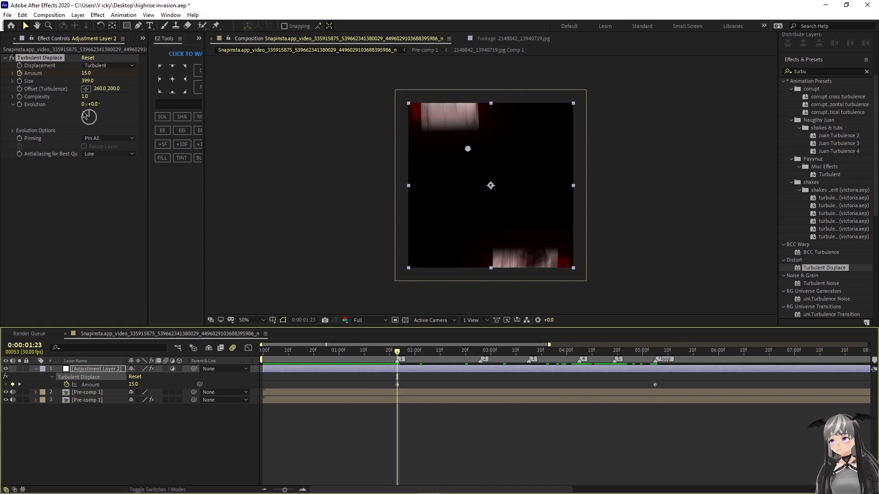
{"action": "left_click", "coordinate": [19, 107]}
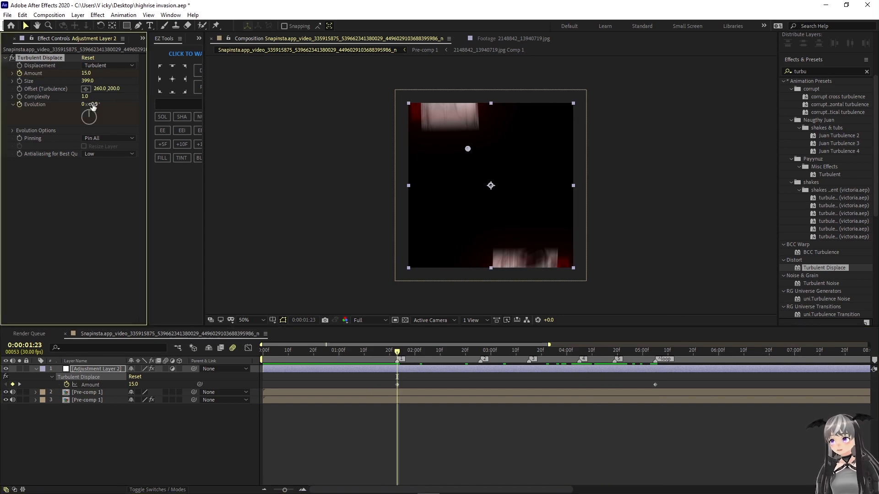
{"action": "type", "text": "12"}
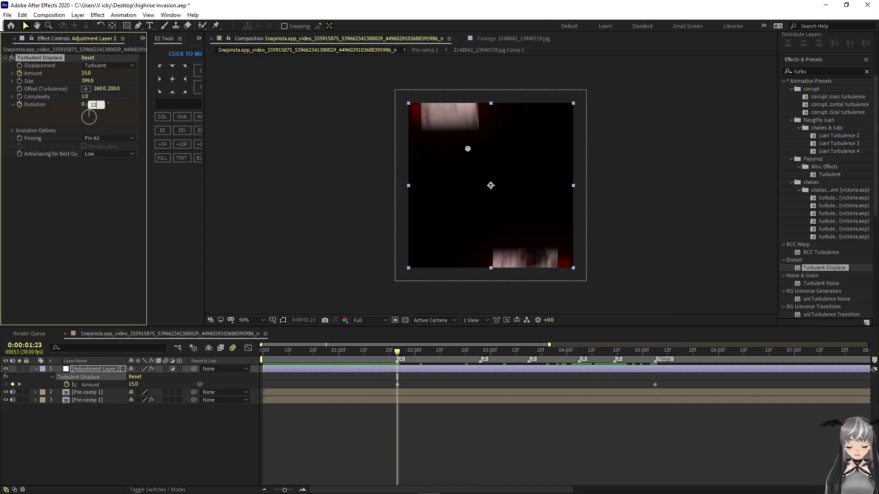
{"action": "type", "text": "5"}
{"action": "key", "text": "Return"}
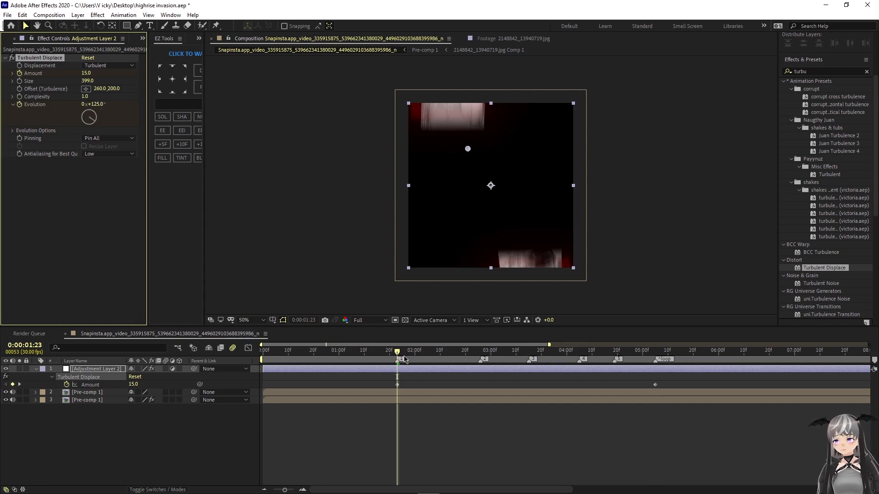
{"action": "key", "text": "u"}
{"action": "key", "text": "u"}
Step: Keyframe the Turbulent Displace Evolution at -90° on the last marker, 0:00:05:05
{"action": "left_click_drag", "start_coordinate": [397, 355], "coordinate": [656, 394]}
{"action": "left_click", "coordinate": [100, 112]}
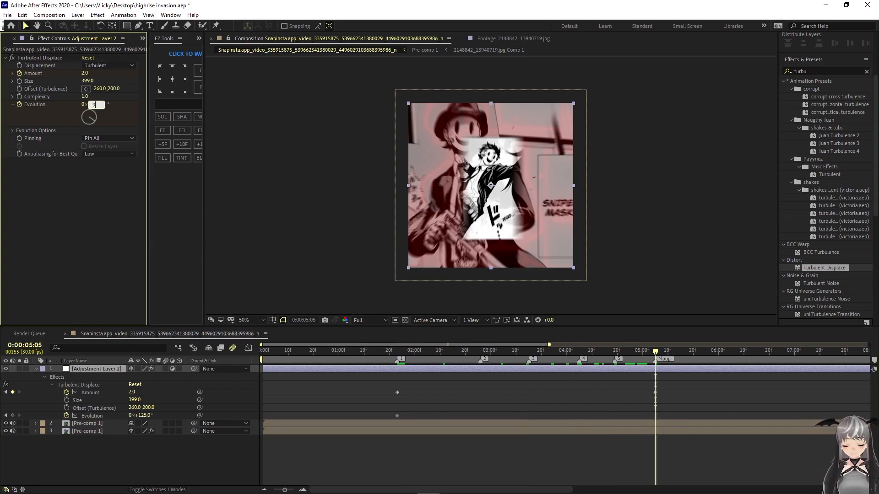
{"action": "type", "text": "-90"}
{"action": "left_click", "coordinate": [114, 117]}
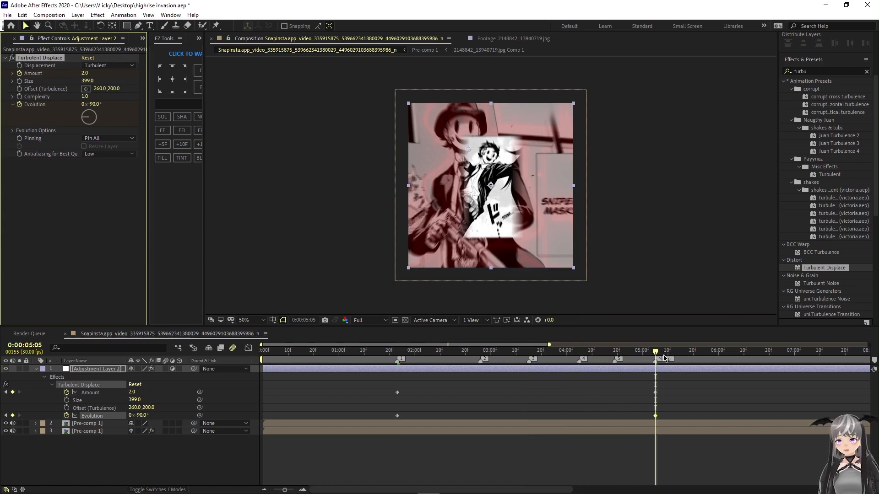
Step: Preview the turbulent displacement from 0:00:01:23 and collapse the effect's settings
{"action": "left_click_drag", "start_coordinate": [655, 354], "coordinate": [399, 367]}
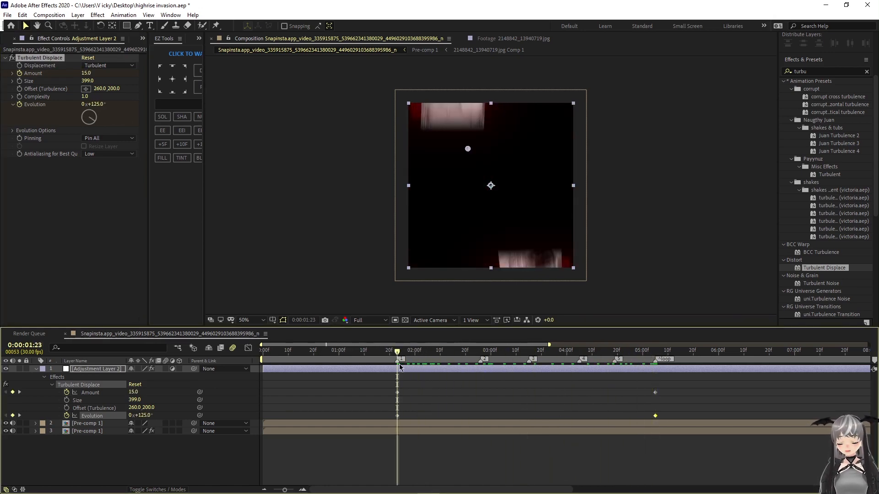
{"action": "key", "text": "u"}
{"action": "key", "text": "space"}
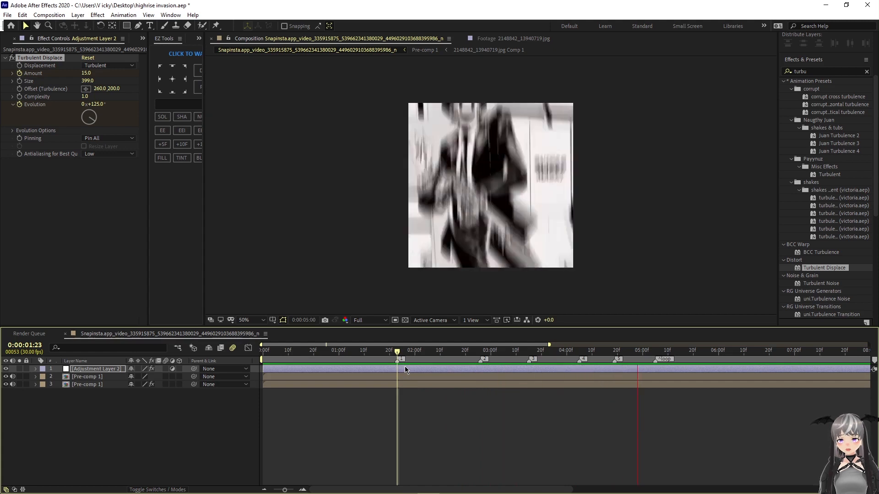
{"action": "left_click", "coordinate": [397, 355]}
{"action": "key", "text": "space"}
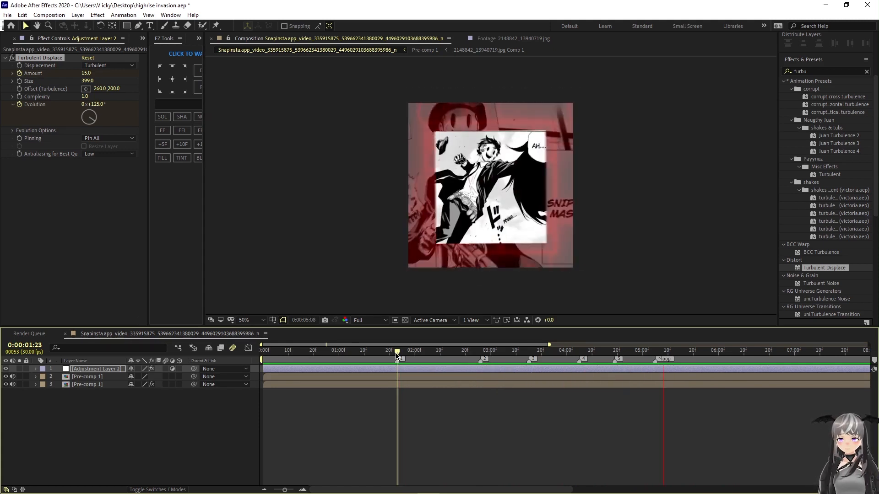
{"action": "key", "text": "space"}
{"action": "left_click", "coordinate": [5, 58]}
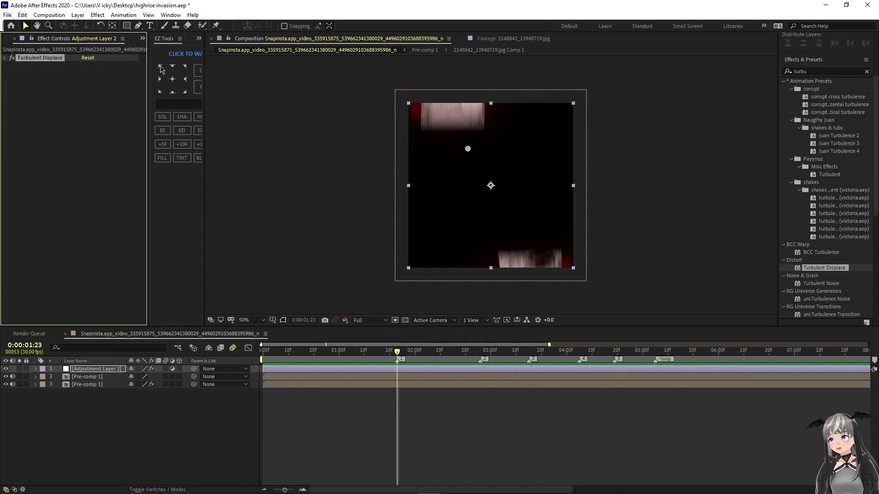
Step: Search the effects for "opti" and apply Optics Compensation to the adjustment layer
{"action": "left_click", "coordinate": [815, 71]}
{"action": "double_click", "coordinate": [800, 71]}
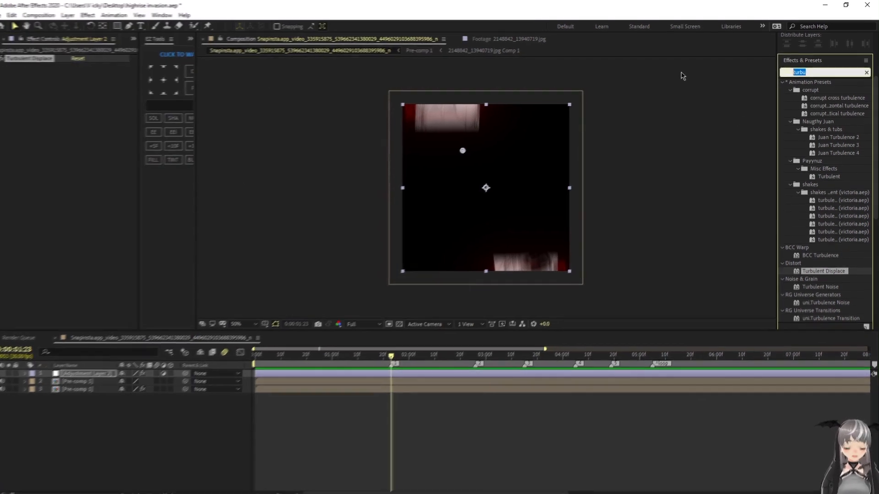
{"action": "type", "text": "opti"}
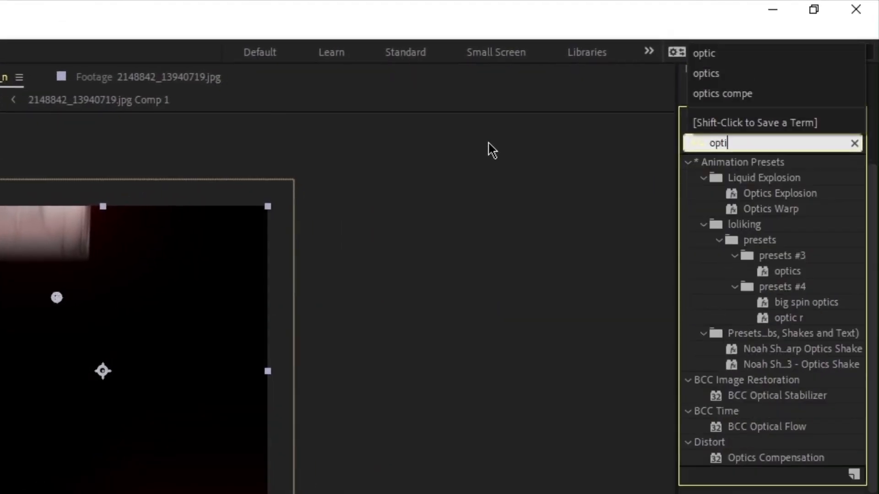
{"action": "left_click_drag", "start_coordinate": [733, 458], "coordinate": [443, 354]}
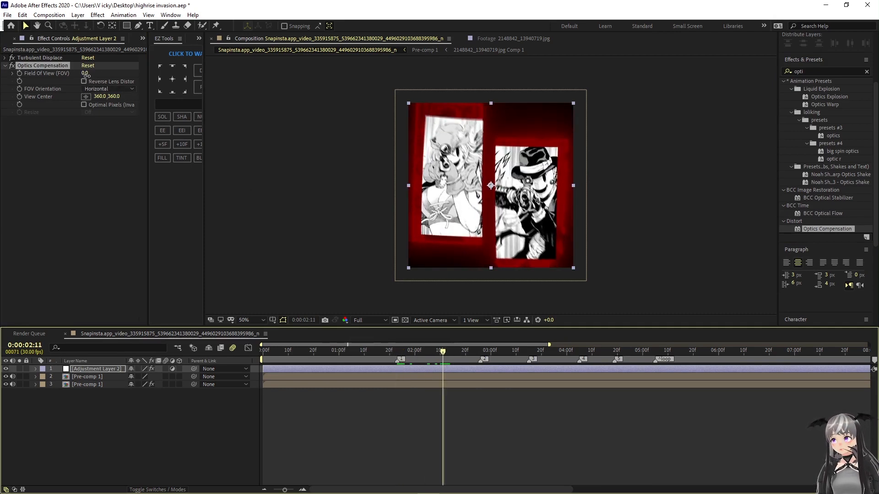
Step: Set the Optics Compensation Field of View to 36.1 with Reverse Lens Distortion enabled, and preview the result
{"action": "left_click_drag", "start_coordinate": [85, 74], "coordinate": [169, 92]}
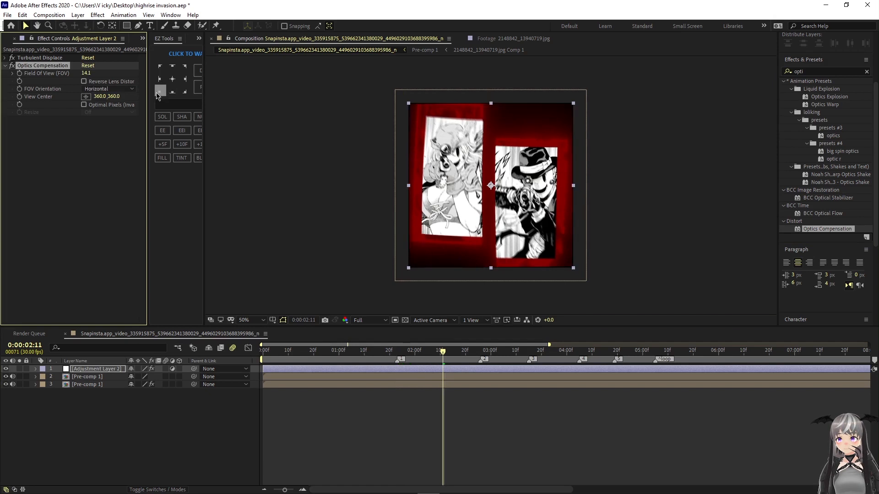
{"action": "left_click_drag", "start_coordinate": [86, 73], "coordinate": [97, 73]}
{"action": "left_click", "coordinate": [84, 82]}
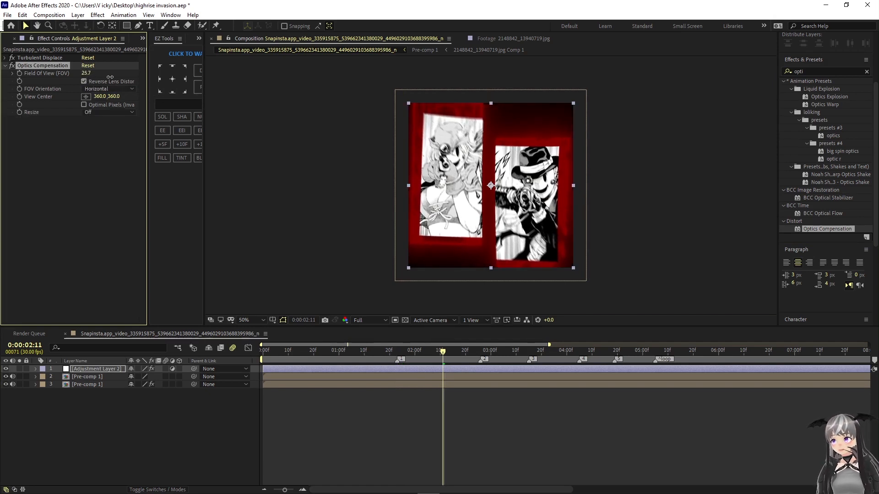
{"action": "key", "text": "space"}
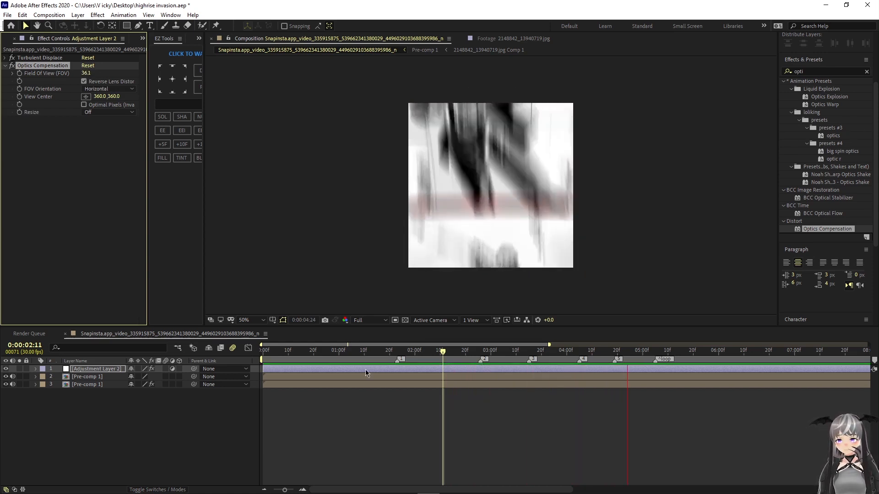
Step: Try Optimal Pixels on Optics Compensation with a preview from the start, switch it off again and replay
{"action": "left_click", "coordinate": [84, 105]}
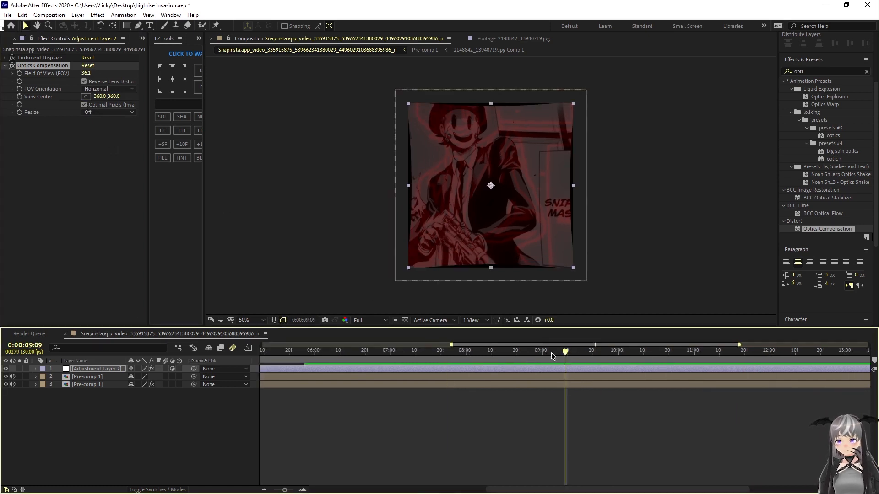
{"action": "left_click_drag", "start_coordinate": [552, 352], "coordinate": [171, 345]}
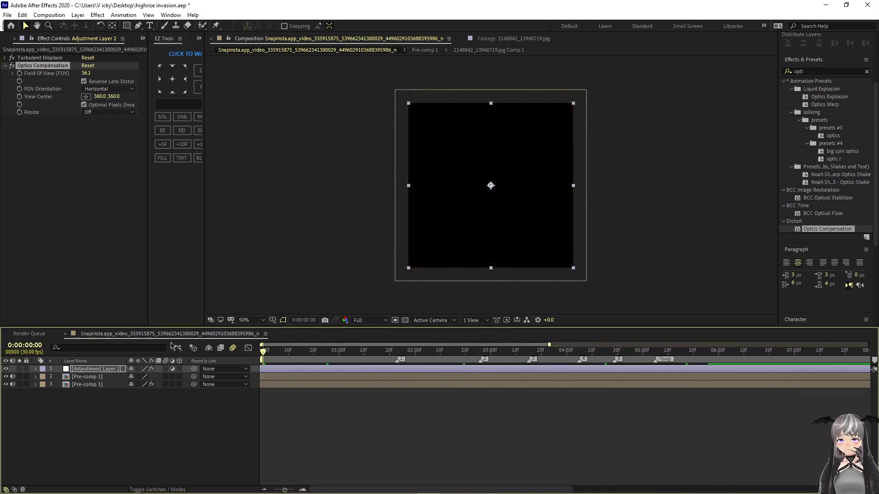
{"action": "key", "text": "space"}
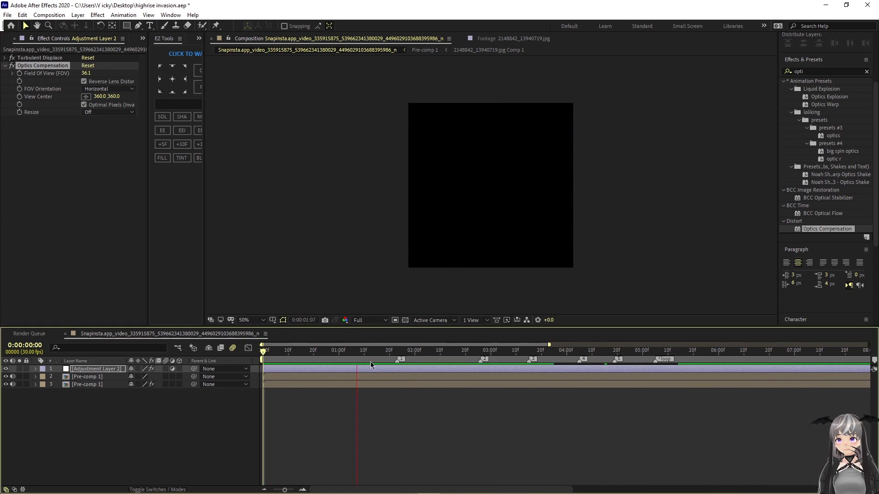
{"action": "key", "text": "space"}
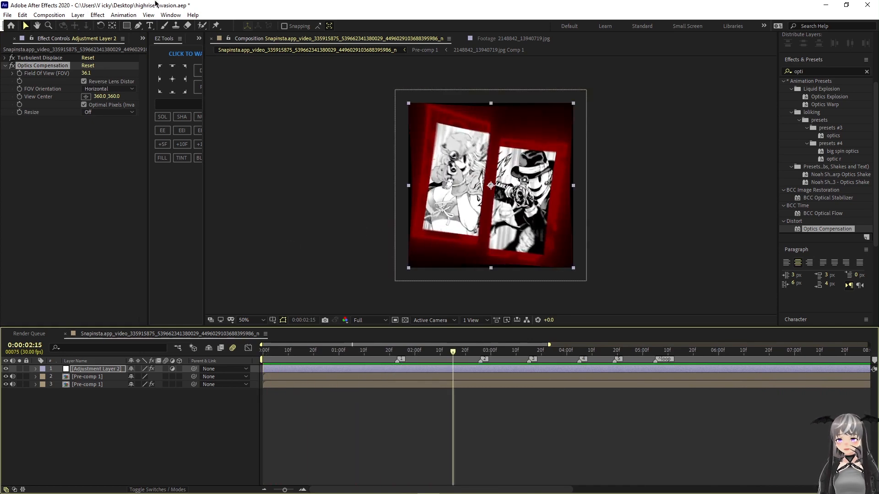
{"action": "left_click", "coordinate": [84, 104]}
{"action": "key", "text": "space"}
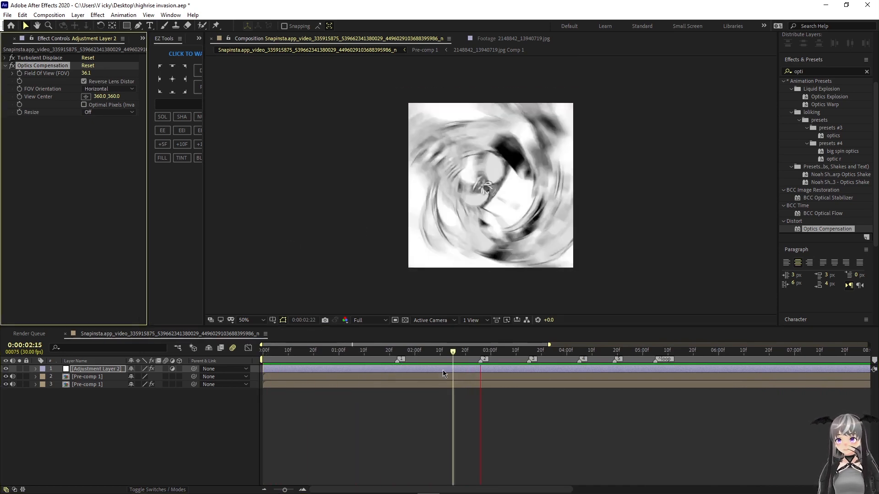
Step: Return the playhead to marker 1, 0:00:01:23, and deselect all layers in the main composition
{"action": "left_click_drag", "start_coordinate": [455, 355], "coordinate": [401, 389]}
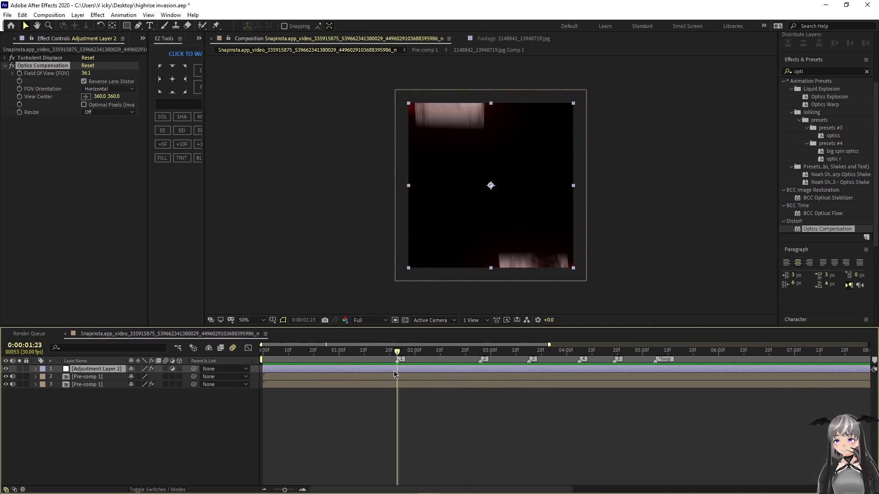
{"action": "double_click", "coordinate": [394, 372]}
{"action": "left_click", "coordinate": [577, 38]}
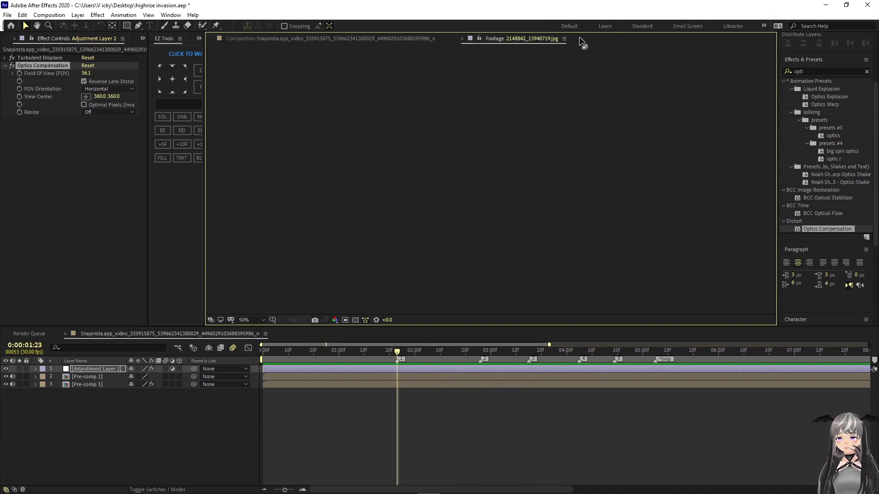
{"action": "left_click", "coordinate": [333, 39]}
{"action": "left_click", "coordinate": [255, 128]}
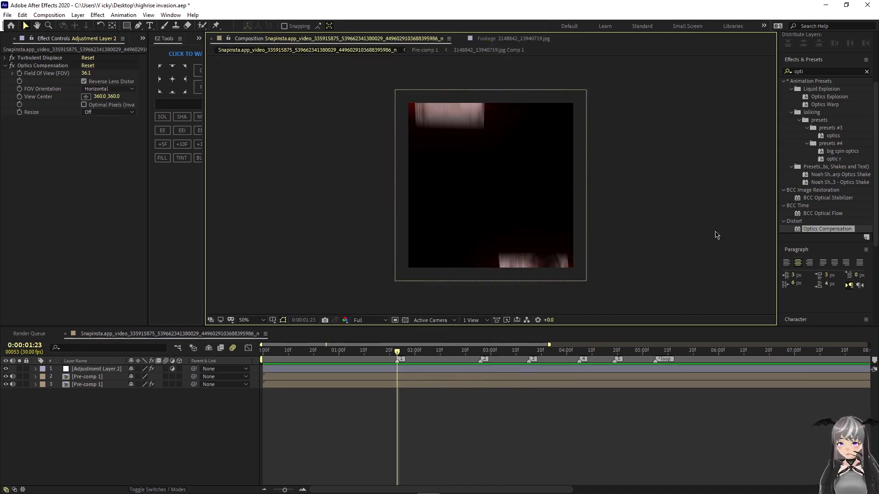
Step: Clear the effects search and save the project
{"action": "left_click", "coordinate": [866, 72]}
{"action": "left_click", "coordinate": [8, 14]}
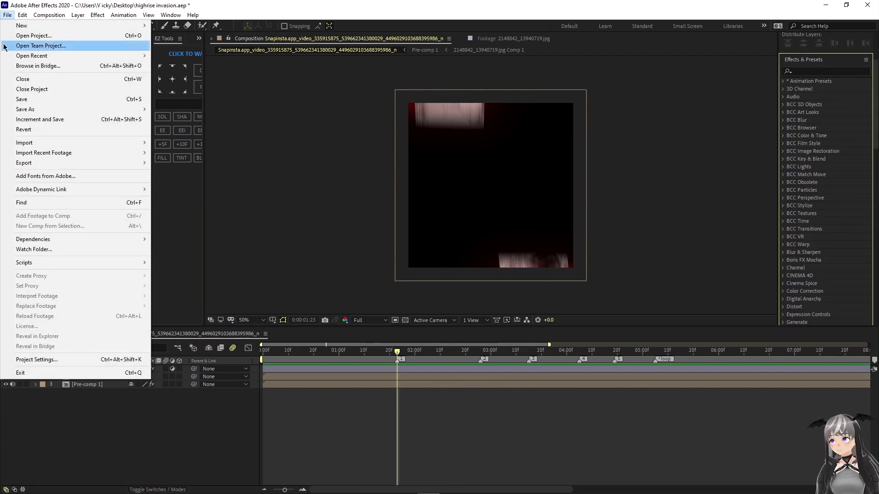
{"action": "left_click", "coordinate": [14, 99]}
Step: Keep the playhead at 0:00:01:23 and open Pre-comp 1 from the layer directly below the adjustment layer
{"action": "left_click", "coordinate": [368, 372]}
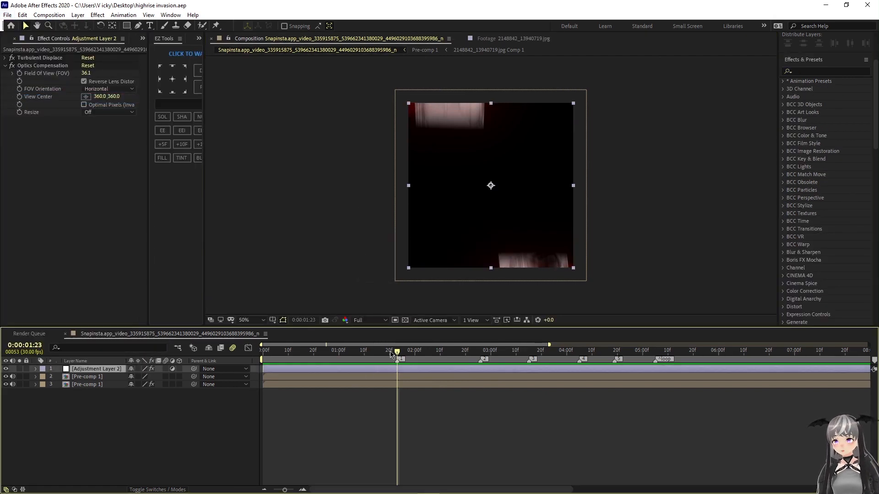
{"action": "left_click_drag", "start_coordinate": [398, 351], "coordinate": [398, 394]}
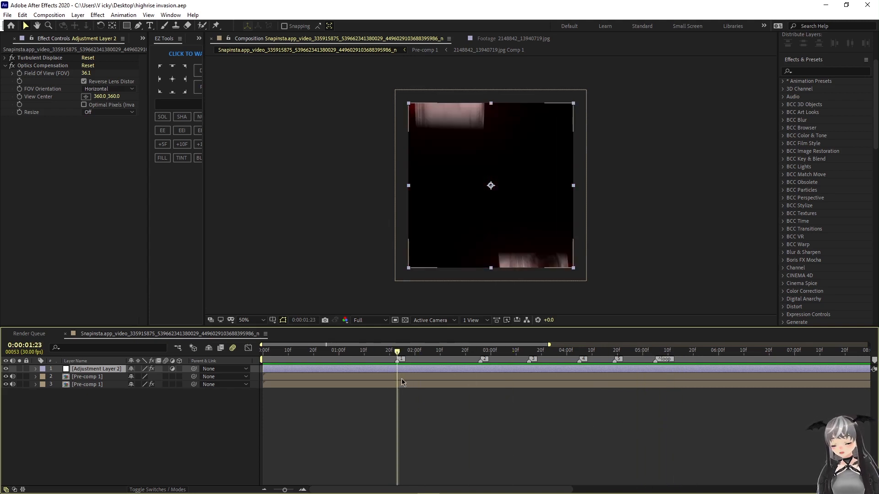
{"action": "left_click", "coordinate": [402, 378]}
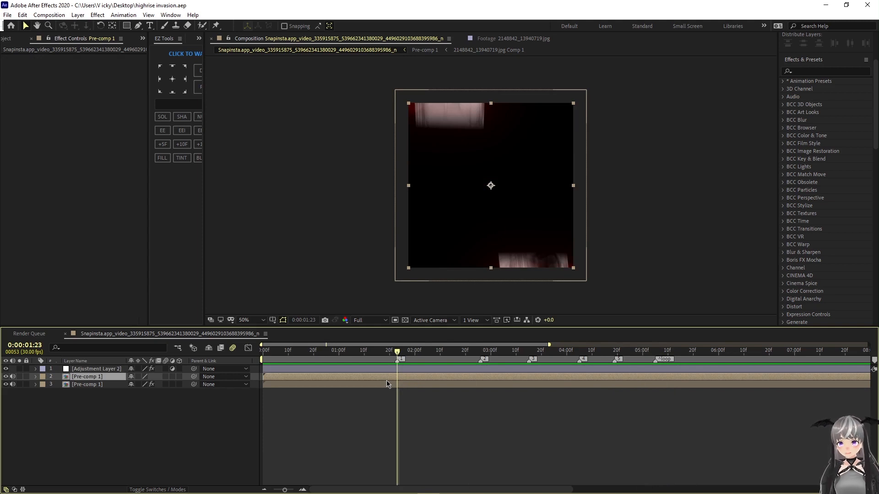
{"action": "double_click", "coordinate": [390, 378]}
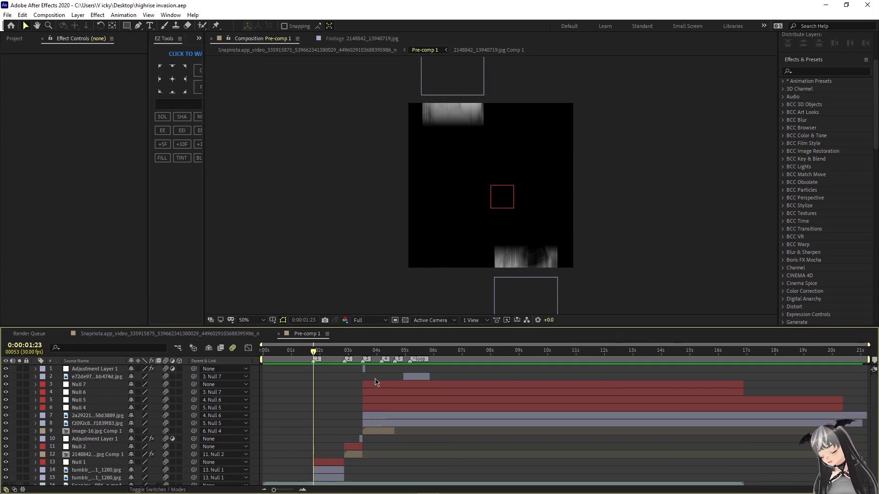
Step: Add an adjustment layer in Pre-comp 1 directly above Null 1, spanning marker 1 to marker 2
{"action": "scroll", "coordinate": [375, 382], "scroll_direction": "up", "scroll_amount": 3}
{"action": "key", "text": "ctrl+alt+y"}
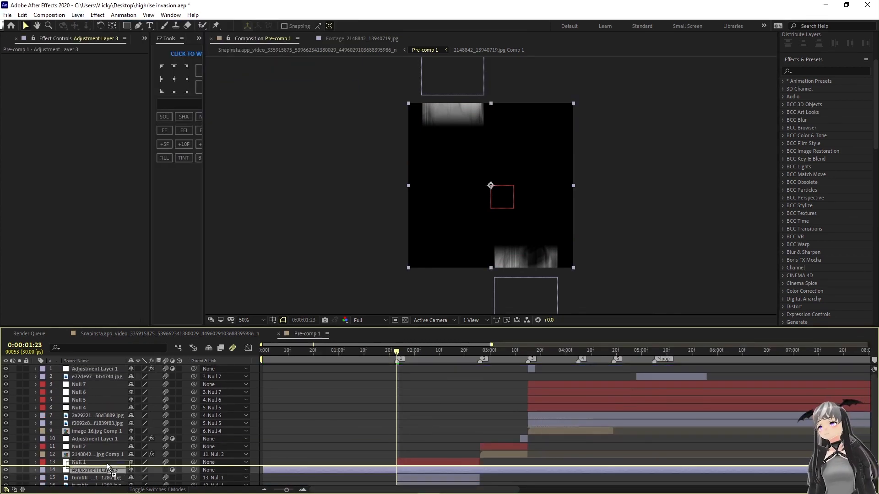
{"action": "key", "text": "space"}
Step: Apply the warp shake #1 and warp shake #6 presets to the new adjustment layer, and create another adjustment layer
{"action": "left_click", "coordinate": [829, 72]}
{"action": "type", "text": "warp sha"}
{"action": "left_click_drag", "start_coordinate": [835, 175], "coordinate": [458, 450]}
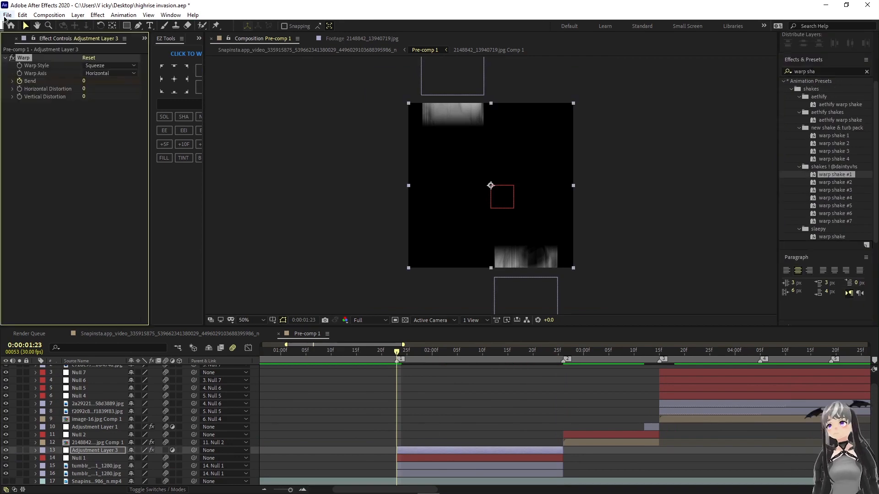
{"action": "key", "text": "space"}
{"action": "left_click_drag", "start_coordinate": [833, 213], "coordinate": [412, 450]}
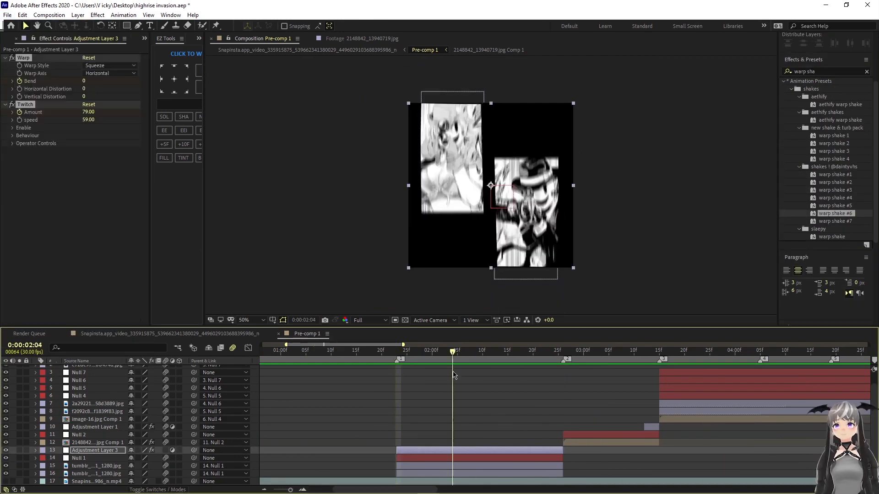
{"action": "key", "text": "ctrl+alt+y"}
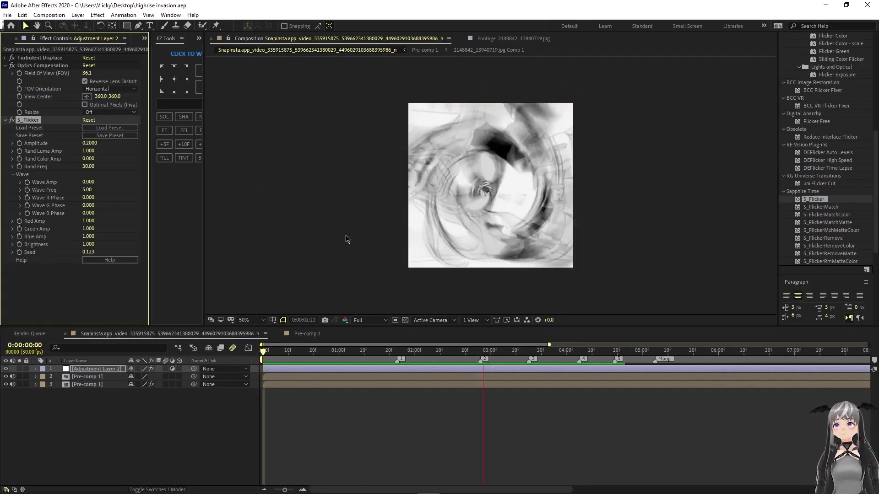
Step: Apply RSMB with a Blur Amount of 1.40 to the main composition's adjustment layer and delete its Posterize Time effect
{"action": "left_click_drag", "start_coordinate": [270, 355], "coordinate": [251, 353]}
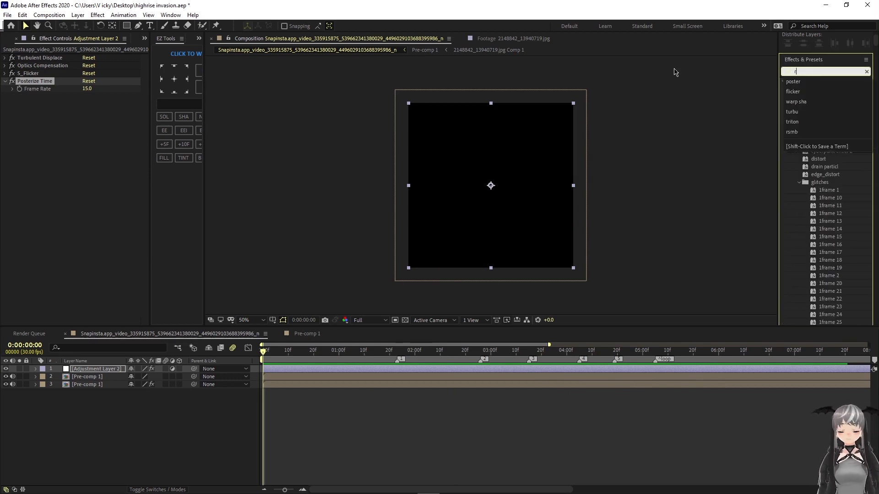
{"action": "left_click", "coordinate": [582, 320]}
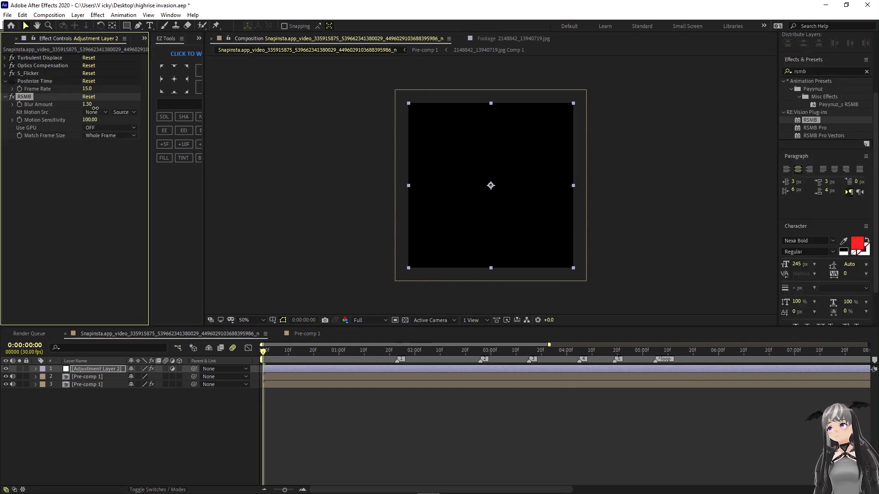
{"action": "key", "text": "Delete"}
{"action": "left_click", "coordinate": [264, 353]}
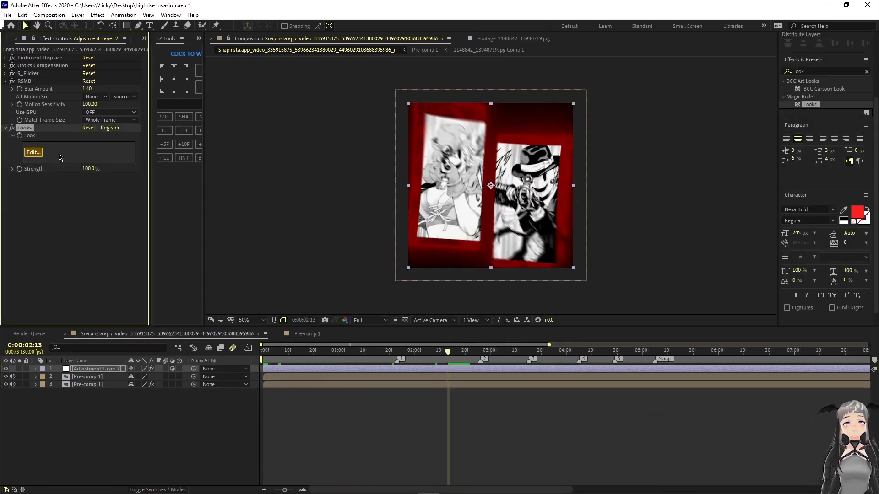
Step: Choose a look in the Looks effect's editor for the adjustment layer and preview the edit from 0:00:00:16
{"action": "left_click", "coordinate": [50, 153]}
{"action": "left_click", "coordinate": [241, 286]}
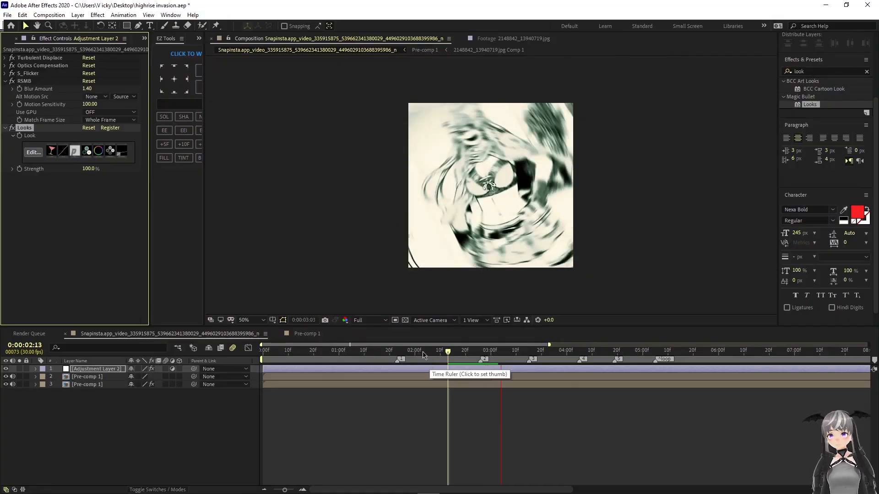
{"action": "left_click", "coordinate": [344, 353]}
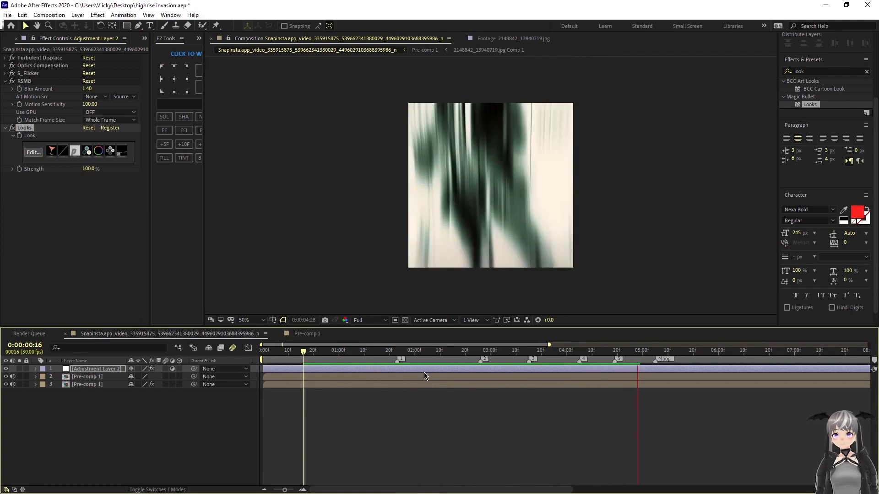